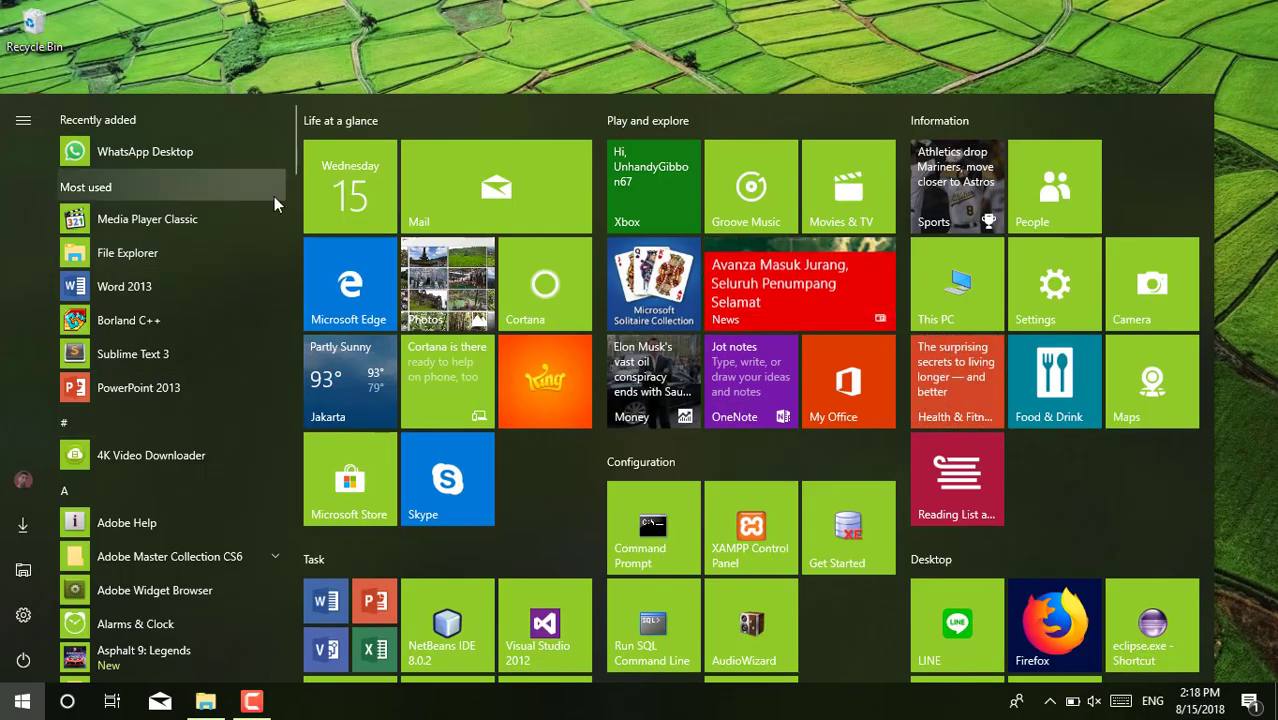
Step: Scroll the Windows Start menu app list to G and launch GIMP 2.10.4
{"action": "scroll", "coordinate": [280, 220], "scroll_direction": "down", "scroll_amount": 5}
{"action": "left_click_drag", "start_coordinate": [294, 257], "coordinate": [290, 285]}
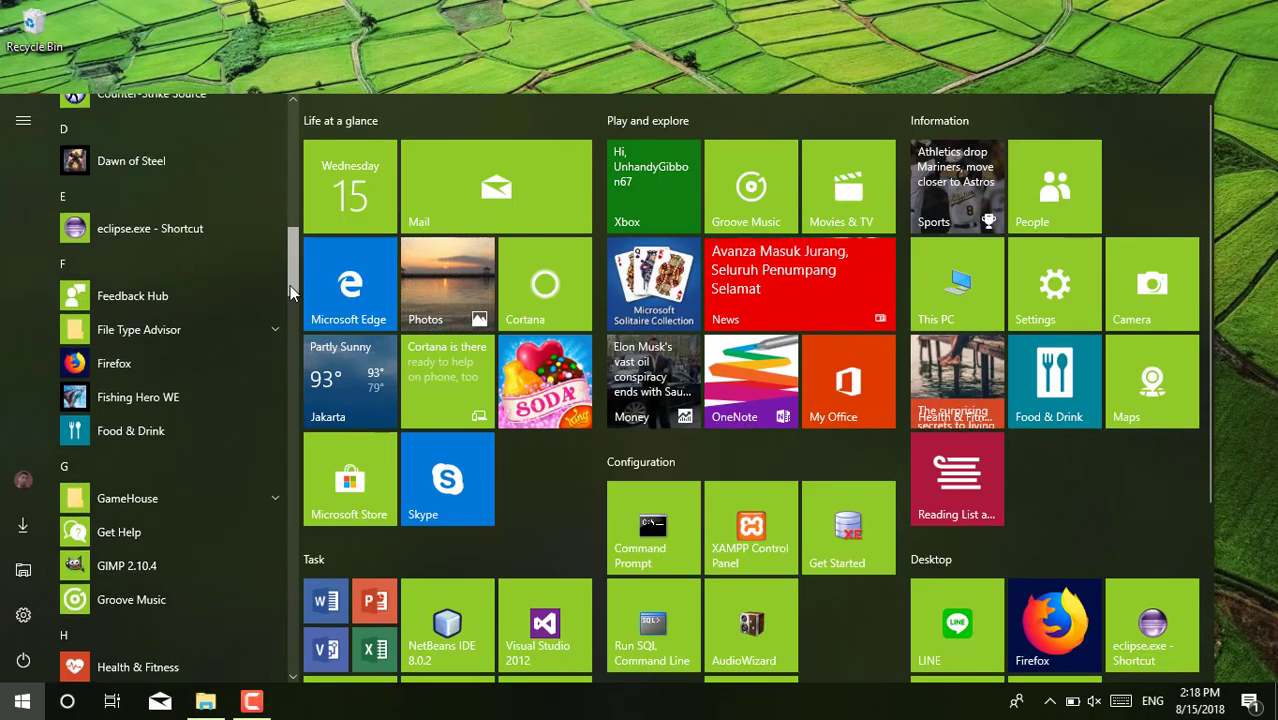
{"action": "left_click", "coordinate": [167, 563]}
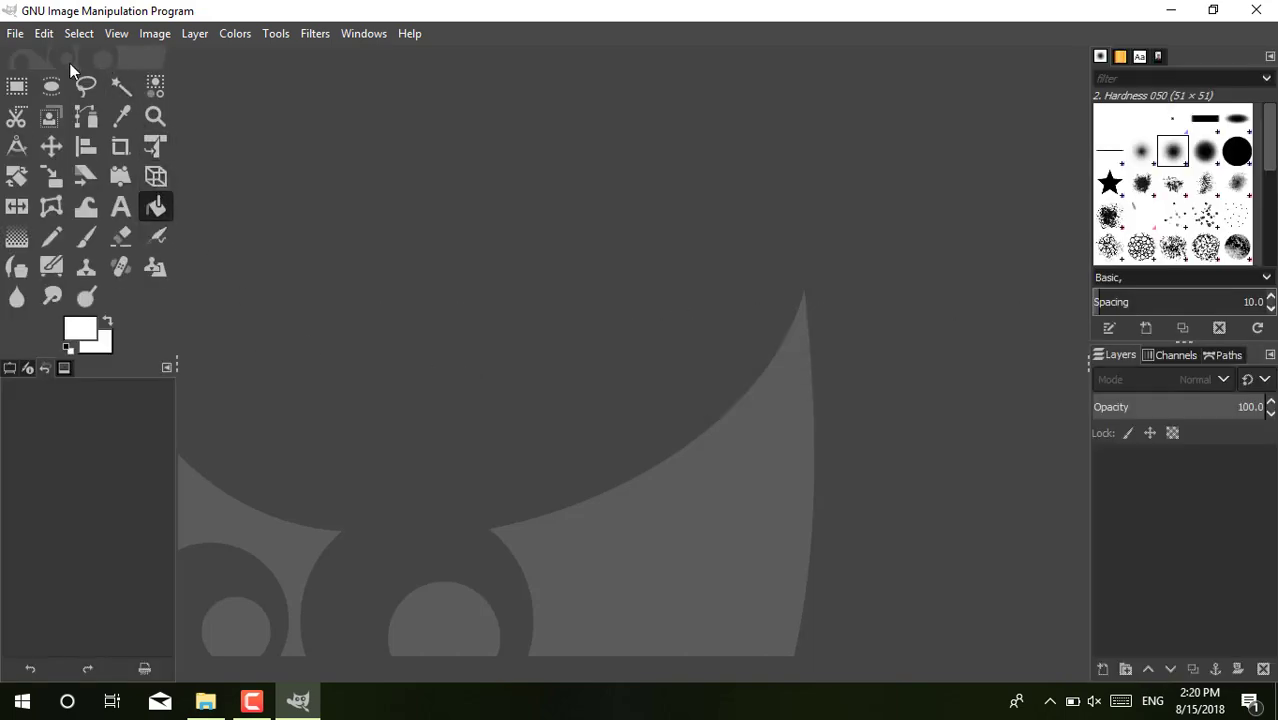
Step: Open the portrait photo IMG_20170218_201321.jpg in GIMP
{"action": "left_click", "coordinate": [15, 33]}
{"action": "left_click", "coordinate": [35, 77]}
{"action": "left_click", "coordinate": [244, 204]}
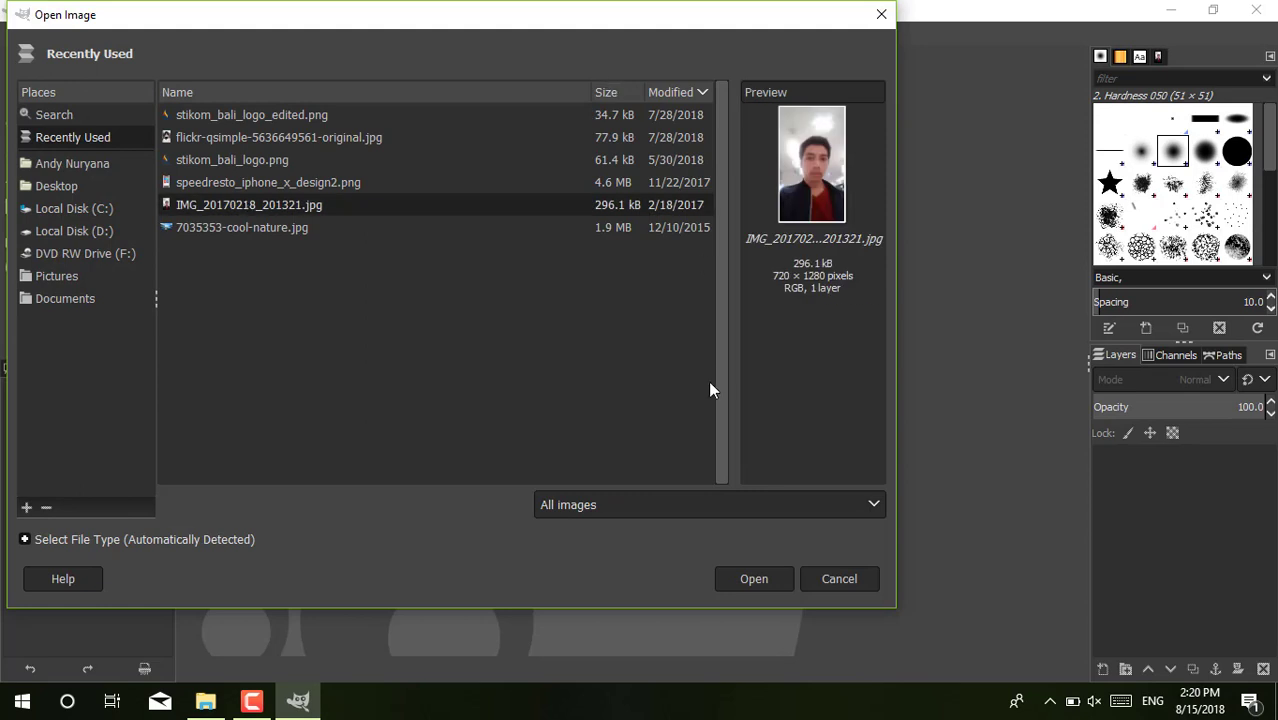
{"action": "left_click", "coordinate": [757, 582]}
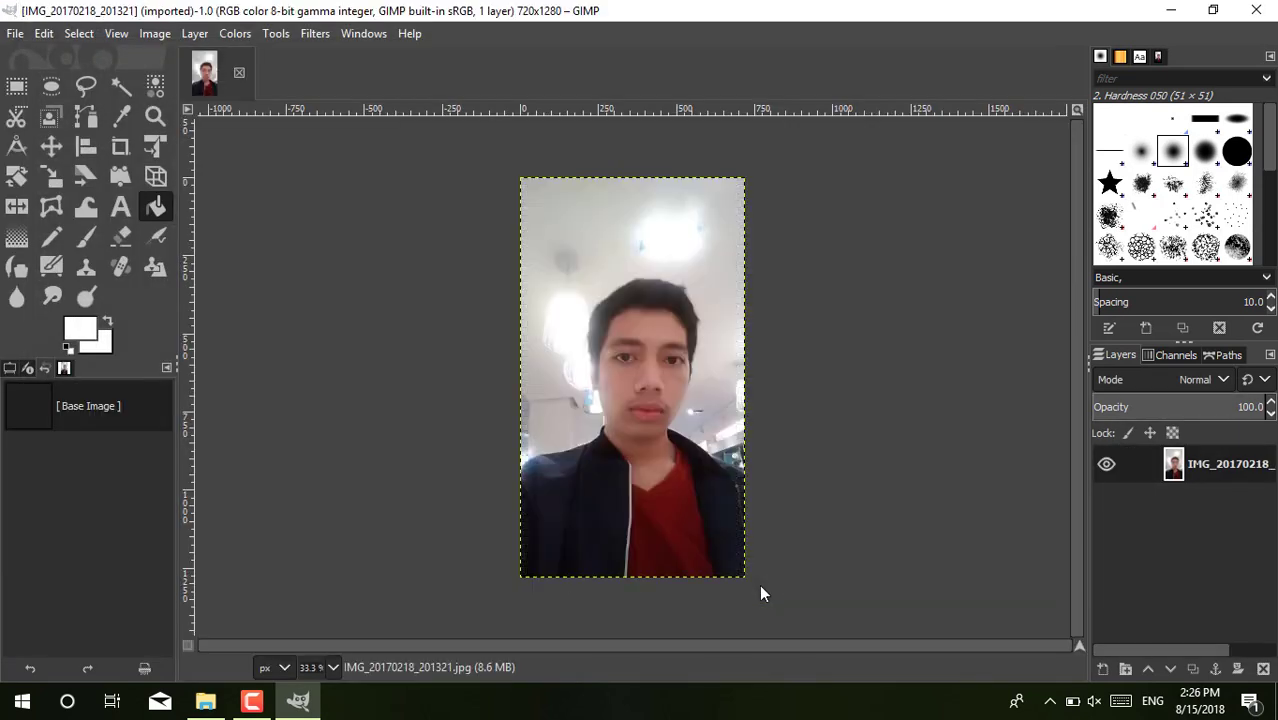
Step: Zoom in on the man's face, then zoom back out so the face fills the view
{"action": "left_click", "coordinate": [155, 116]}
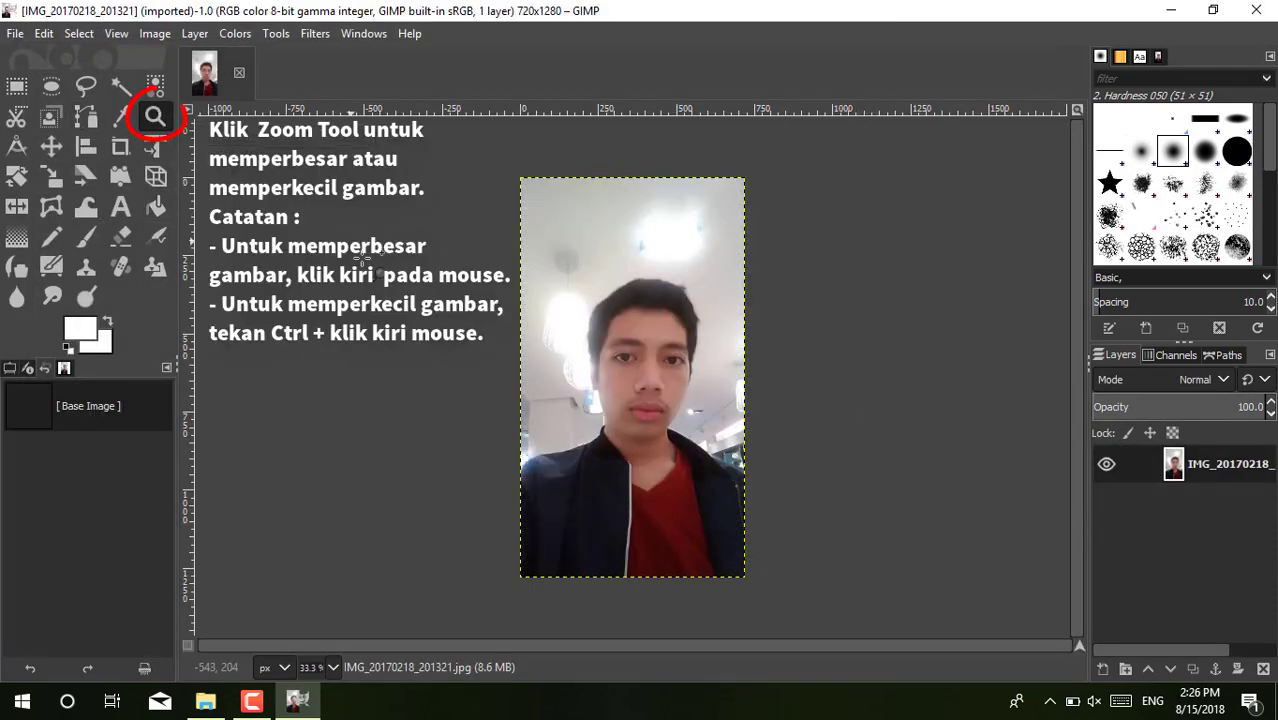
{"action": "left_click", "coordinate": [631, 290]}
{"action": "scroll", "coordinate": [915, 374], "scroll_direction": "down", "scroll_amount": 3}
{"action": "scroll", "coordinate": [915, 374], "scroll_direction": "down", "scroll_amount": 3}
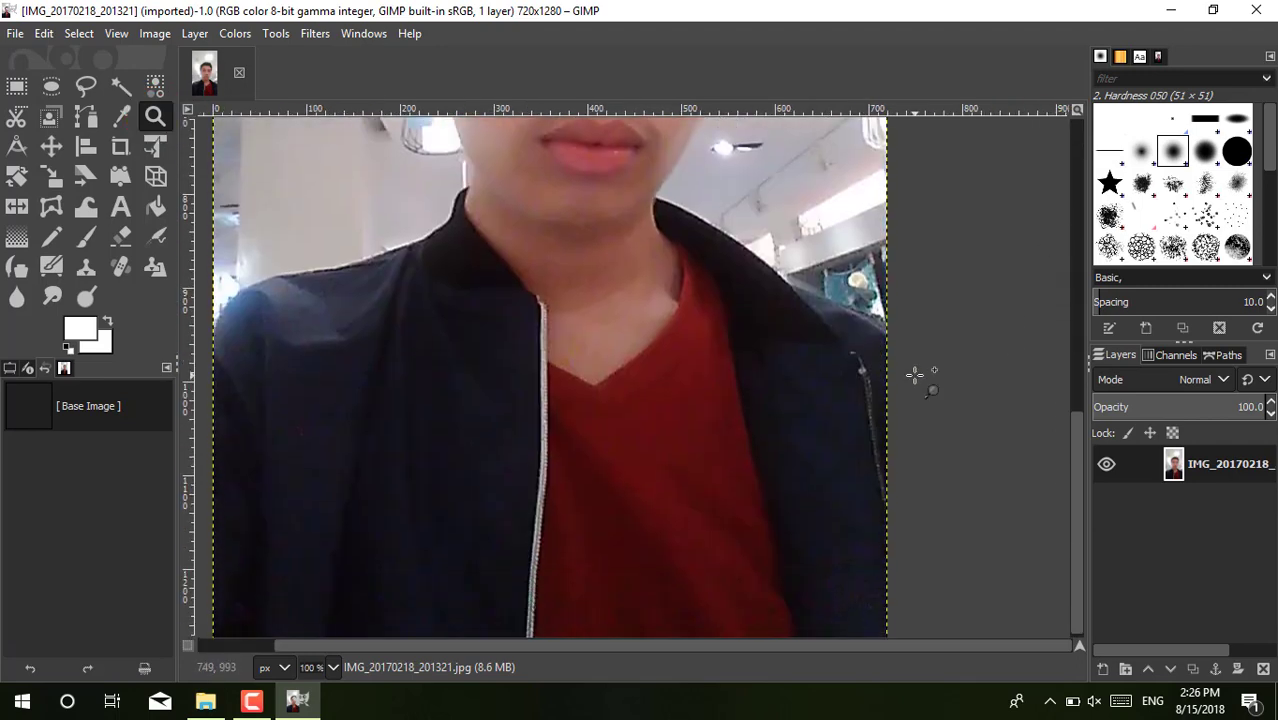
{"action": "left_click", "coordinate": [915, 374], "text": "ctrl"}
{"action": "scroll", "coordinate": [1075, 320], "scroll_direction": "up", "scroll_amount": 3}
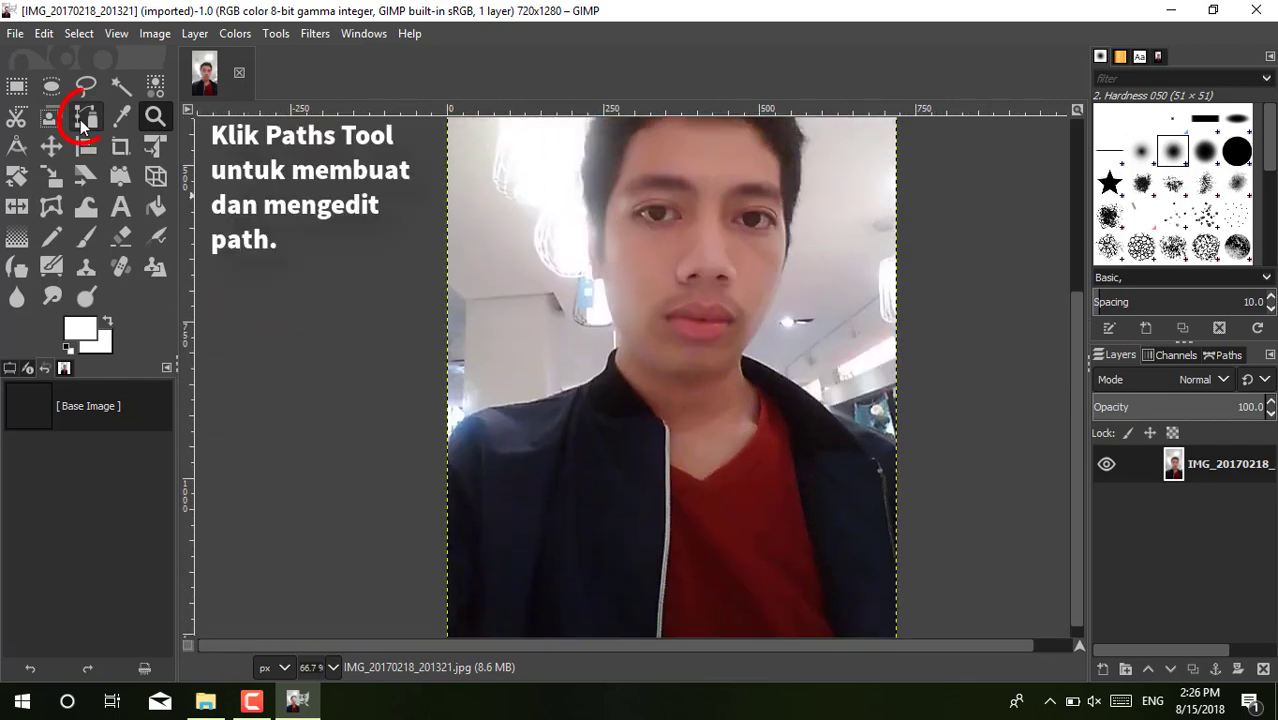
Step: Start a Paths outline with curved anchors along the left shoulder and up the neck
{"action": "left_click", "coordinate": [85, 120]}
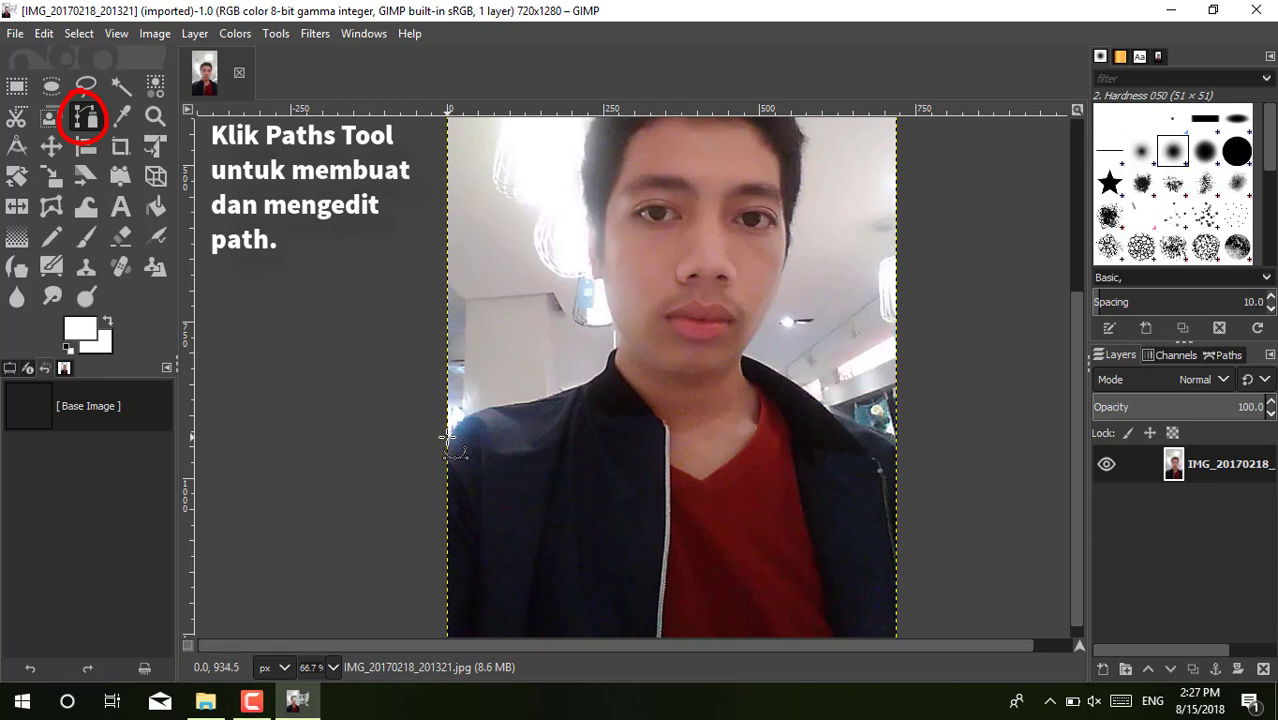
{"action": "left_click", "coordinate": [443, 444]}
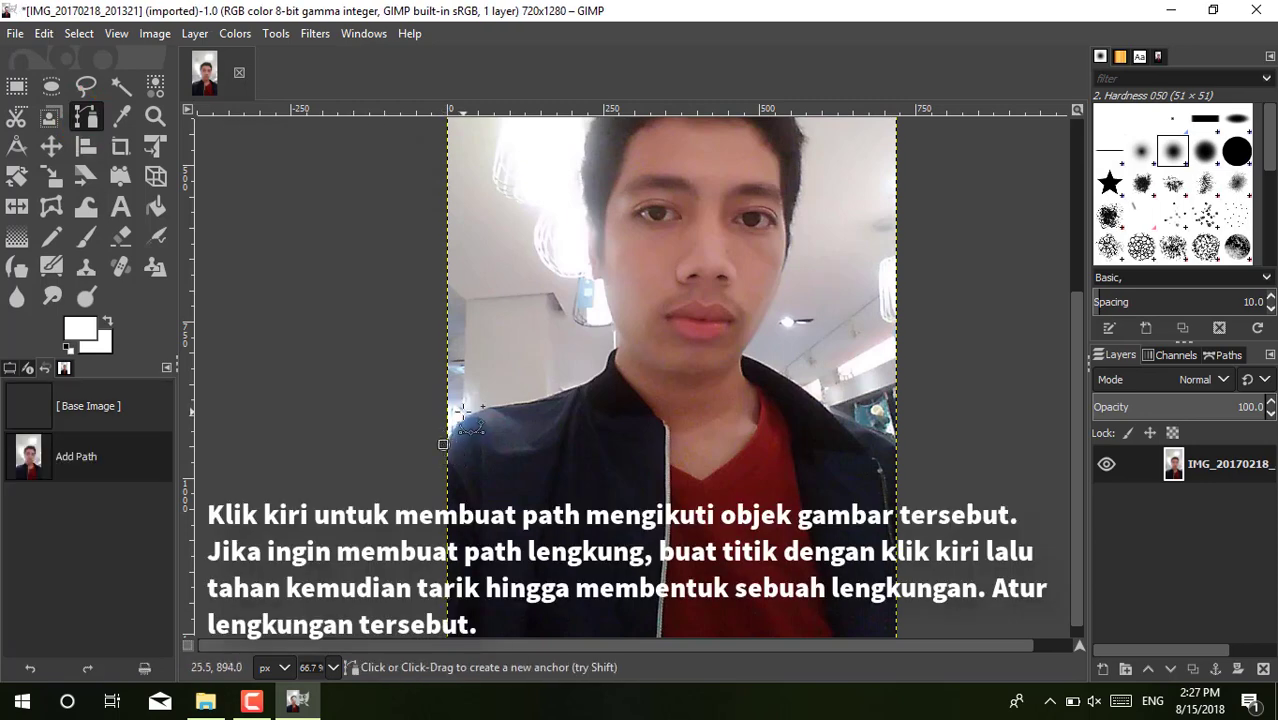
{"action": "left_click", "coordinate": [482, 401]}
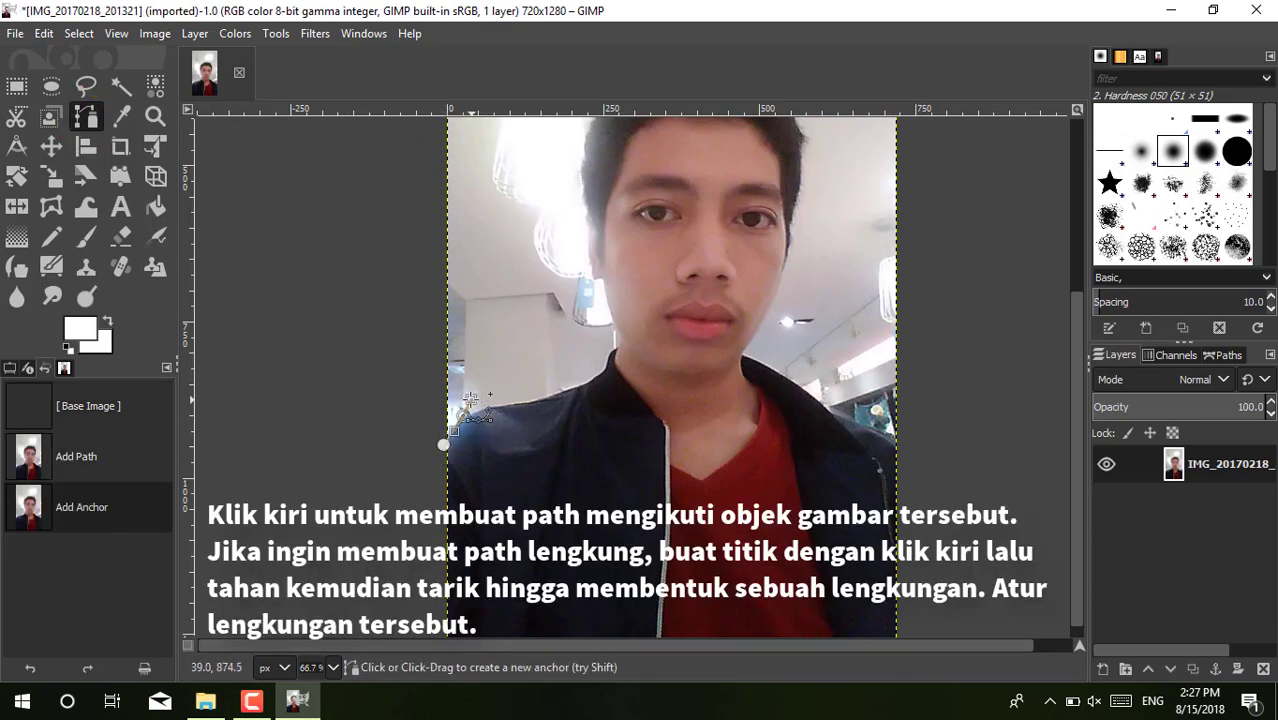
{"action": "mouse_move", "coordinate": [472, 398]}
{"action": "left_mouse_down"}
{"action": "mouse_move", "coordinate": [496, 413]}
{"action": "mouse_move", "coordinate": [517, 395]}
{"action": "left_mouse_up"}
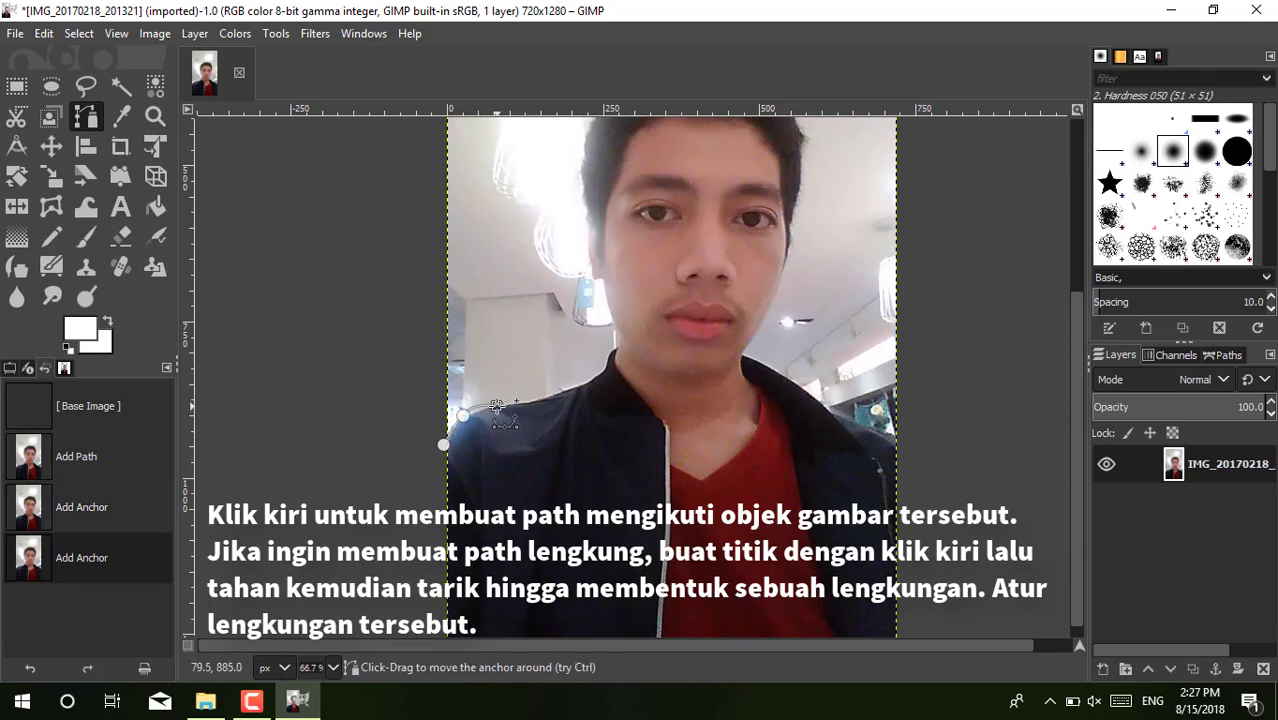
{"action": "left_click", "coordinate": [538, 399]}
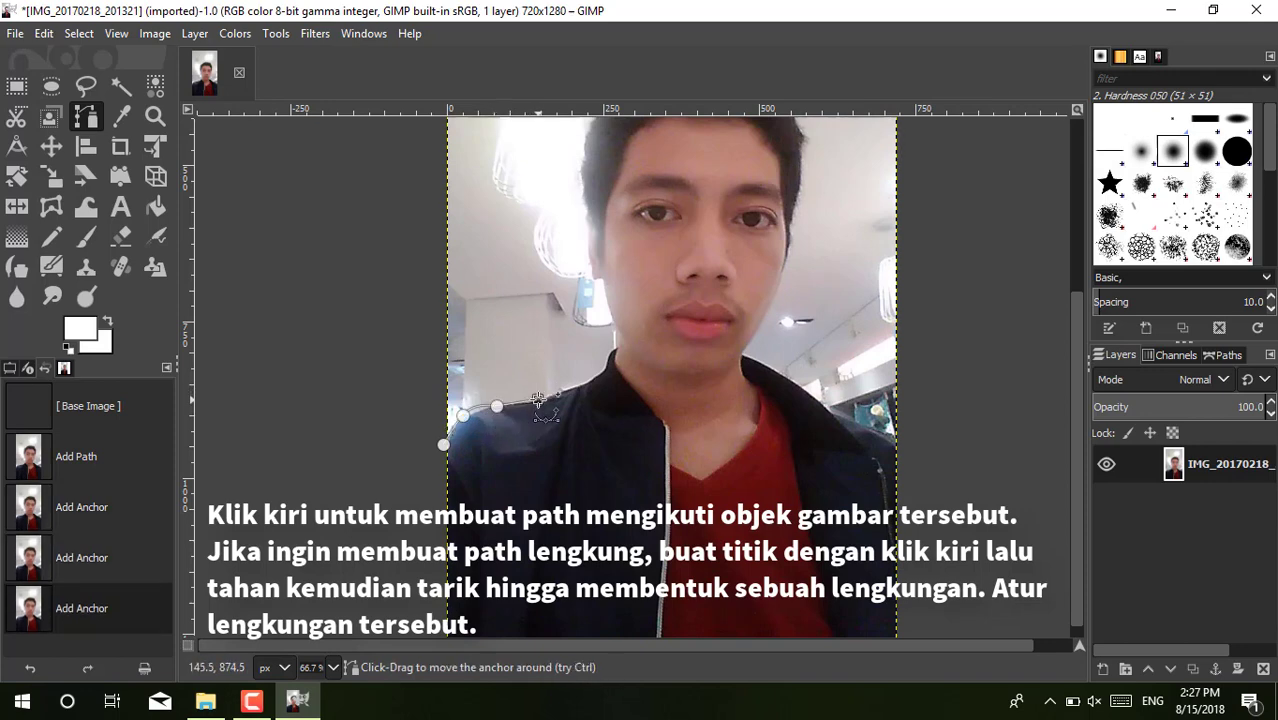
{"action": "left_click", "coordinate": [594, 376]}
{"action": "left_click_drag", "start_coordinate": [604, 368], "coordinate": [621, 338]}
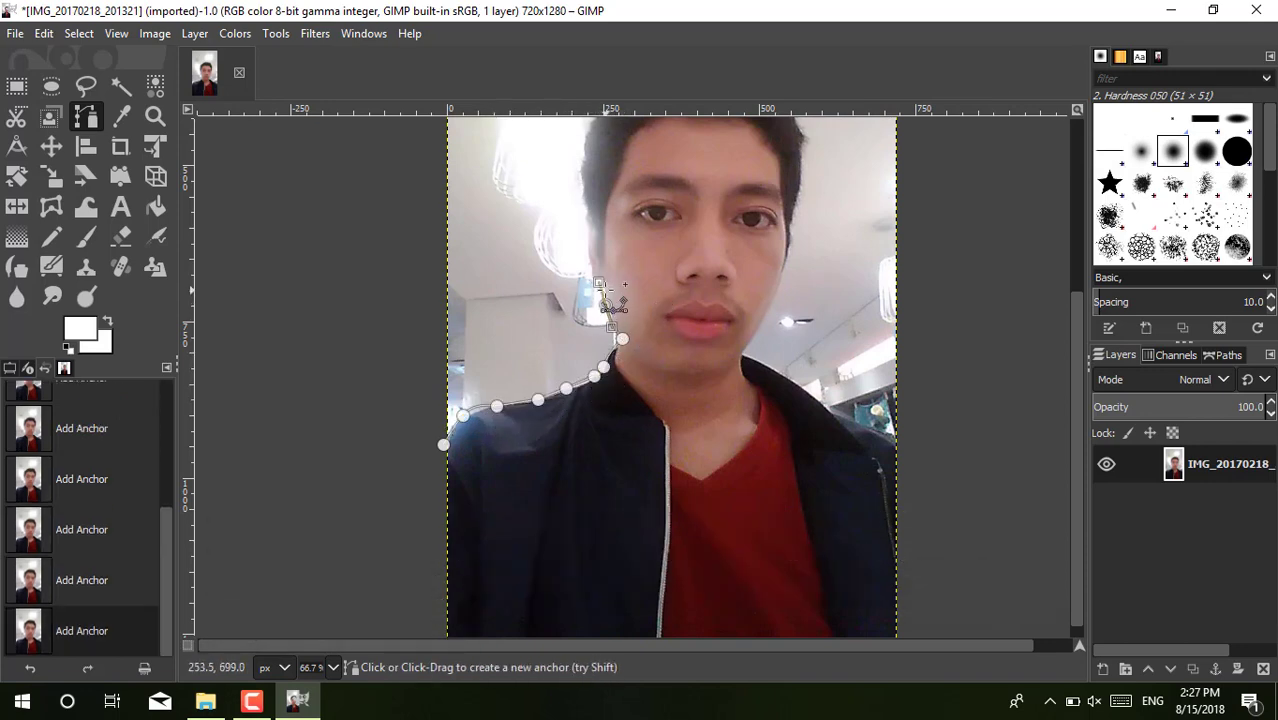
{"action": "mouse_move", "coordinate": [605, 290]}
{"action": "left_mouse_down"}
{"action": "mouse_move", "coordinate": [592, 262]}
{"action": "mouse_move", "coordinate": [620, 207]}
{"action": "left_mouse_up"}
Step: Continue the path over the top of the hair, down the right face and jaw to the neck base
{"action": "scroll", "coordinate": [1068, 277], "scroll_direction": "up", "scroll_amount": 3}
{"action": "left_click", "coordinate": [585, 292]}
{"action": "left_click", "coordinate": [684, 170]}
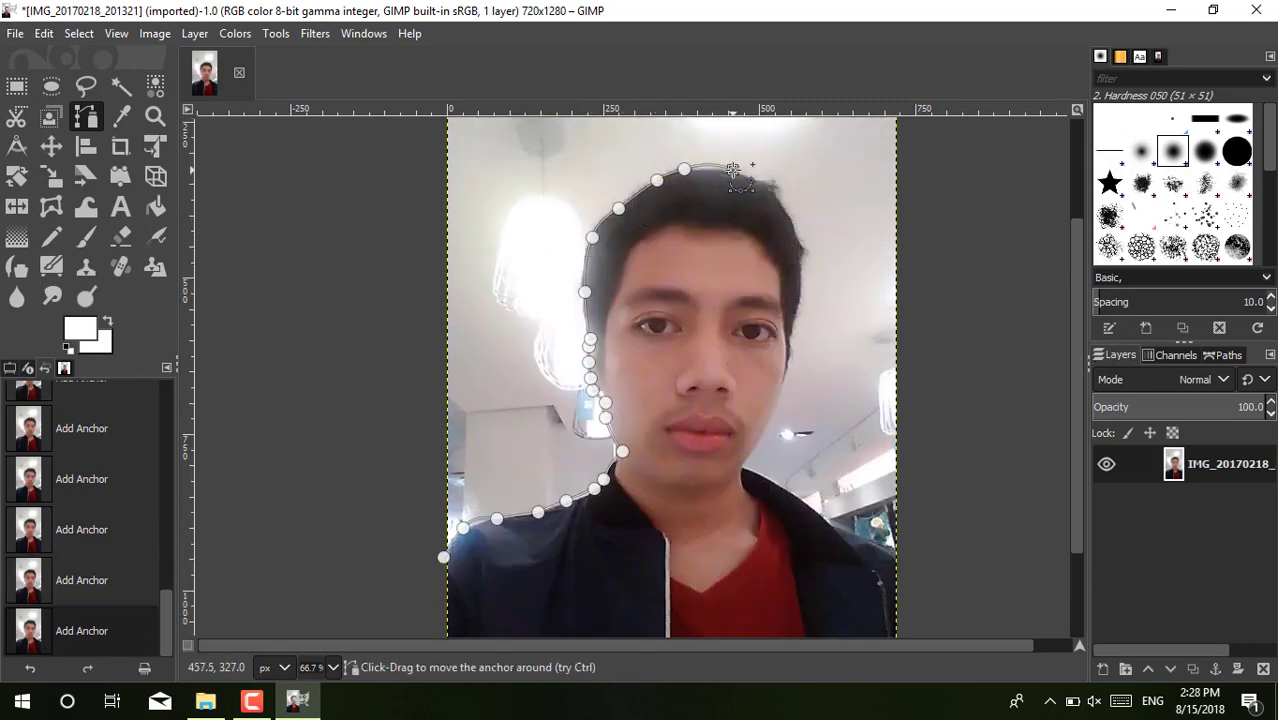
{"action": "left_click", "coordinate": [733, 170]}
{"action": "left_click", "coordinate": [770, 185]}
{"action": "left_click", "coordinate": [803, 220]}
{"action": "left_click", "coordinate": [802, 251]}
{"action": "left_click", "coordinate": [802, 276]}
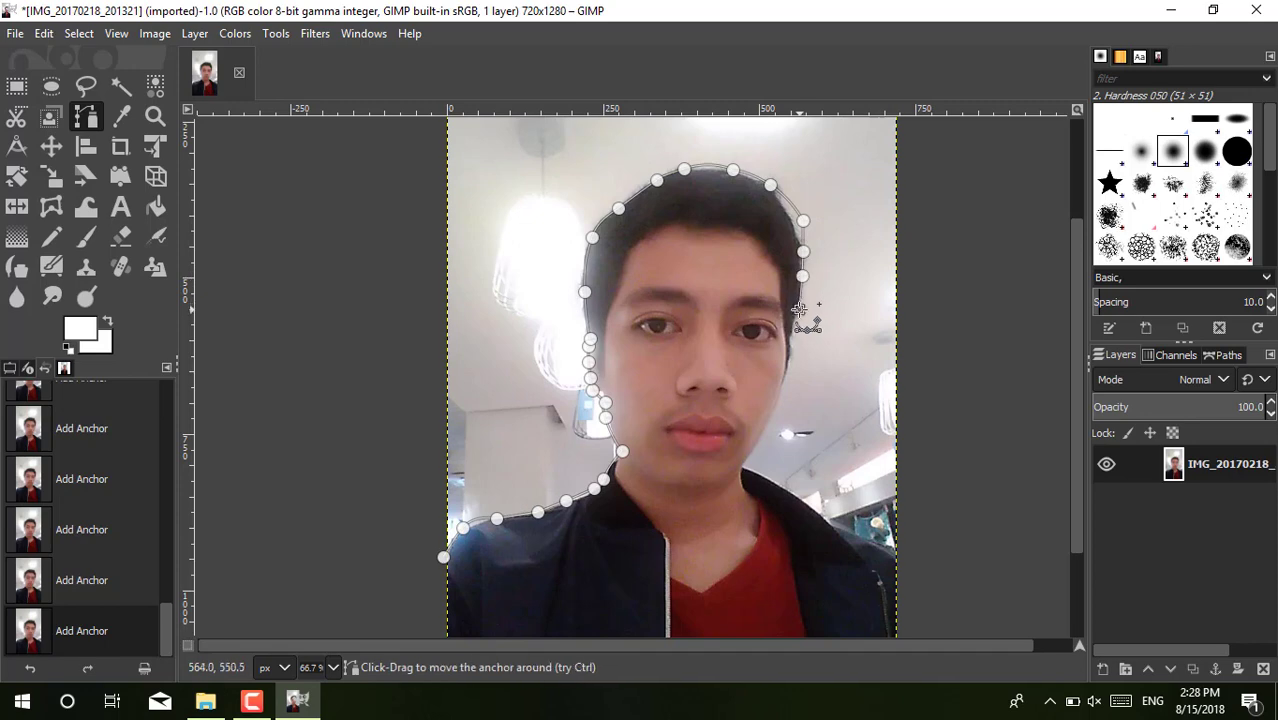
{"action": "left_click", "coordinate": [799, 310]}
{"action": "left_click", "coordinate": [791, 332]}
{"action": "left_click", "coordinate": [792, 355]}
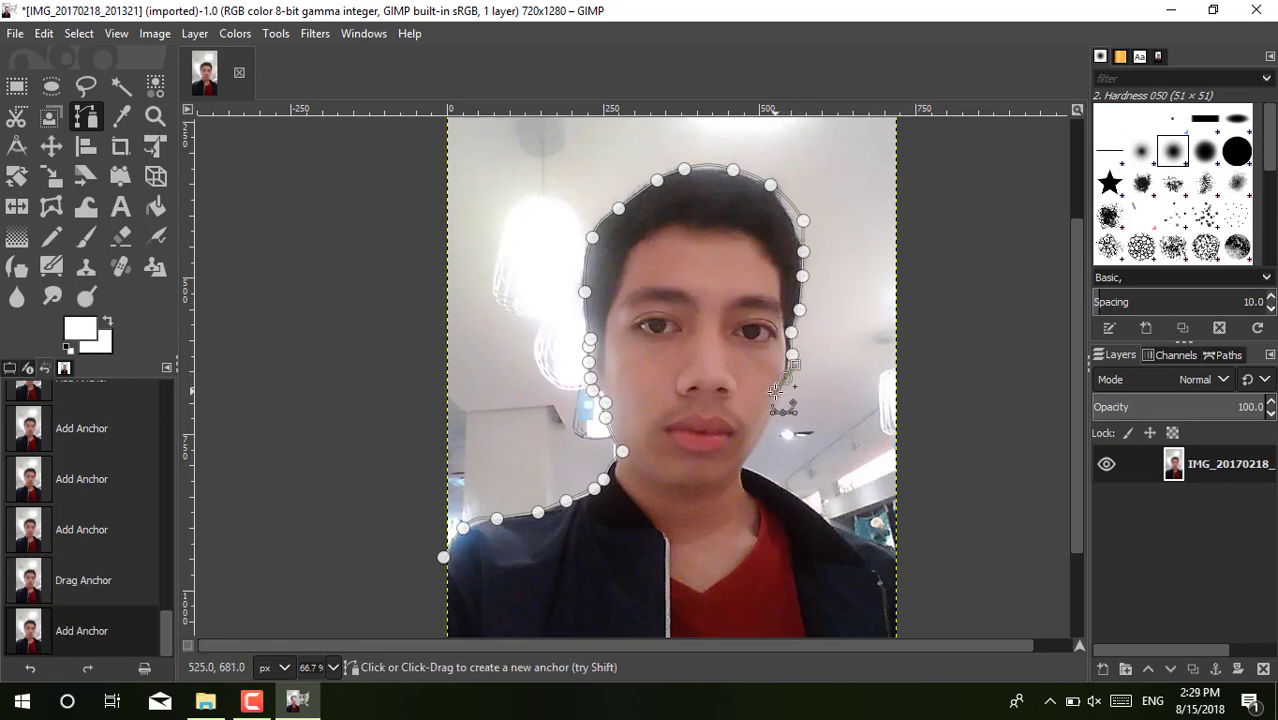
{"action": "left_click", "coordinate": [786, 378]}
{"action": "left_click", "coordinate": [767, 426]}
{"action": "left_click", "coordinate": [741, 467]}
{"action": "left_click_drag", "start_coordinate": [810, 498], "coordinate": [816, 512]}
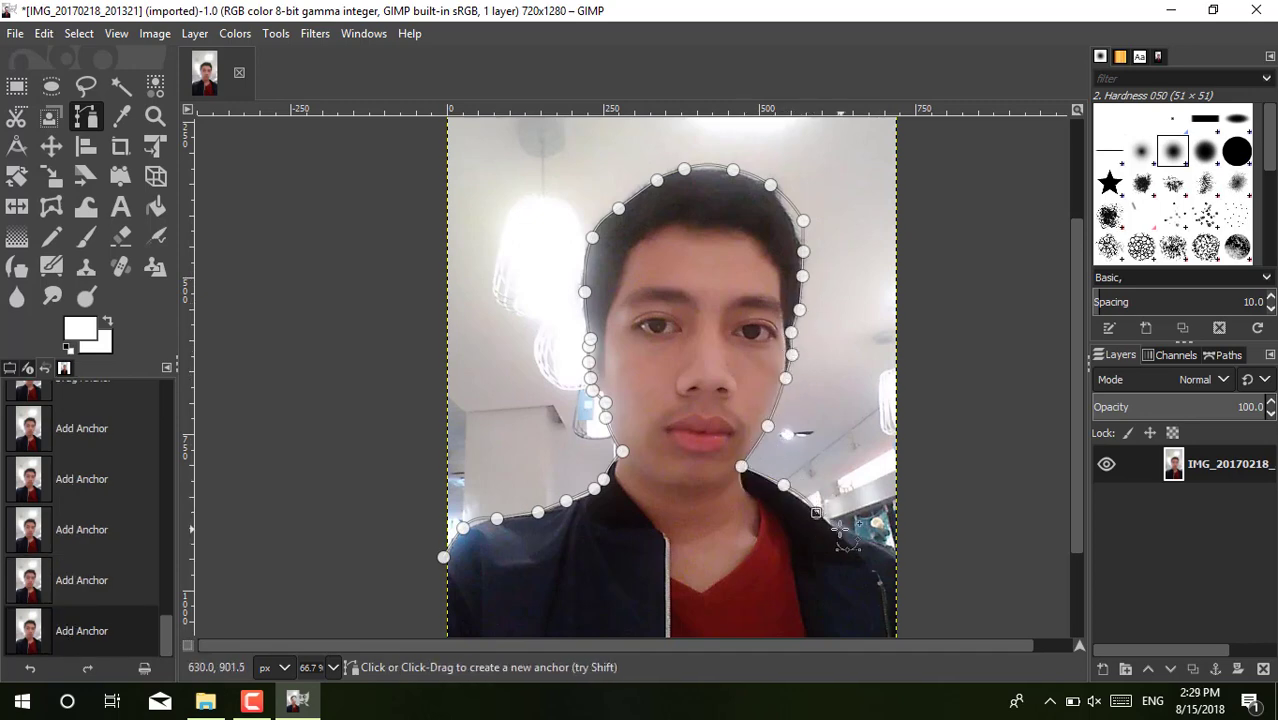
Step: Extend the path along the right shoulder, across the bottom and close it at the starting anchor
{"action": "left_click", "coordinate": [921, 570]}
{"action": "left_click", "coordinate": [924, 604]}
{"action": "scroll", "coordinate": [924, 604], "scroll_direction": "down", "scroll_amount": 3}
{"action": "left_click", "coordinate": [959, 633]}
{"action": "left_click", "coordinate": [416, 633]}
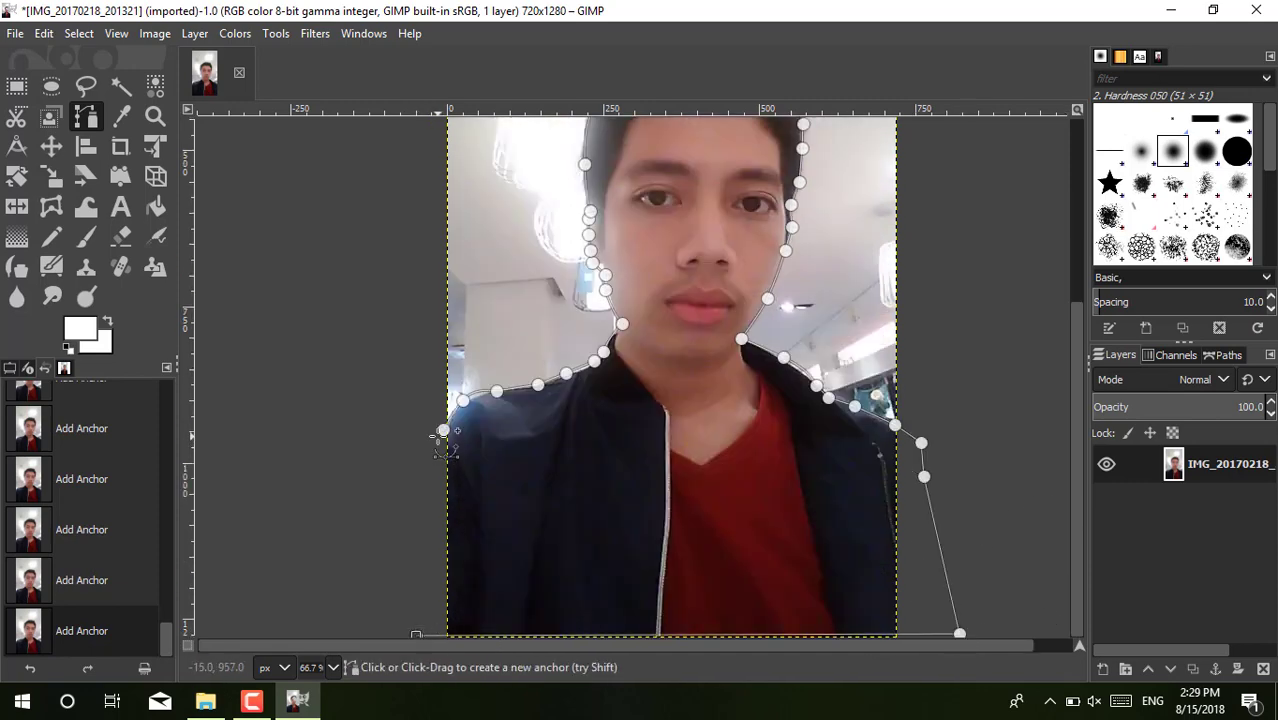
{"action": "left_click", "coordinate": [437, 448]}
Step: Move both bottom anchors below the photo edge and refine the shoulder curves
{"action": "left_click_drag", "start_coordinate": [959, 633], "coordinate": [956, 652]}
{"action": "left_click_drag", "start_coordinate": [416, 633], "coordinate": [411, 652]}
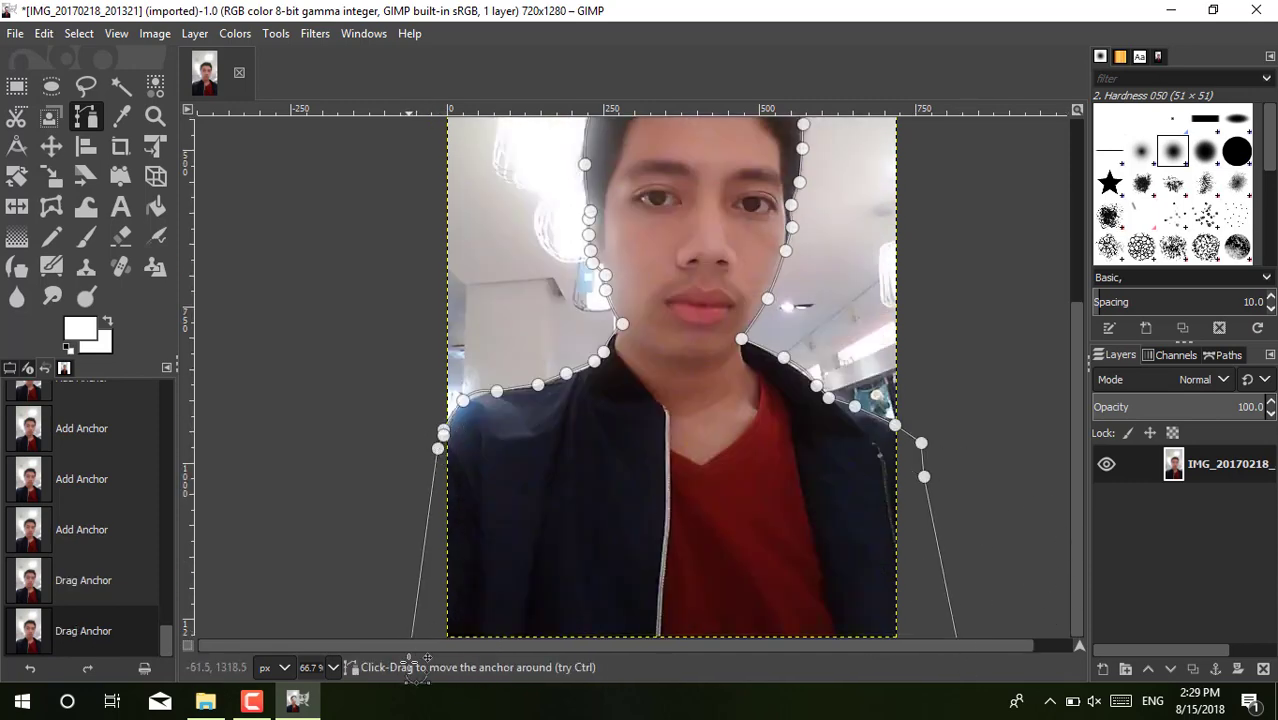
{"action": "left_click", "coordinate": [785, 358]}
{"action": "left_click_drag", "start_coordinate": [787, 360], "coordinate": [828, 397]}
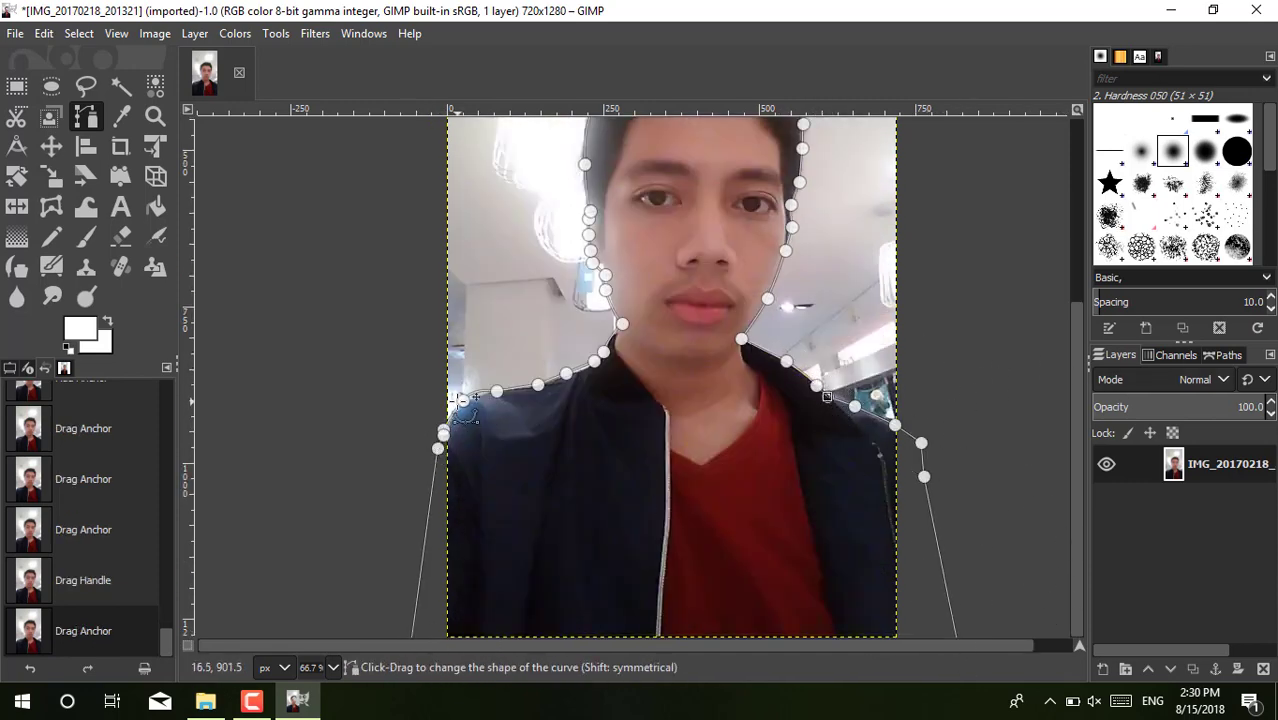
{"action": "mouse_move", "coordinate": [463, 400]}
{"action": "left_mouse_down"}
{"action": "mouse_move", "coordinate": [495, 390]}
{"action": "mouse_move", "coordinate": [462, 405]}
{"action": "left_mouse_up"}
{"action": "left_click_drag", "start_coordinate": [594, 361], "coordinate": [587, 368]}
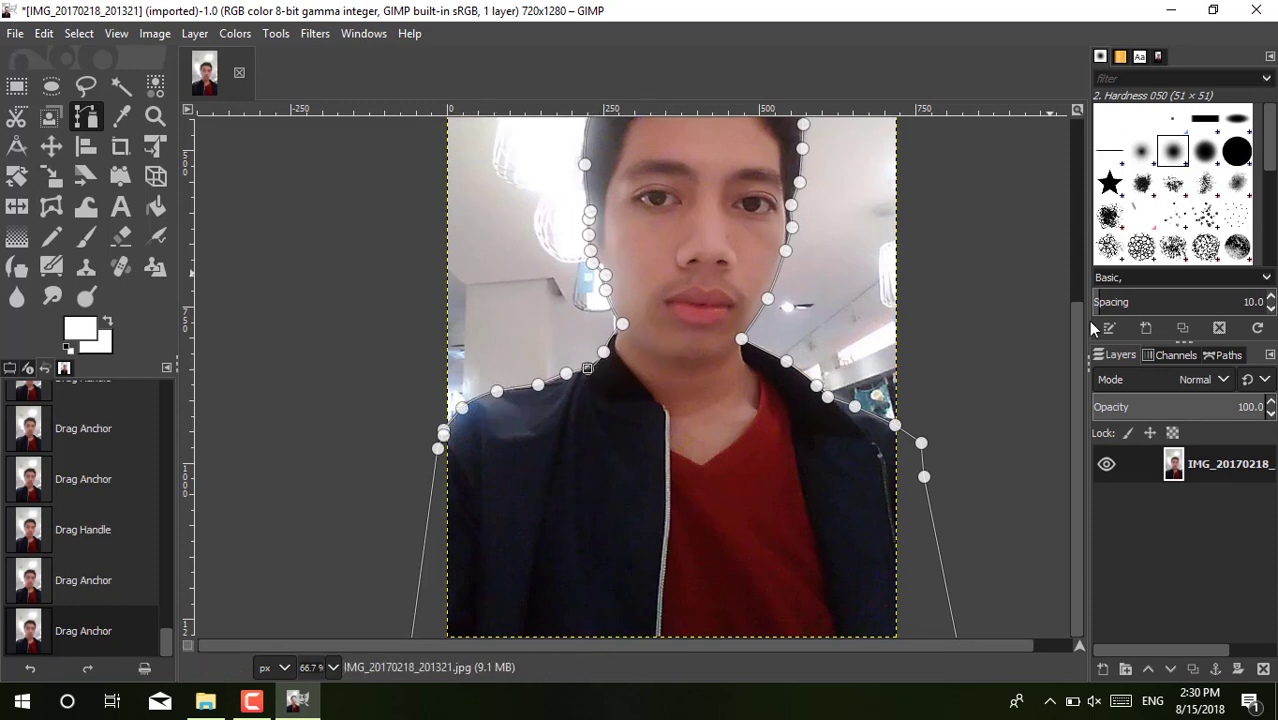
Step: Adjust the anchors around the head so the path fits the hair outline
{"action": "scroll", "coordinate": [657, 186], "scroll_direction": "up", "scroll_amount": 3}
{"action": "left_click_drag", "start_coordinate": [592, 244], "coordinate": [648, 186]}
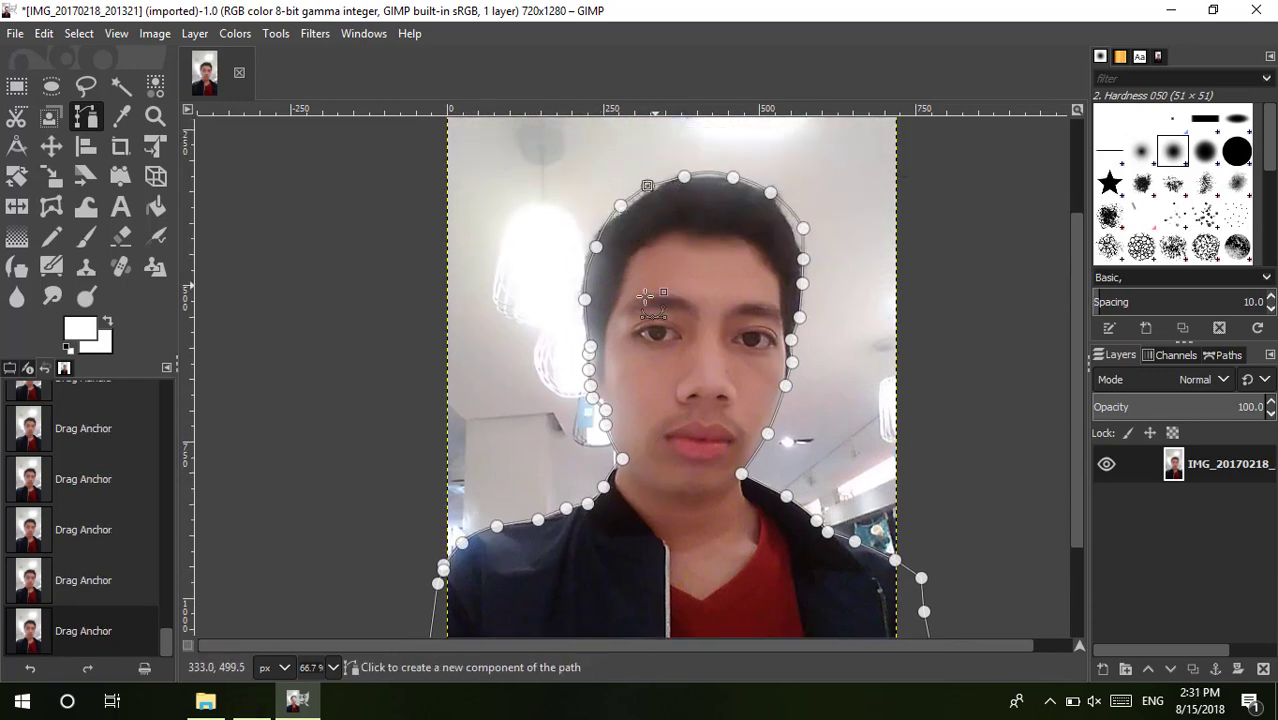
{"action": "left_click_drag", "start_coordinate": [802, 283], "coordinate": [797, 283]}
{"action": "left_click_drag", "start_coordinate": [803, 228], "coordinate": [810, 232]}
{"action": "left_click_drag", "start_coordinate": [738, 176], "coordinate": [700, 182]}
{"action": "left_click", "coordinate": [648, 187]}
{"action": "left_click", "coordinate": [620, 206]}
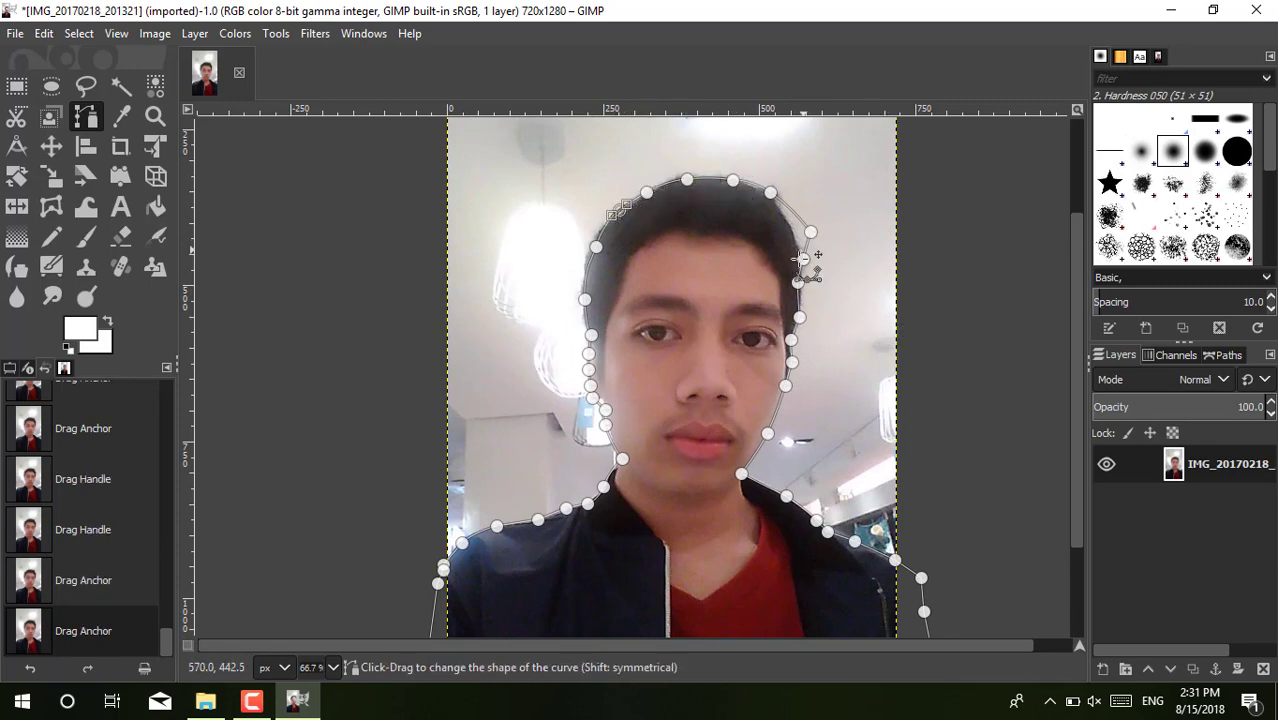
{"action": "right_click", "coordinate": [711, 296]}
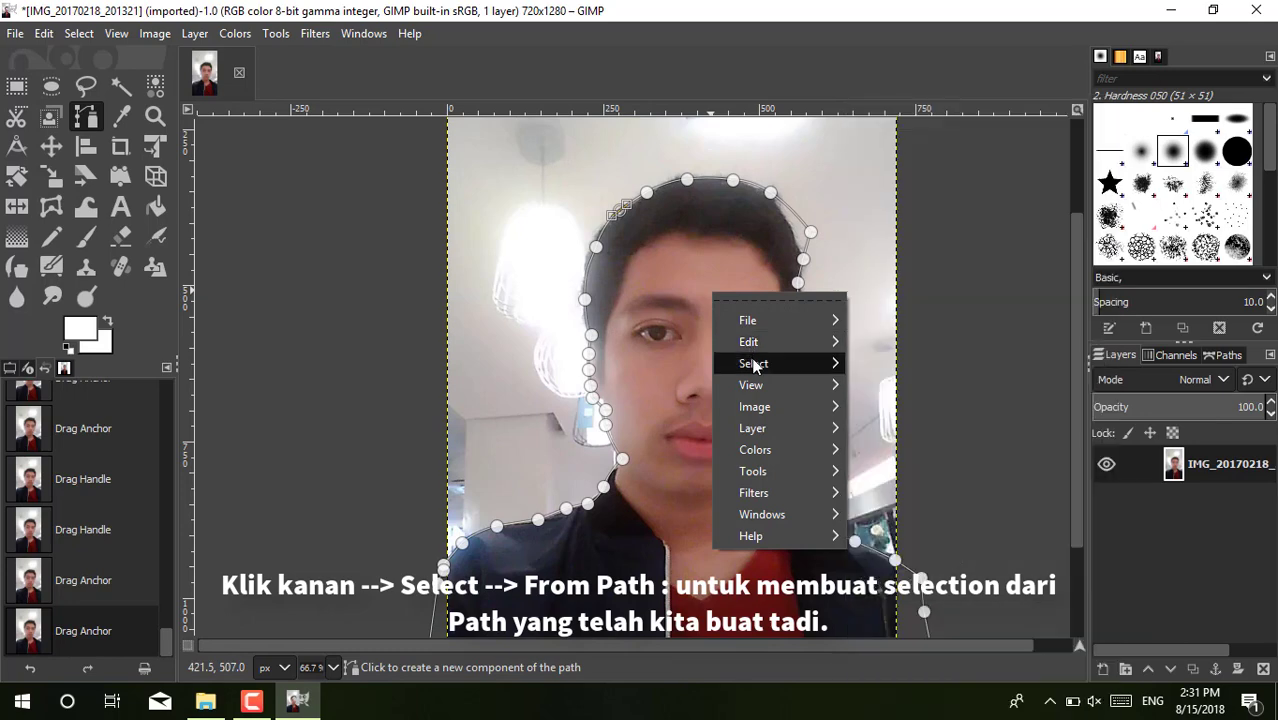
{"action": "mouse_move", "coordinate": [754, 363]}
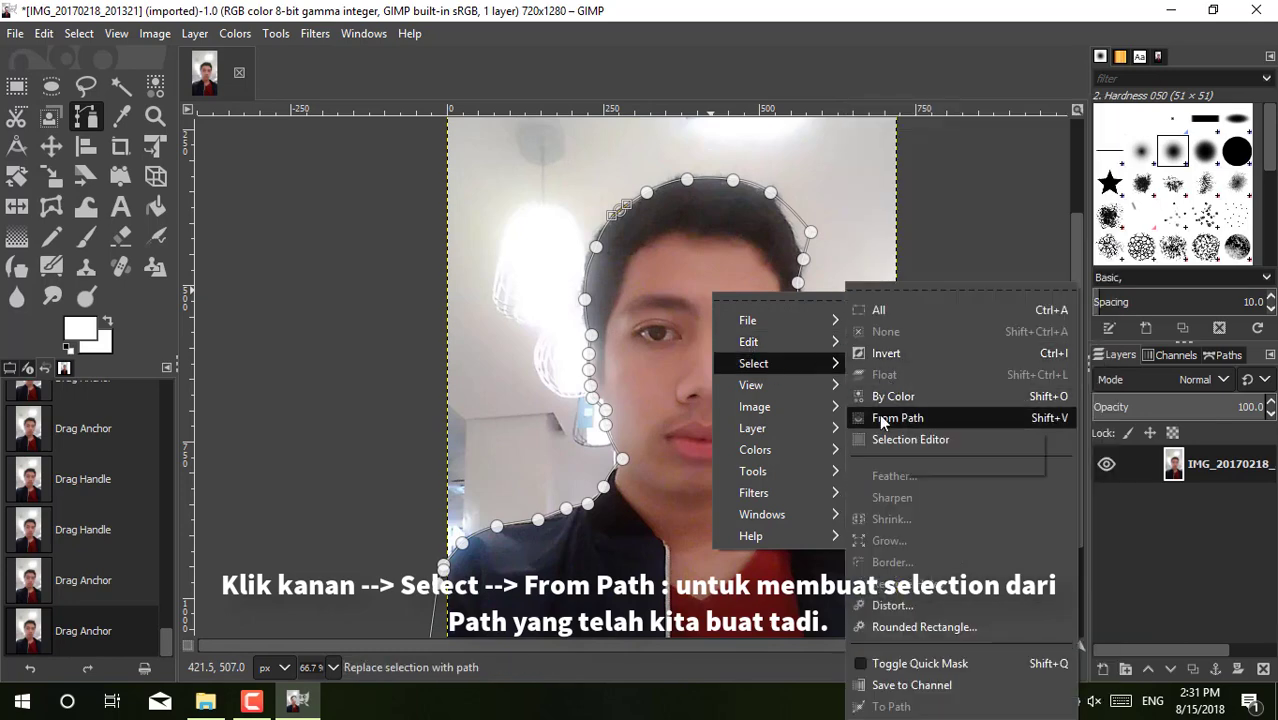
Step: Turn the outline path into a selection and add a new transparent layer above the photo
{"action": "left_click", "coordinate": [879, 413]}
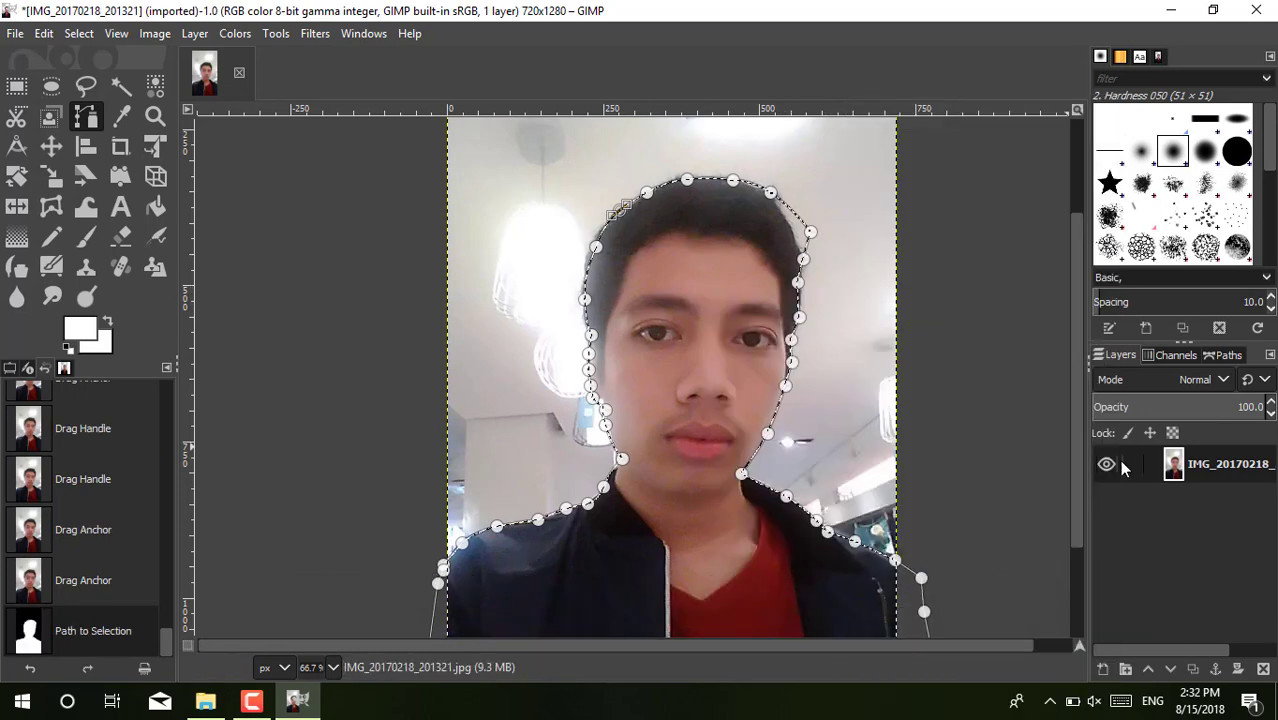
{"action": "right_click", "coordinate": [1207, 472]}
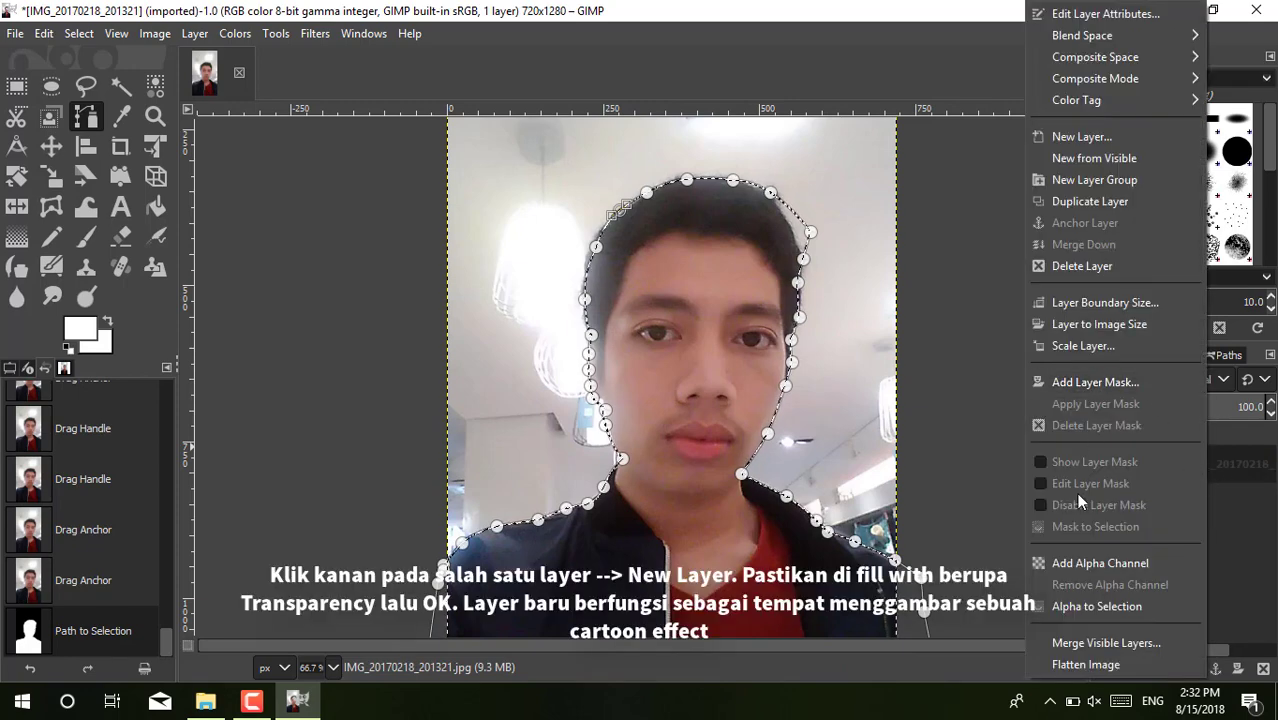
{"action": "left_click", "coordinate": [1081, 137]}
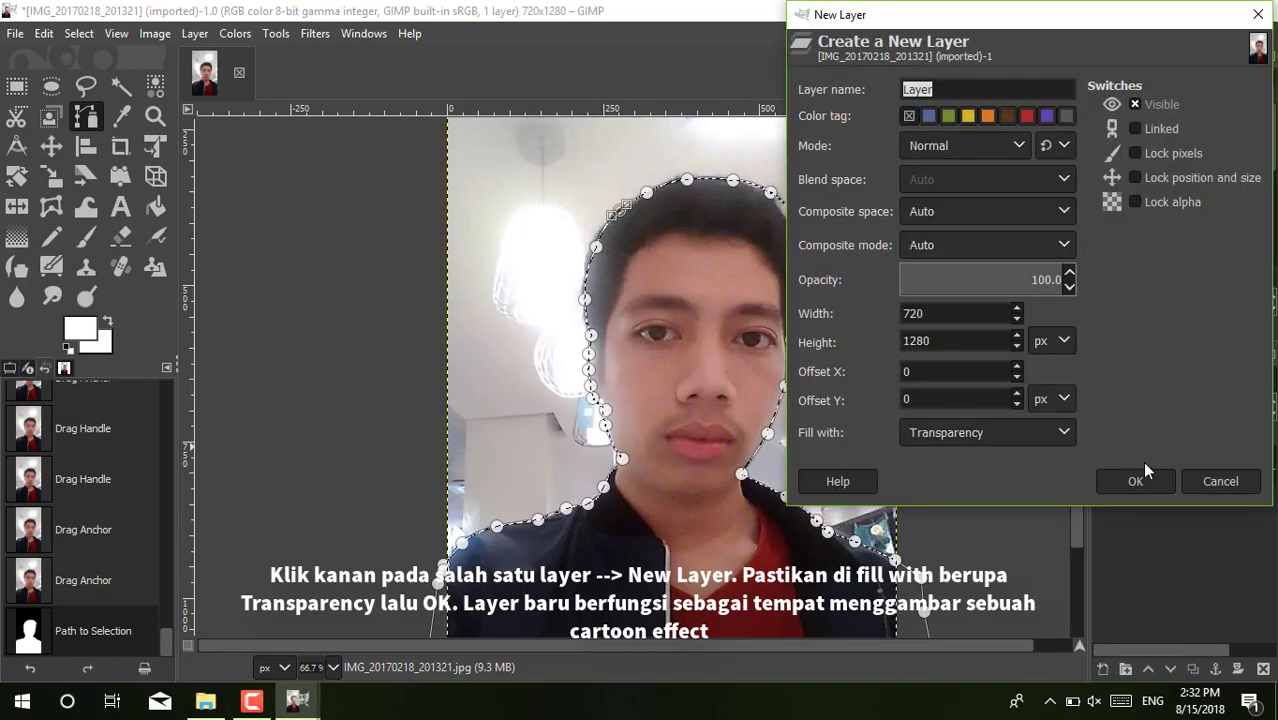
{"action": "left_click", "coordinate": [1142, 478]}
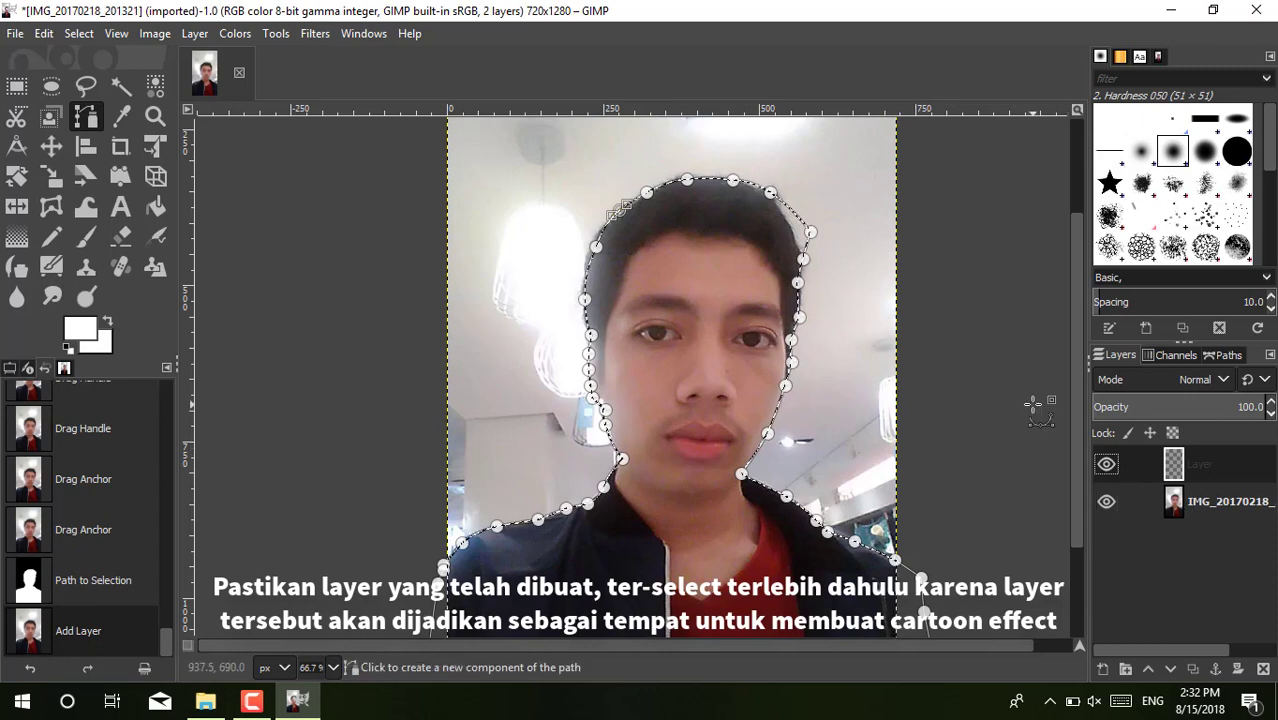
{"action": "left_click", "coordinate": [150, 206]}
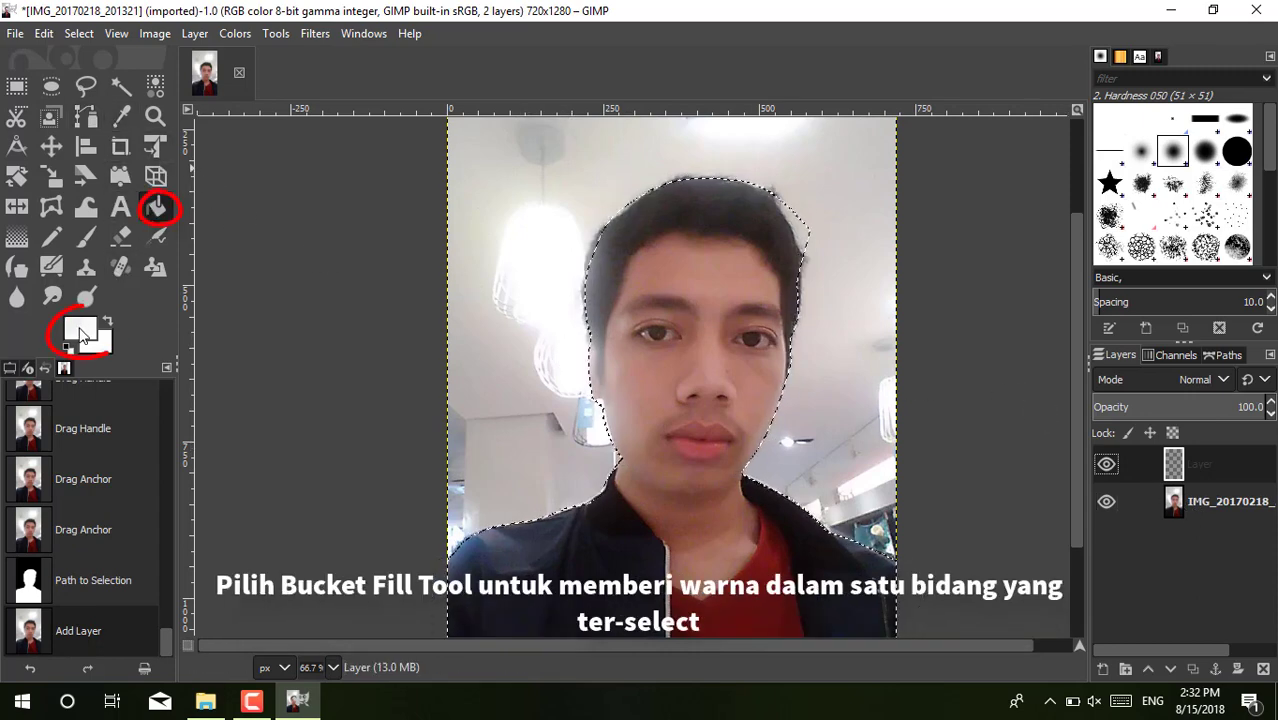
Step: Sample the face's skin tone c18b7a and bucket-fill the silhouette selection with it
{"action": "left_click", "coordinate": [83, 333]}
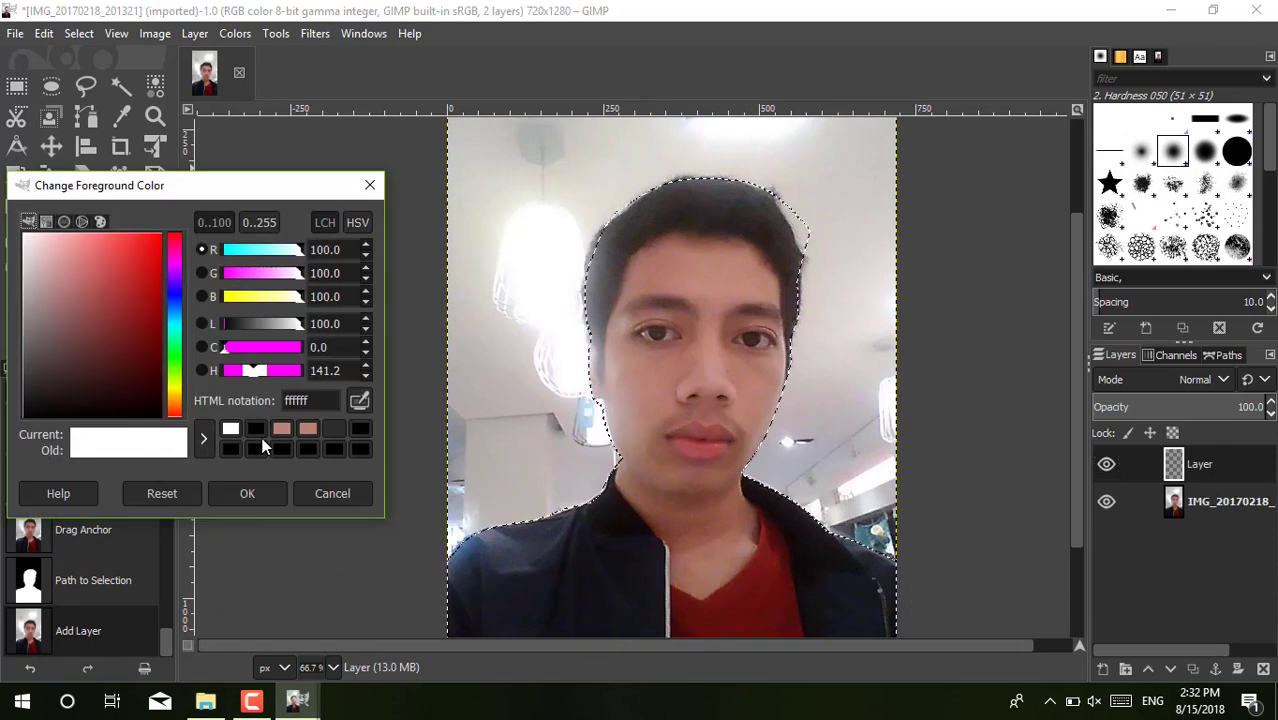
{"action": "left_click", "coordinate": [357, 403]}
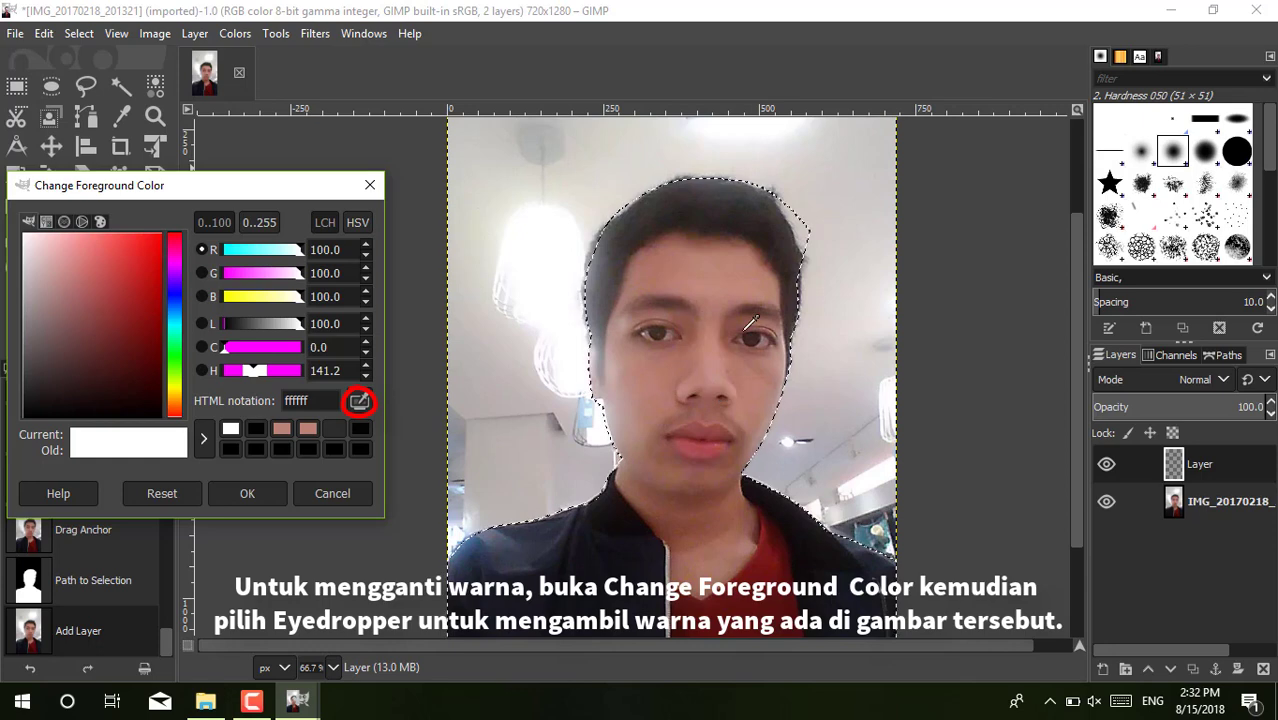
{"action": "left_click", "coordinate": [734, 281]}
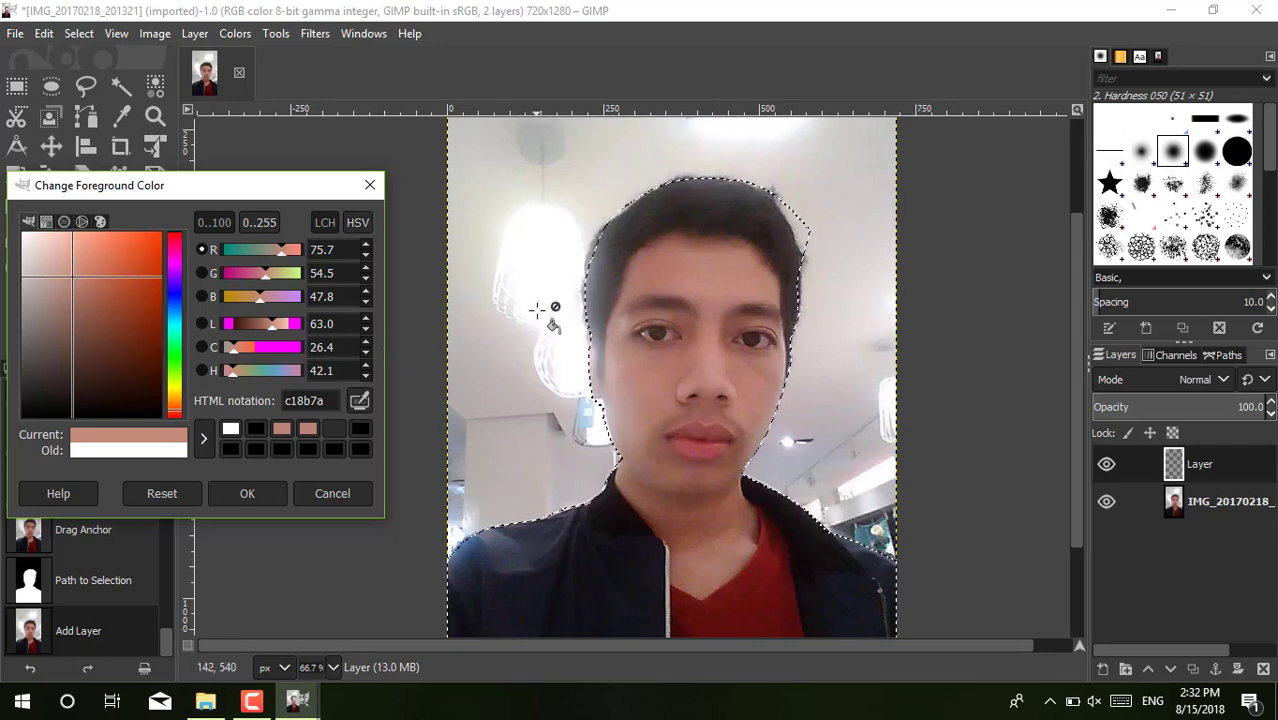
{"action": "left_click", "coordinate": [617, 348]}
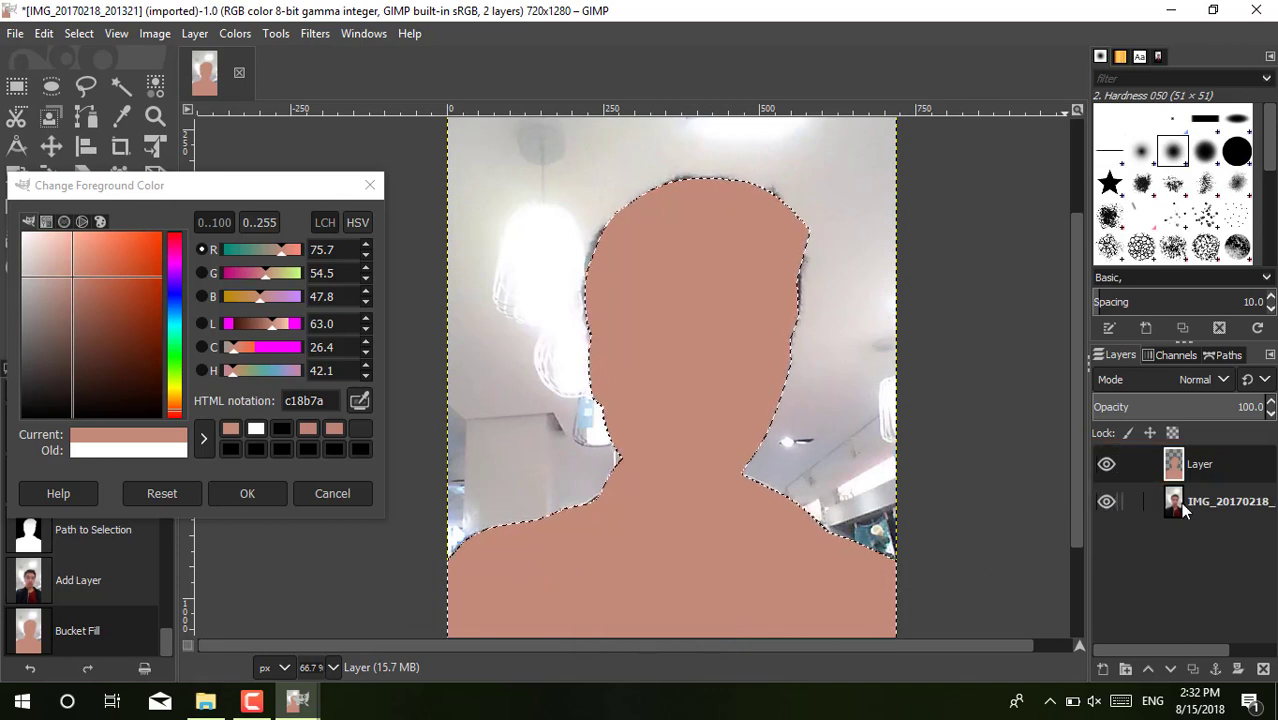
Step: Make the photo layer active, hide the skin-filled layer, and clear the selection
{"action": "left_click", "coordinate": [1183, 510]}
{"action": "left_click", "coordinate": [1105, 464]}
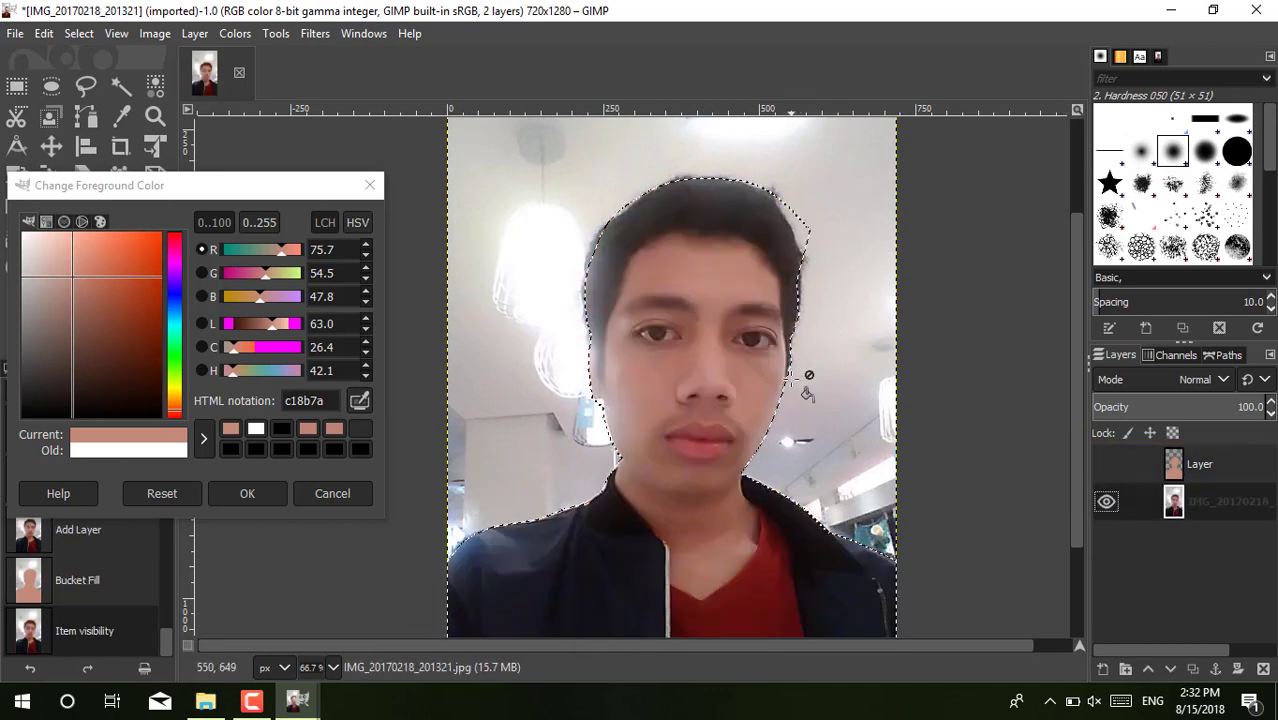
{"action": "left_click", "coordinate": [370, 185]}
{"action": "right_click", "coordinate": [679, 250]}
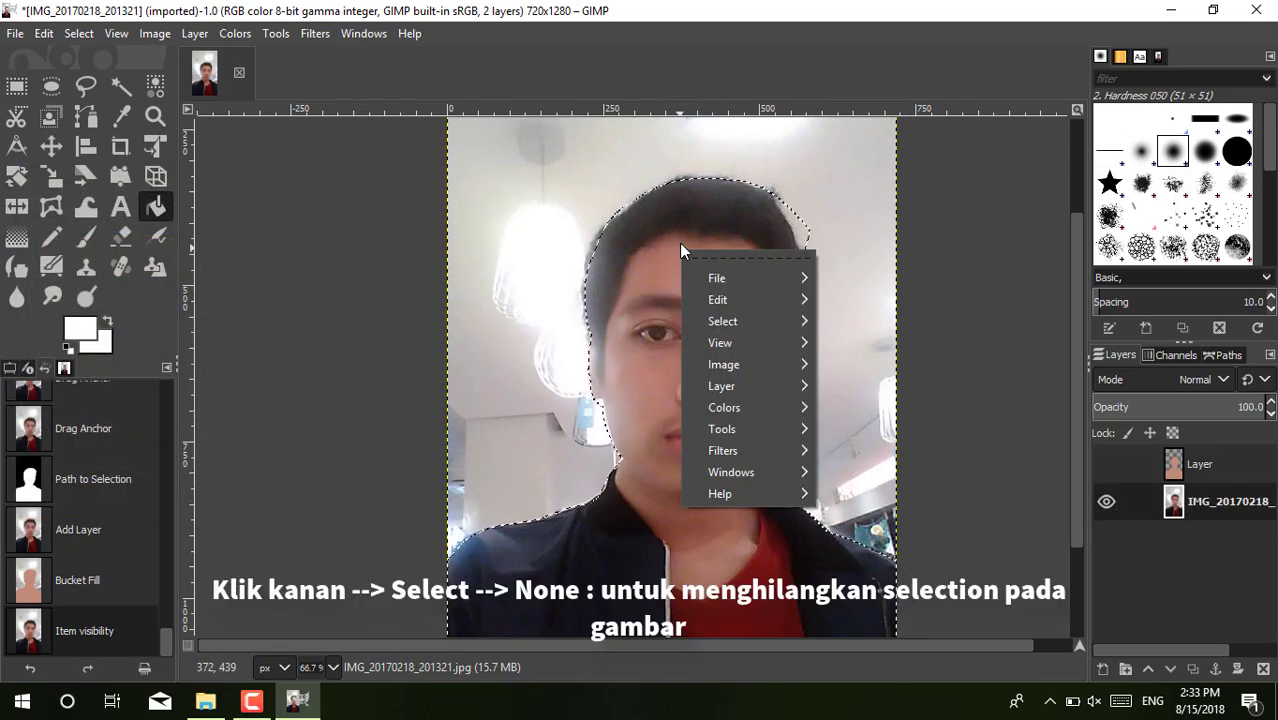
{"action": "mouse_move", "coordinate": [723, 321]}
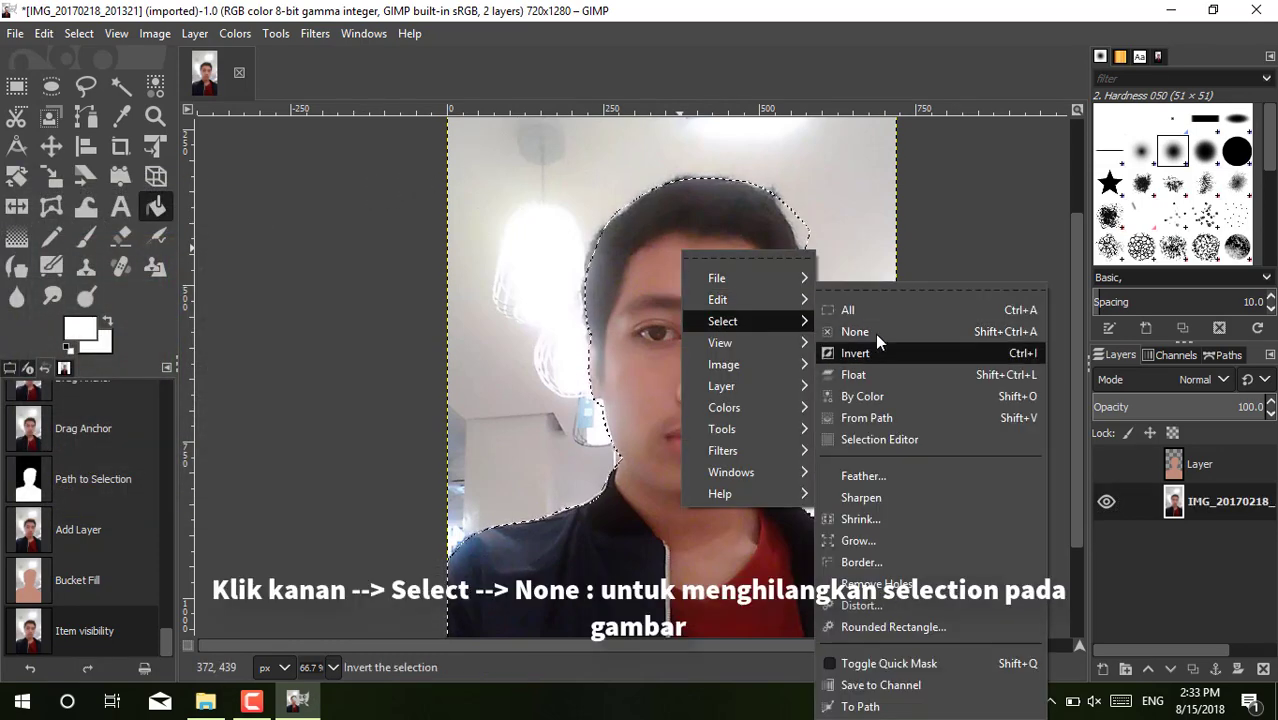
{"action": "left_click", "coordinate": [875, 331]}
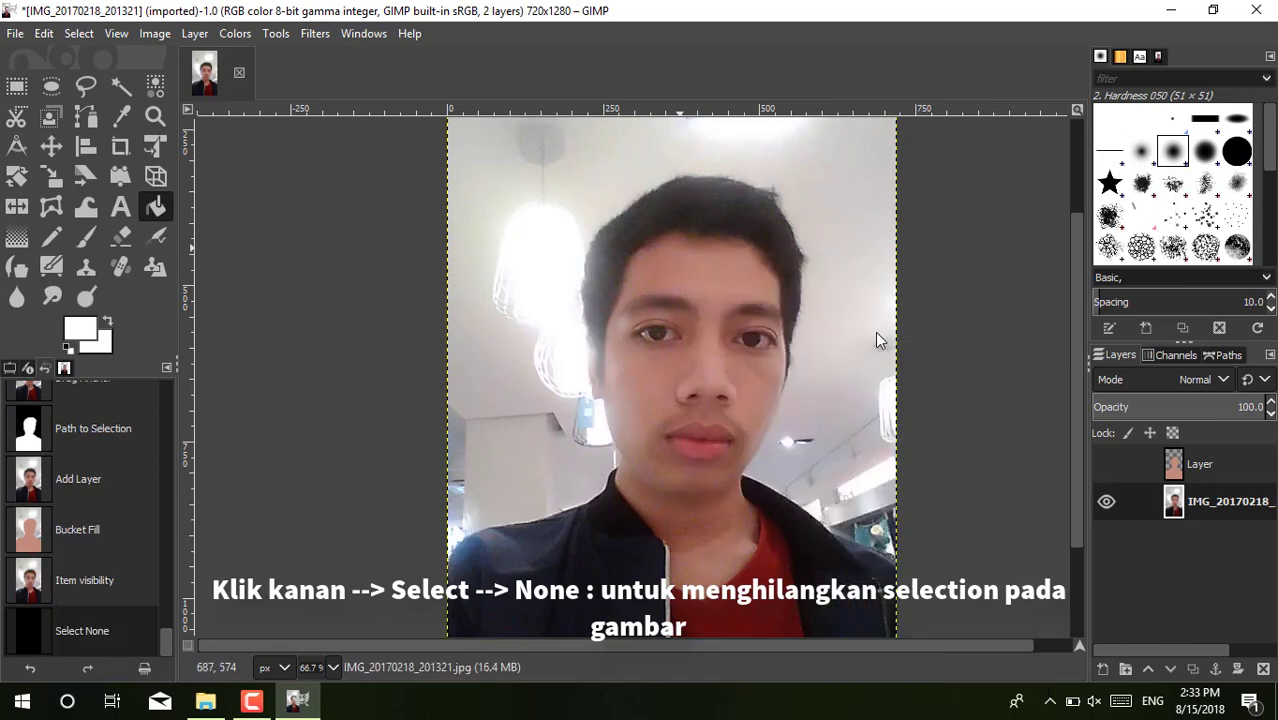
Step: Trace a path along the hairline from the left of the face, over the forehead, down the right side
{"action": "left_click", "coordinate": [86, 116]}
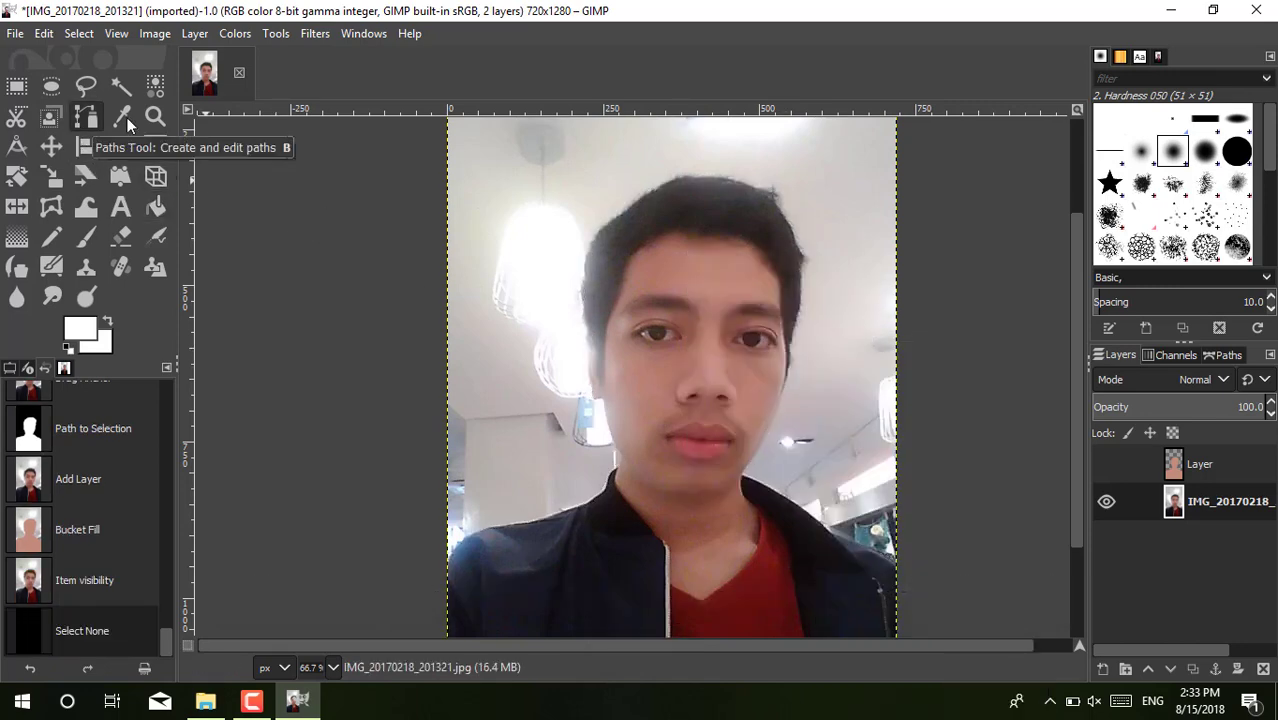
{"action": "left_click", "coordinate": [606, 381]}
{"action": "left_click", "coordinate": [606, 327]}
{"action": "left_click", "coordinate": [617, 297]}
{"action": "left_click", "coordinate": [626, 258]}
{"action": "left_click", "coordinate": [671, 236]}
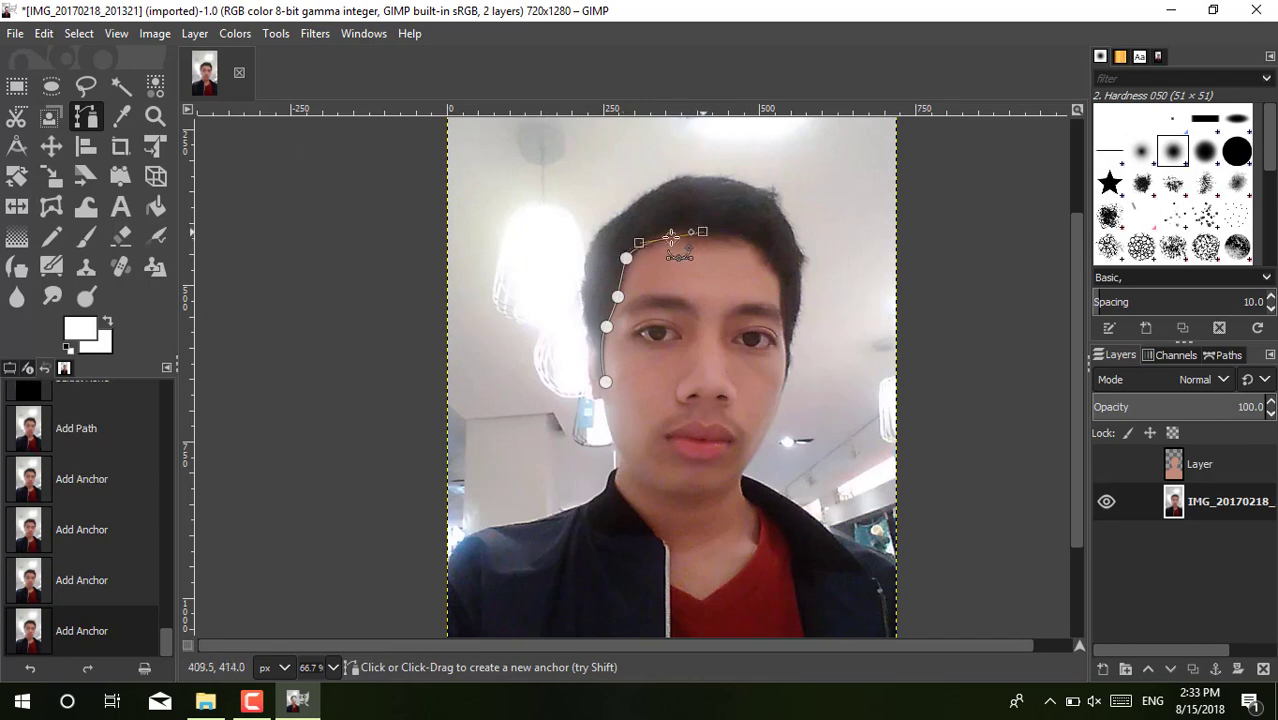
{"action": "left_click", "coordinate": [709, 241]}
{"action": "left_click_drag", "start_coordinate": [722, 238], "coordinate": [728, 240]}
{"action": "left_click", "coordinate": [741, 245]}
{"action": "left_click", "coordinate": [776, 265]}
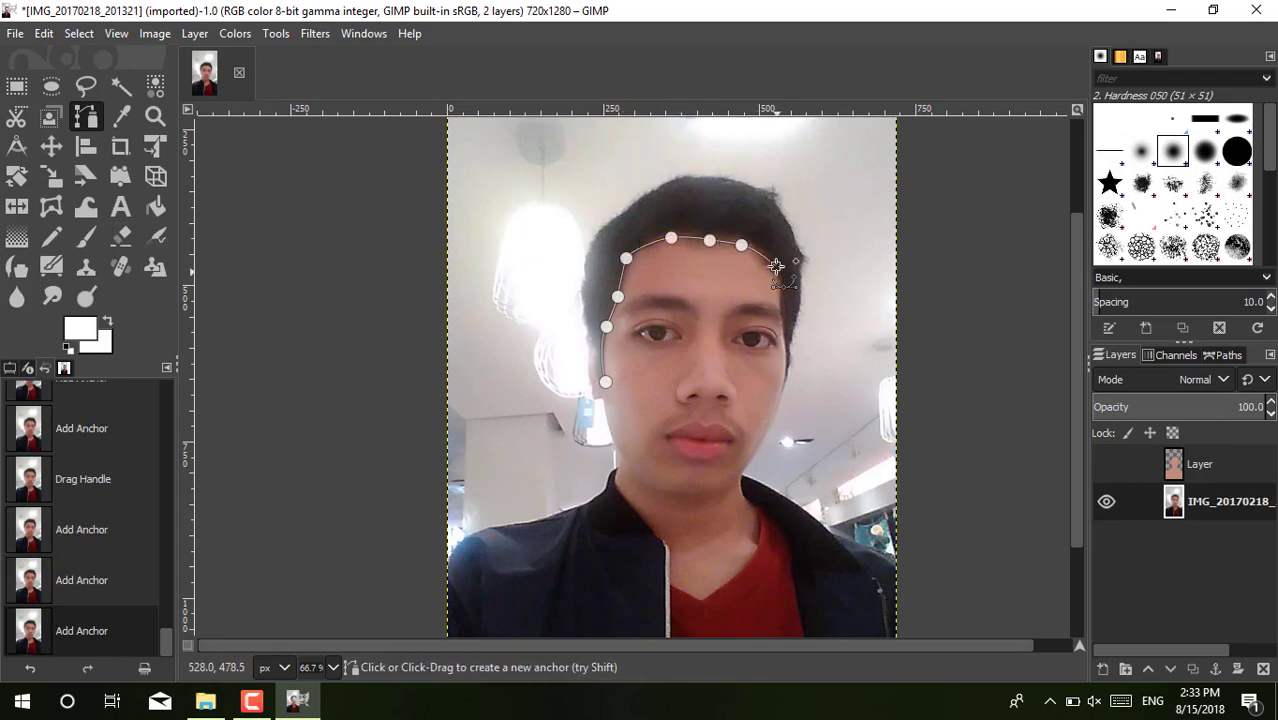
{"action": "left_click", "coordinate": [782, 317]}
{"action": "left_click", "coordinate": [785, 342]}
{"action": "left_click", "coordinate": [780, 388]}
{"action": "left_click", "coordinate": [790, 393]}
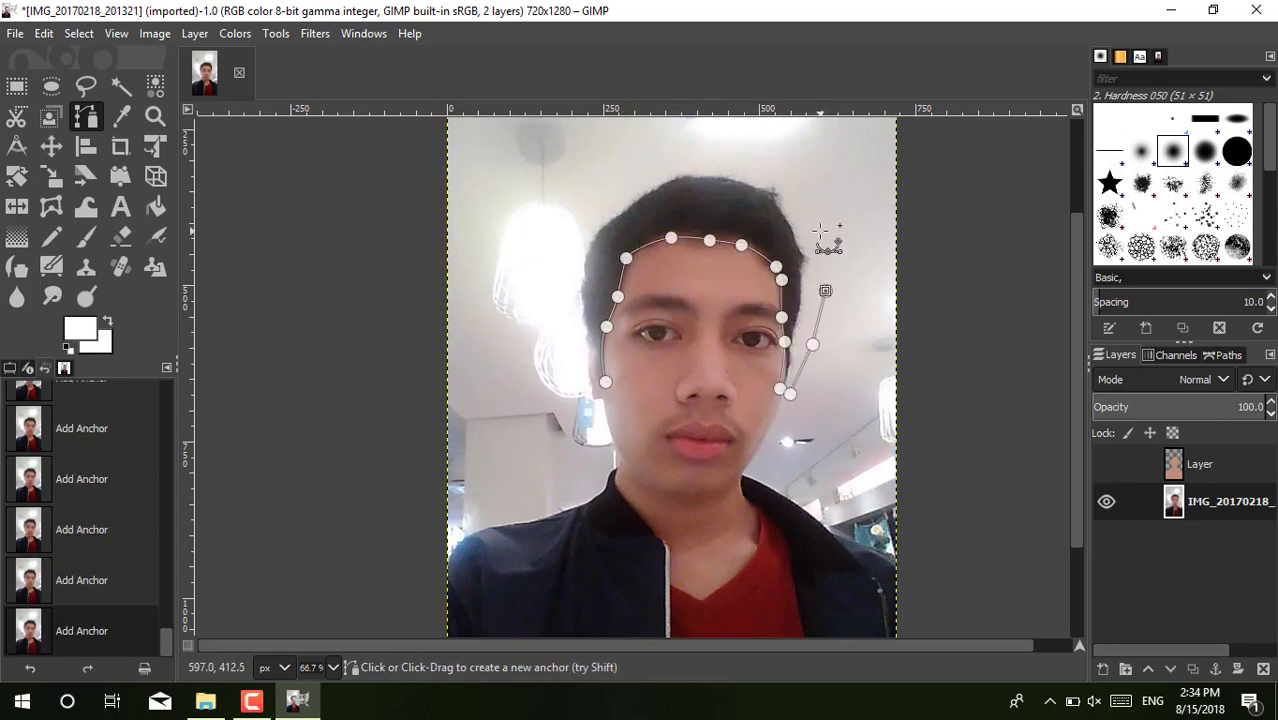
Step: Complete the hair outline around the outer edge of the hair and adjust its points to fit
{"action": "left_click", "coordinate": [820, 231]}
{"action": "left_click", "coordinate": [785, 176]}
{"action": "left_click", "coordinate": [658, 157]}
{"action": "left_click", "coordinate": [561, 203]}
{"action": "left_click", "coordinate": [553, 291]}
{"action": "left_click", "coordinate": [557, 332]}
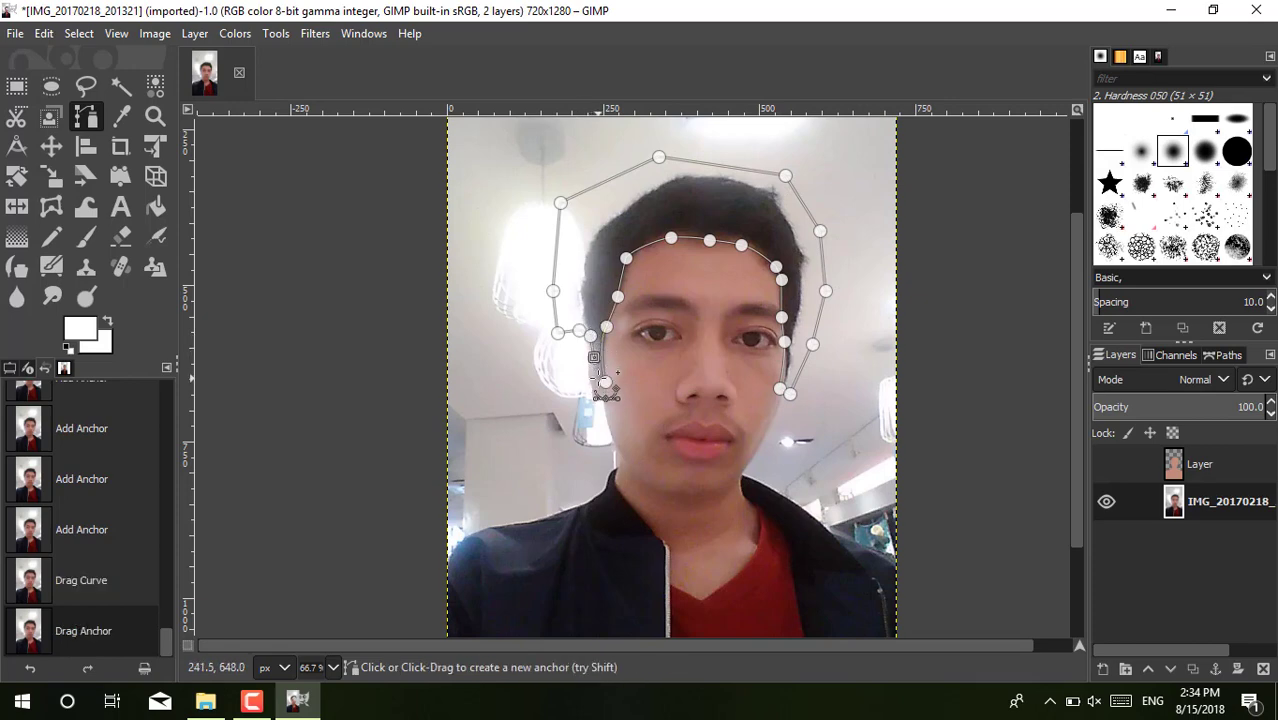
{"action": "left_click", "coordinate": [605, 381]}
{"action": "left_click", "coordinate": [709, 240]}
{"action": "left_click_drag", "start_coordinate": [781, 317], "coordinate": [783, 342]}
{"action": "left_click_drag", "start_coordinate": [597, 357], "coordinate": [603, 353]}
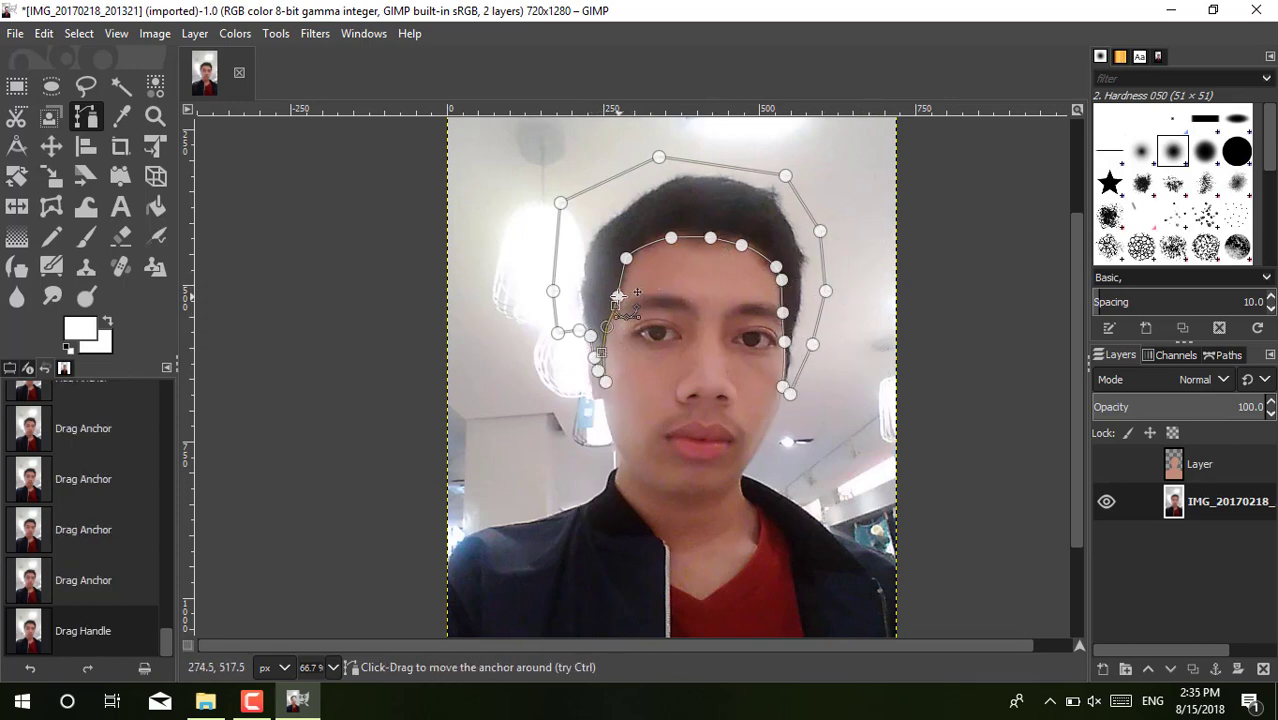
{"action": "left_click", "coordinate": [606, 327]}
Step: Convert the hair path to a selection and make the skin-filled layer active and visible
{"action": "right_click", "coordinate": [714, 194]}
{"action": "mouse_move", "coordinate": [757, 266]}
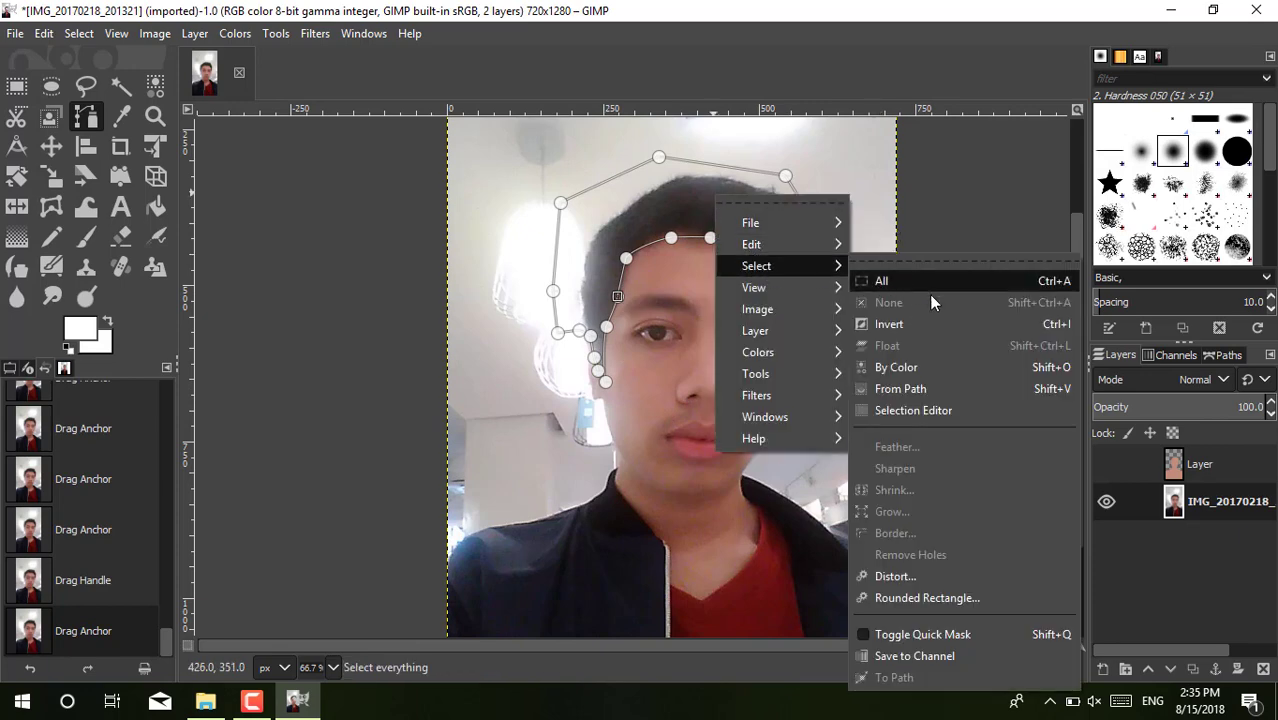
{"action": "left_click", "coordinate": [903, 398]}
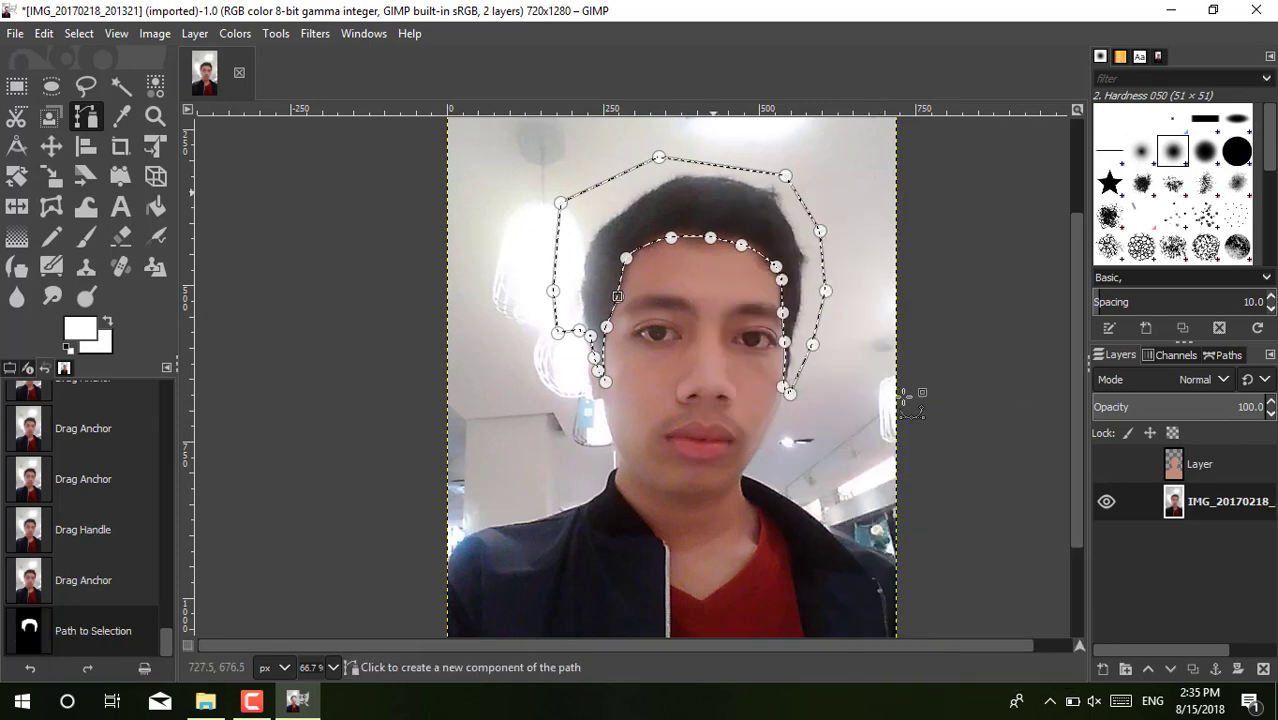
{"action": "left_click", "coordinate": [1107, 465]}
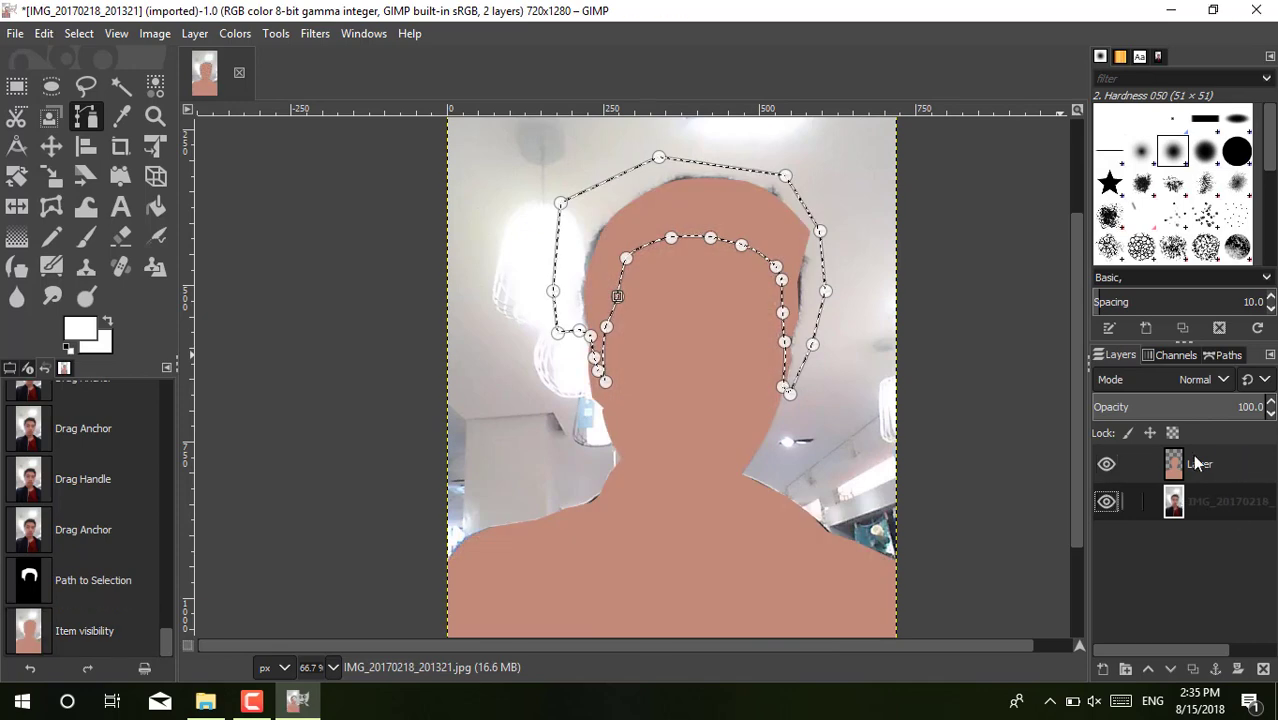
{"action": "left_click", "coordinate": [1106, 501]}
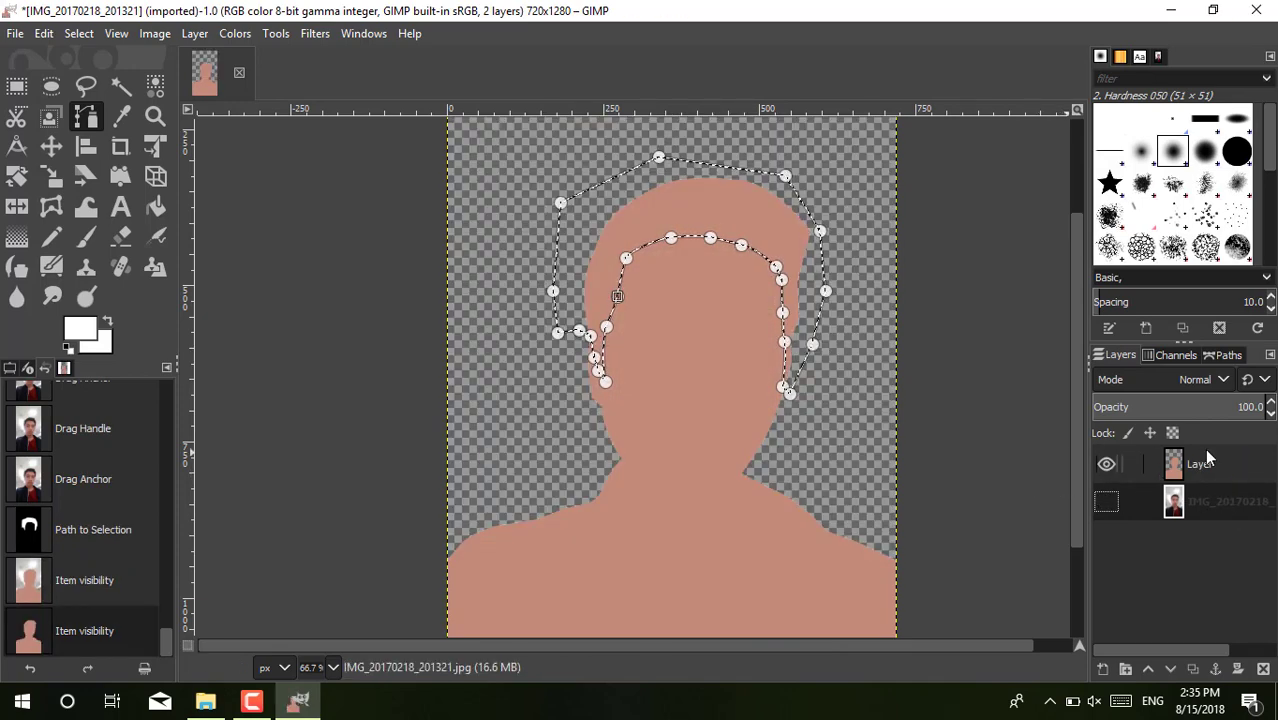
{"action": "left_click", "coordinate": [1205, 462]}
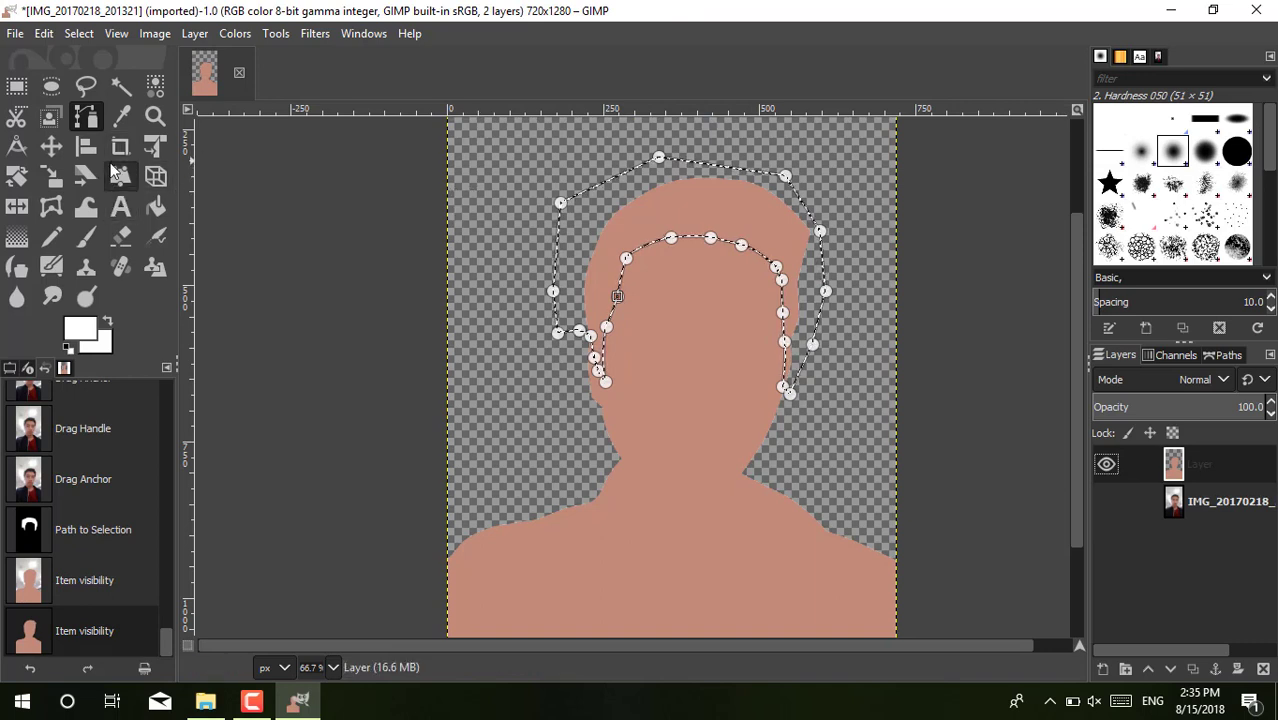
{"action": "left_click", "coordinate": [156, 206]}
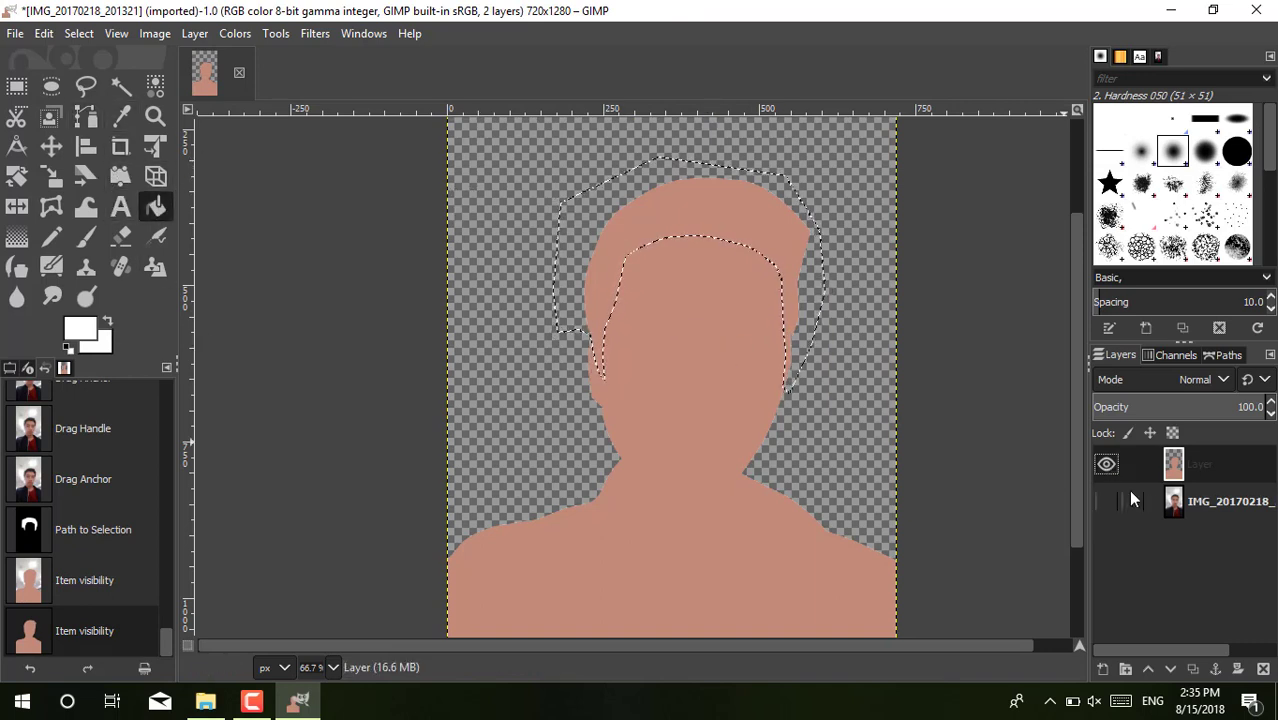
{"action": "left_click", "coordinate": [1106, 501]}
{"action": "left_click", "coordinate": [1106, 463]}
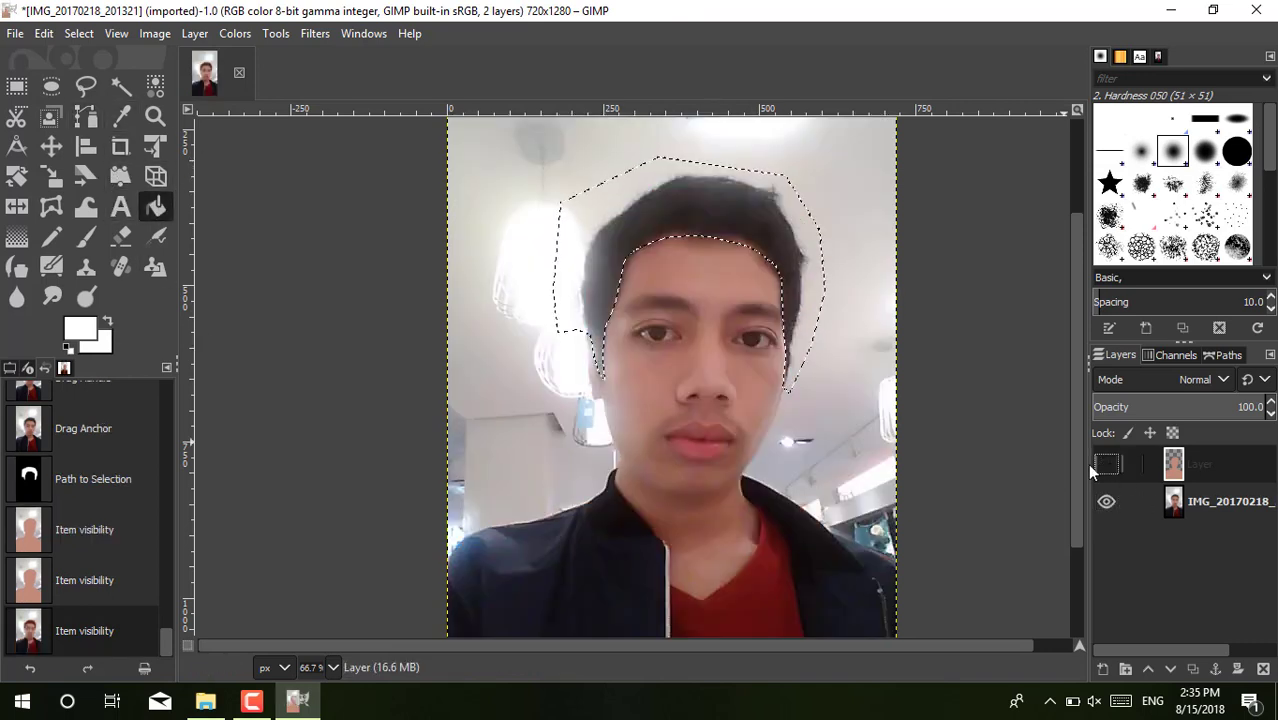
{"action": "left_click", "coordinate": [80, 330]}
Step: Fill the hair selection with black, hide the layer, and clear the selection
{"action": "left_click", "coordinate": [236, 446]}
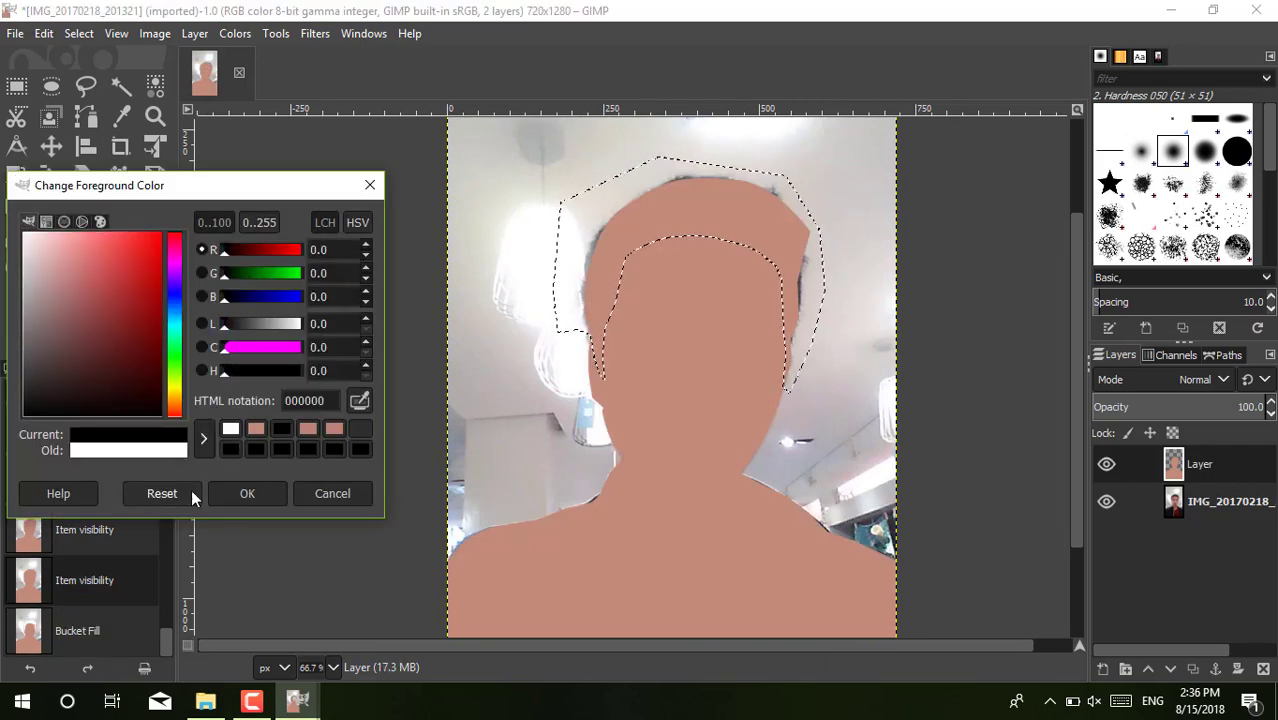
{"action": "left_click", "coordinate": [229, 491]}
{"action": "left_click", "coordinate": [643, 200]}
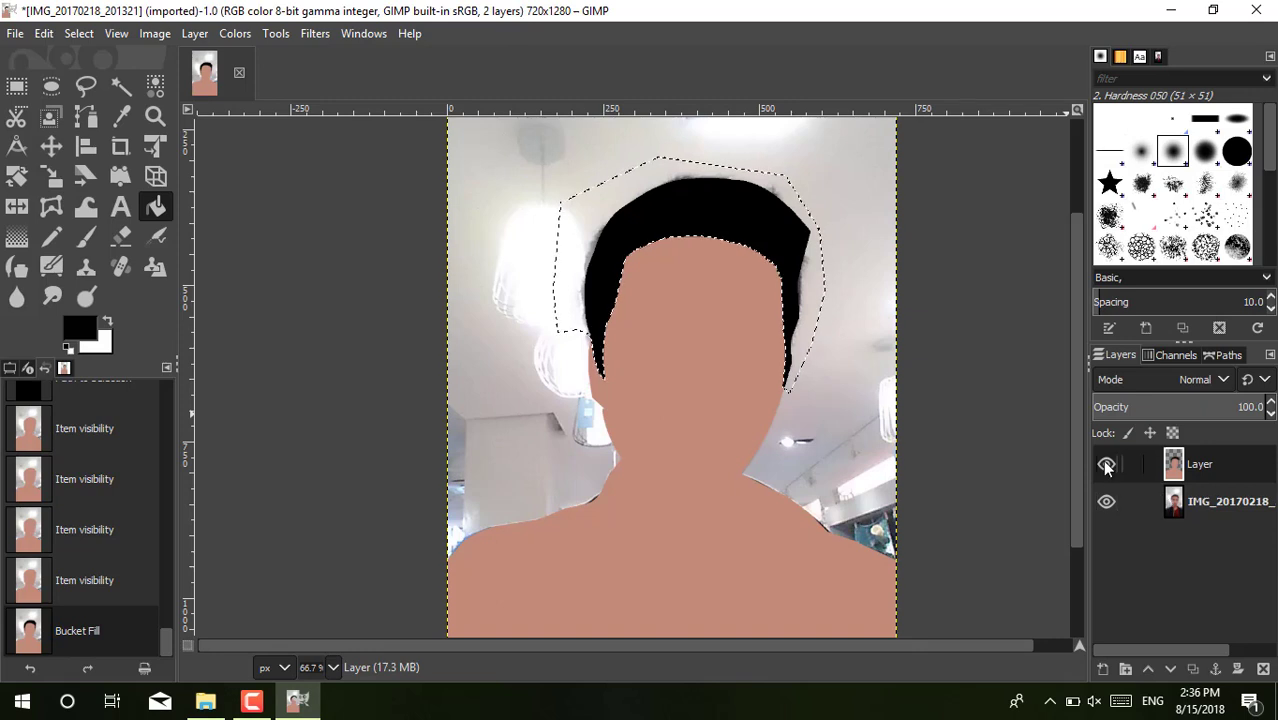
{"action": "left_click", "coordinate": [1106, 463]}
{"action": "right_click", "coordinate": [668, 203]}
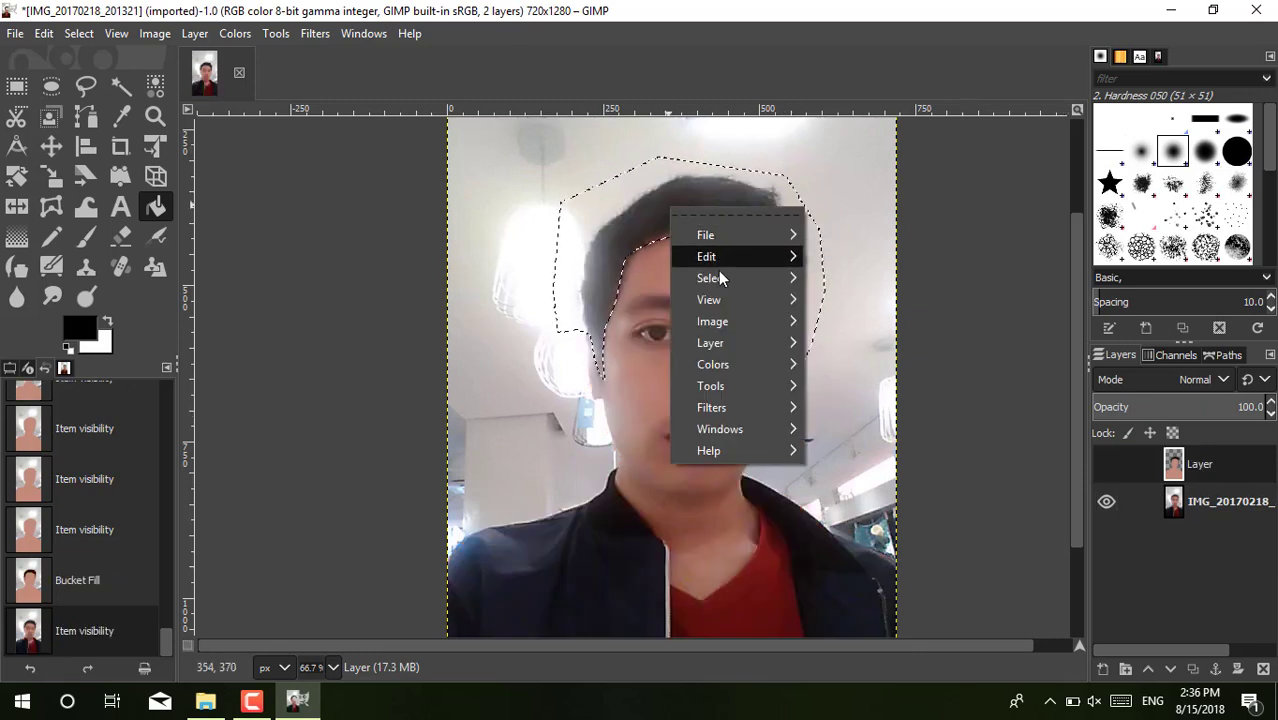
{"action": "left_click", "coordinate": [838, 313]}
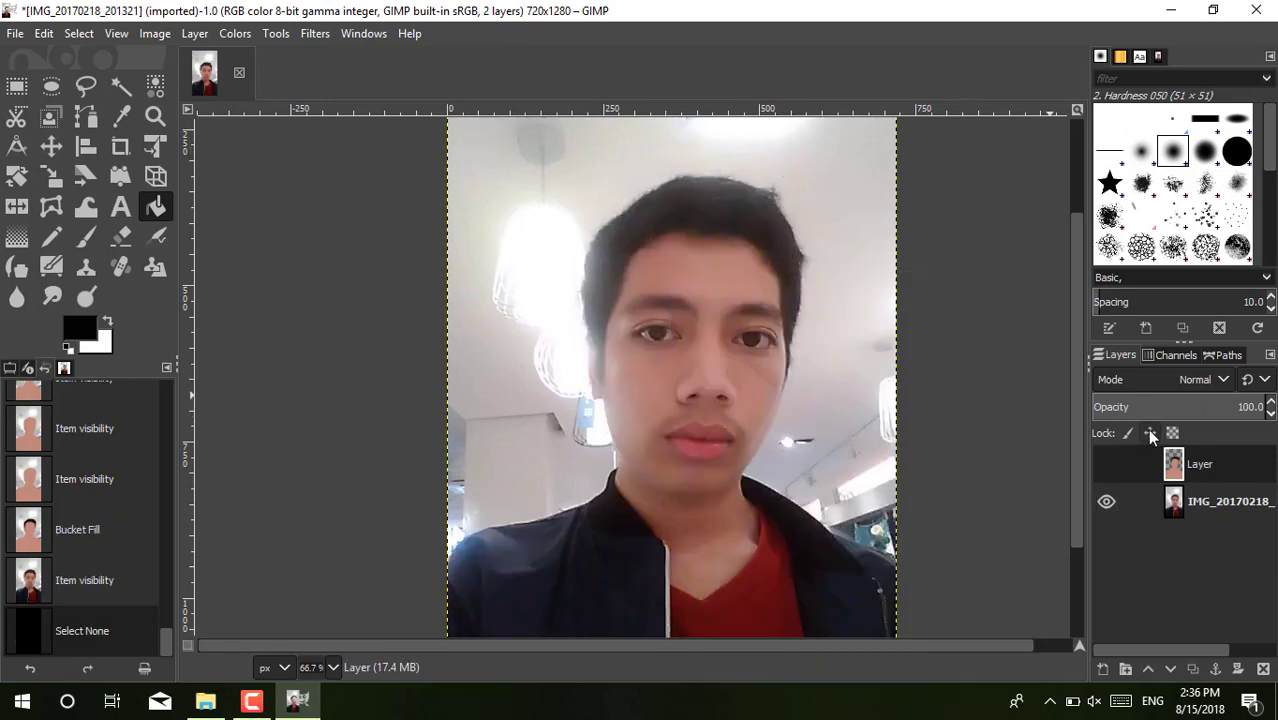
Step: Zoom in on the left eye and start an eyebrow path along the top of the brow
{"action": "left_click", "coordinate": [155, 116]}
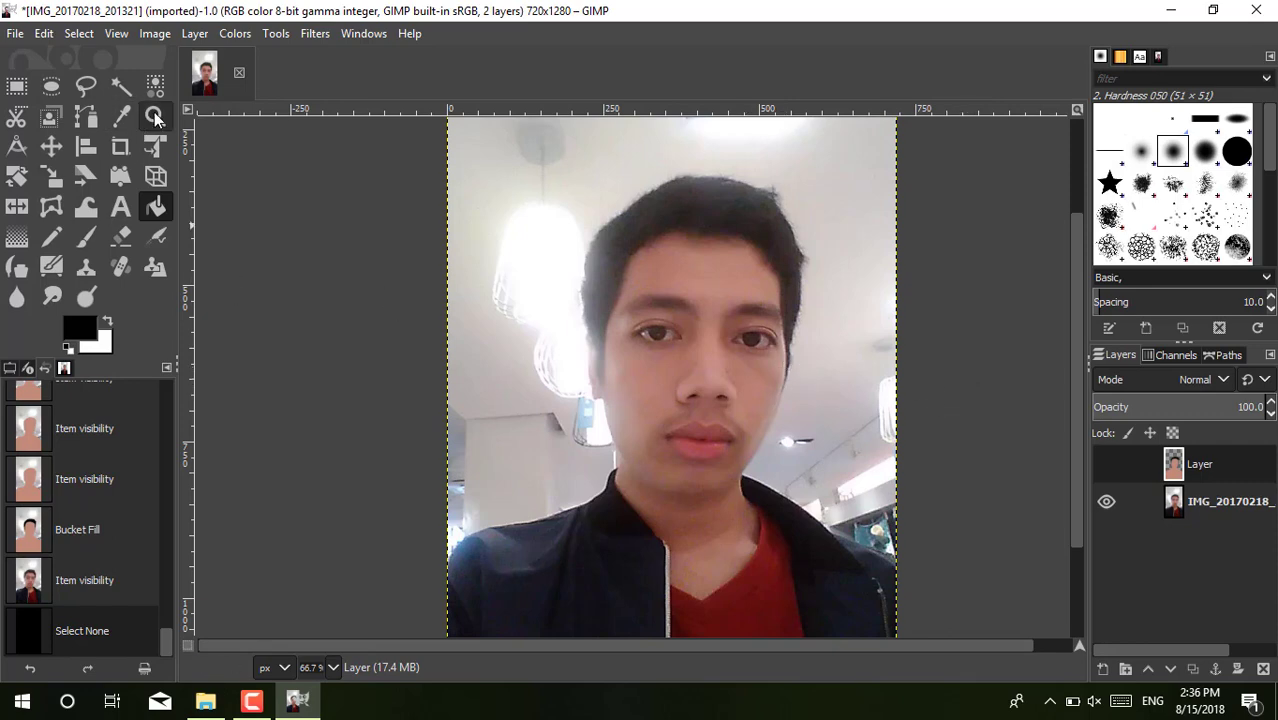
{"action": "left_click", "coordinate": [647, 342]}
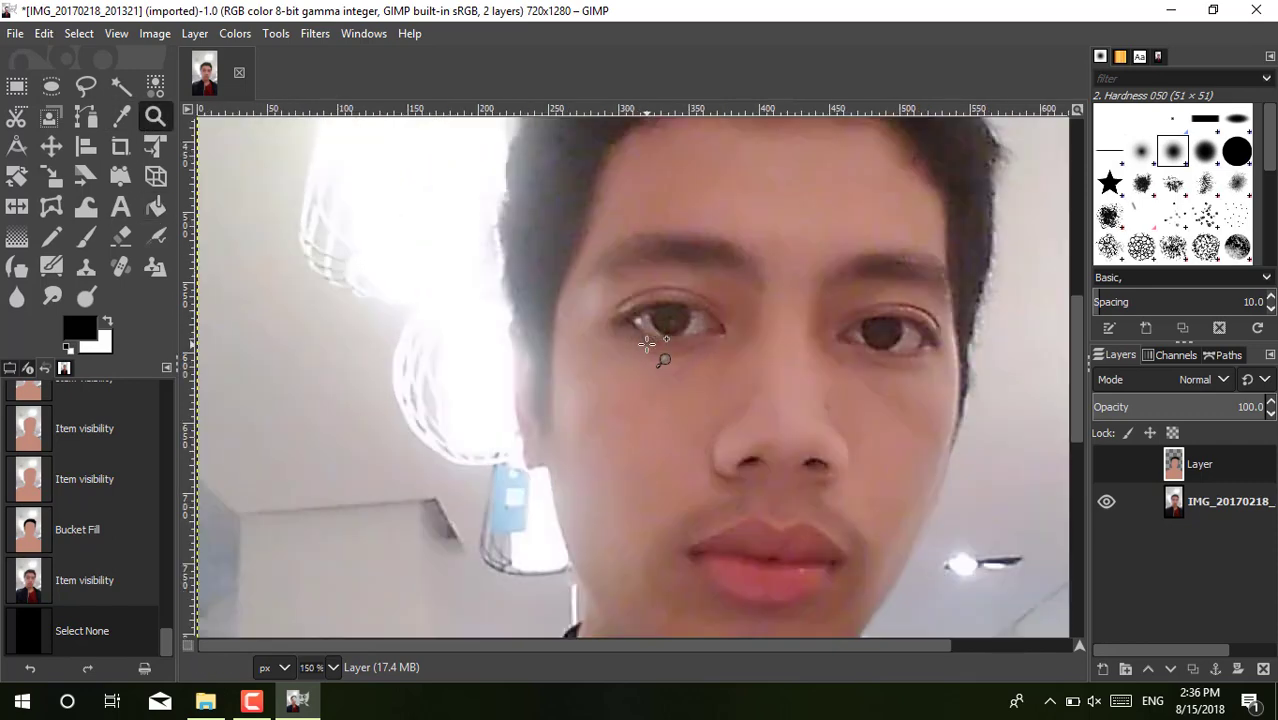
{"action": "left_click", "coordinate": [647, 342]}
{"action": "left_click", "coordinate": [84, 119]}
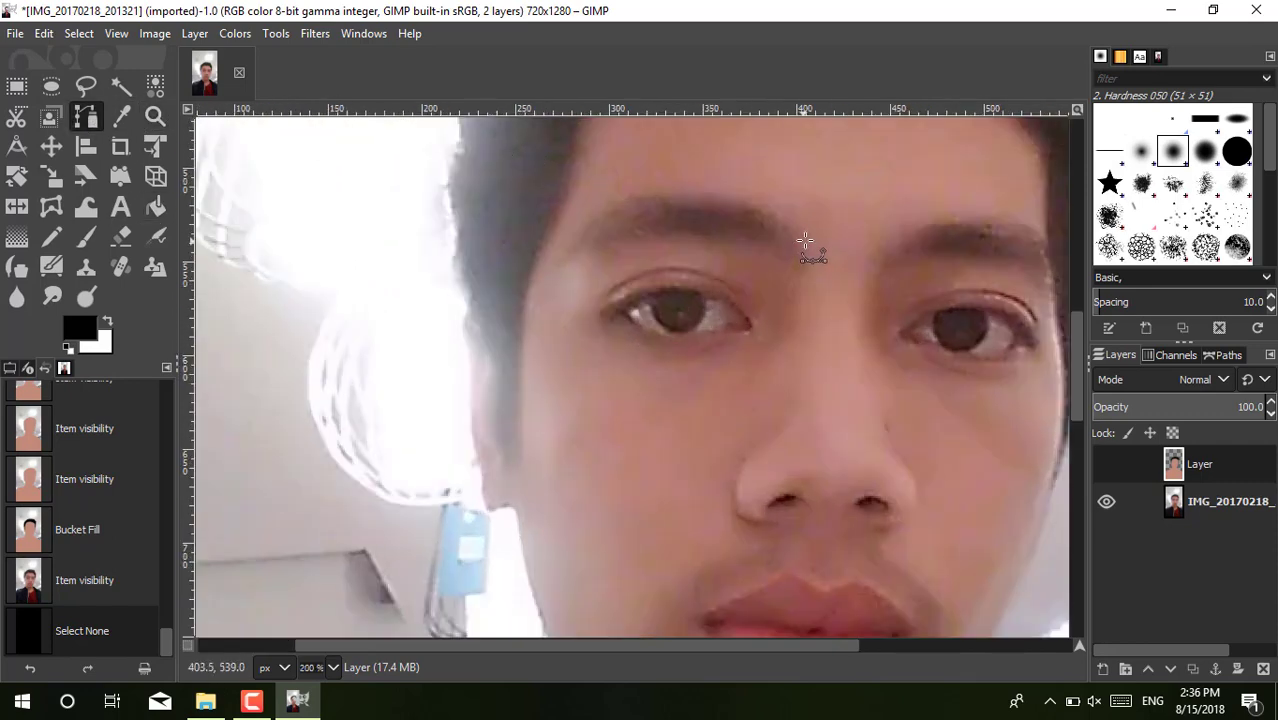
{"action": "left_click", "coordinate": [801, 258]}
{"action": "left_click", "coordinate": [773, 214]}
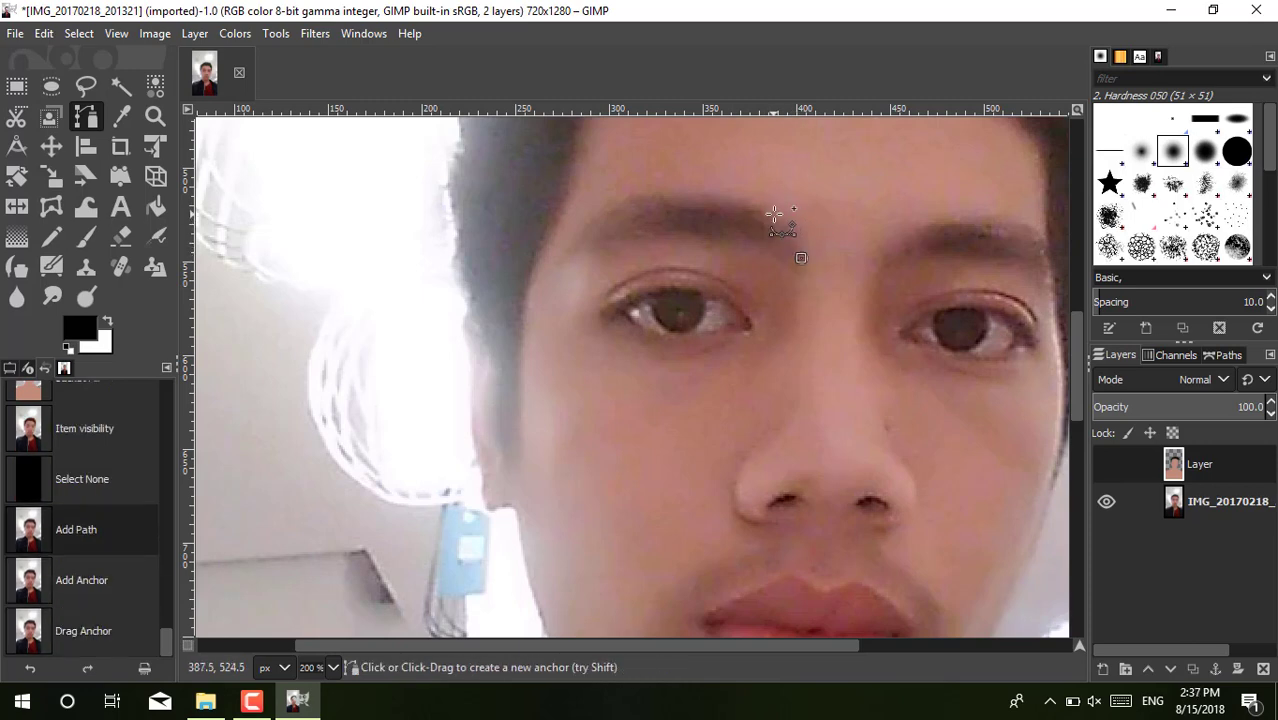
{"action": "mouse_move", "coordinate": [715, 197]}
{"action": "left_mouse_down"}
{"action": "mouse_move", "coordinate": [618, 201]}
{"action": "mouse_move", "coordinate": [685, 194]}
{"action": "mouse_move", "coordinate": [650, 222]}
{"action": "mouse_move", "coordinate": [703, 193]}
{"action": "left_mouse_up"}
Step: Trace the underside of the eyebrow, reshape the outline to the brow, and close it
{"action": "left_click", "coordinate": [585, 244]}
{"action": "left_click", "coordinate": [620, 238]}
{"action": "left_click", "coordinate": [660, 231]}
{"action": "left_click", "coordinate": [696, 231]}
{"action": "left_click", "coordinate": [753, 241]}
{"action": "left_click", "coordinate": [786, 259]}
{"action": "left_click_drag", "start_coordinate": [773, 214], "coordinate": [704, 231]}
{"action": "left_click", "coordinate": [587, 246]}
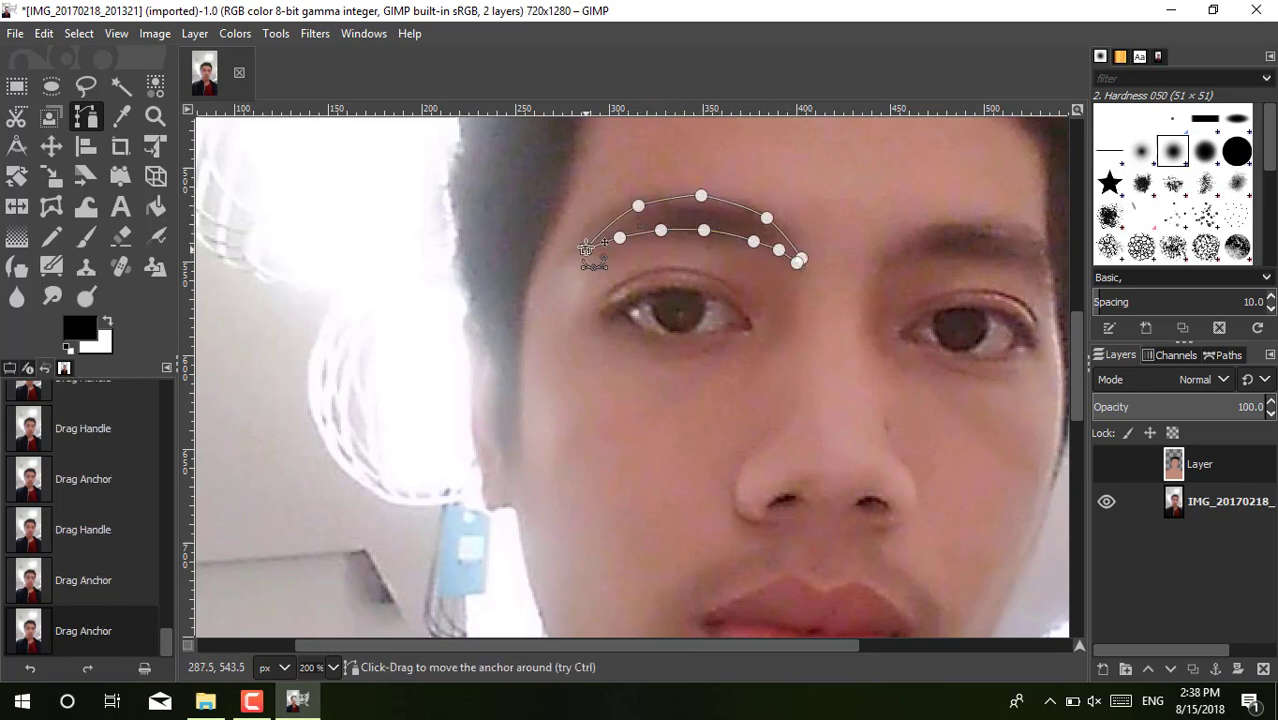
Step: Turn the eyebrow path into a selection, fill it black on the cartoon layer, then hide that layer
{"action": "right_click", "coordinate": [721, 213]}
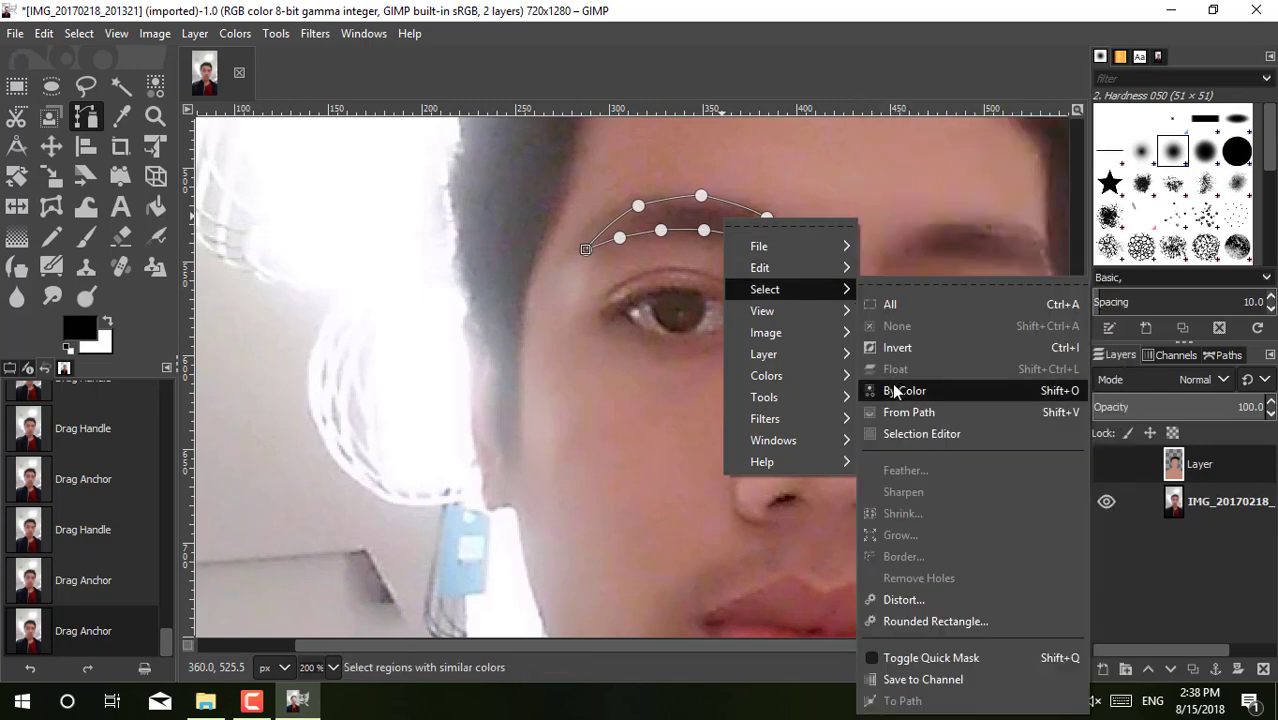
{"action": "mouse_move", "coordinate": [765, 289]}
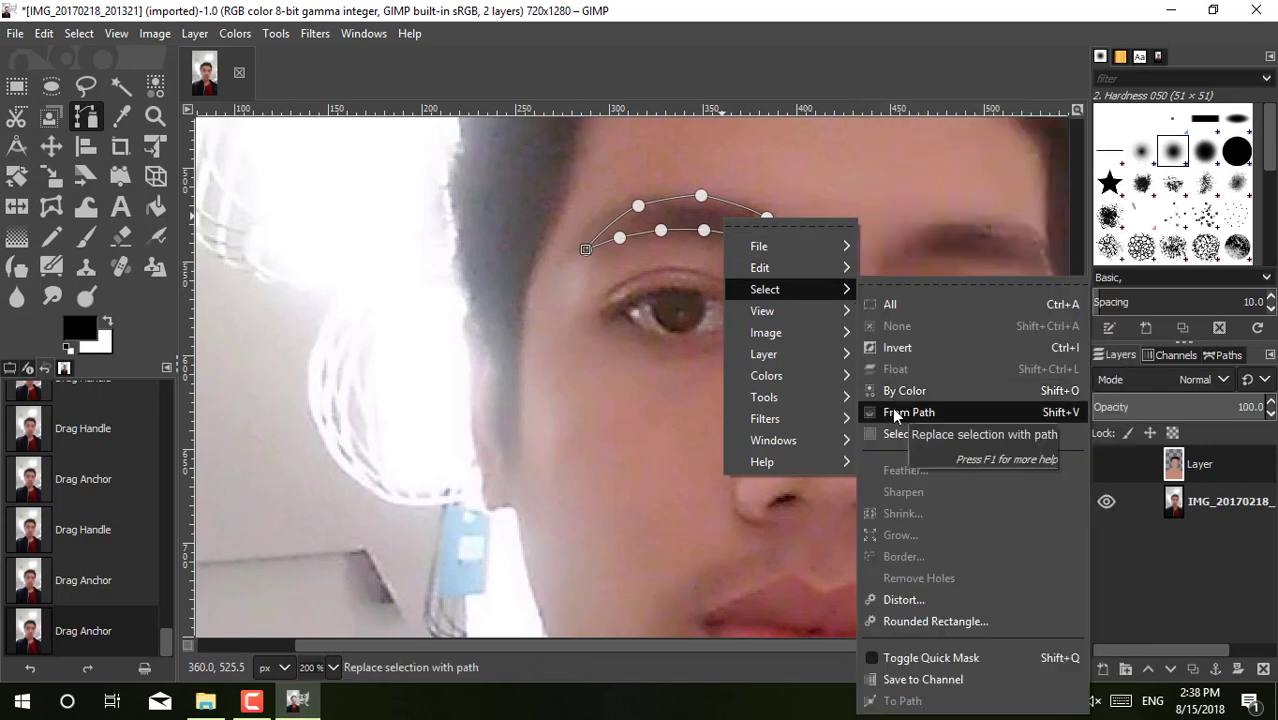
{"action": "left_click", "coordinate": [895, 413]}
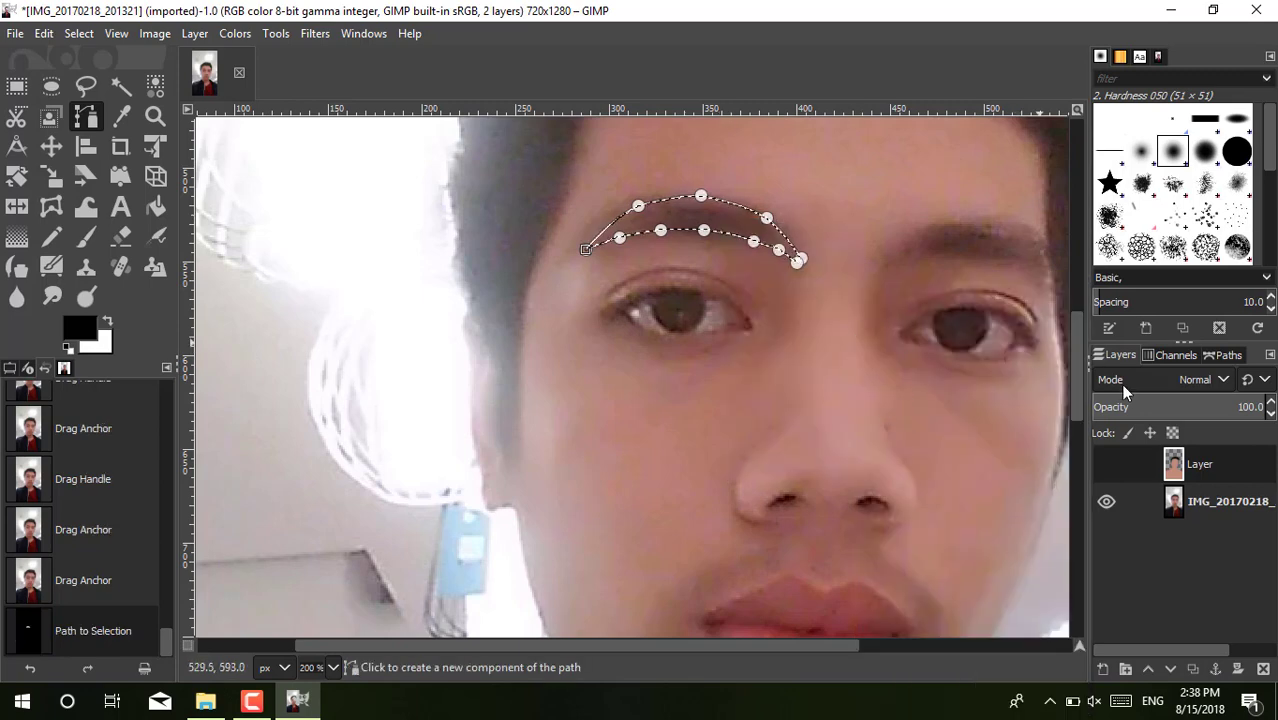
{"action": "left_click", "coordinate": [1113, 467]}
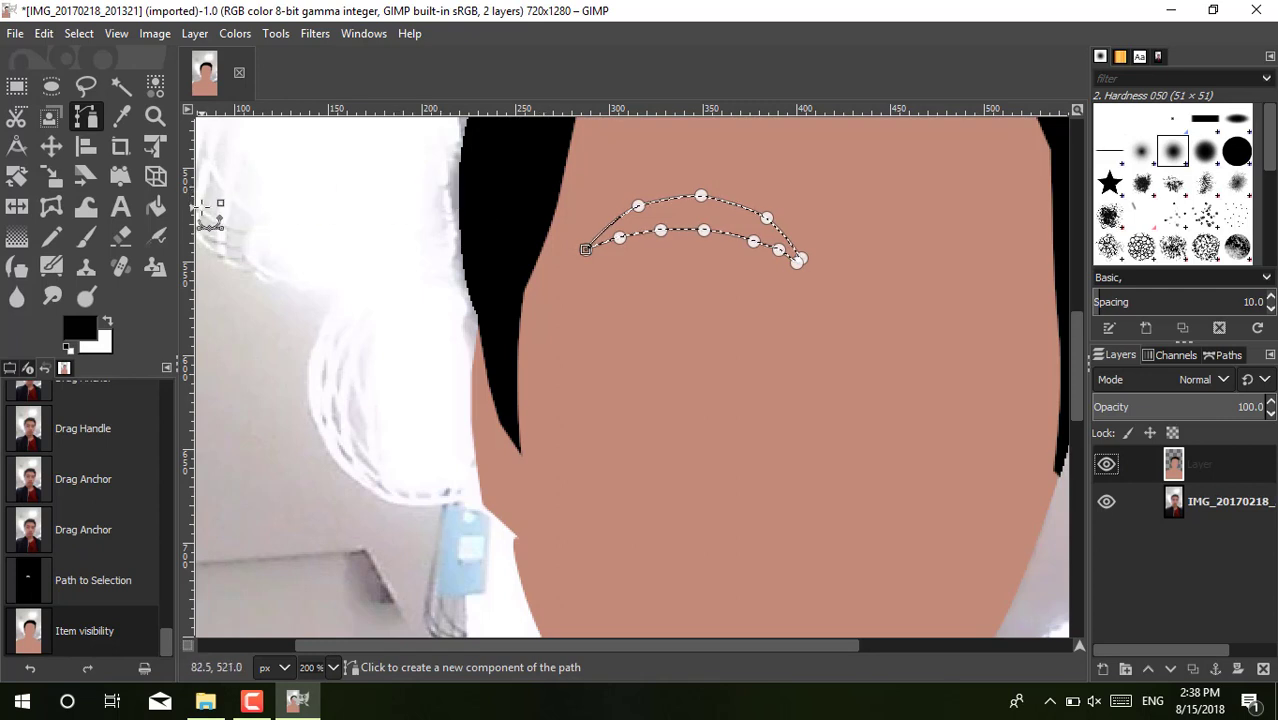
{"action": "left_click", "coordinate": [155, 207]}
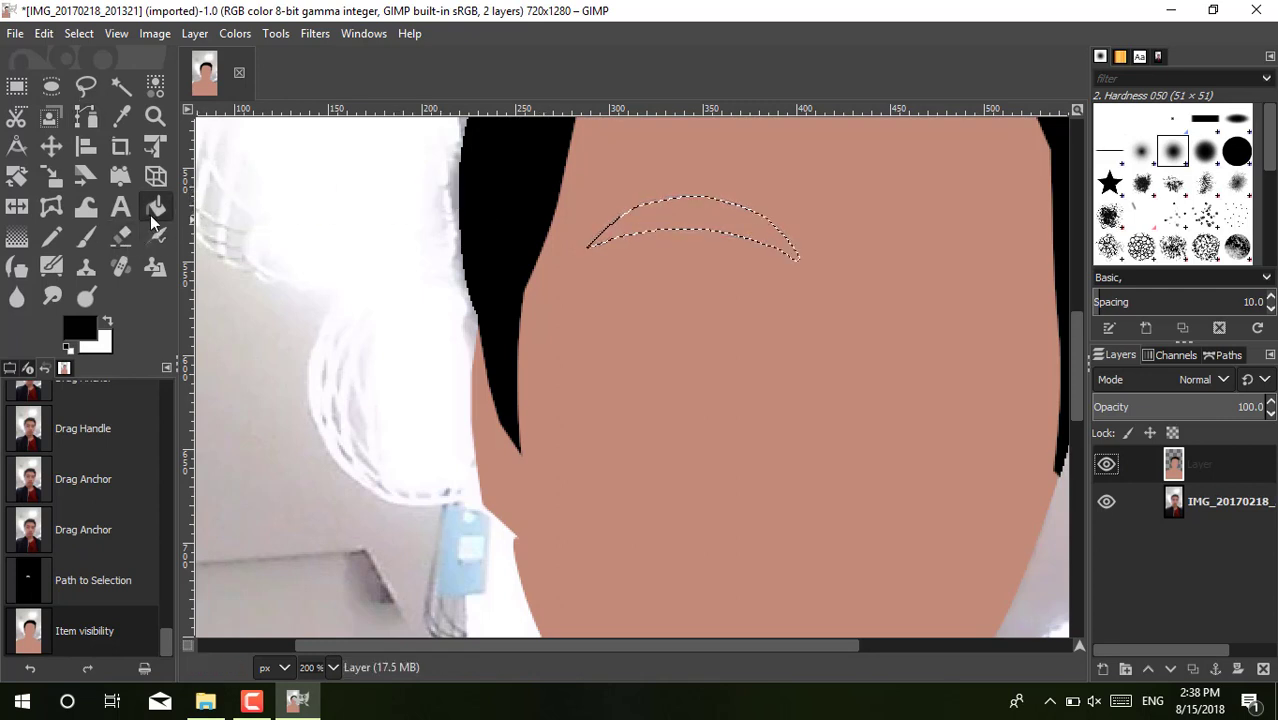
{"action": "left_click", "coordinate": [685, 181]}
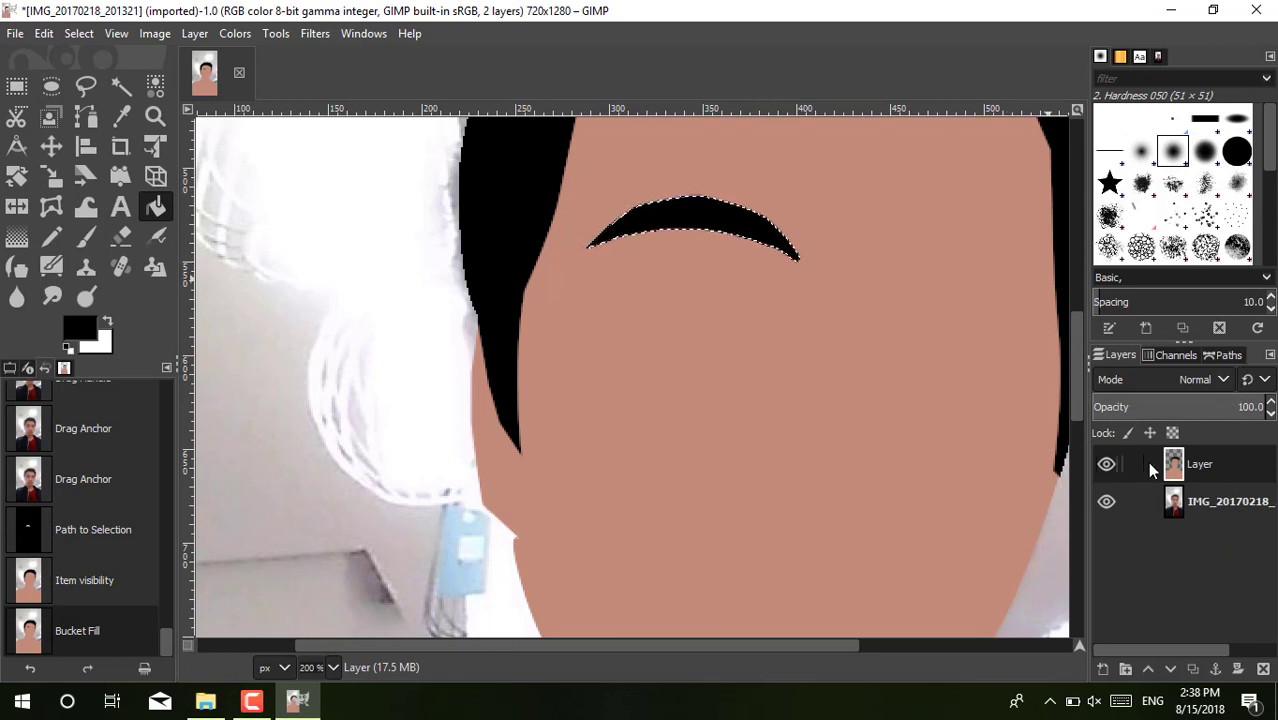
{"action": "left_click", "coordinate": [1107, 465]}
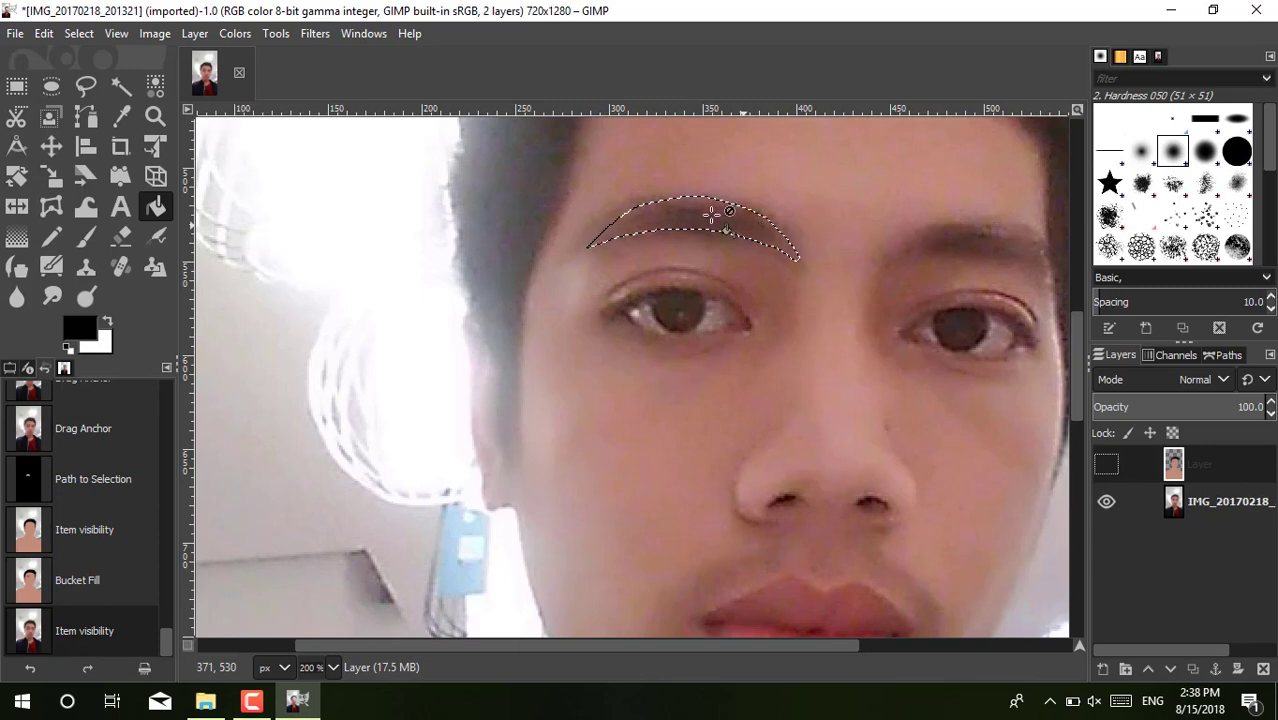
Step: Clear the eyebrow selection via the canvas context menu
{"action": "left_click", "coordinate": [711, 215]}
{"action": "right_click", "coordinate": [711, 215]}
{"action": "left_click", "coordinate": [722, 204]}
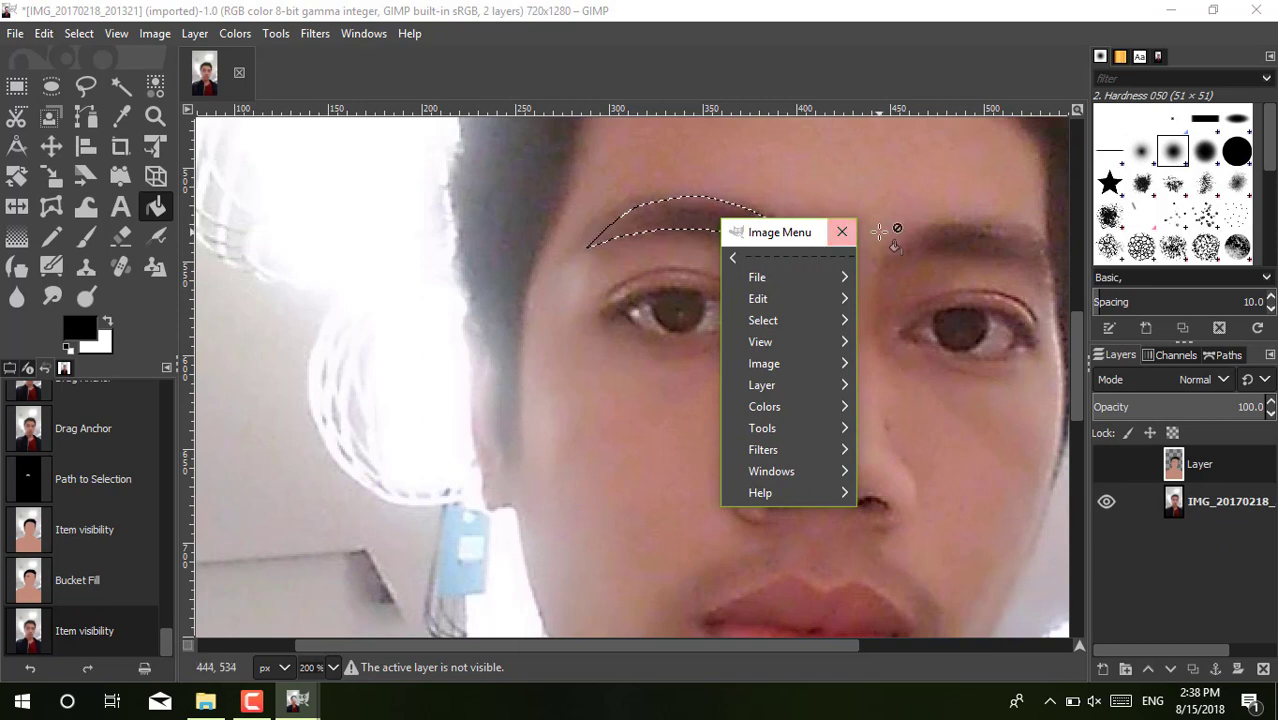
{"action": "left_click", "coordinate": [842, 232]}
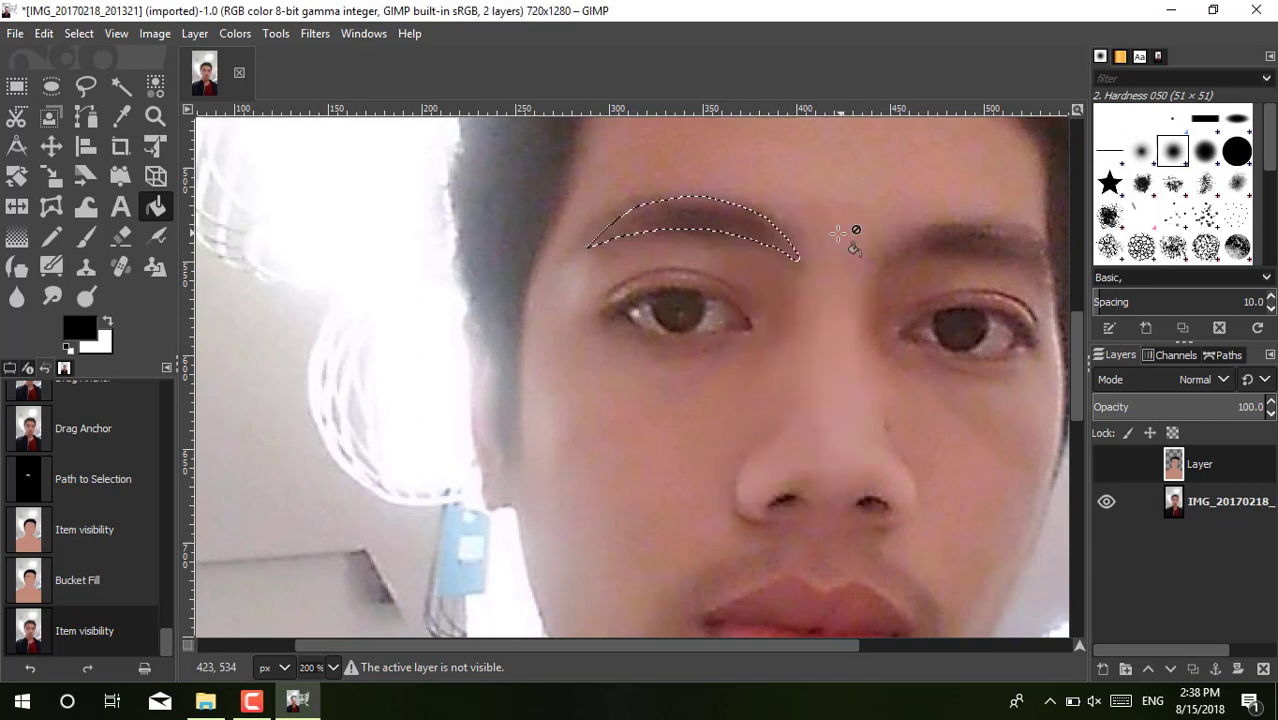
{"action": "right_click", "coordinate": [698, 217]}
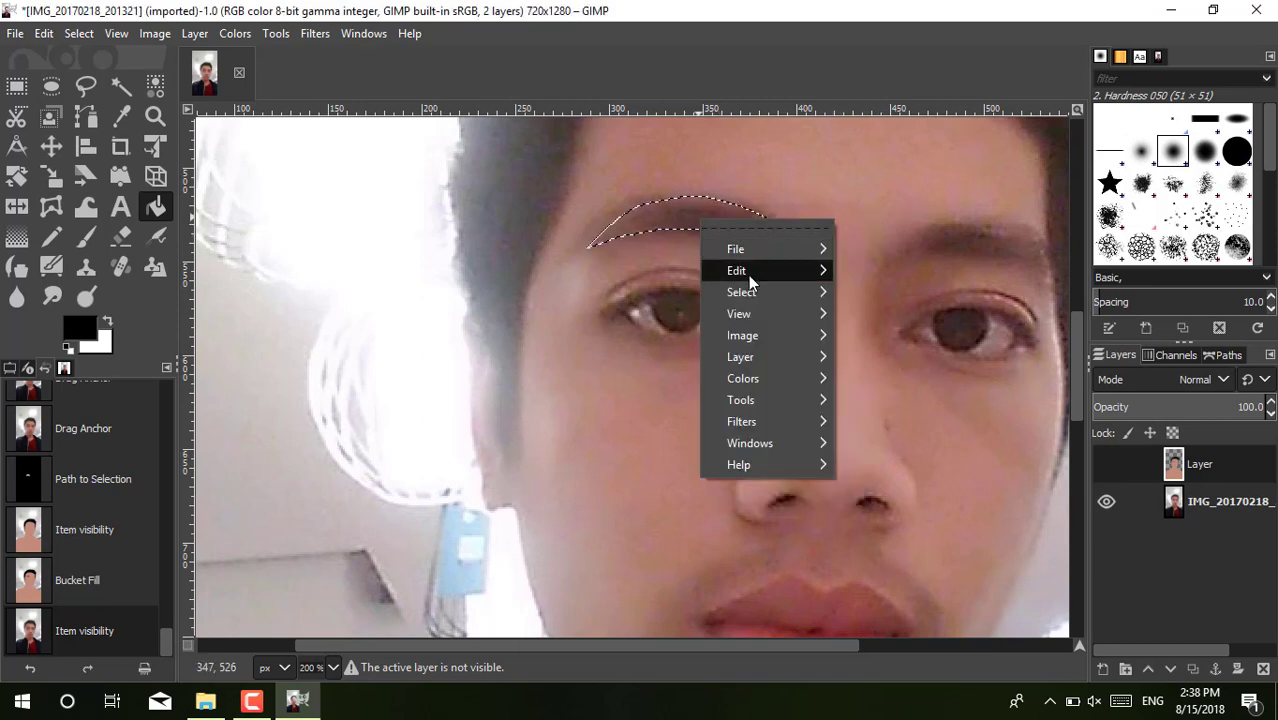
{"action": "mouse_move", "coordinate": [741, 292]}
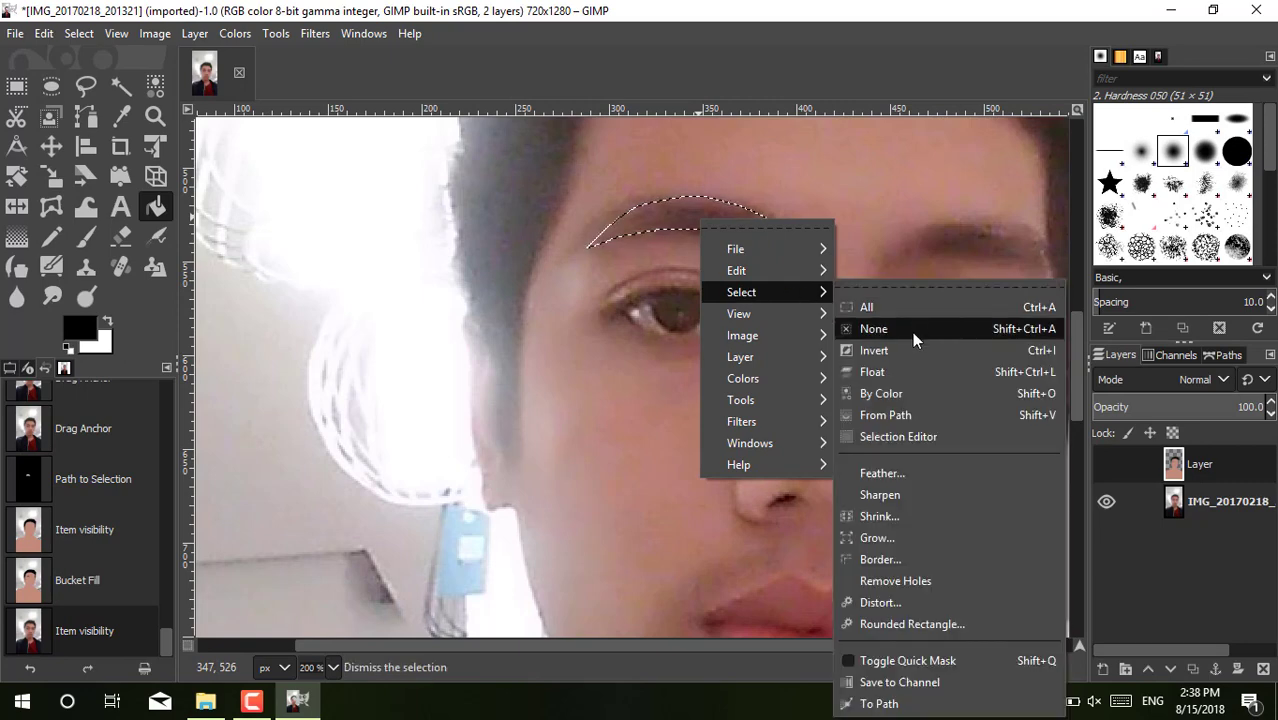
{"action": "left_click", "coordinate": [911, 330]}
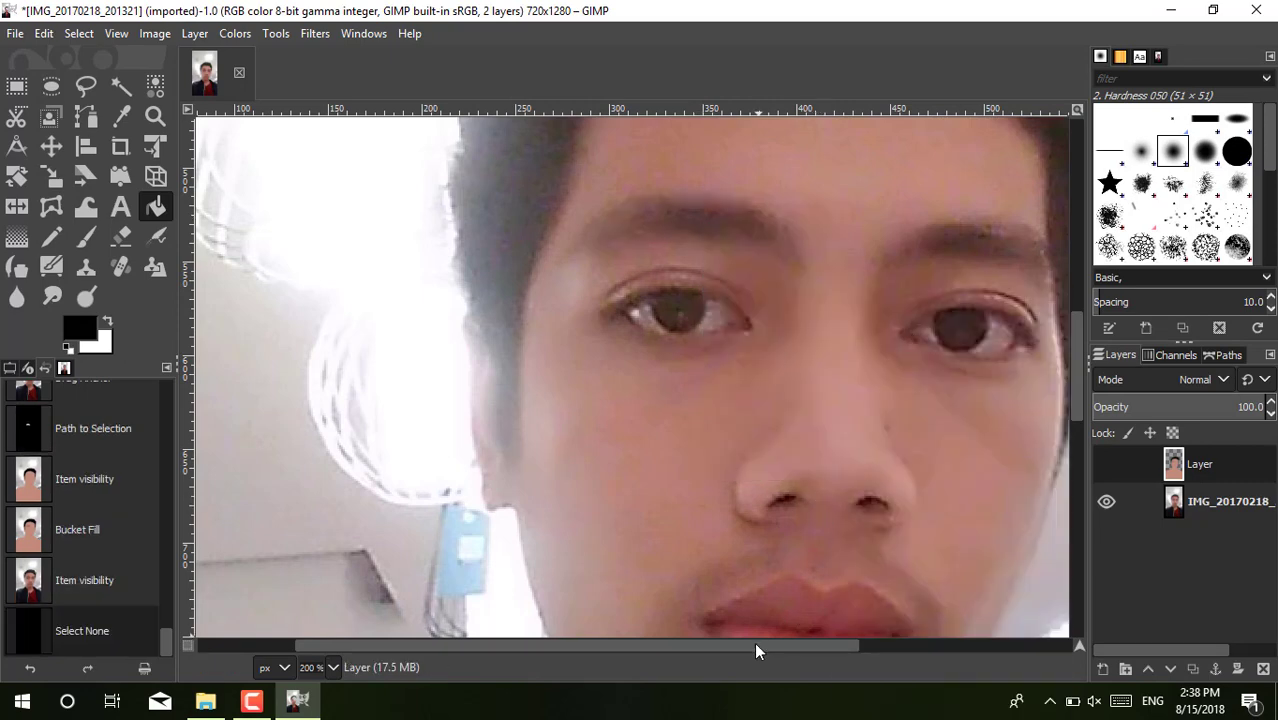
{"action": "left_click_drag", "start_coordinate": [755, 645], "coordinate": [843, 618]}
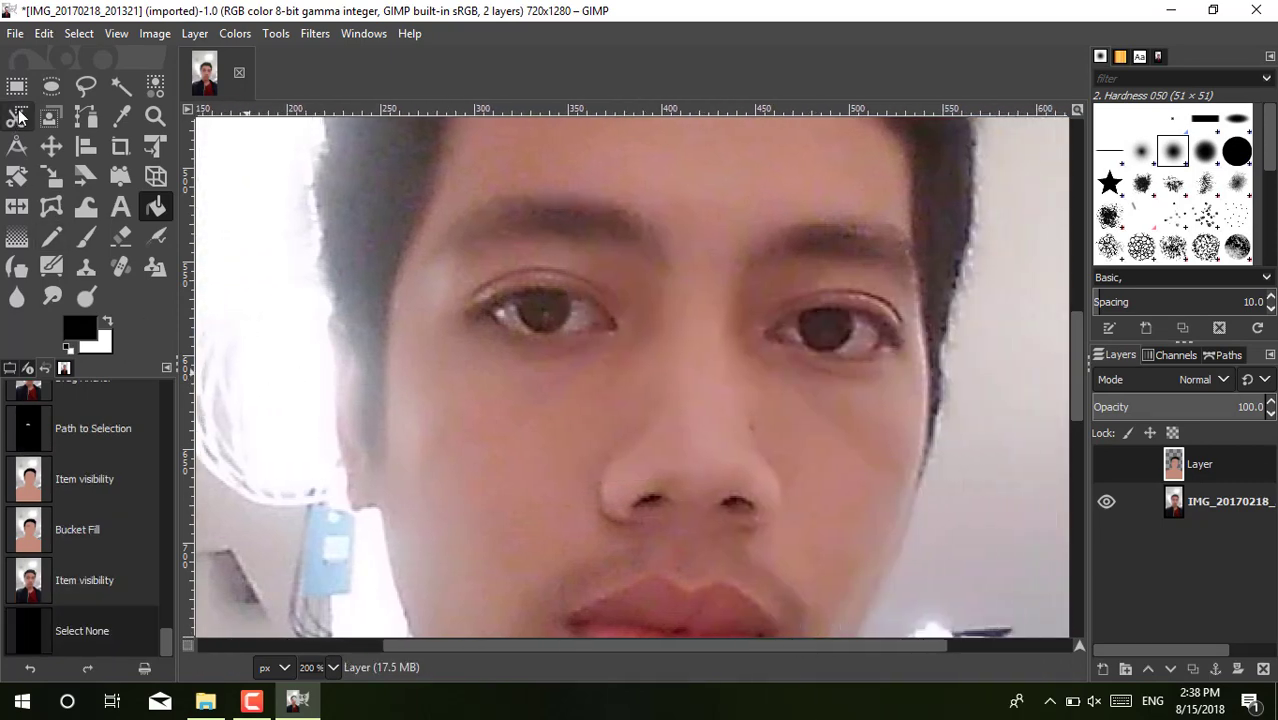
Step: Outline the right eyebrow with a closed path along its top and lower edges
{"action": "left_click", "coordinate": [84, 120]}
{"action": "left_click", "coordinate": [754, 263]}
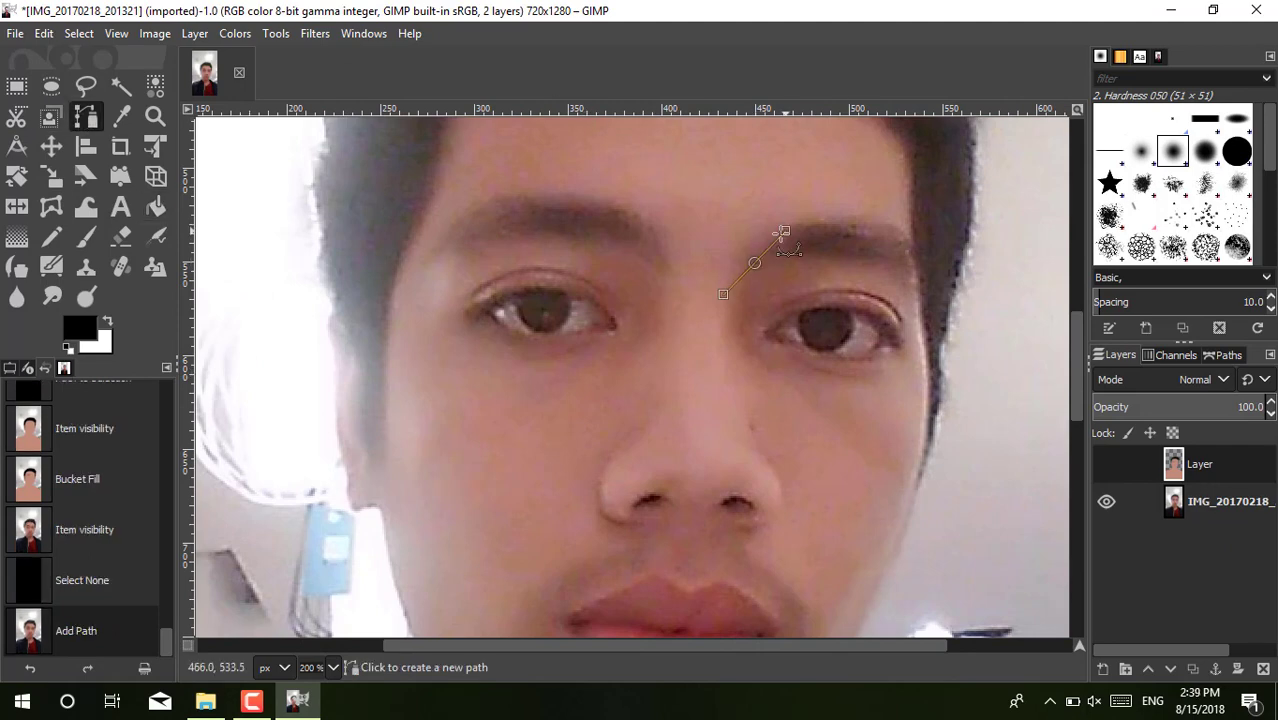
{"action": "left_click", "coordinate": [783, 236]}
{"action": "left_click", "coordinate": [806, 226]}
{"action": "left_click_drag", "start_coordinate": [857, 223], "coordinate": [884, 223]}
{"action": "left_click", "coordinate": [897, 238]}
{"action": "left_click", "coordinate": [910, 271]}
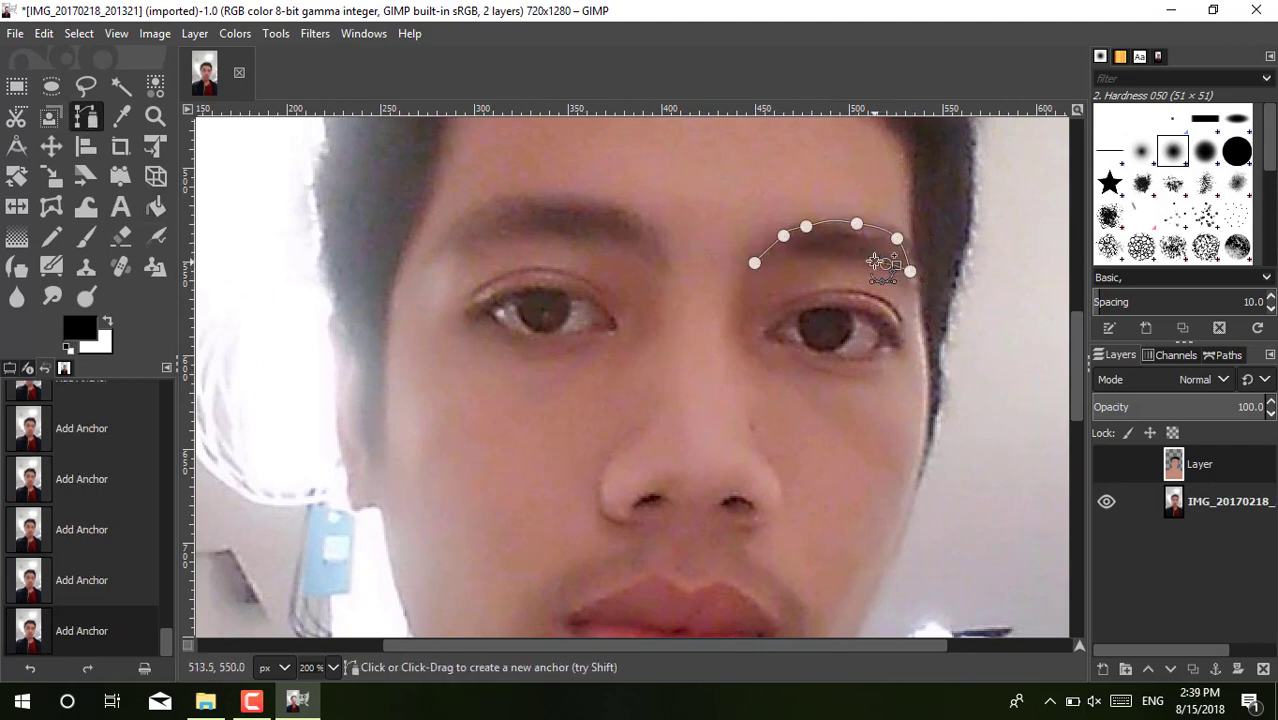
{"action": "left_click", "coordinate": [851, 261]}
{"action": "left_click_drag", "start_coordinate": [810, 263], "coordinate": [770, 273]}
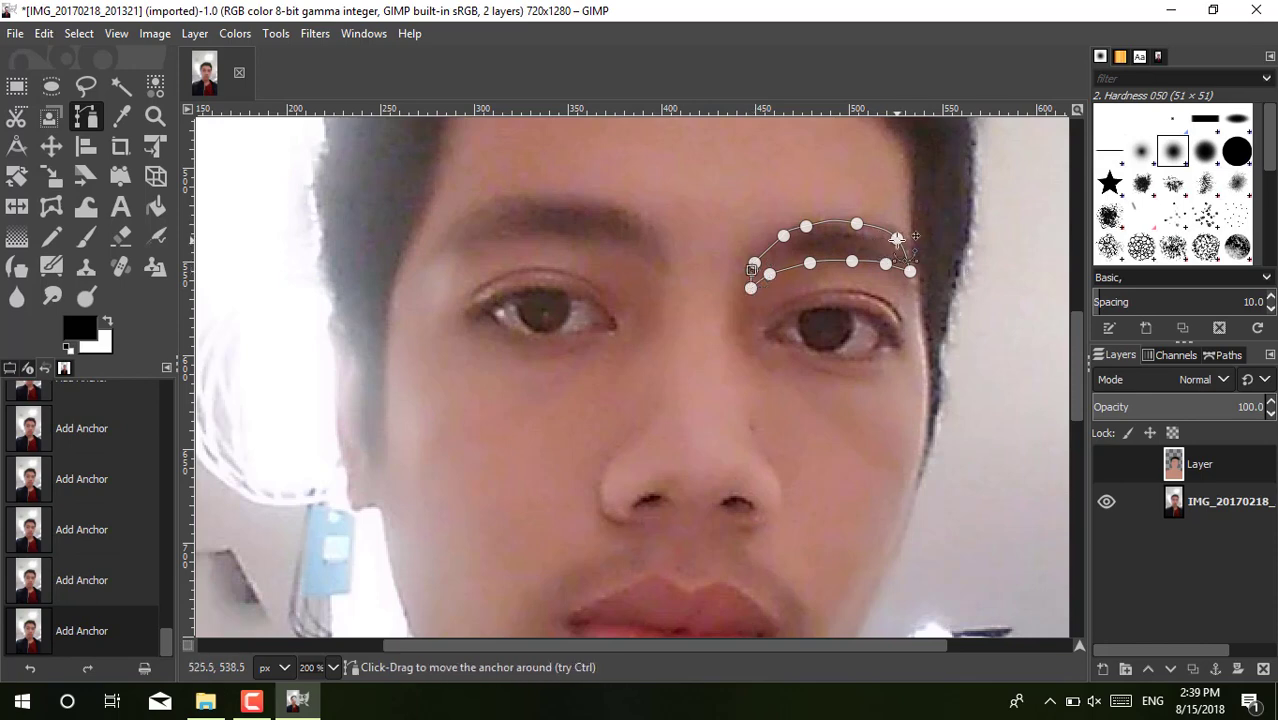
Step: Adjust the eyebrow path's points and curves to fit the brow
{"action": "left_click", "coordinate": [810, 262]}
{"action": "mouse_move", "coordinate": [897, 238]}
{"action": "left_mouse_down"}
{"action": "mouse_move", "coordinate": [843, 254]}
{"action": "mouse_move", "coordinate": [912, 276]}
{"action": "mouse_move", "coordinate": [865, 258]}
{"action": "left_mouse_up"}
{"action": "left_click_drag", "start_coordinate": [769, 273], "coordinate": [778, 270]}
{"action": "left_click_drag", "start_coordinate": [856, 223], "coordinate": [855, 222]}
{"action": "mouse_move", "coordinate": [855, 222]}
{"action": "left_mouse_down"}
{"action": "mouse_move", "coordinate": [830, 218]}
{"action": "mouse_move", "coordinate": [893, 222]}
{"action": "left_mouse_up"}
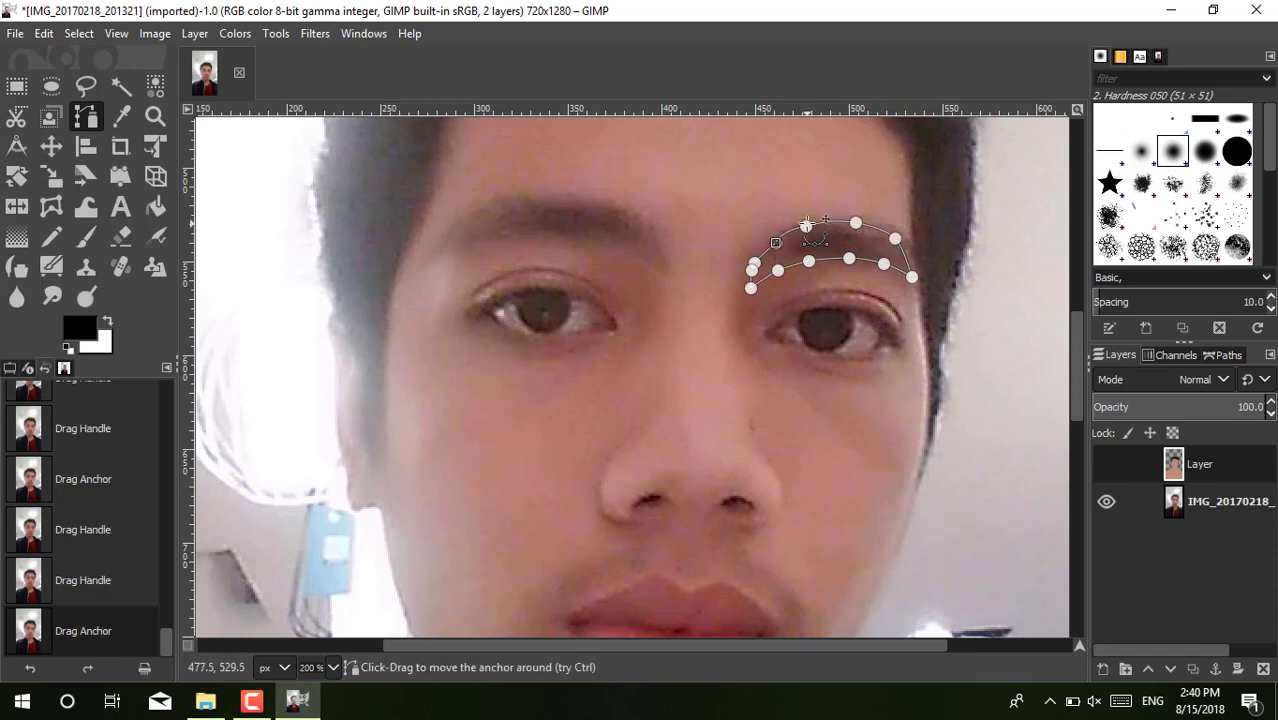
{"action": "mouse_move", "coordinate": [783, 235]}
{"action": "left_mouse_down"}
{"action": "mouse_move", "coordinate": [752, 268]}
{"action": "mouse_move", "coordinate": [831, 256]}
{"action": "mouse_move", "coordinate": [800, 268]}
{"action": "left_mouse_up"}
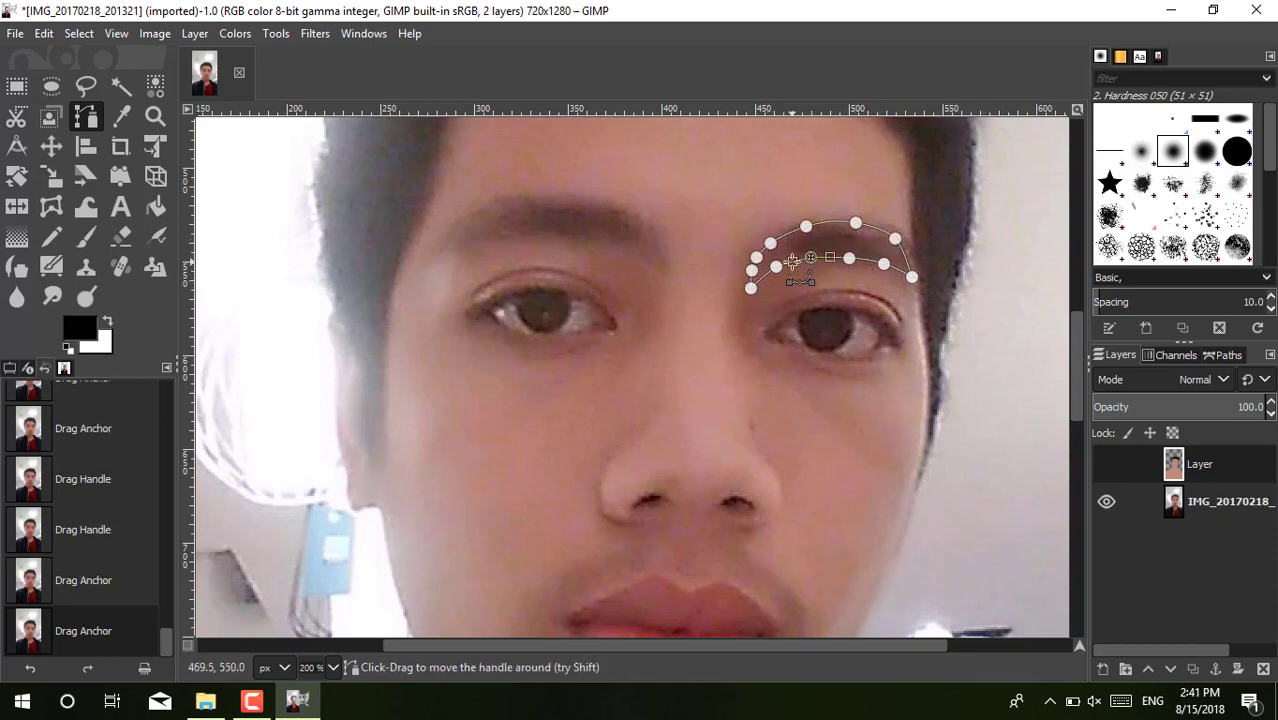
{"action": "left_click_drag", "start_coordinate": [895, 239], "coordinate": [911, 249]}
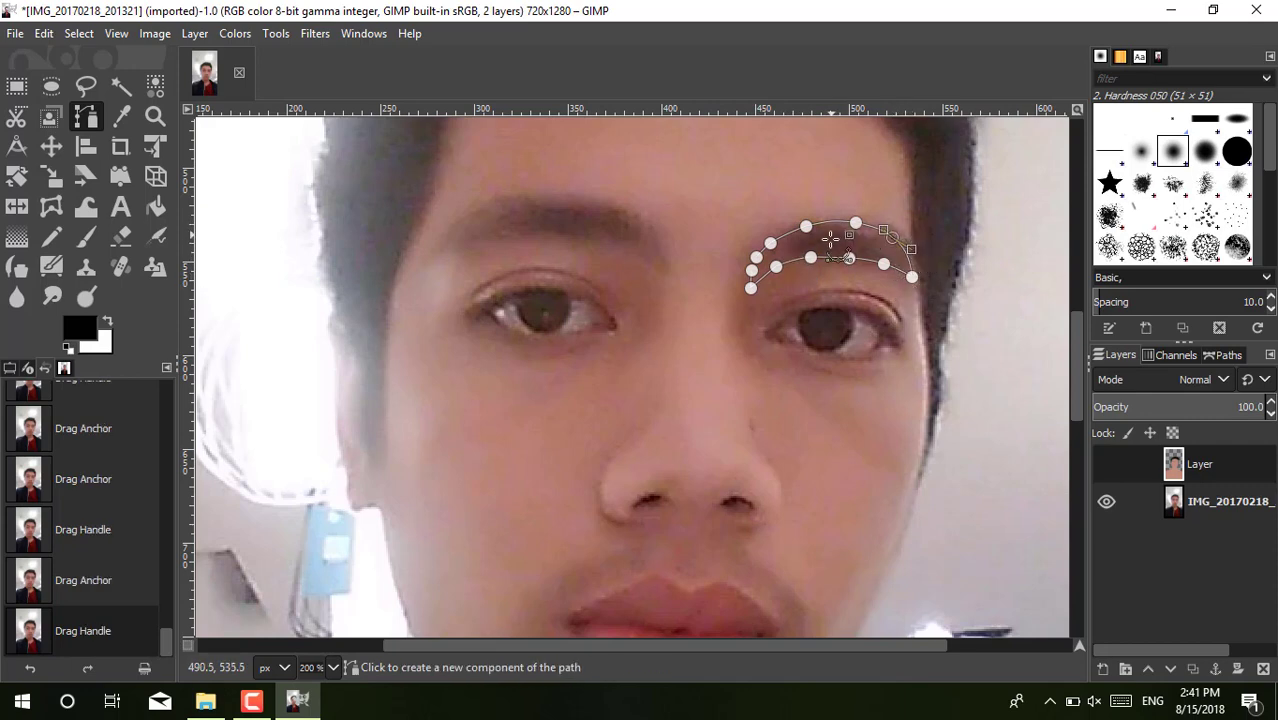
Step: Convert the eyebrow path to a selection, fill it black on the cartoon layer, then hide the layer
{"action": "right_click", "coordinate": [830, 245]}
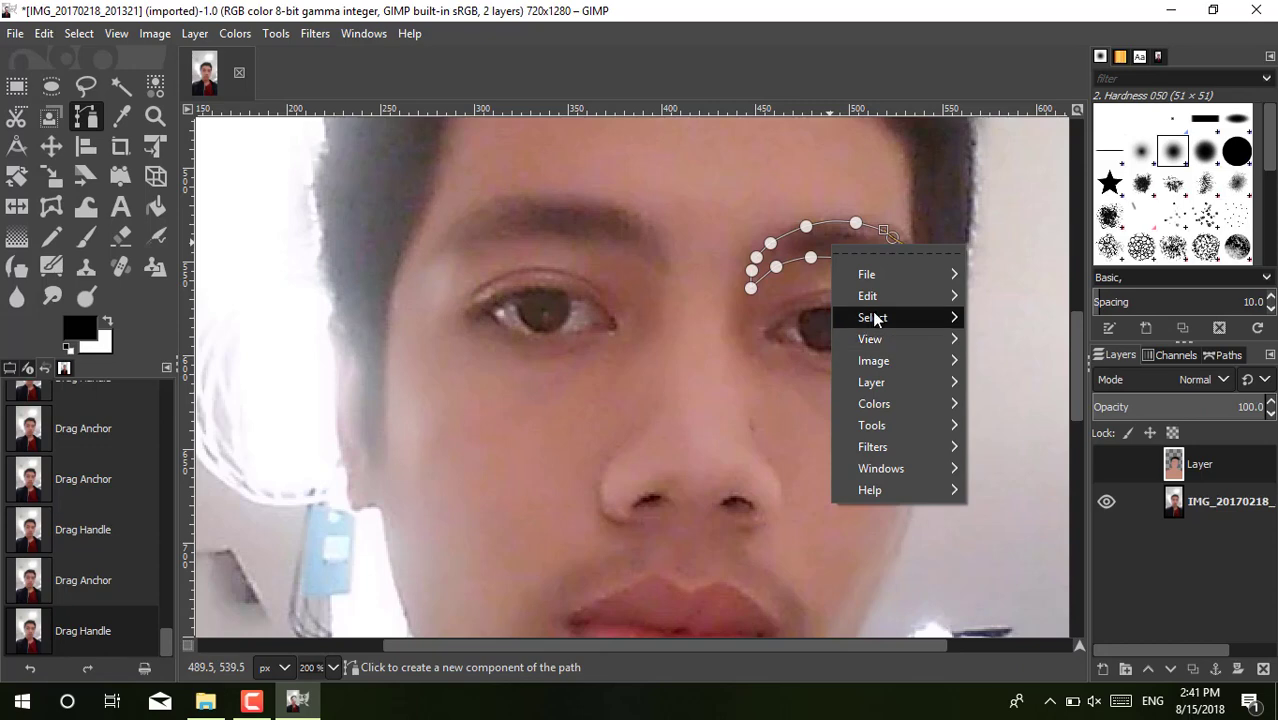
{"action": "mouse_move", "coordinate": [872, 318]}
{"action": "left_click", "coordinate": [1005, 416]}
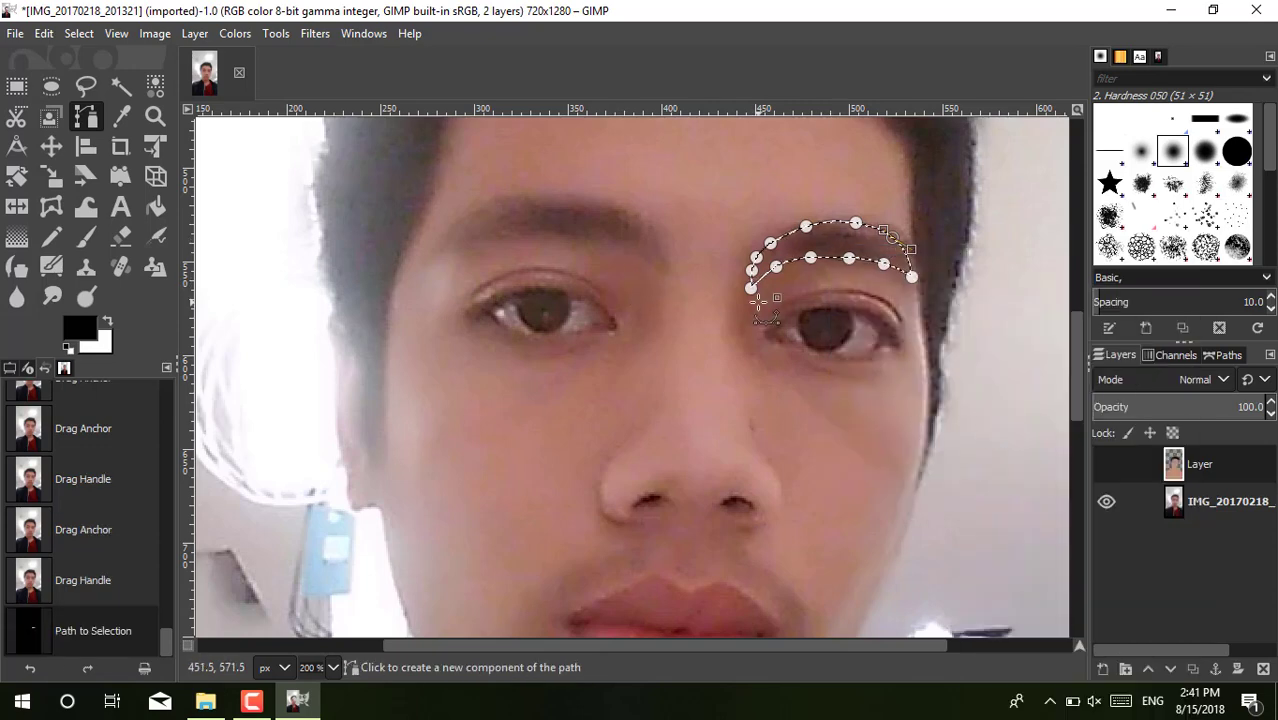
{"action": "left_click", "coordinate": [155, 207]}
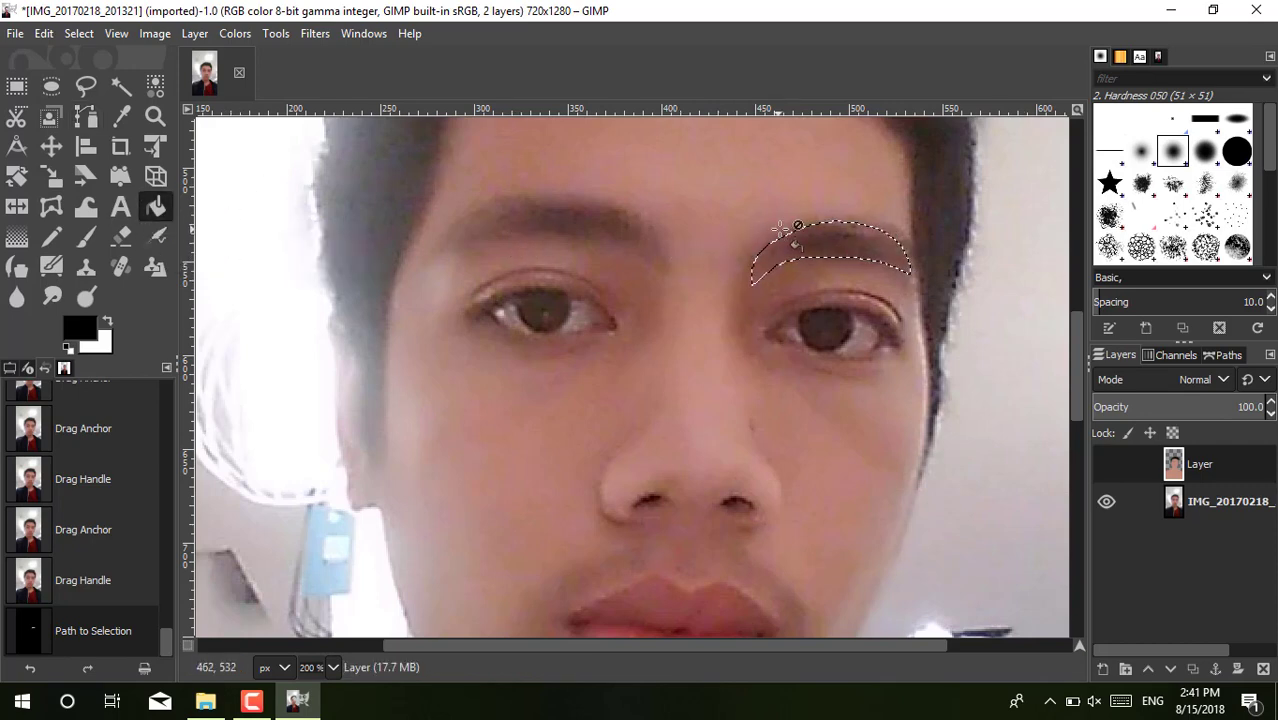
{"action": "left_click", "coordinate": [842, 224]}
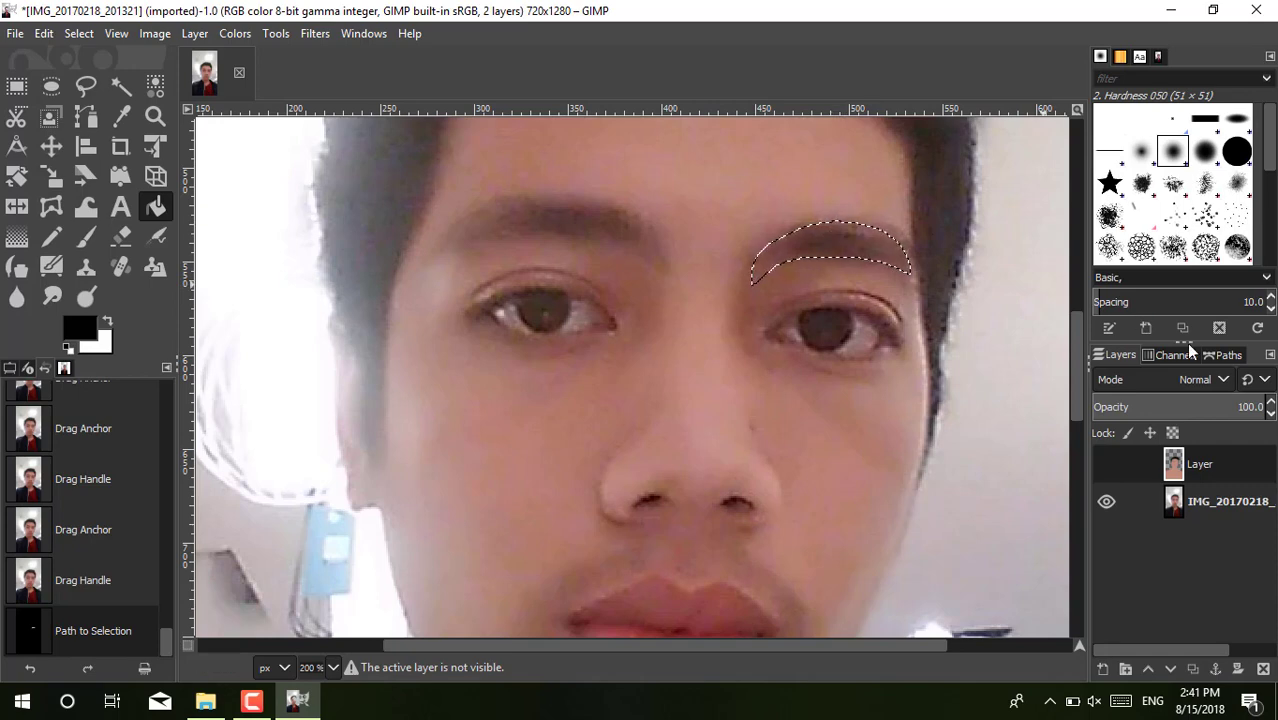
{"action": "left_click", "coordinate": [1107, 462]}
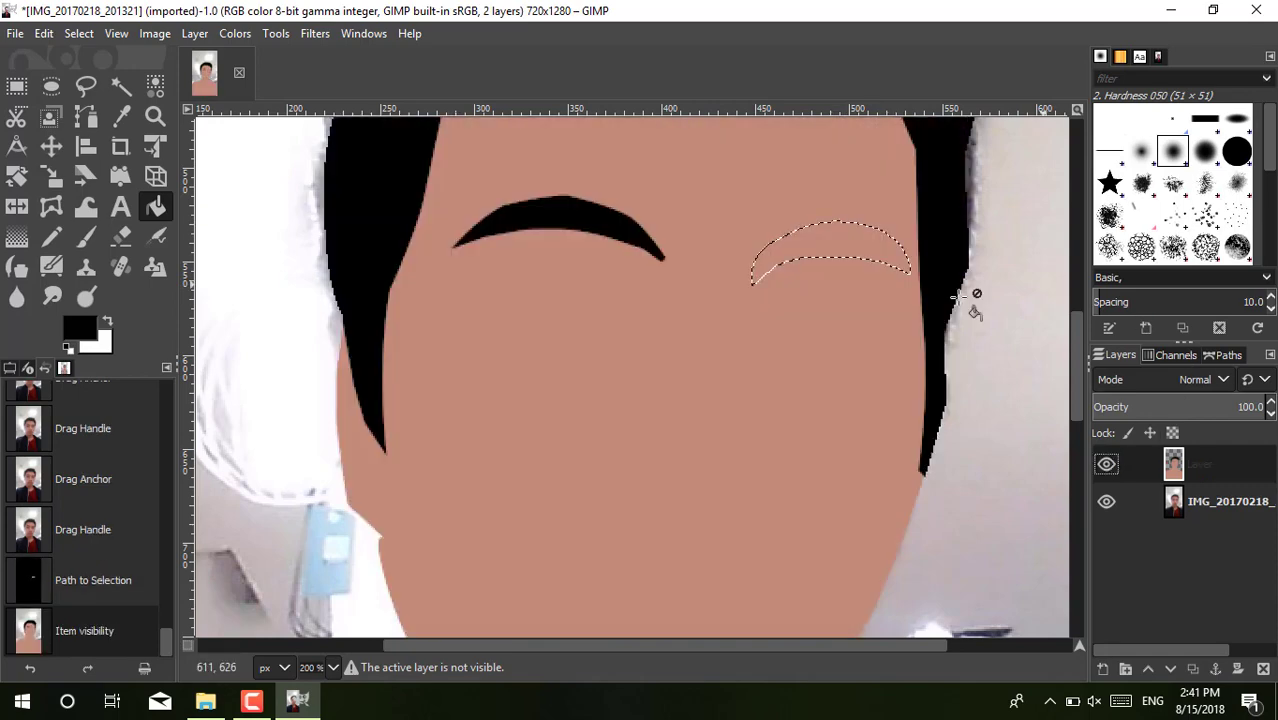
{"action": "left_click", "coordinate": [840, 231]}
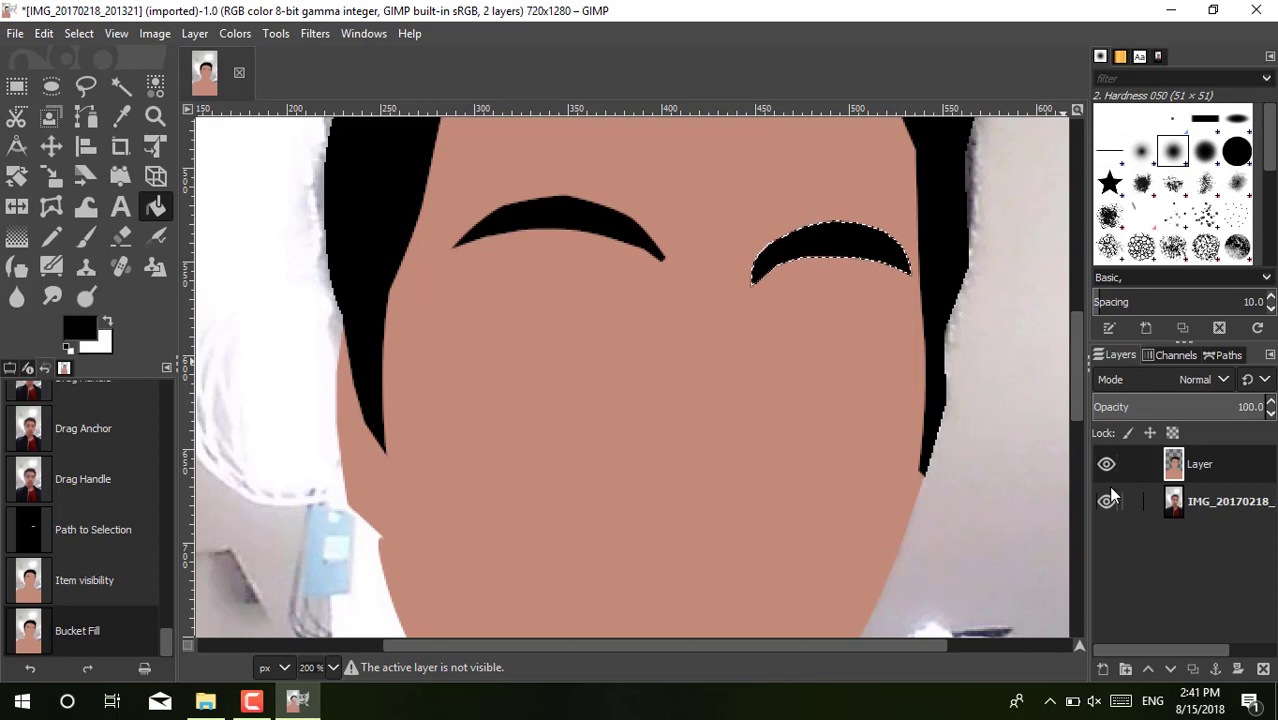
{"action": "left_click", "coordinate": [1107, 464]}
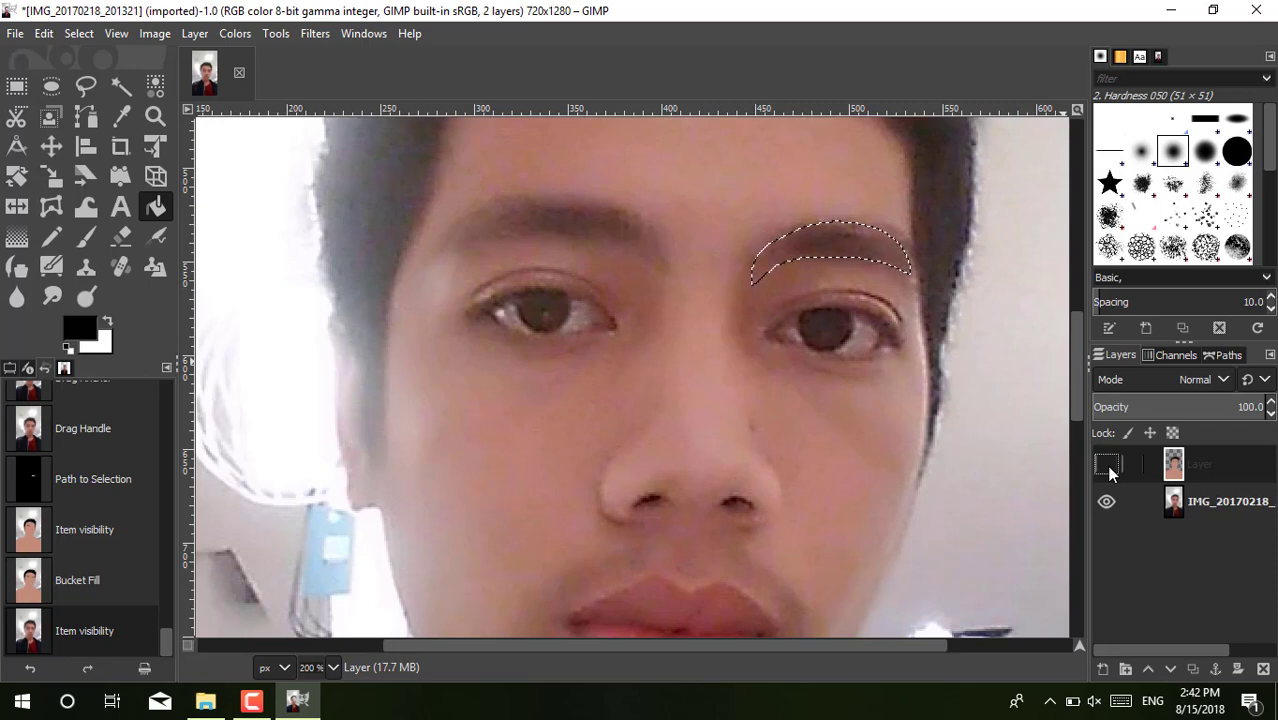
Step: Trace a closed path around the left eye's upper and lower lids
{"action": "left_click", "coordinate": [86, 119]}
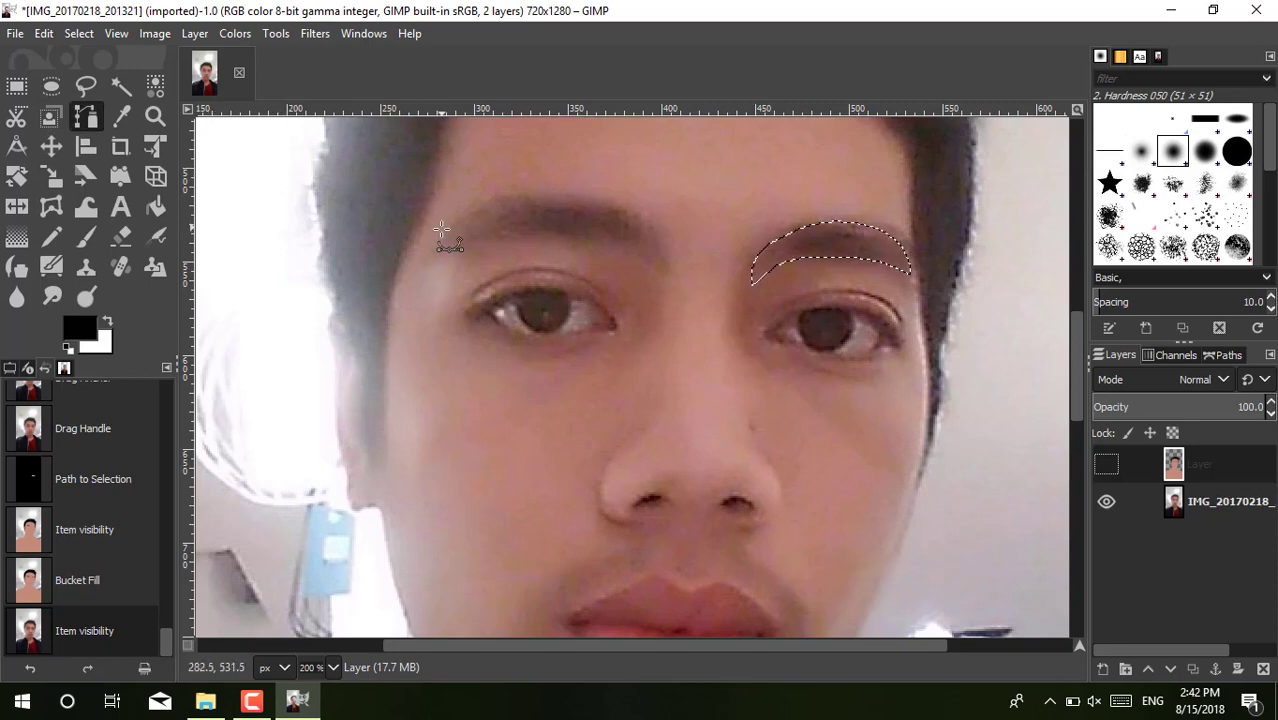
{"action": "left_click", "coordinate": [616, 324]}
{"action": "left_click", "coordinate": [593, 299]}
{"action": "left_click", "coordinate": [548, 288]}
{"action": "left_click", "coordinate": [507, 293]}
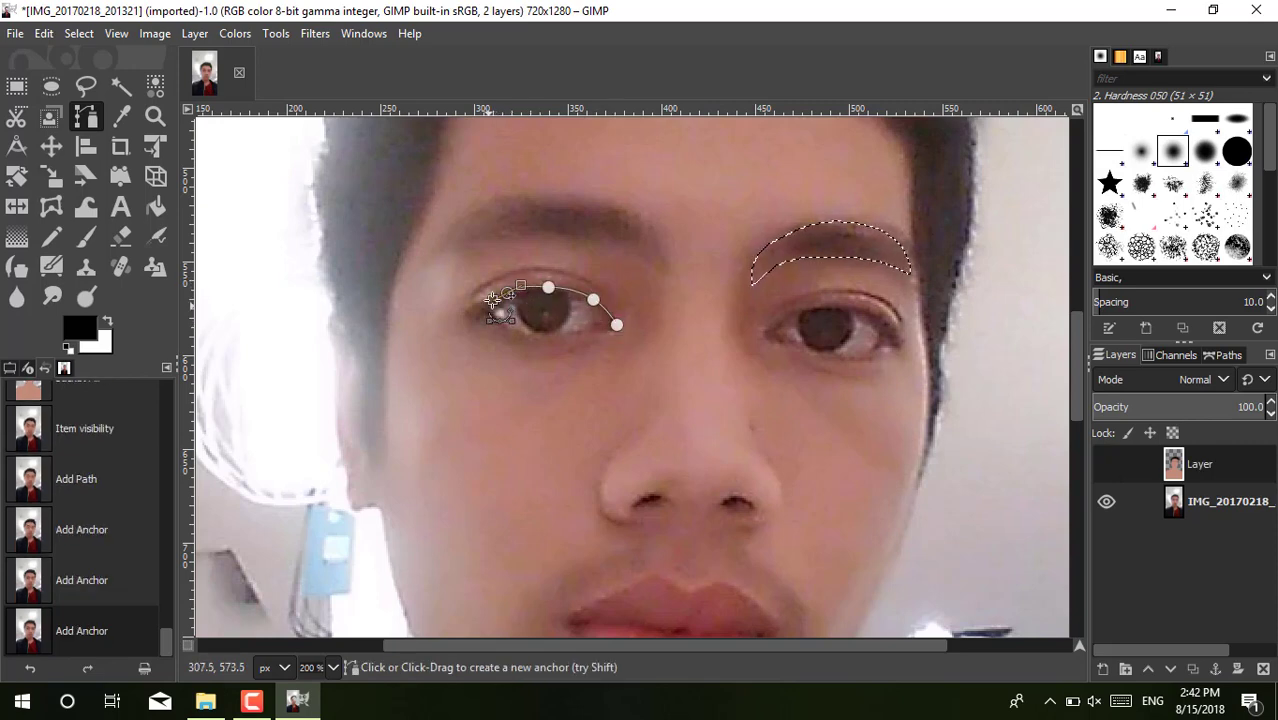
{"action": "left_click", "coordinate": [503, 326]}
{"action": "left_click", "coordinate": [548, 337]}
{"action": "left_click", "coordinate": [588, 326]}
{"action": "left_click", "coordinate": [616, 324], "text": "ctrl"}
Step: Clear the leftover eyebrow selection and adjust the eye path to fit the eye
{"action": "right_click", "coordinate": [812, 238]}
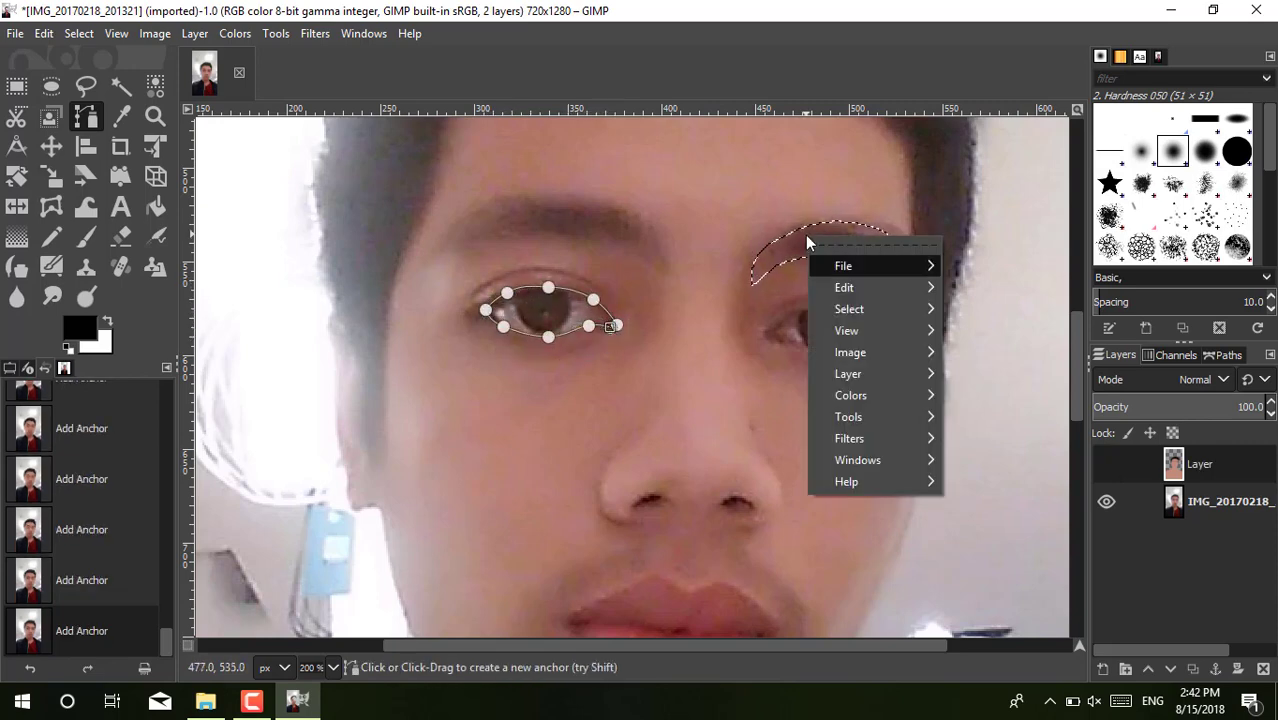
{"action": "left_click", "coordinate": [1000, 325]}
{"action": "left_click_drag", "start_coordinate": [507, 292], "coordinate": [509, 292]}
{"action": "left_click_drag", "start_coordinate": [509, 292], "coordinate": [511, 331]}
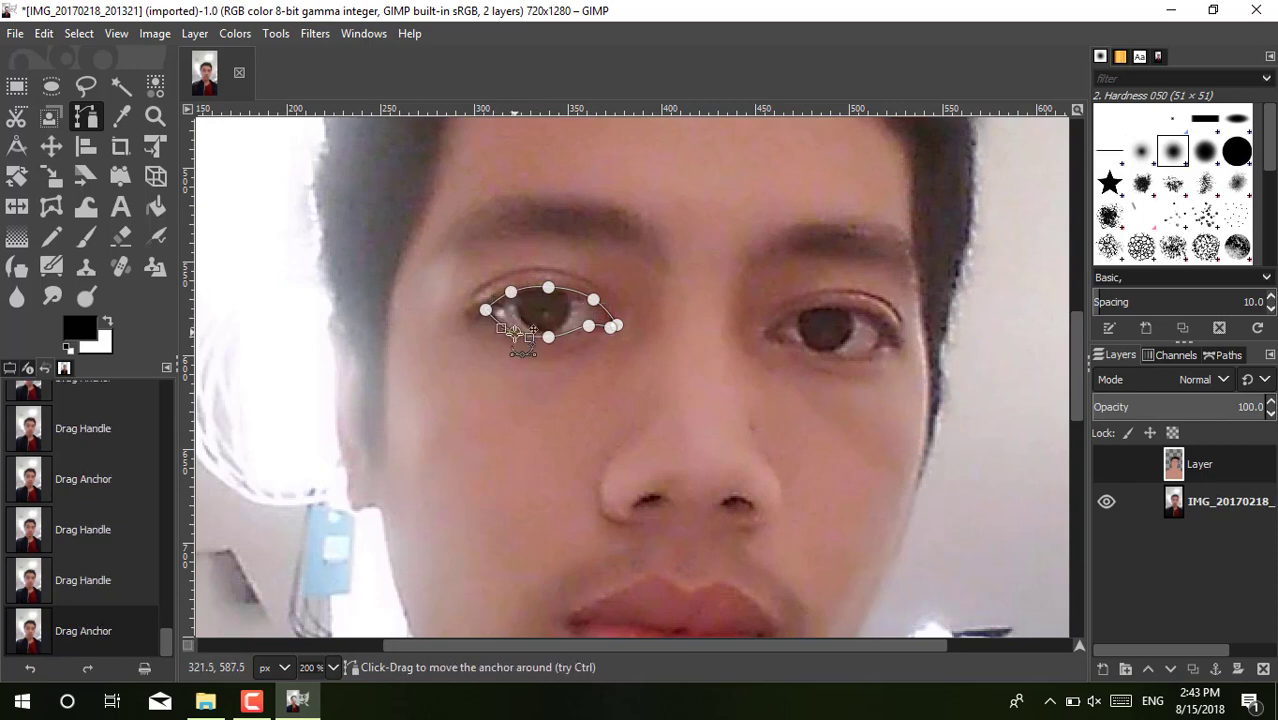
{"action": "left_click", "coordinate": [610, 325]}
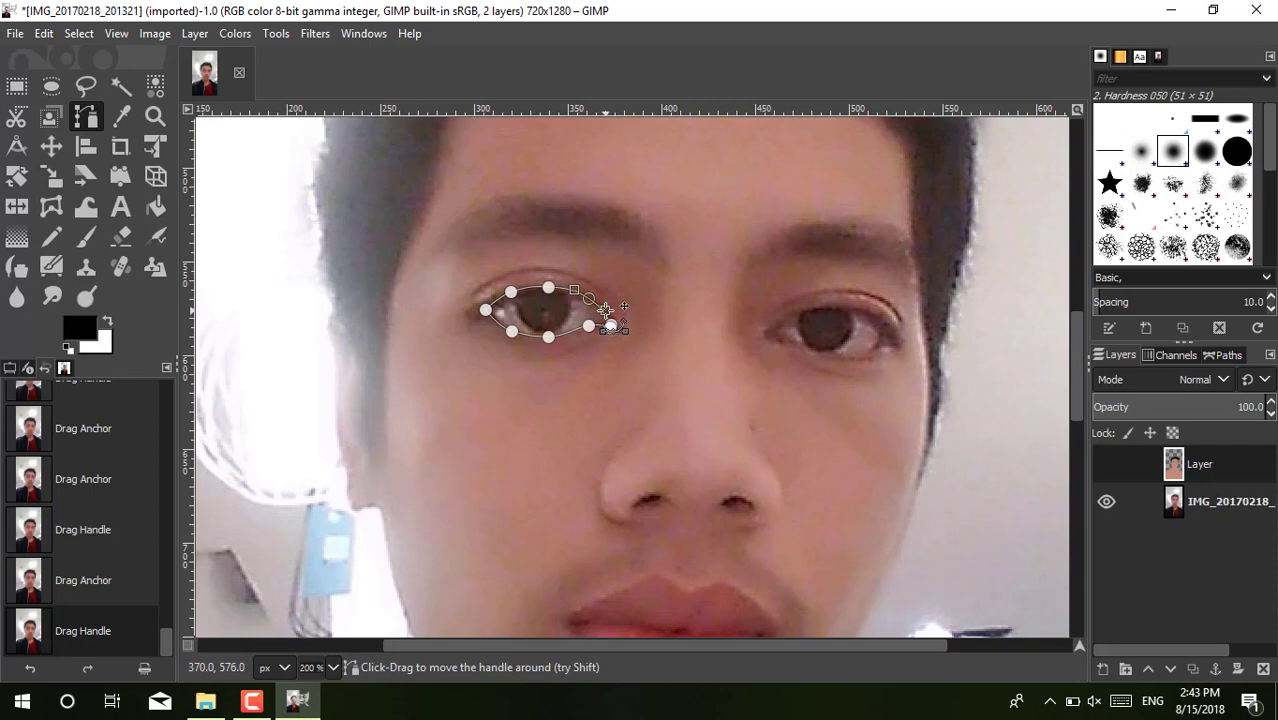
Step: Turn the eye path into a selection and fill it white on the cartoon layer
{"action": "right_click", "coordinate": [539, 307]}
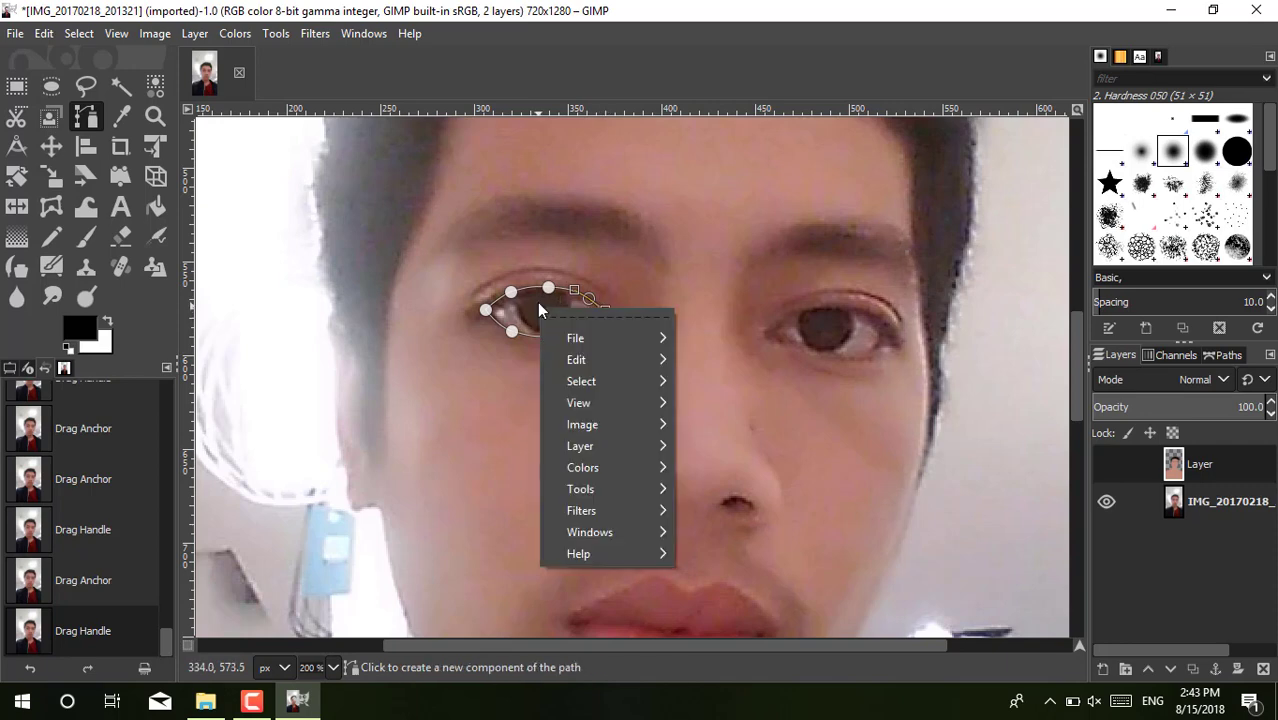
{"action": "mouse_move", "coordinate": [581, 381]}
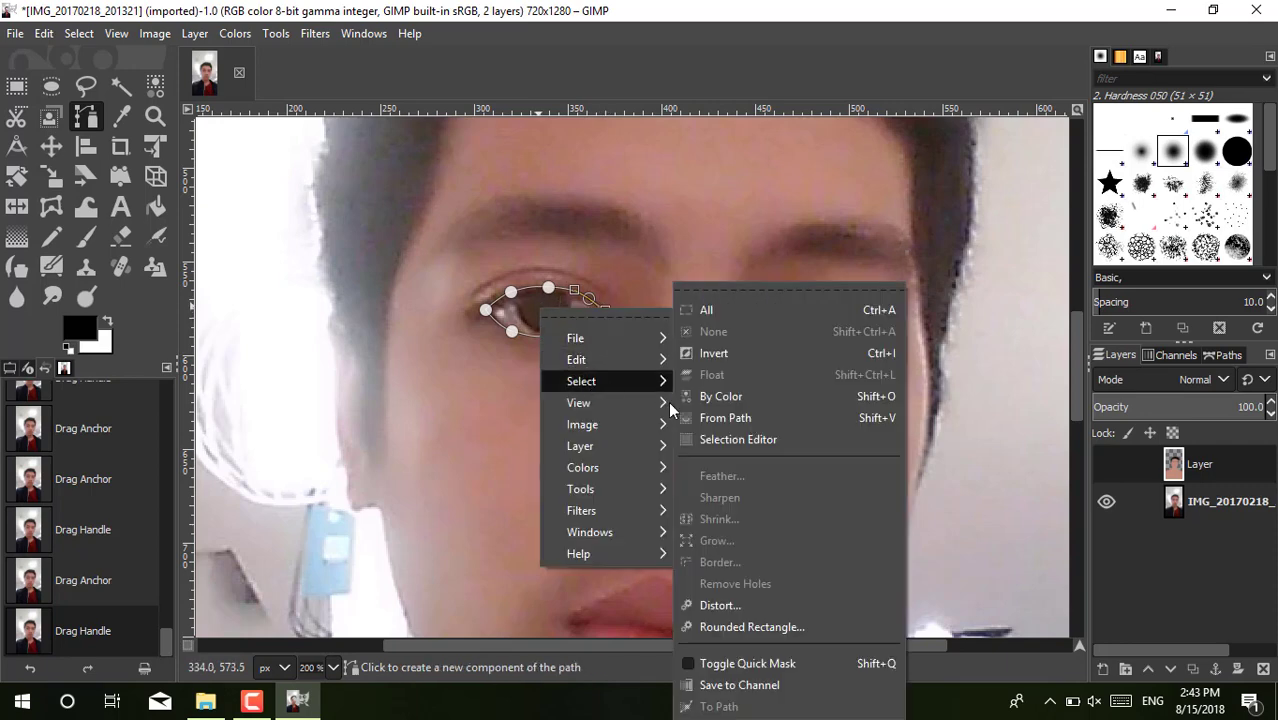
{"action": "left_click", "coordinate": [705, 418]}
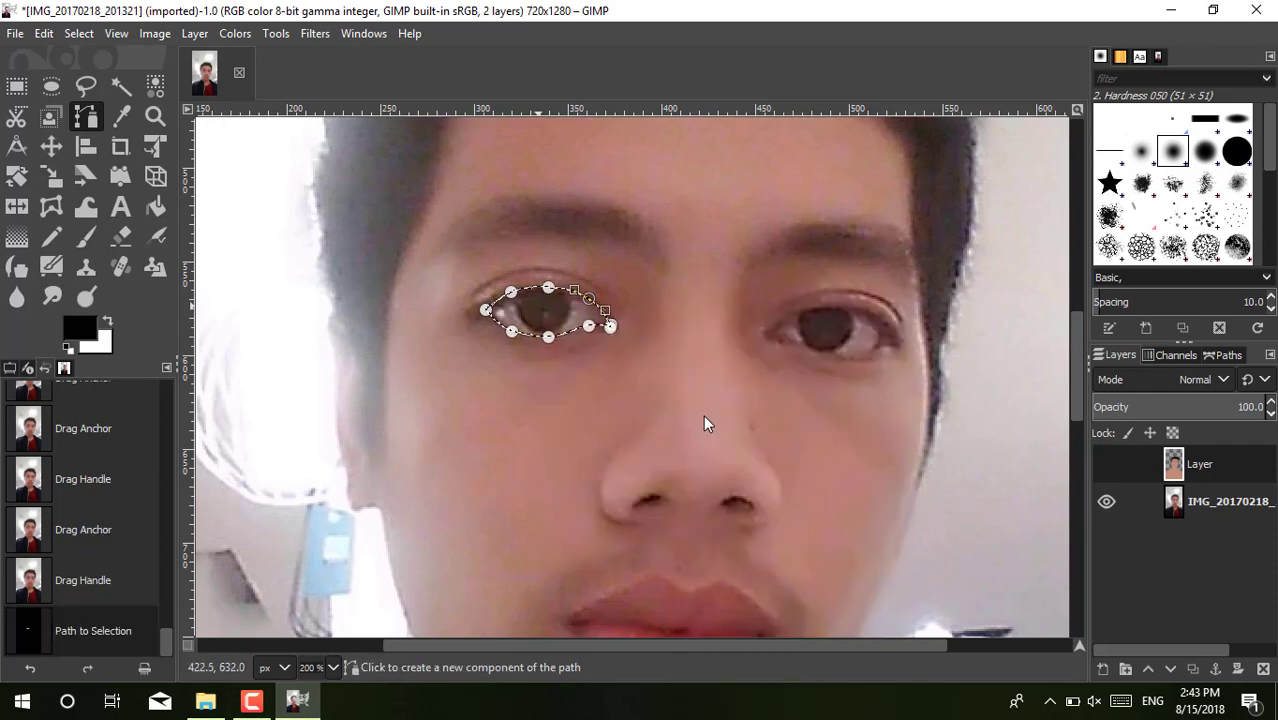
{"action": "left_click", "coordinate": [156, 206]}
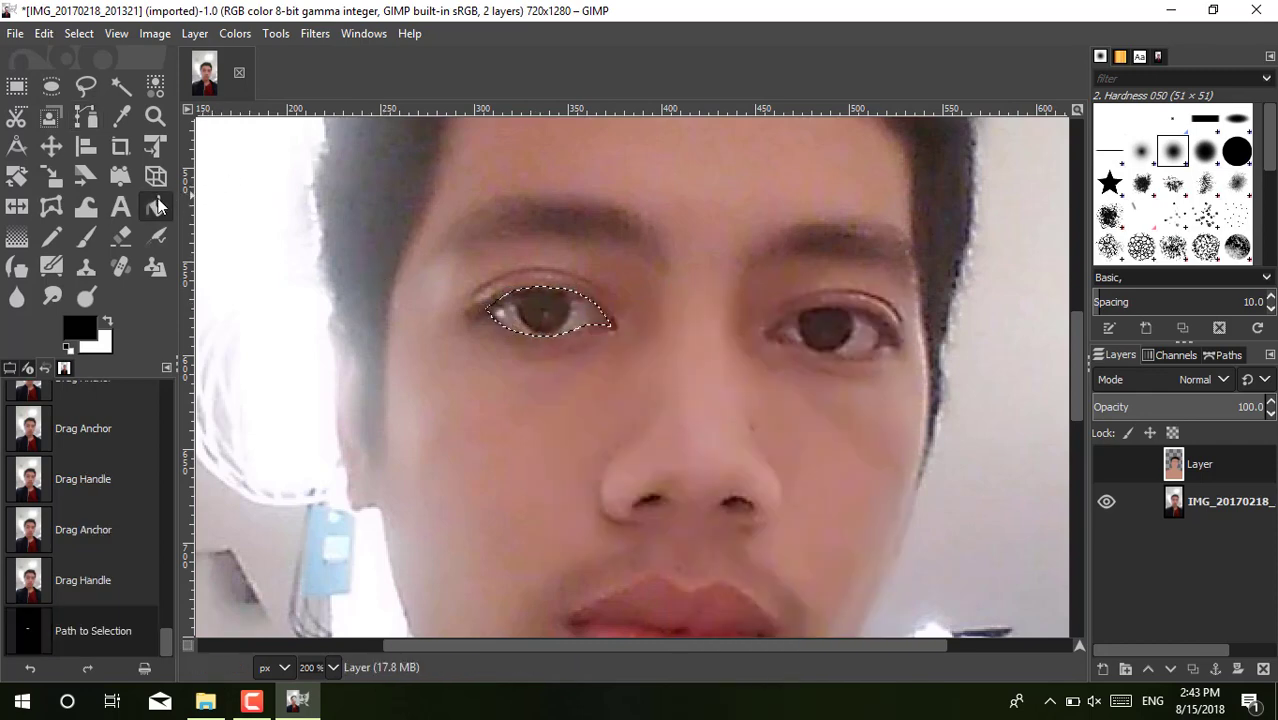
{"action": "left_click", "coordinate": [86, 324]}
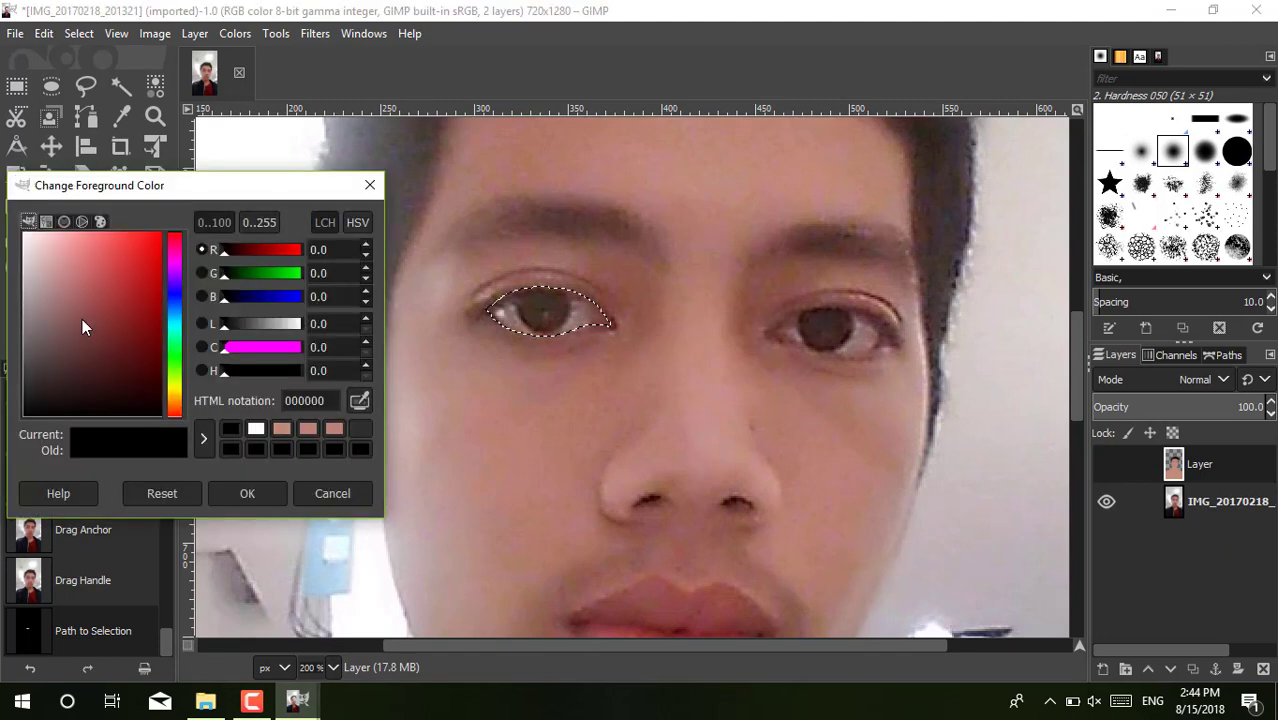
{"action": "left_click", "coordinate": [256, 430]}
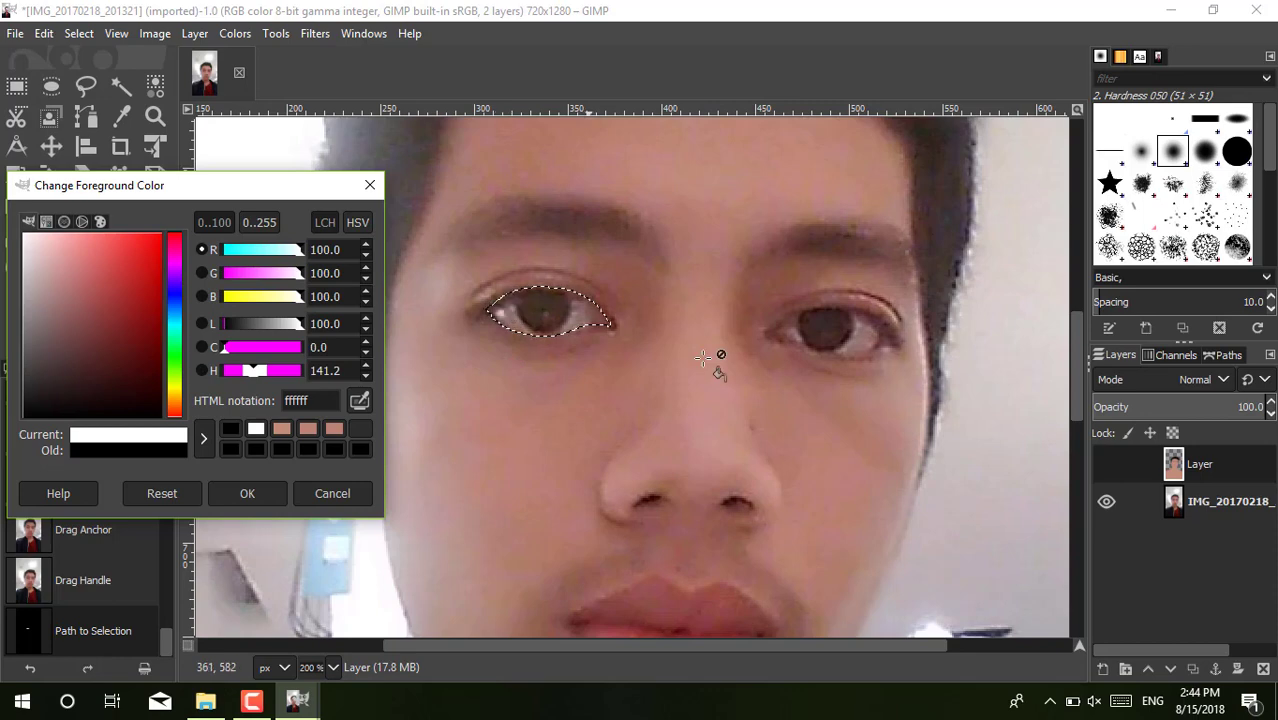
{"action": "left_click", "coordinate": [1108, 463]}
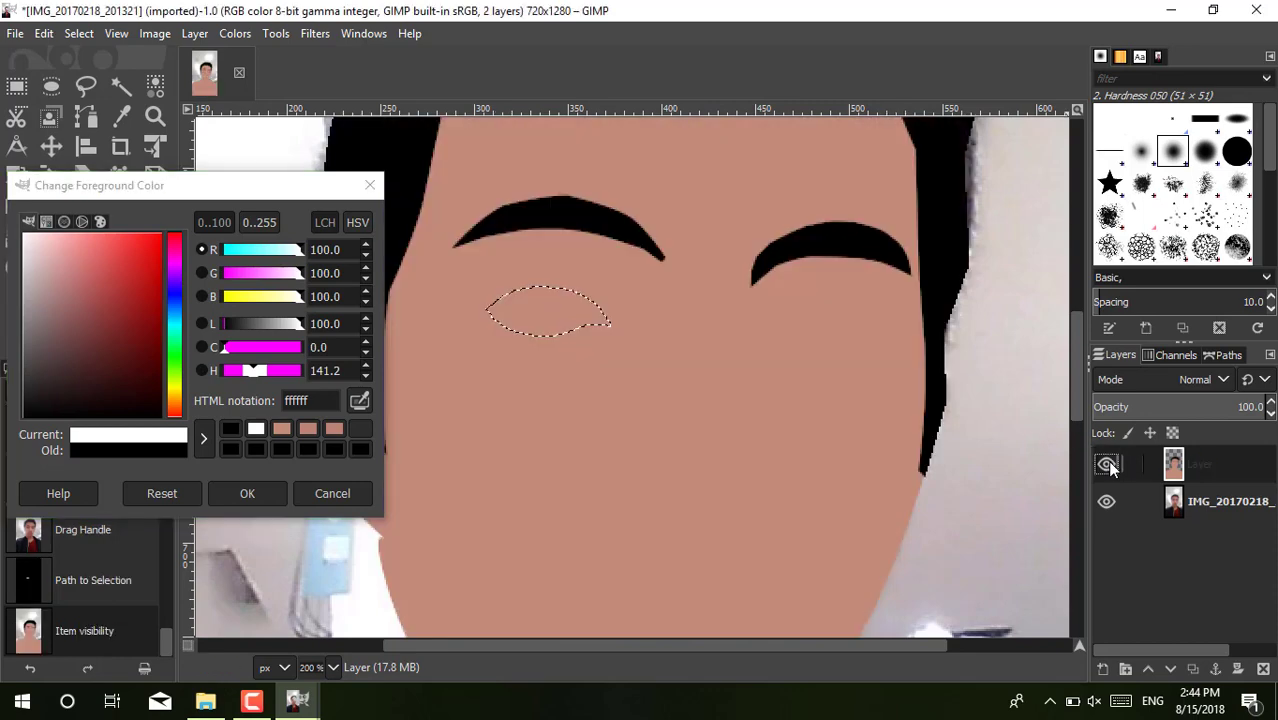
{"action": "left_click", "coordinate": [521, 302]}
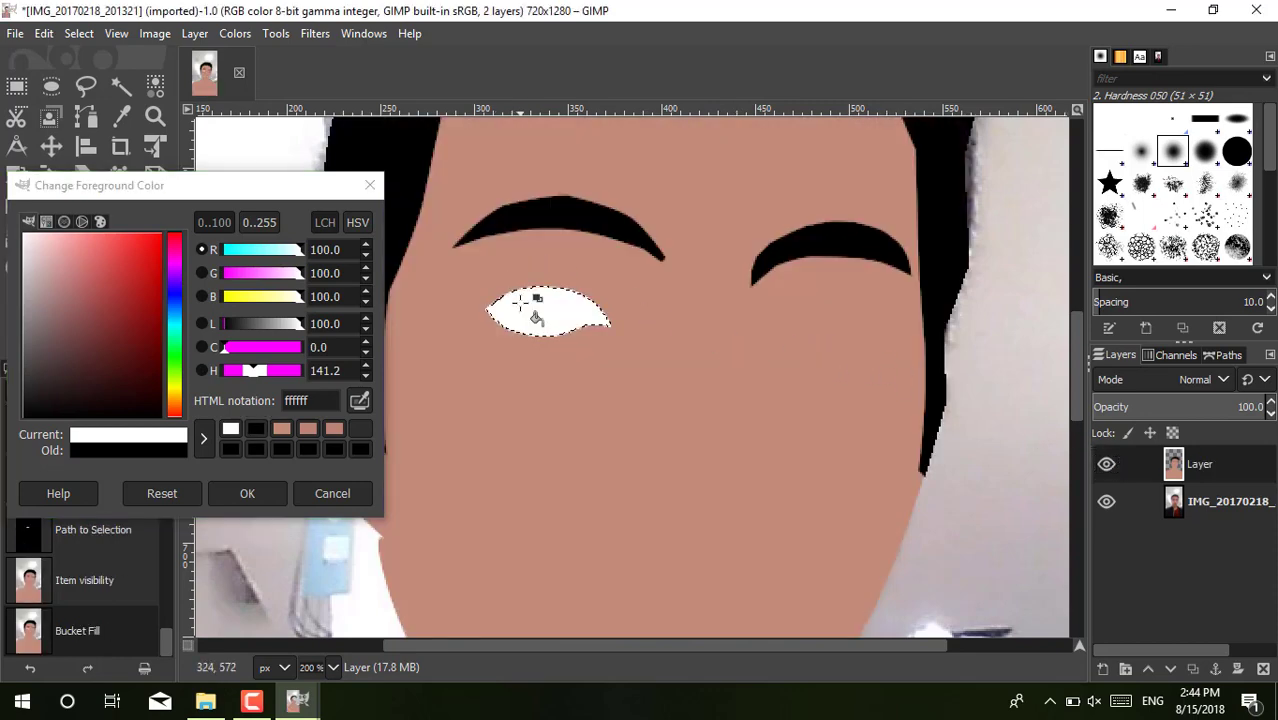
Step: Hide the cartoon layer, remove the eye selection and close the colour chooser
{"action": "left_click", "coordinate": [1106, 464]}
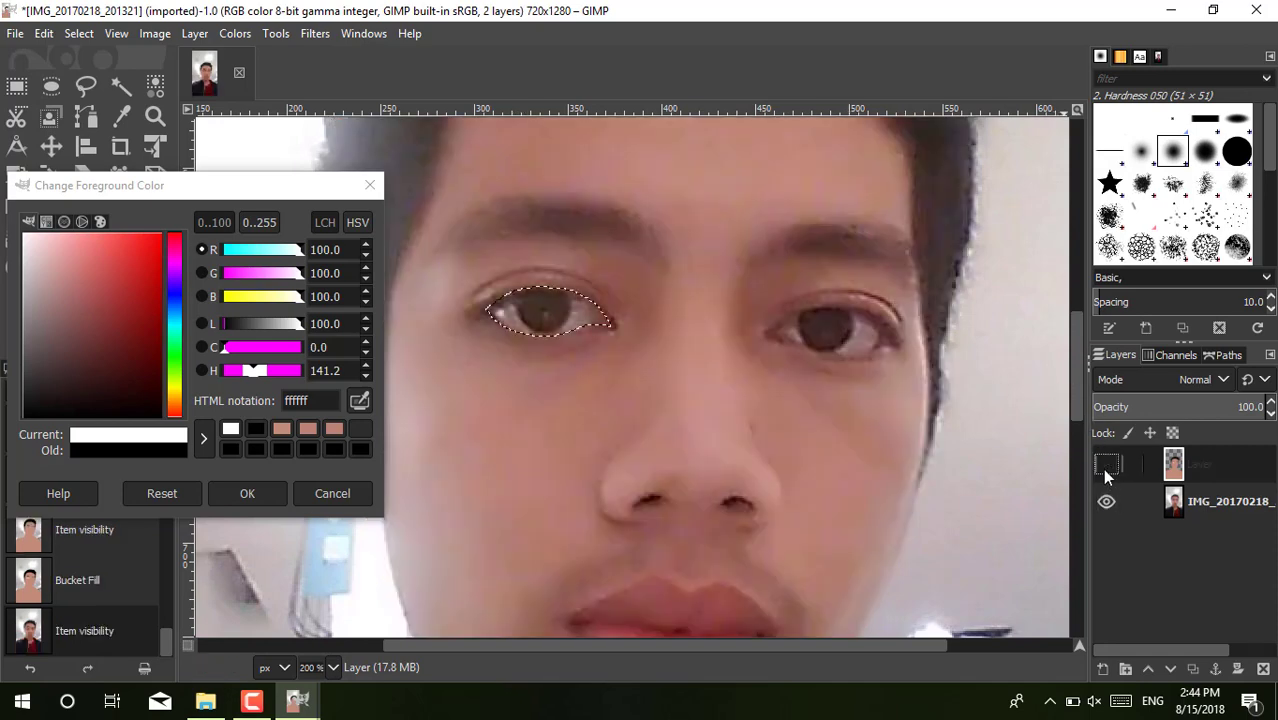
{"action": "right_click", "coordinate": [577, 318]}
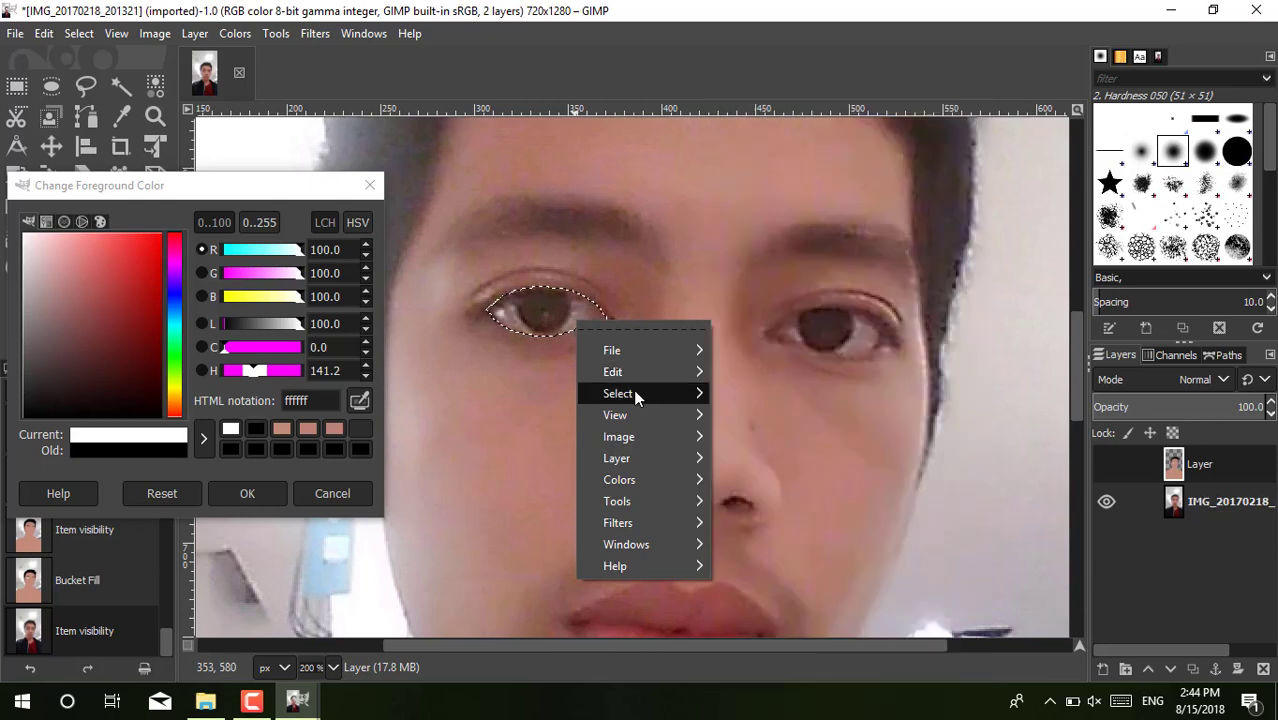
{"action": "mouse_move", "coordinate": [618, 393]}
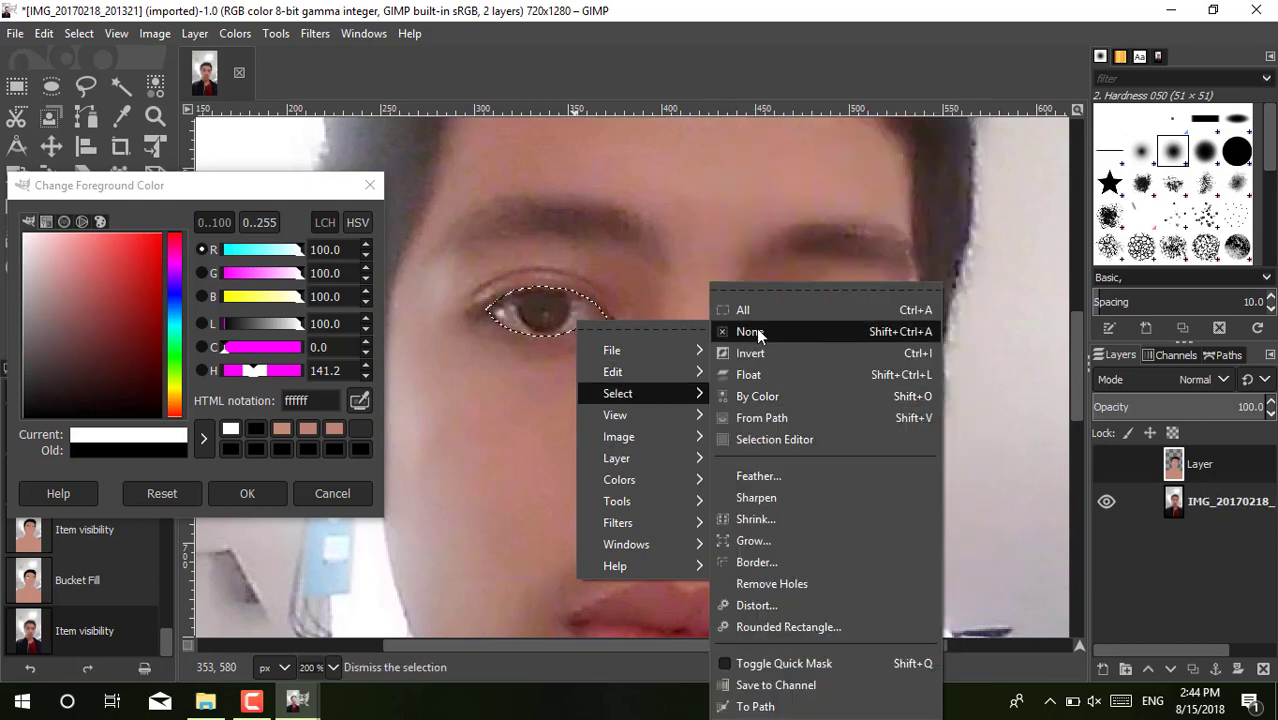
{"action": "left_click", "coordinate": [756, 331]}
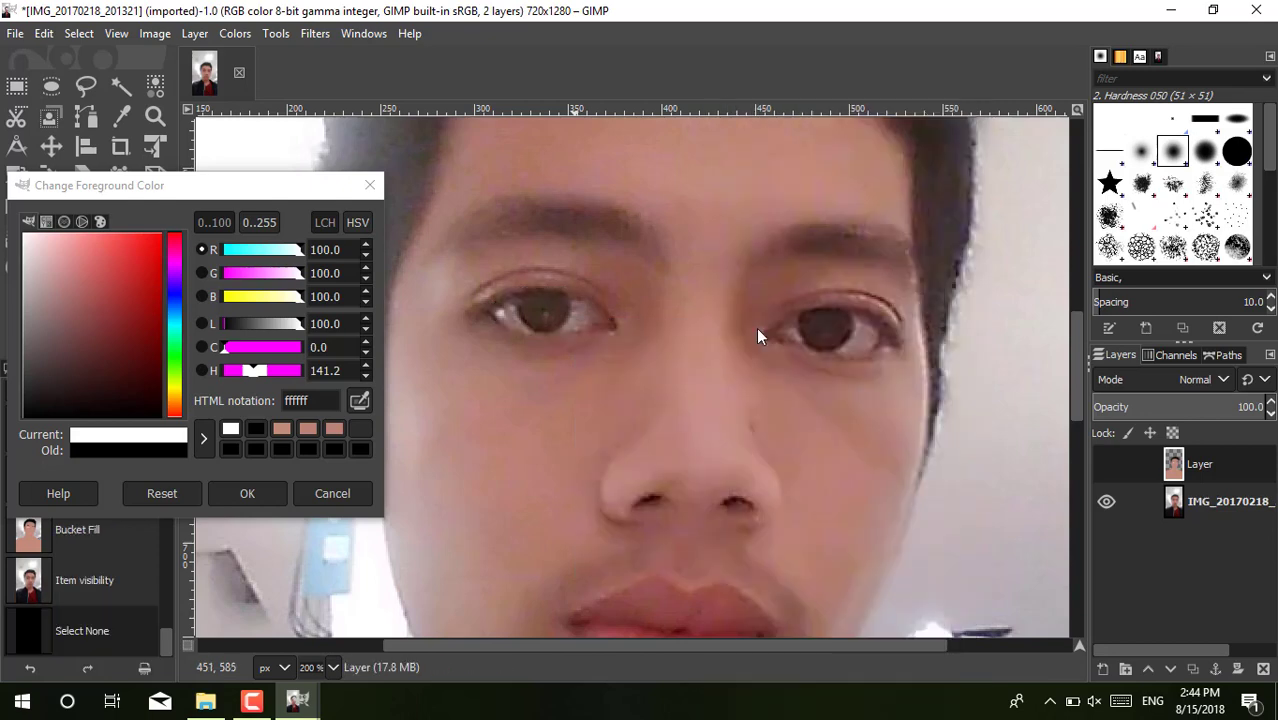
{"action": "left_click", "coordinate": [377, 191]}
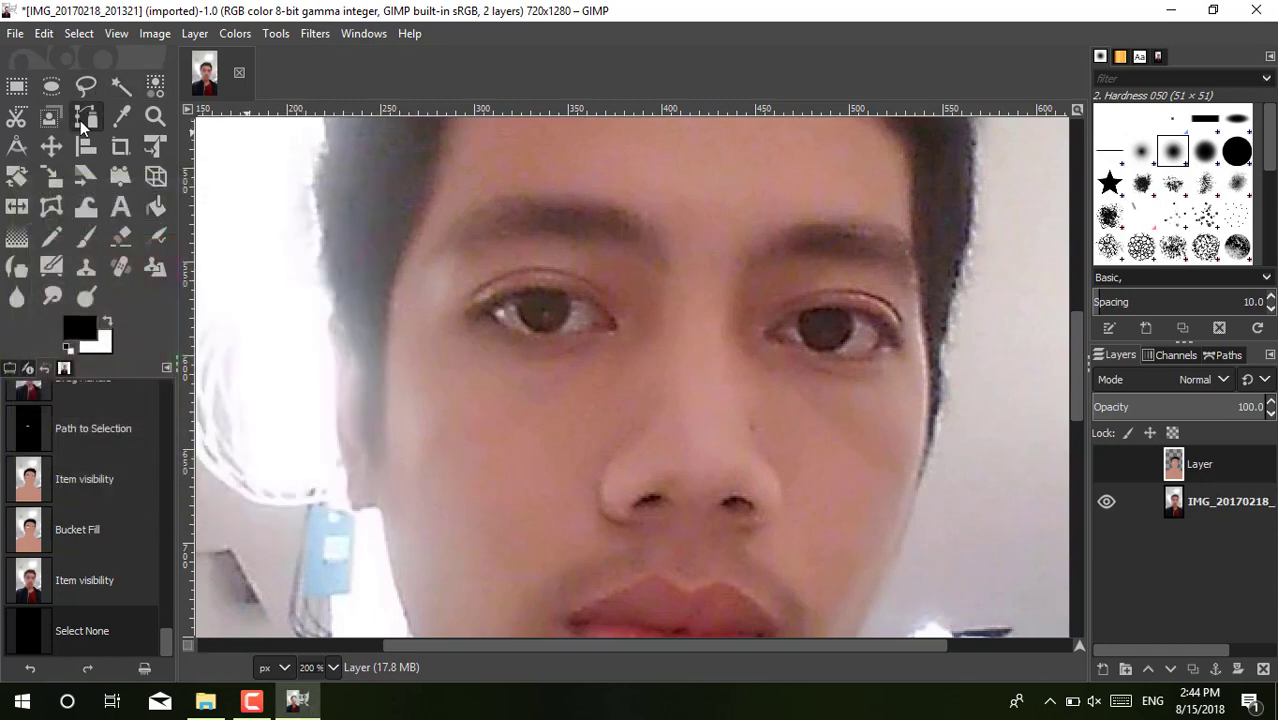
Step: Trace a closed path around the right eye and curve it to follow the outline
{"action": "left_click", "coordinate": [84, 118]}
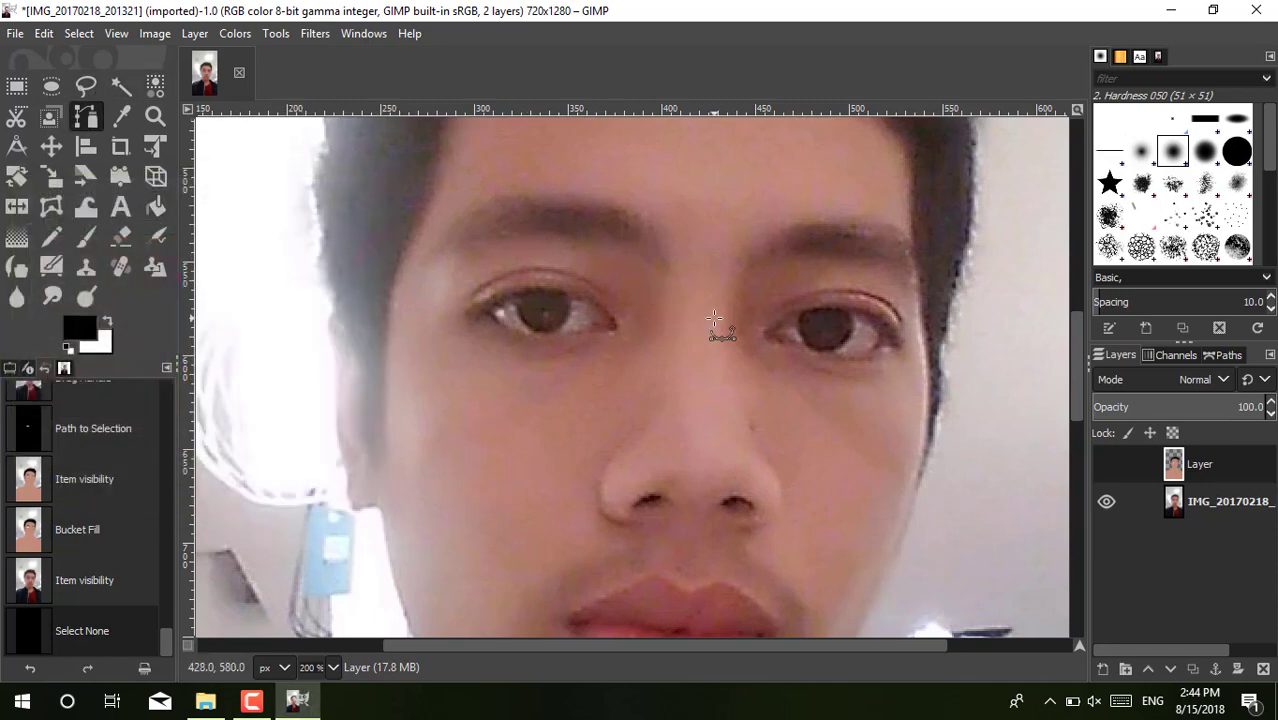
{"action": "left_click", "coordinate": [775, 330]}
{"action": "left_click", "coordinate": [846, 311]}
{"action": "left_click", "coordinate": [882, 331]}
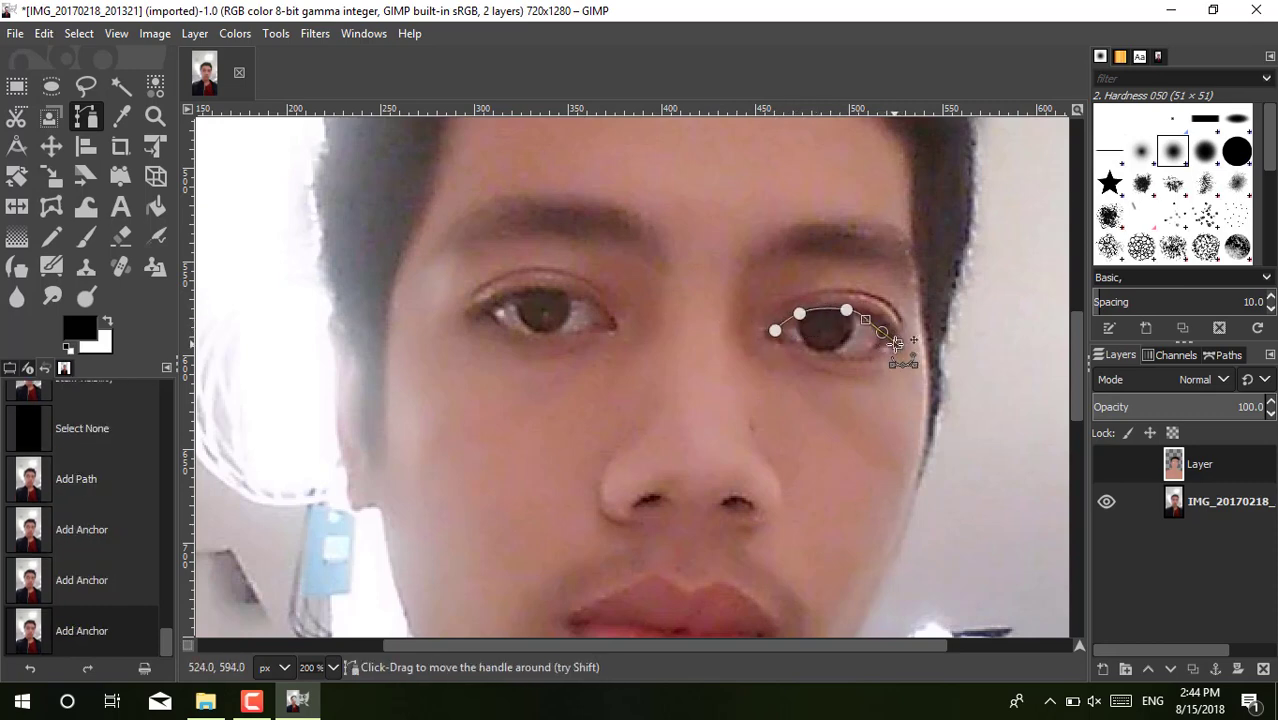
{"action": "left_click", "coordinate": [861, 354]}
{"action": "left_click", "coordinate": [818, 353]}
{"action": "left_click", "coordinate": [784, 340]}
{"action": "left_click_drag", "start_coordinate": [776, 331], "coordinate": [784, 345]}
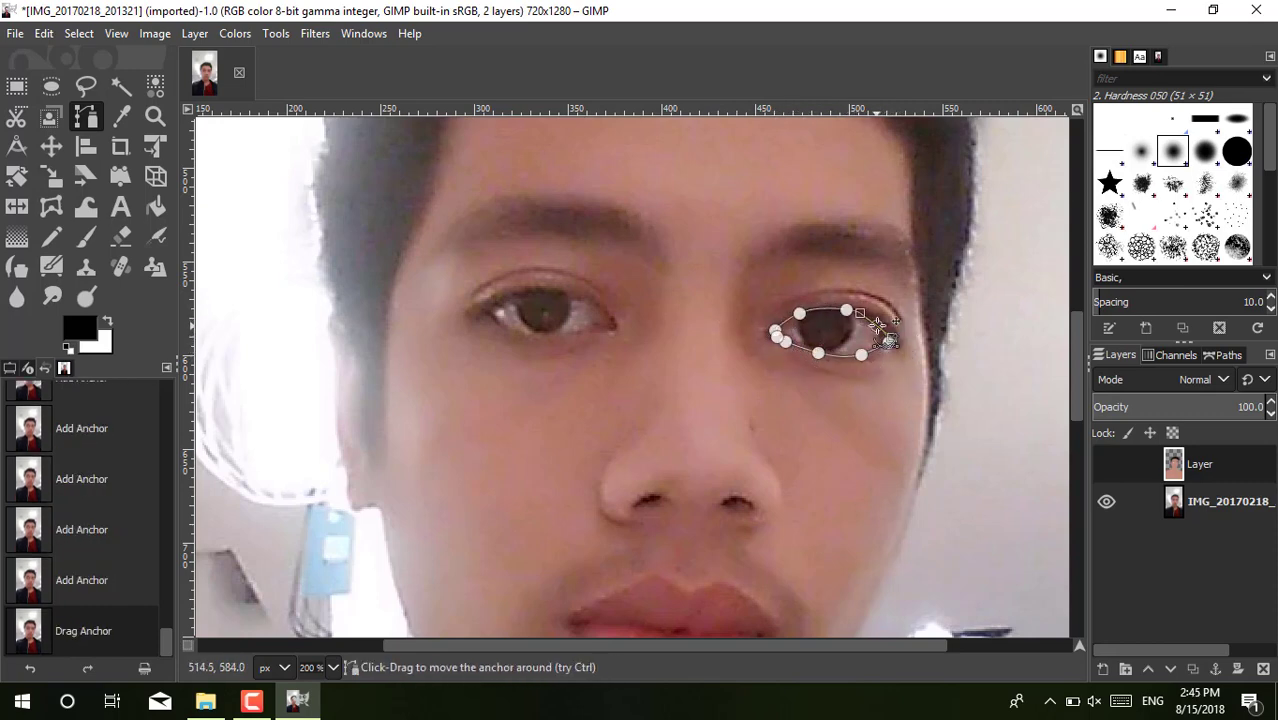
{"action": "mouse_move", "coordinate": [897, 347]}
{"action": "left_mouse_down"}
{"action": "mouse_move", "coordinate": [870, 316]}
{"action": "mouse_move", "coordinate": [878, 326]}
{"action": "left_mouse_up"}
{"action": "left_click_drag", "start_coordinate": [799, 314], "coordinate": [805, 313]}
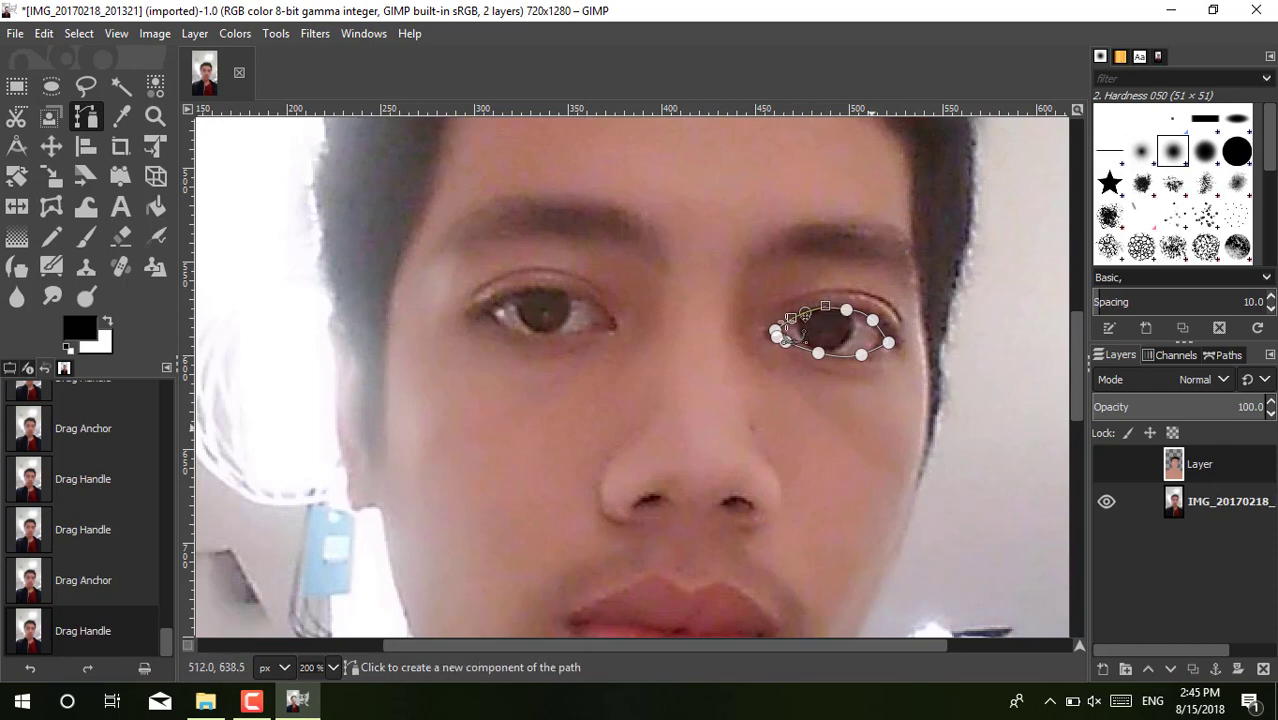
{"action": "left_click_drag", "start_coordinate": [861, 354], "coordinate": [887, 338]}
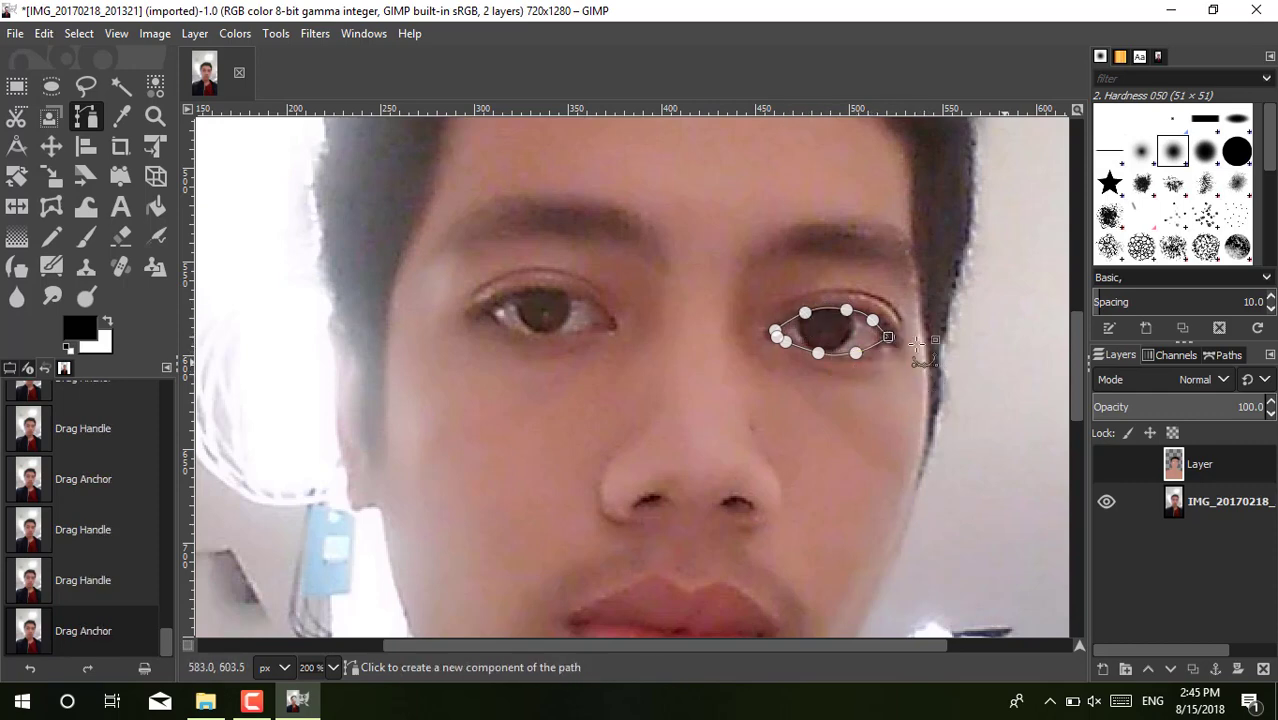
Step: Convert the right eye path to a selection and bucket-fill it on the cartoon layer
{"action": "right_click", "coordinate": [842, 333]}
{"action": "mouse_move", "coordinate": [883, 400]}
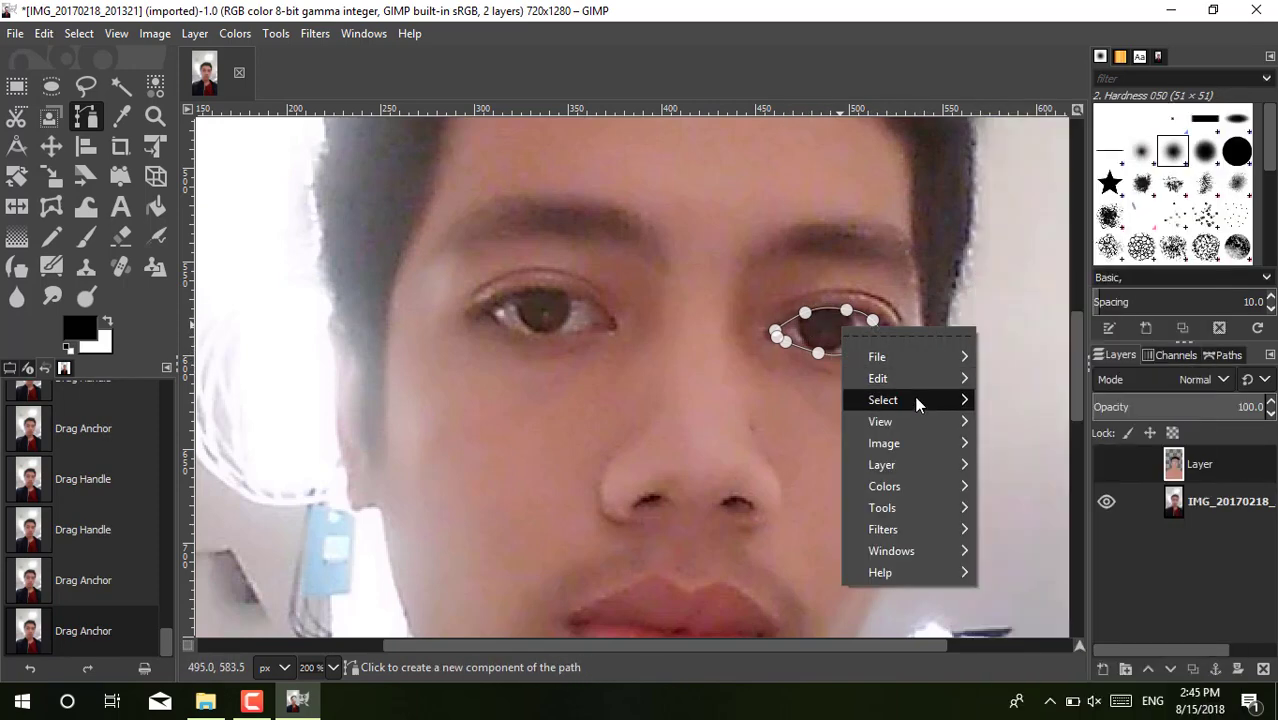
{"action": "left_click", "coordinate": [1022, 418]}
{"action": "left_click", "coordinate": [1106, 463]}
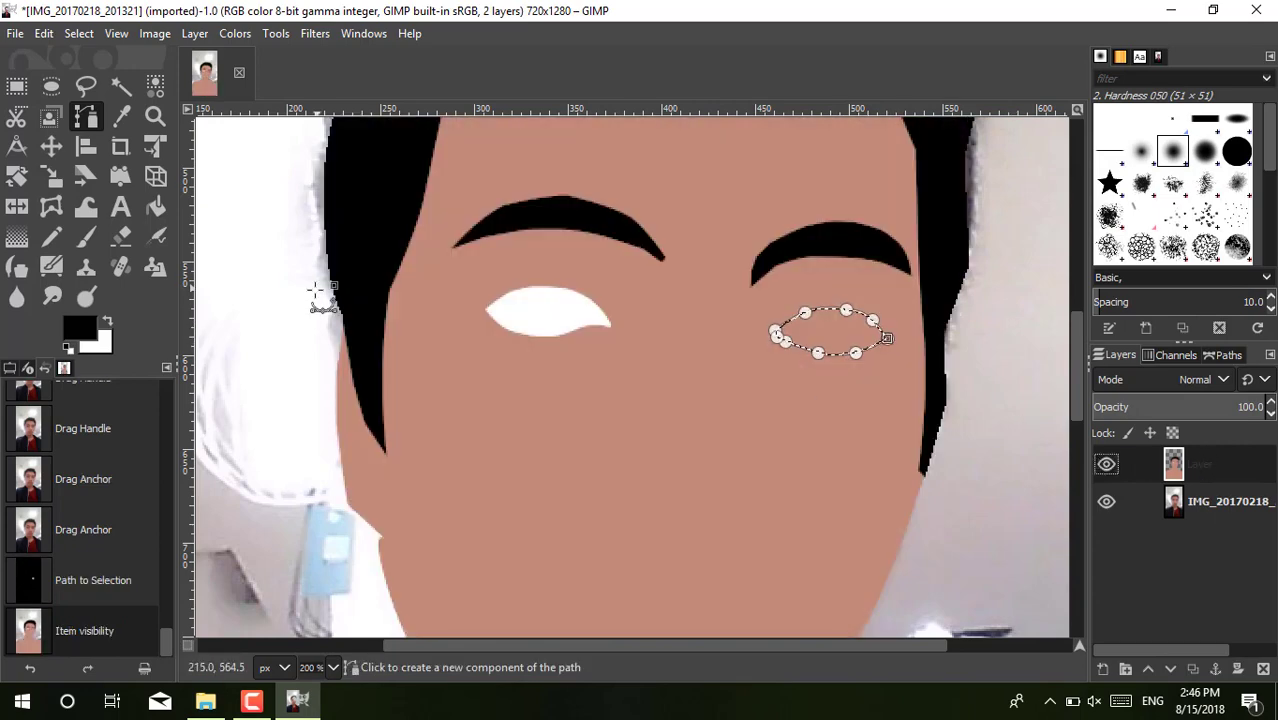
{"action": "key", "text": "shift+b"}
{"action": "left_click", "coordinate": [830, 330]}
Step: Undo the black fill, refill the right eye with white, then hide the cartoon layer
{"action": "key", "text": "ctrl+z"}
{"action": "left_click", "coordinate": [80, 328]}
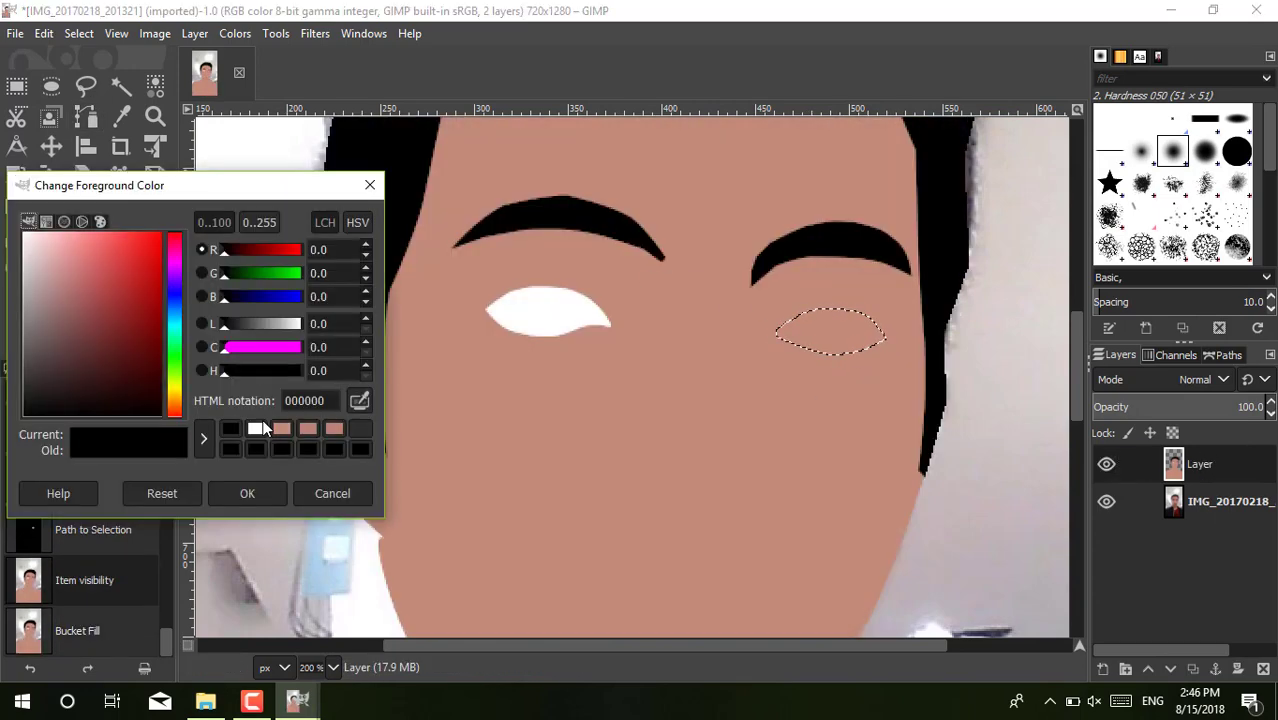
{"action": "left_click", "coordinate": [28, 214]}
{"action": "left_click", "coordinate": [248, 491]}
{"action": "left_click", "coordinate": [820, 333]}
{"action": "left_click", "coordinate": [1106, 463]}
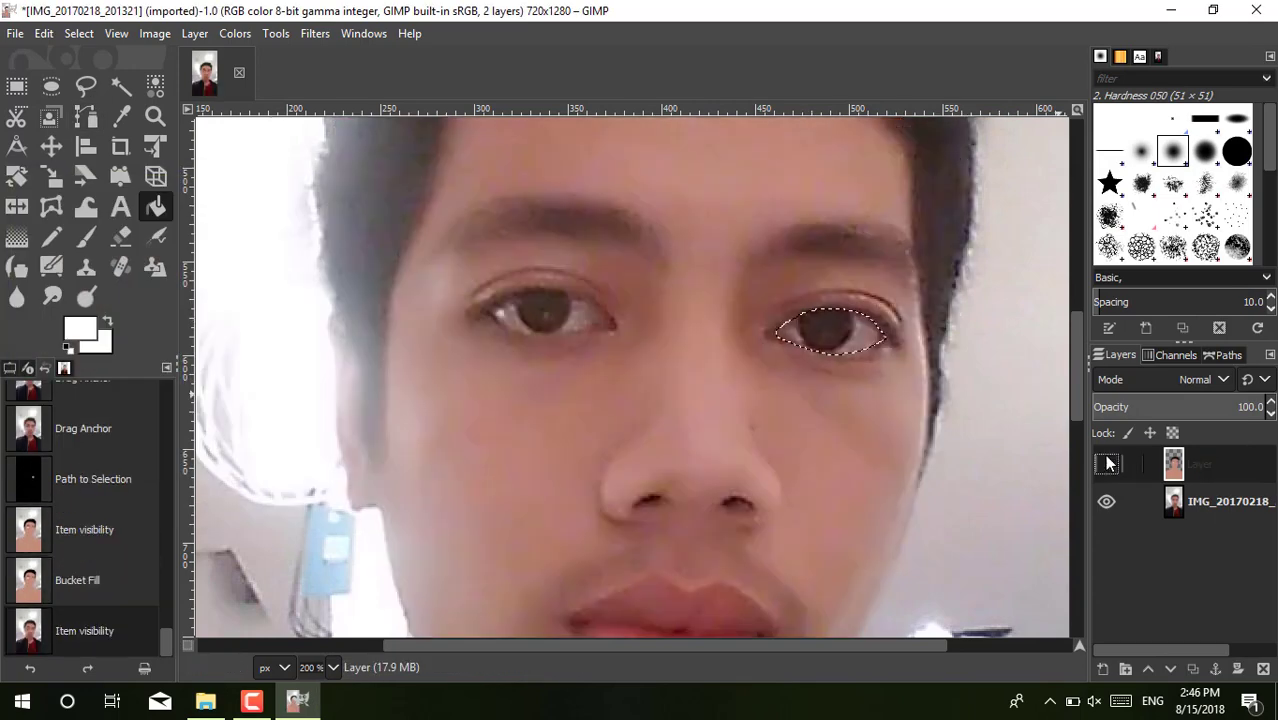
{"action": "left_click", "coordinate": [51, 86]}
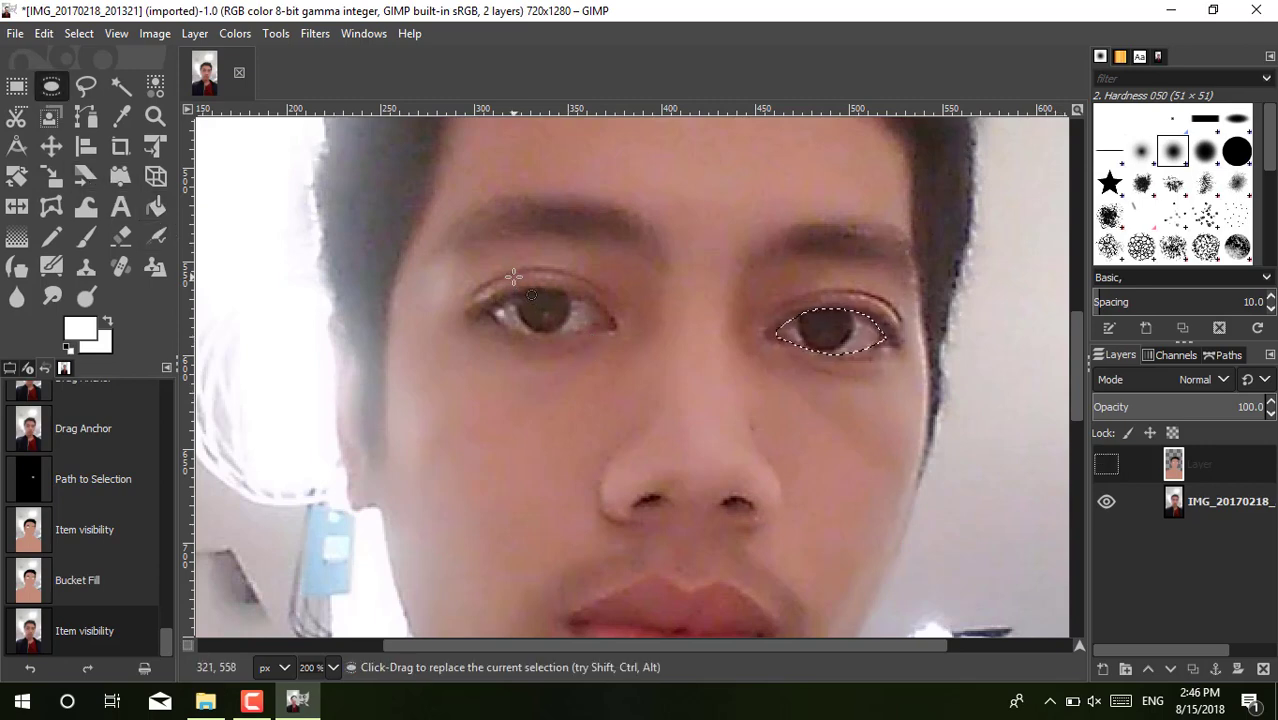
Step: Remove the right-eye selection and draw a circular selection fitted to the left iris
{"action": "right_click", "coordinate": [822, 338]}
{"action": "mouse_move", "coordinate": [931, 395]}
{"action": "left_click", "coordinate": [1010, 337]}
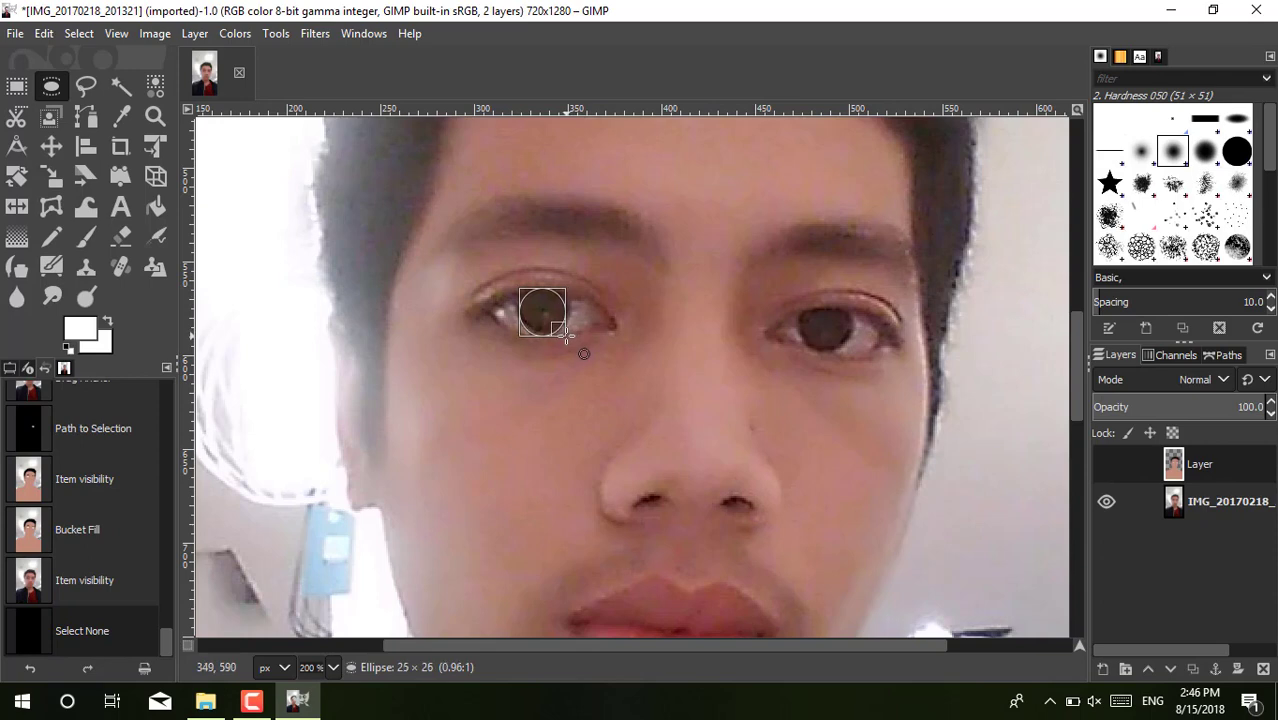
{"action": "left_click_drag", "start_coordinate": [521, 289], "coordinate": [566, 336]}
{"action": "left_click_drag", "start_coordinate": [565, 291], "coordinate": [557, 330]}
{"action": "left_click", "coordinate": [559, 332]}
{"action": "left_click_drag", "start_coordinate": [515, 285], "coordinate": [573, 340]}
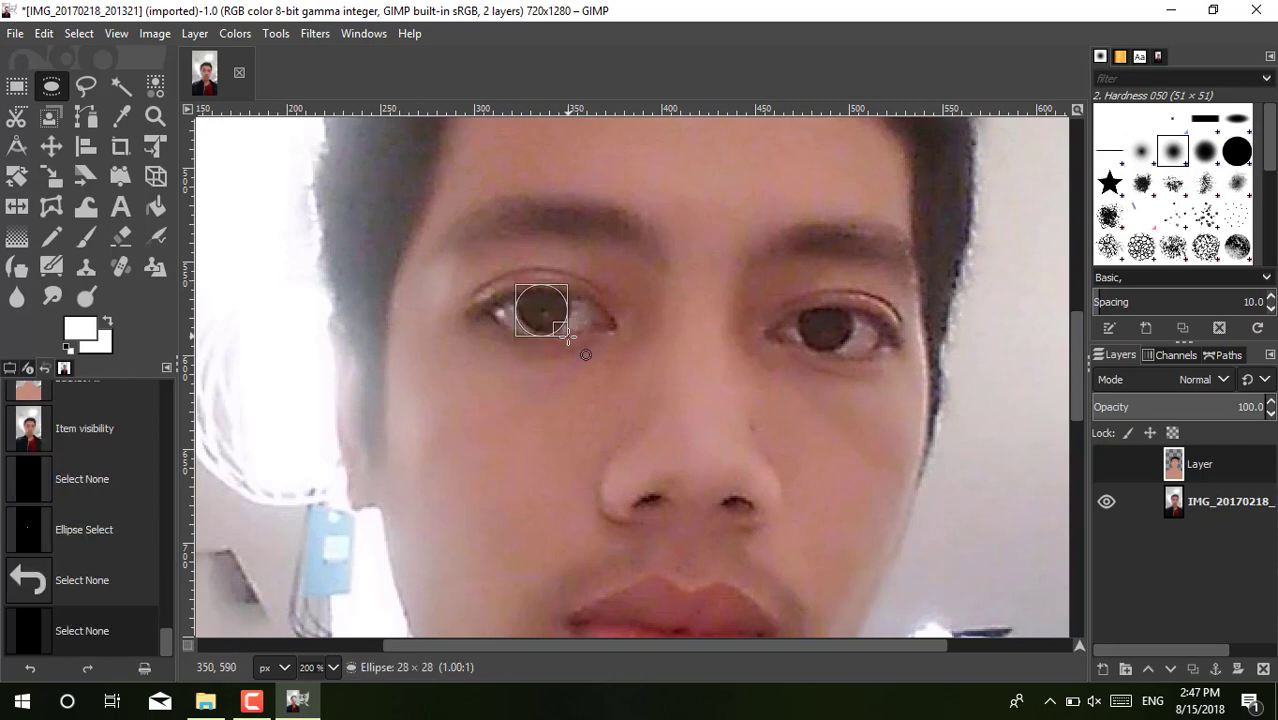
{"action": "left_click", "coordinate": [1106, 464]}
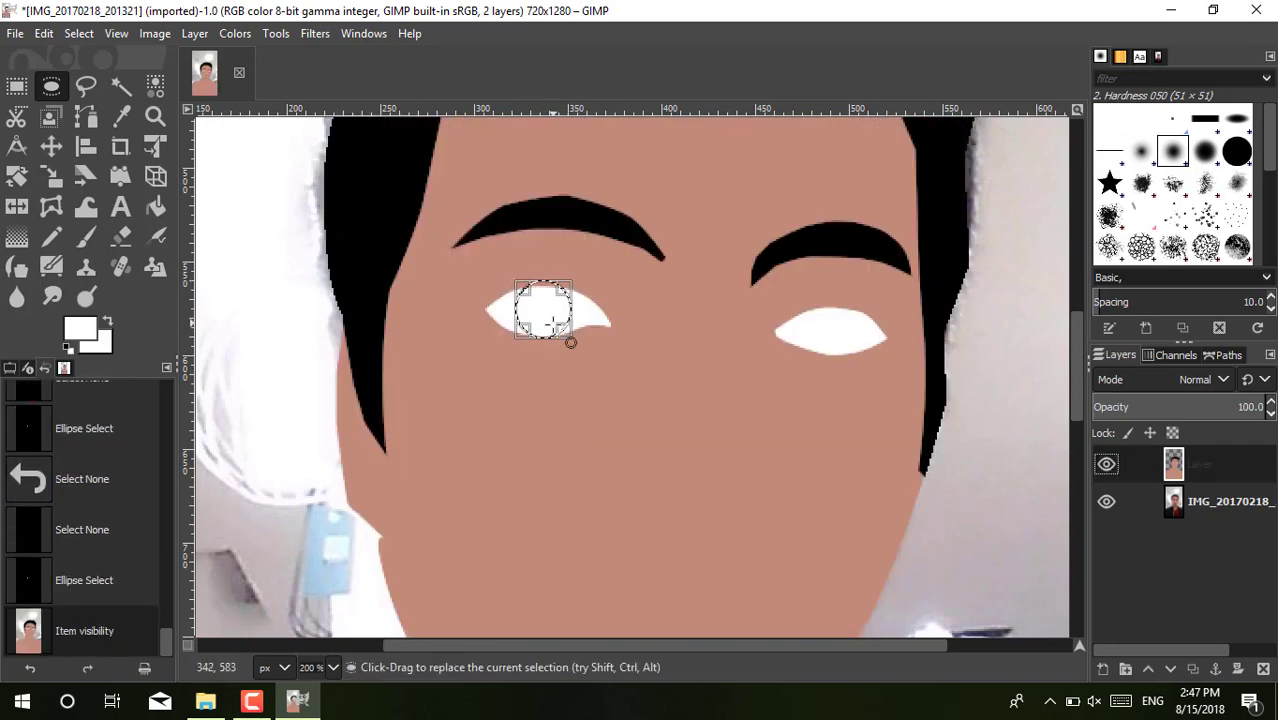
{"action": "mouse_move", "coordinate": [571, 340]}
{"action": "left_mouse_down"}
{"action": "mouse_move", "coordinate": [579, 356]}
{"action": "mouse_move", "coordinate": [533, 338]}
{"action": "left_mouse_up"}
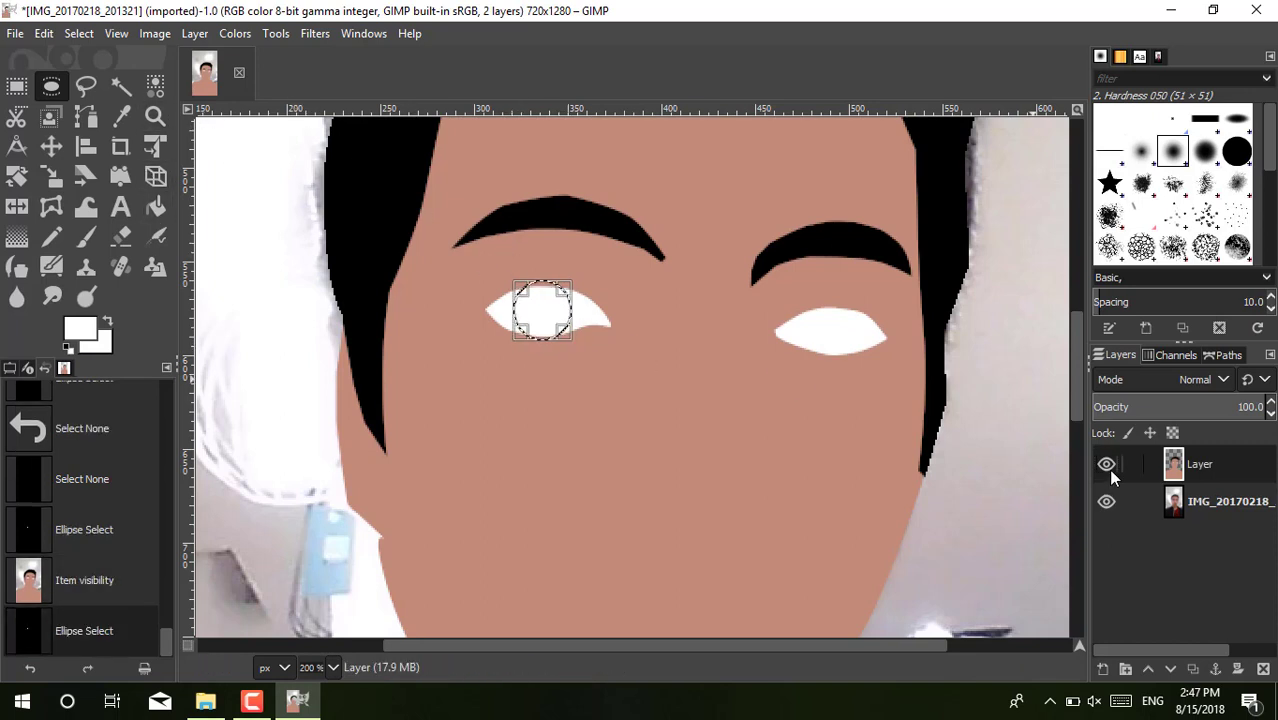
{"action": "left_click", "coordinate": [1106, 464]}
Step: Fill the left iris circle with dark brown sampled from the photo, then clear the selection
{"action": "left_click", "coordinate": [155, 206]}
{"action": "left_click", "coordinate": [80, 328]}
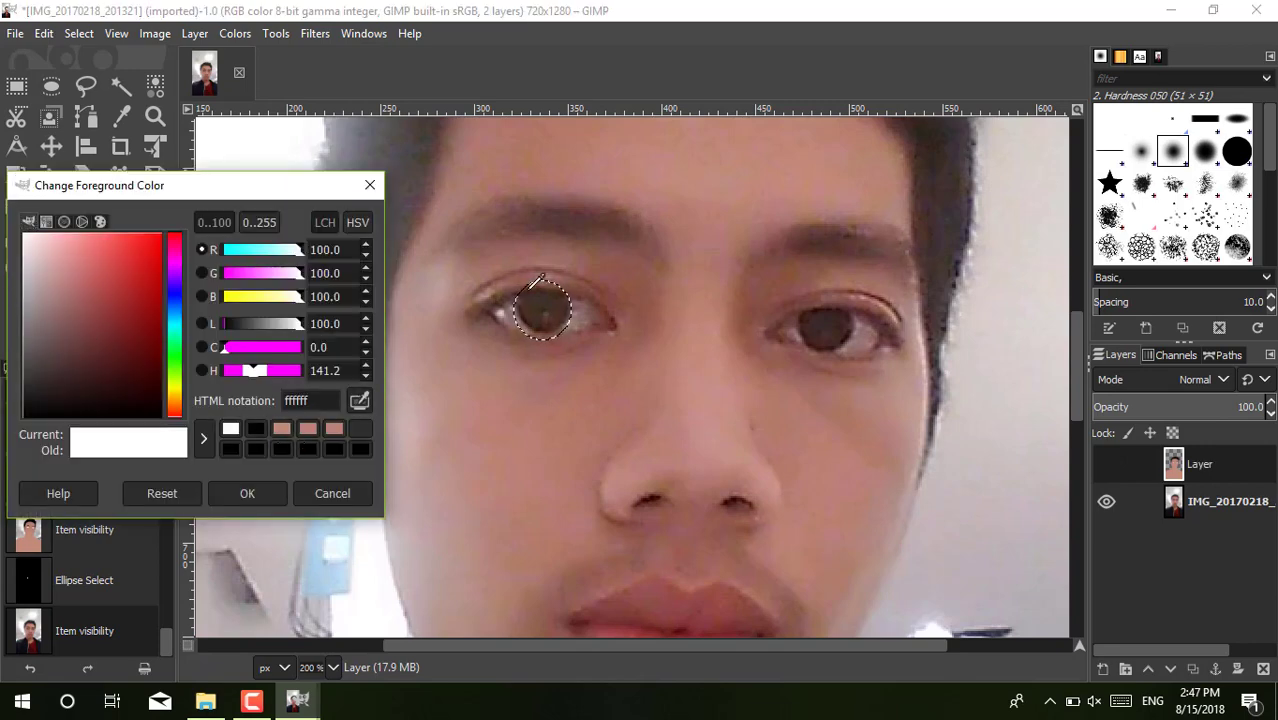
{"action": "left_click", "coordinate": [537, 296]}
{"action": "key", "text": "Return"}
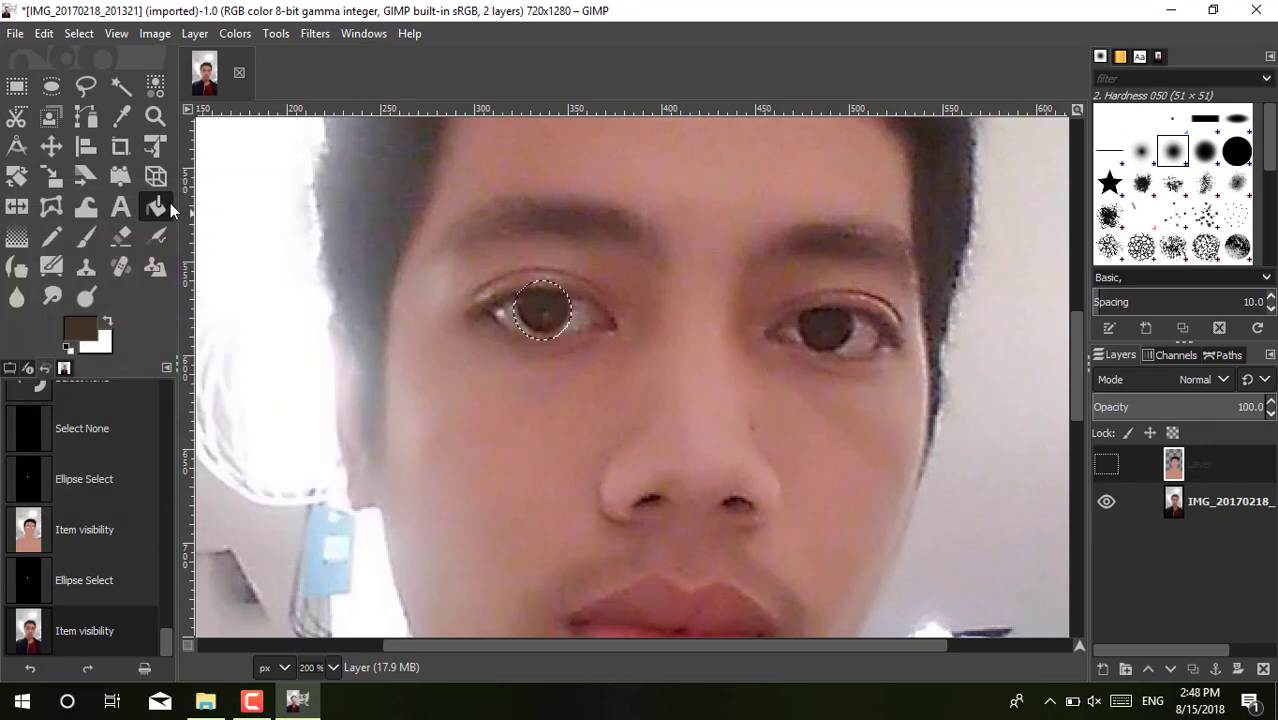
{"action": "key", "text": "ctrl+z"}
{"action": "left_click", "coordinate": [541, 297]}
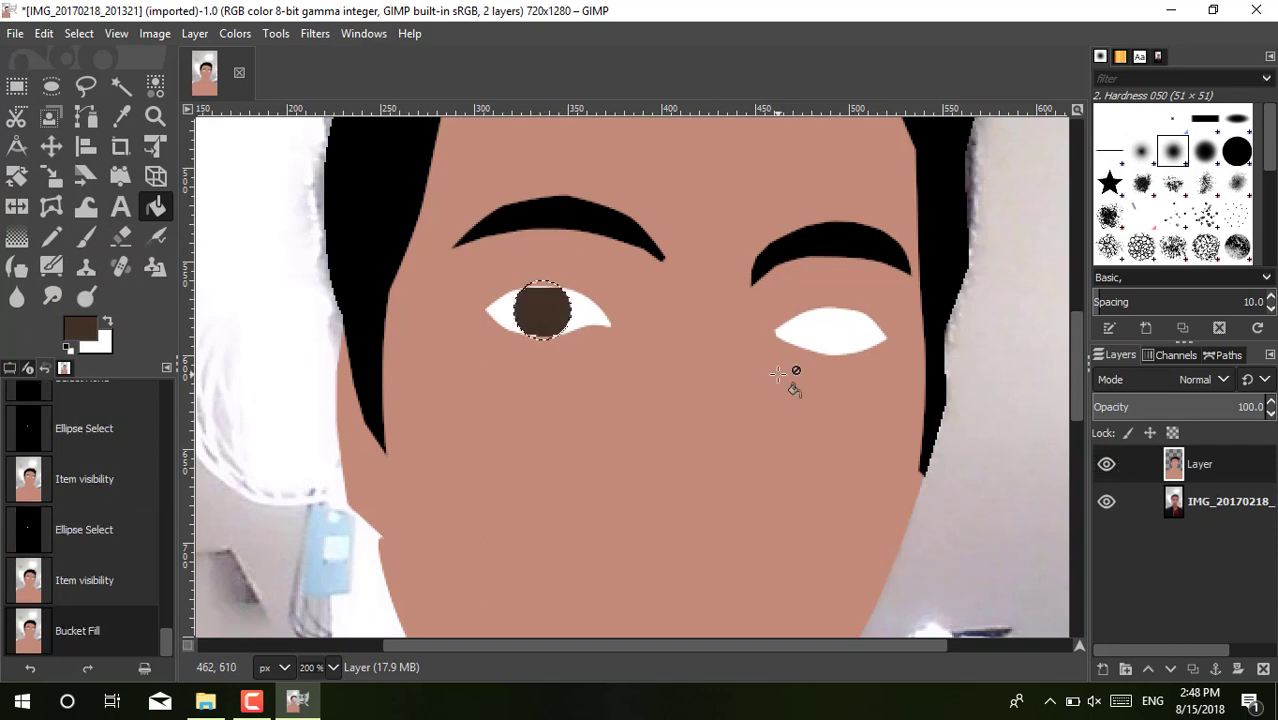
{"action": "right_click", "coordinate": [541, 318]}
{"action": "left_click", "coordinate": [729, 338]}
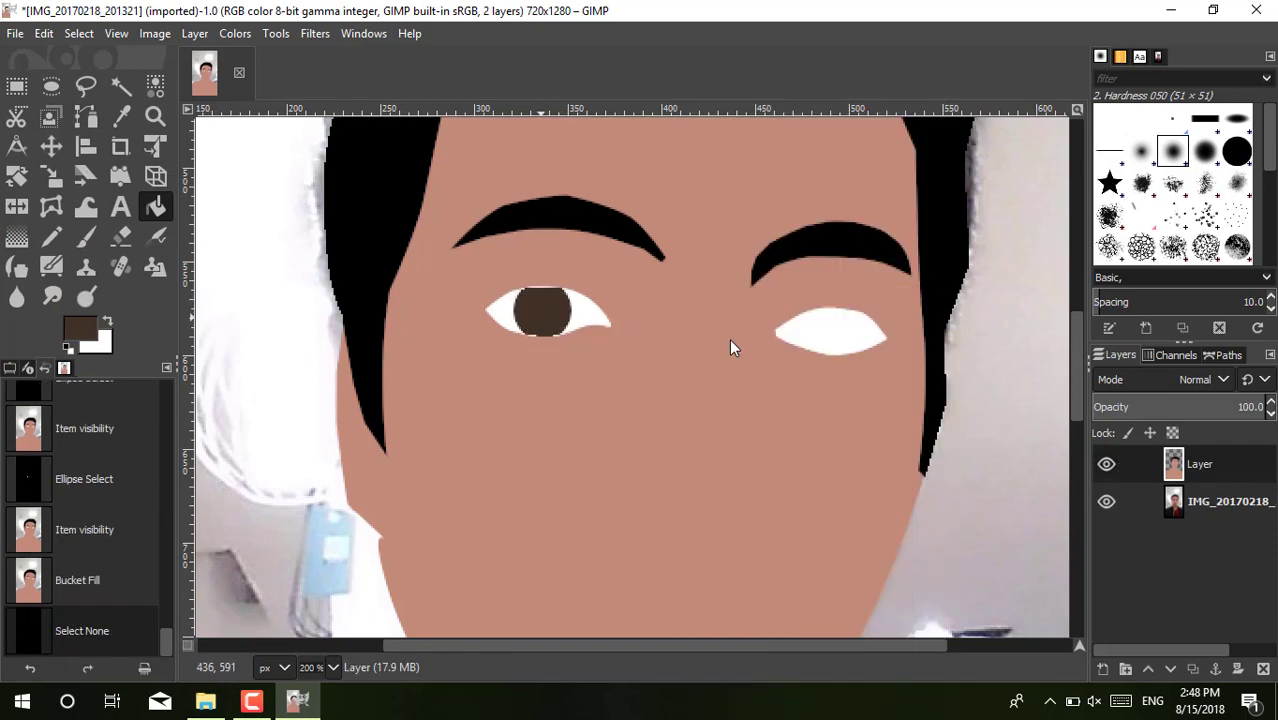
Step: Select a circle around the right iris, fill it dark brown on the cartoon layer, and clear it
{"action": "left_click", "coordinate": [1106, 464]}
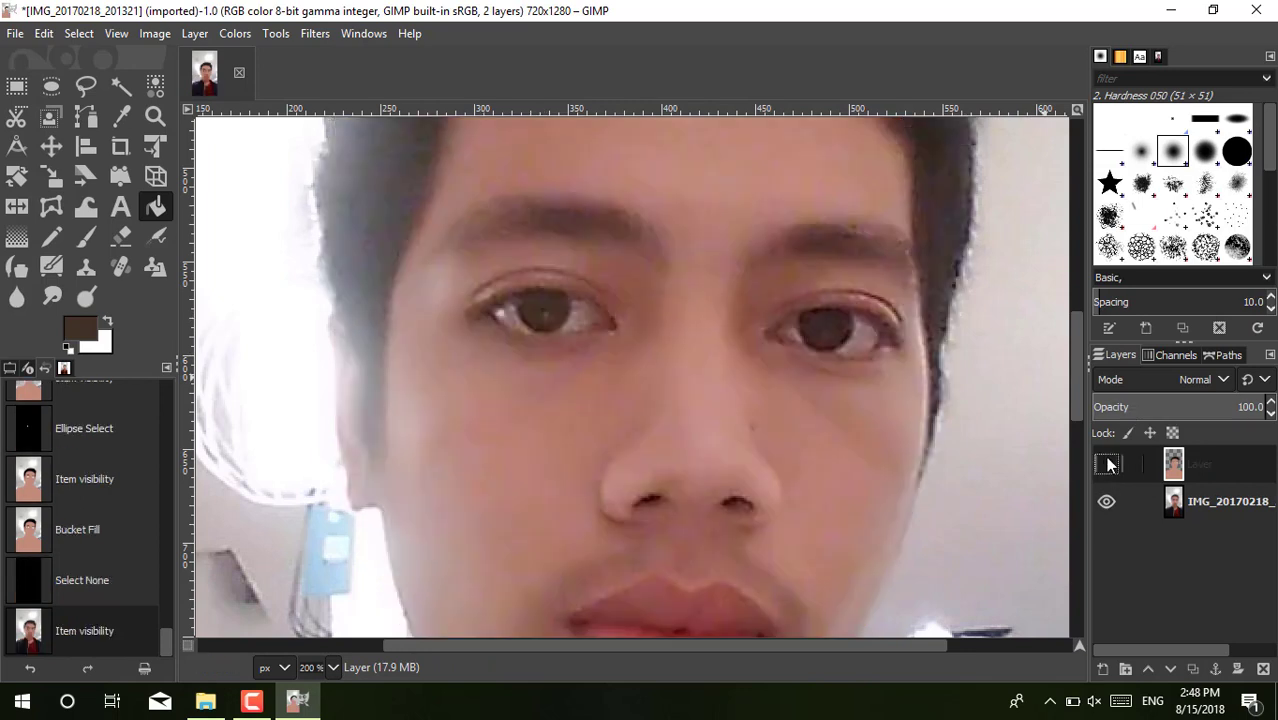
{"action": "left_click", "coordinate": [51, 86]}
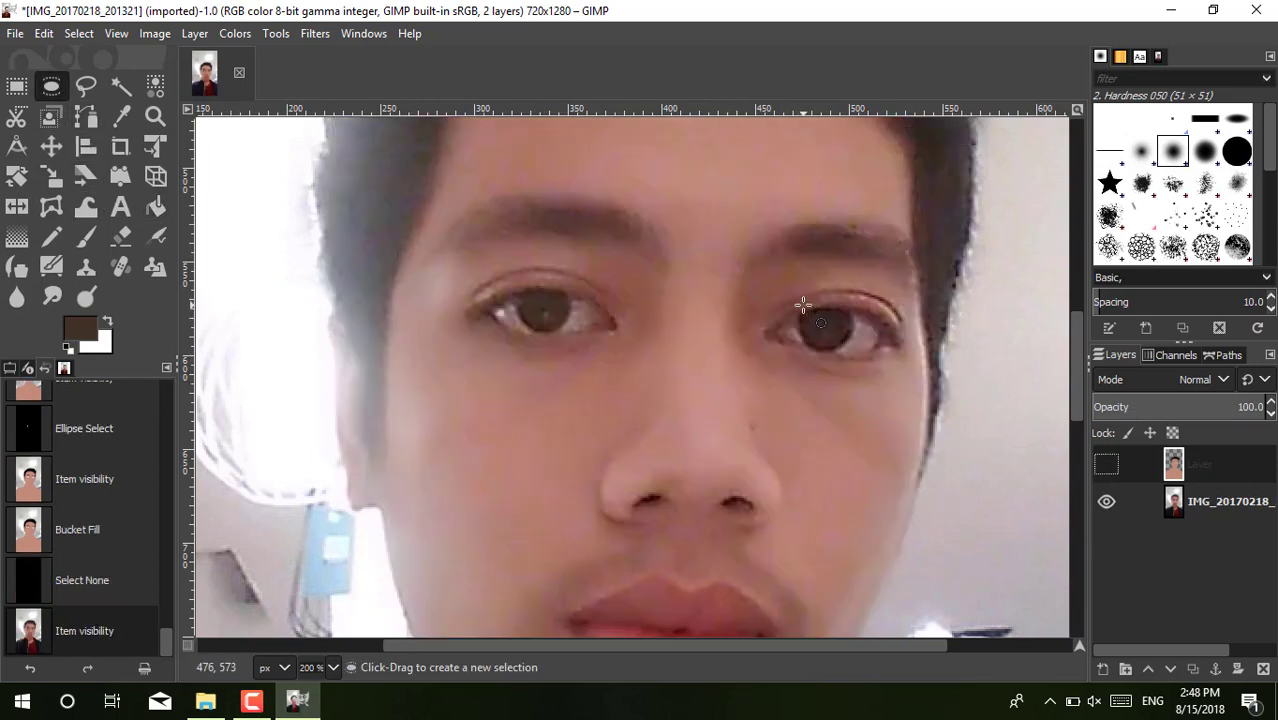
{"action": "left_click_drag", "start_coordinate": [800, 302], "coordinate": [869, 372]}
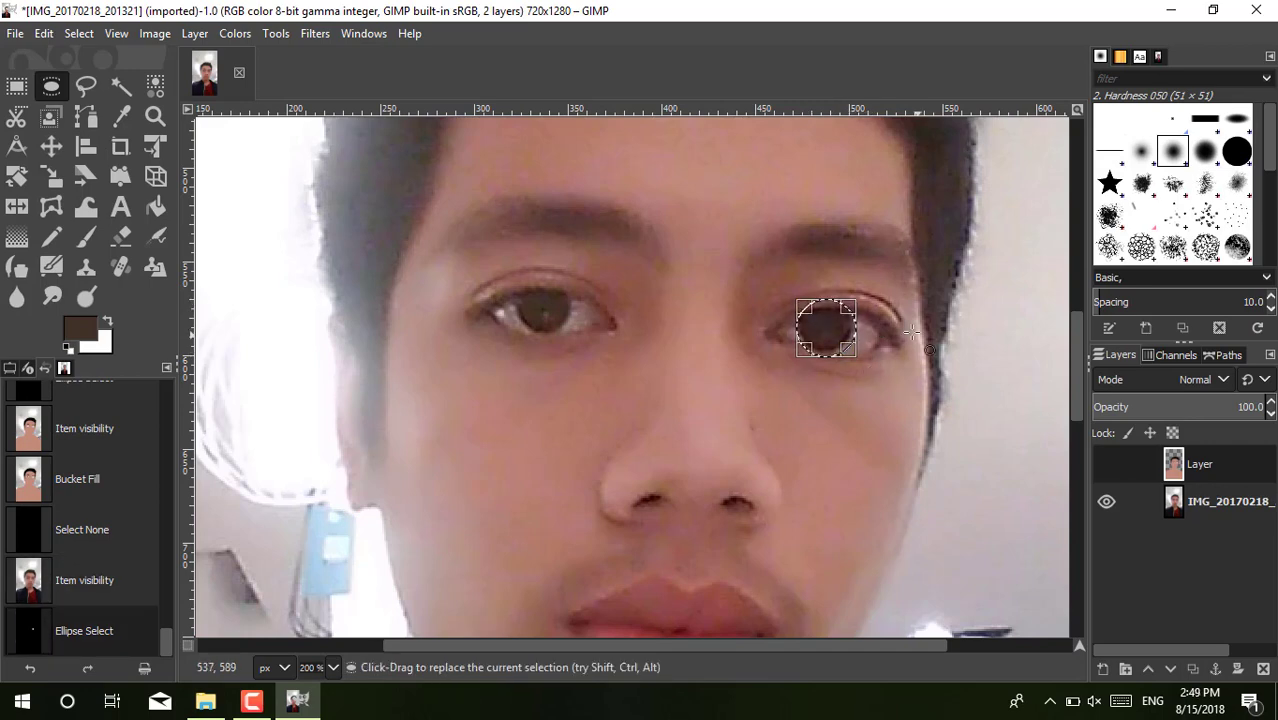
{"action": "left_click", "coordinate": [1106, 463]}
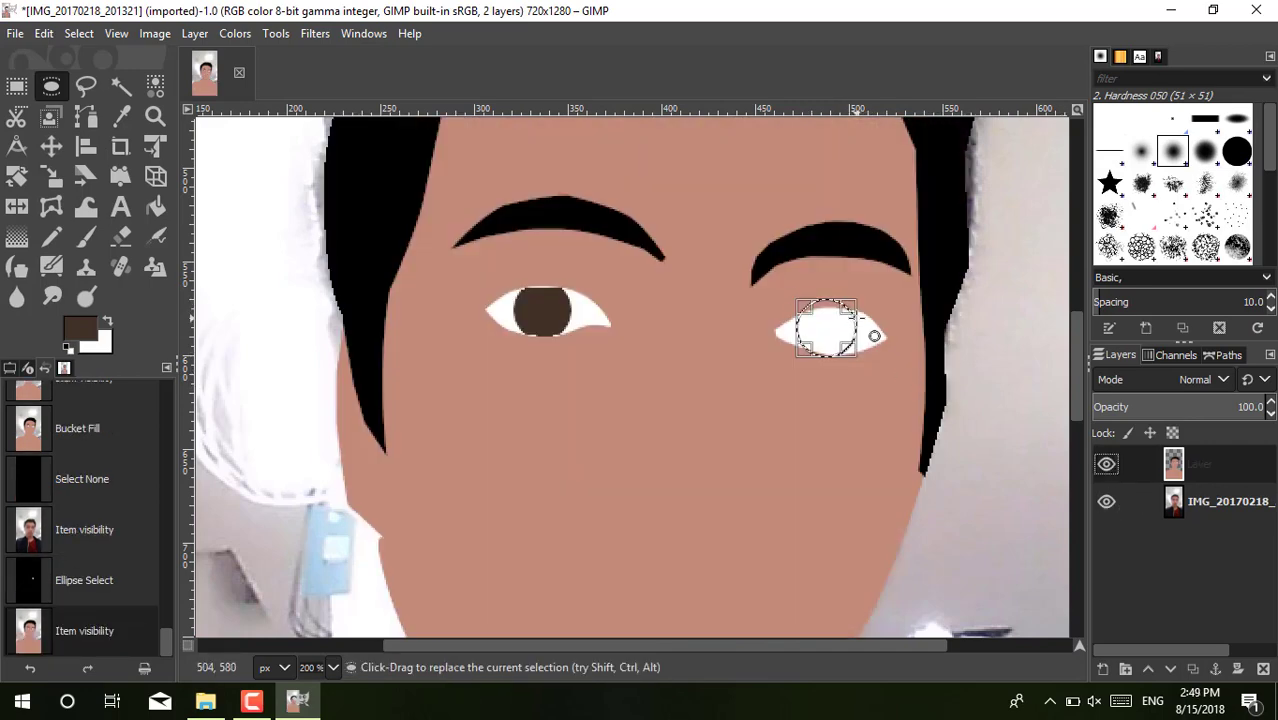
{"action": "left_click", "coordinate": [155, 206]}
{"action": "left_click", "coordinate": [812, 318]}
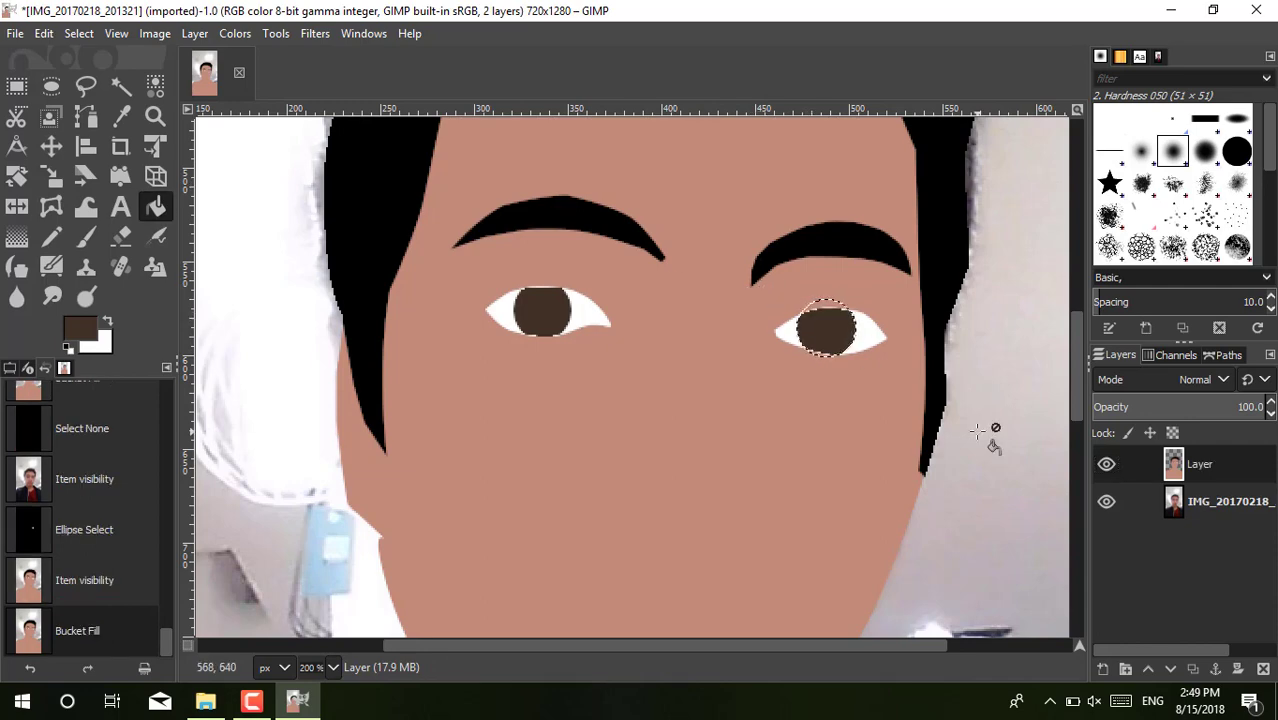
{"action": "left_click", "coordinate": [1106, 463]}
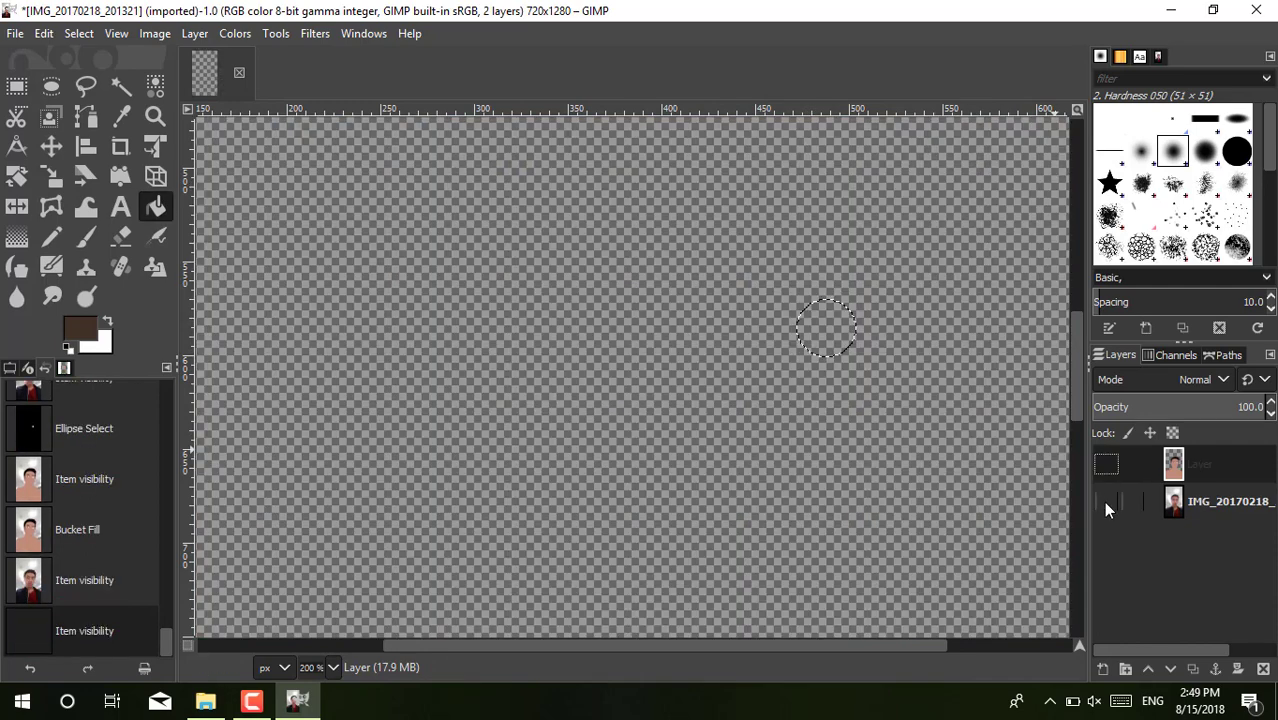
{"action": "scroll", "coordinate": [1072, 370], "scroll_direction": "down", "scroll_amount": 2}
{"action": "right_click", "coordinate": [824, 232]}
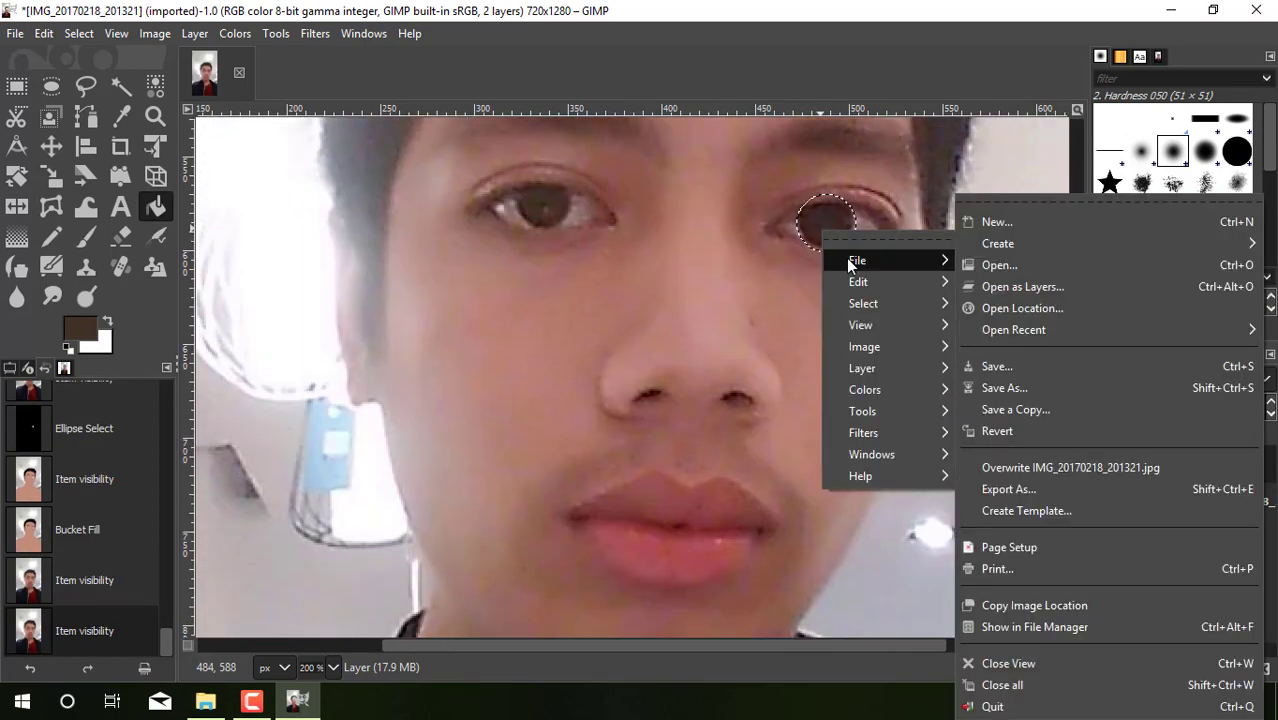
{"action": "mouse_move", "coordinate": [863, 303]}
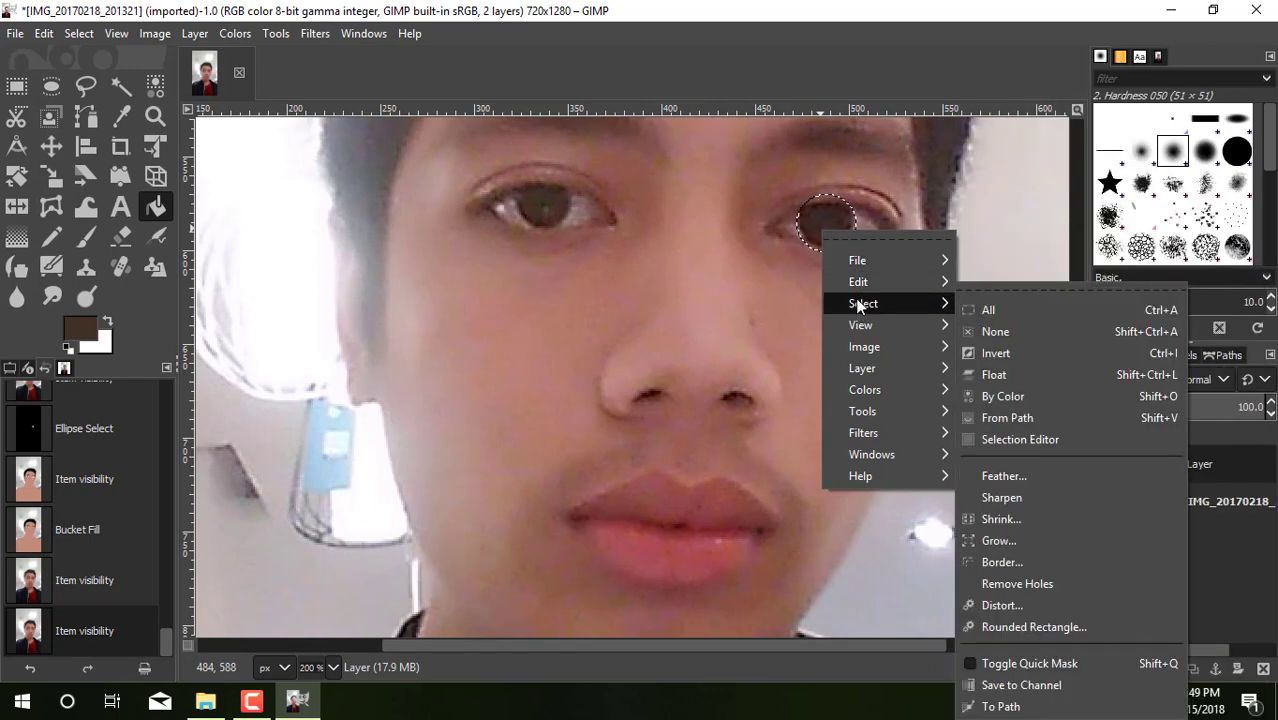
{"action": "left_click", "coordinate": [971, 332]}
Step: Place anchors around the upper and lower lips to form a closed lip outline
{"action": "scroll", "coordinate": [1078, 368], "scroll_direction": "down", "scroll_amount": 4}
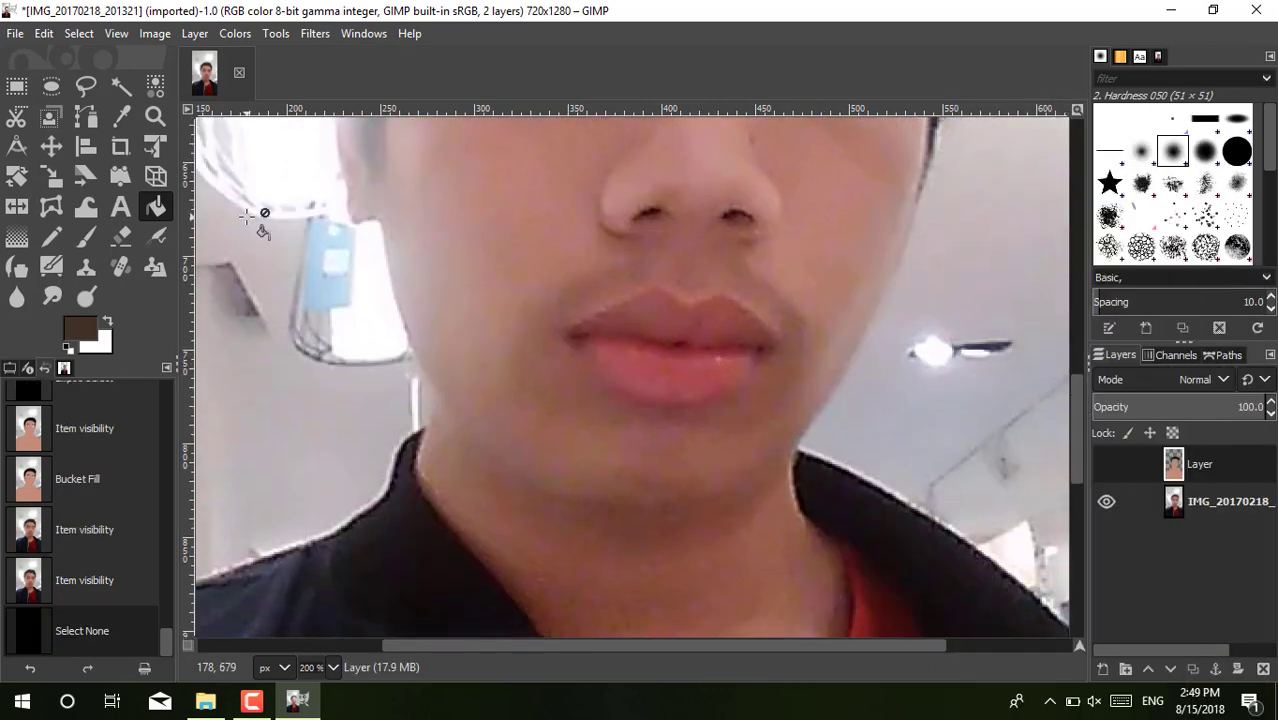
{"action": "left_click", "coordinate": [85, 116]}
{"action": "left_click", "coordinate": [599, 313]}
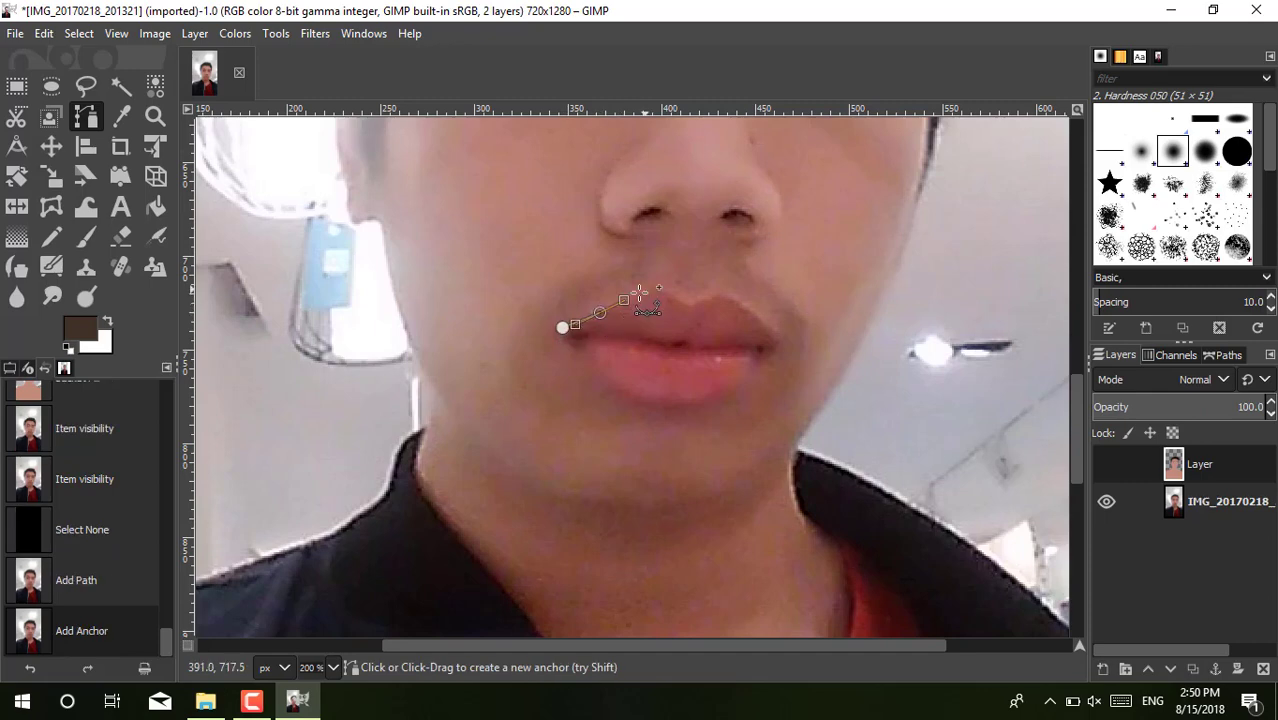
{"action": "left_click", "coordinate": [651, 288]}
{"action": "left_click", "coordinate": [690, 305]}
{"action": "left_click", "coordinate": [752, 313]}
{"action": "left_click", "coordinate": [780, 343]}
{"action": "left_click", "coordinate": [760, 364]}
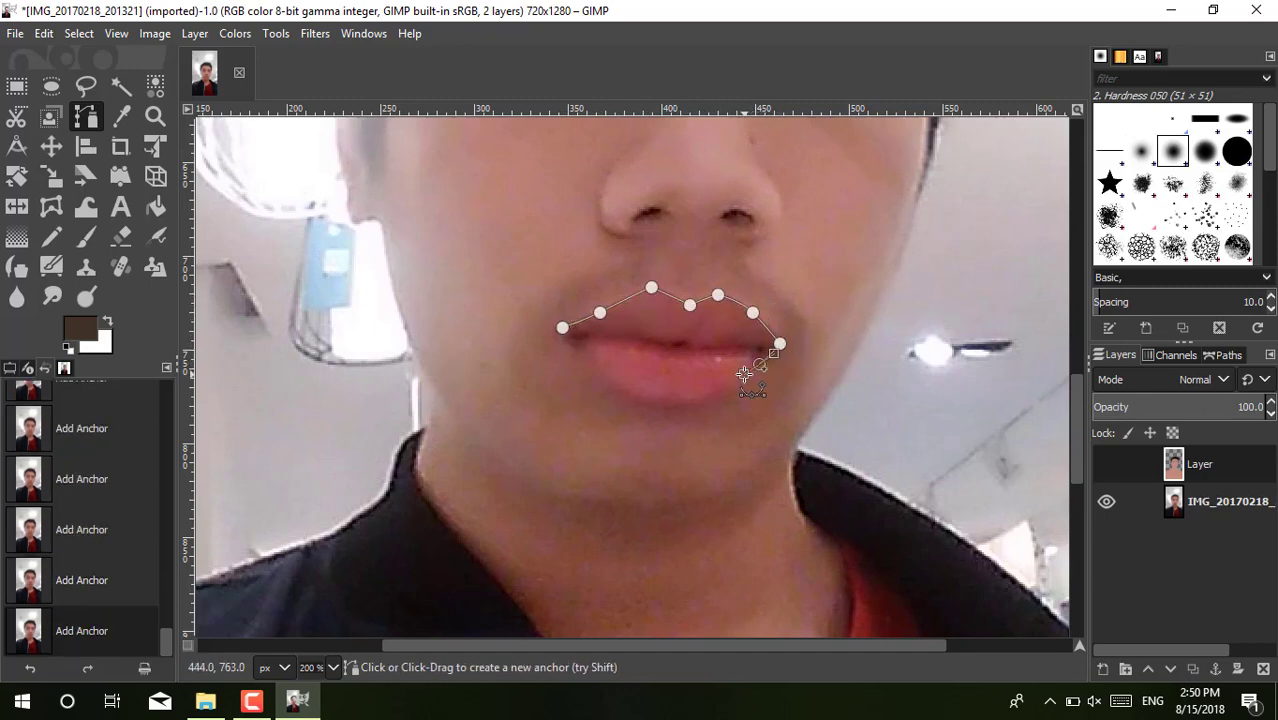
{"action": "left_click", "coordinate": [734, 391]}
{"action": "left_click_drag", "start_coordinate": [686, 403], "coordinate": [665, 403]}
{"action": "left_click", "coordinate": [633, 392]}
{"action": "left_click", "coordinate": [603, 371]}
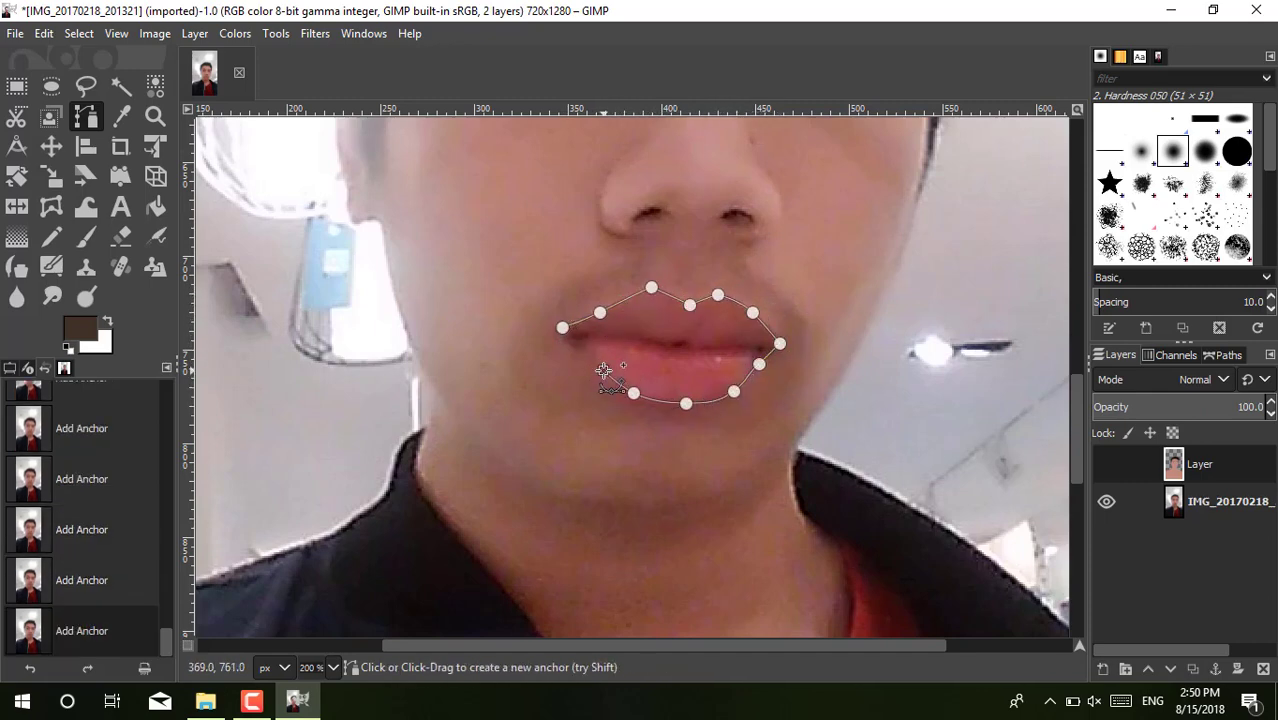
{"action": "left_click", "coordinate": [586, 349]}
{"action": "left_click", "coordinate": [563, 327], "text": "ctrl"}
{"action": "left_click", "coordinate": [1107, 463]}
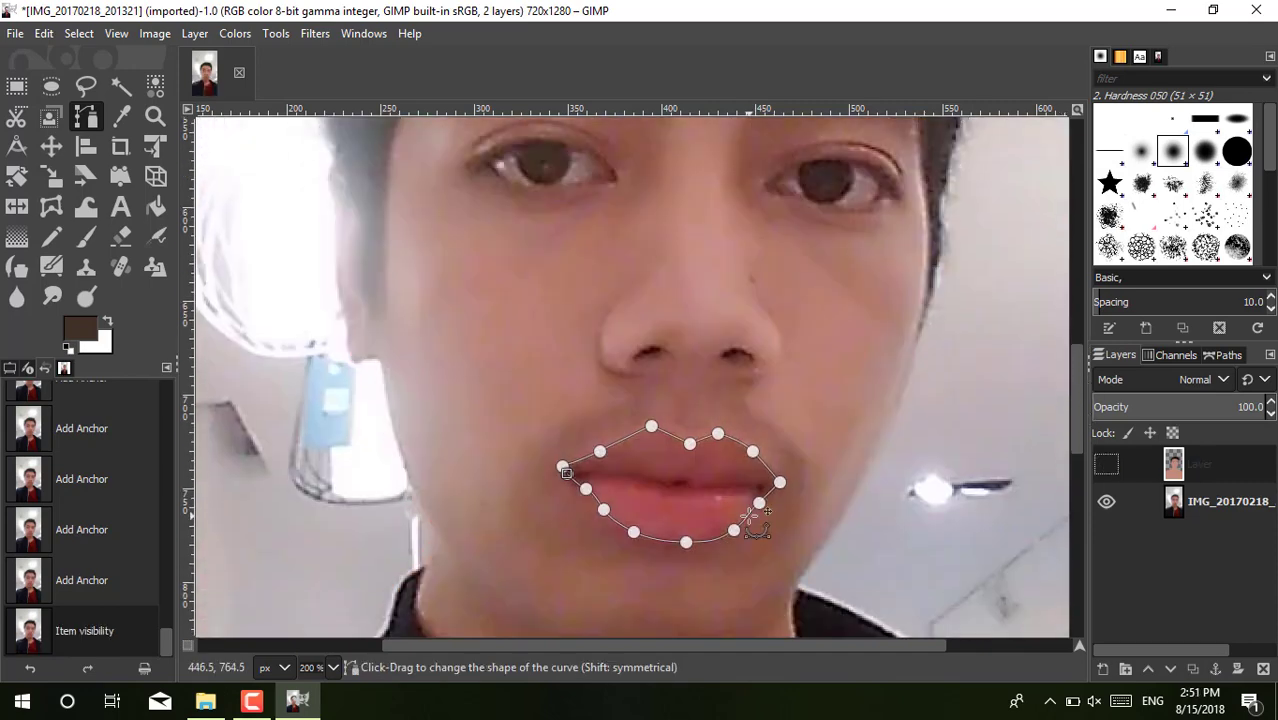
Step: Drag the lip anchors and curves to fit the lower lip and mouth corners
{"action": "left_click_drag", "start_coordinate": [734, 530], "coordinate": [697, 542]}
{"action": "left_click_drag", "start_coordinate": [686, 542], "coordinate": [678, 538]}
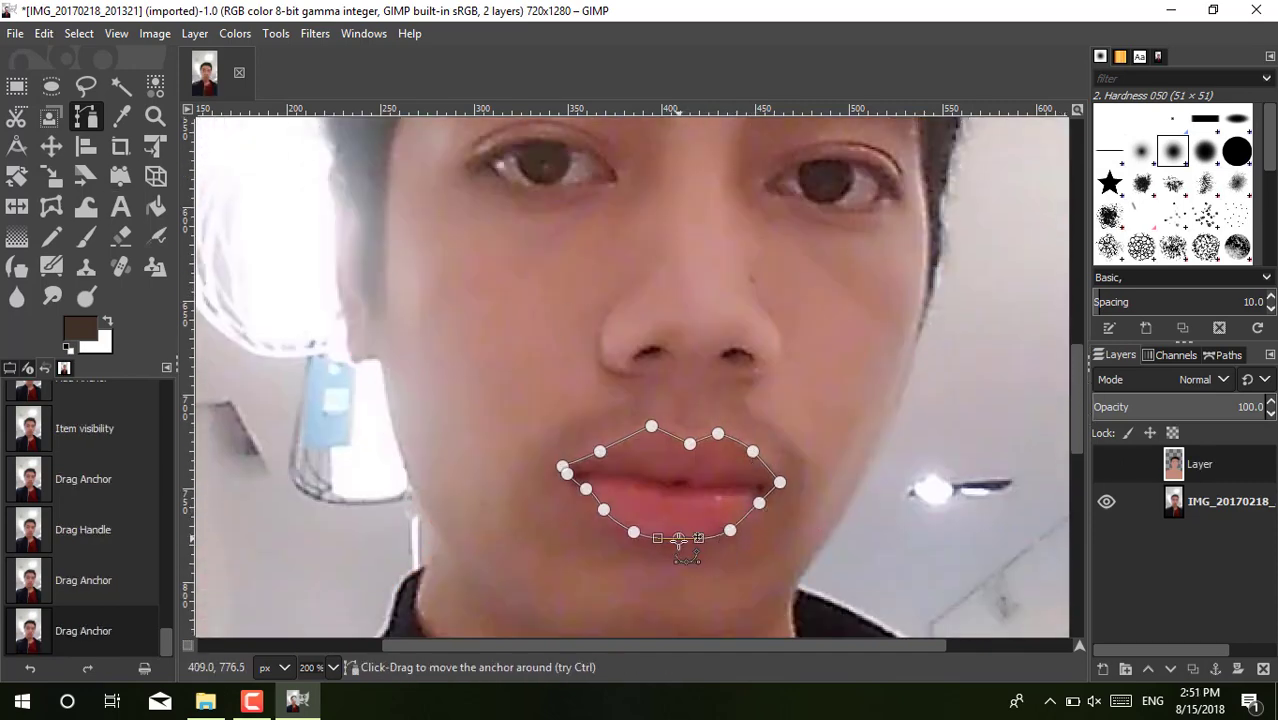
{"action": "left_click_drag", "start_coordinate": [603, 510], "coordinate": [609, 515]}
{"action": "left_click_drag", "start_coordinate": [562, 467], "coordinate": [561, 473]}
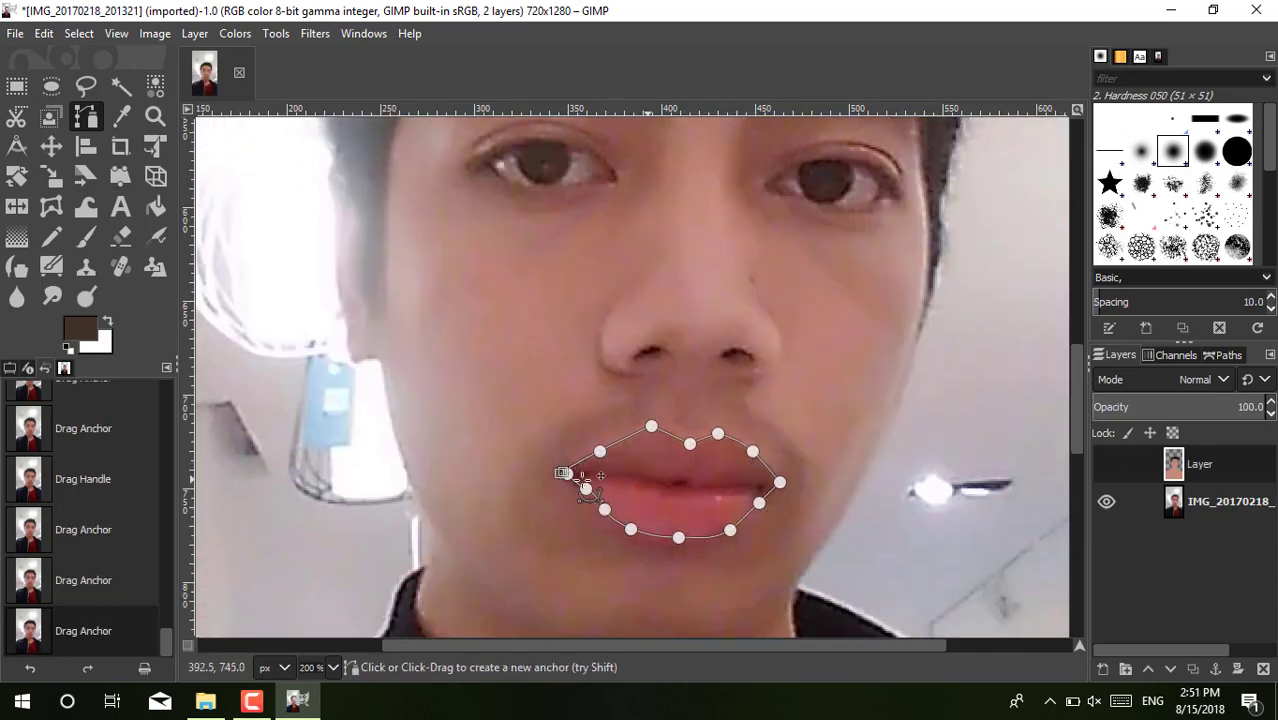
{"action": "mouse_move", "coordinate": [731, 523]}
{"action": "left_mouse_down"}
{"action": "mouse_move", "coordinate": [746, 512]}
{"action": "mouse_move", "coordinate": [710, 537]}
{"action": "mouse_move", "coordinate": [673, 533]}
{"action": "mouse_move", "coordinate": [696, 542]}
{"action": "mouse_move", "coordinate": [629, 525]}
{"action": "left_mouse_up"}
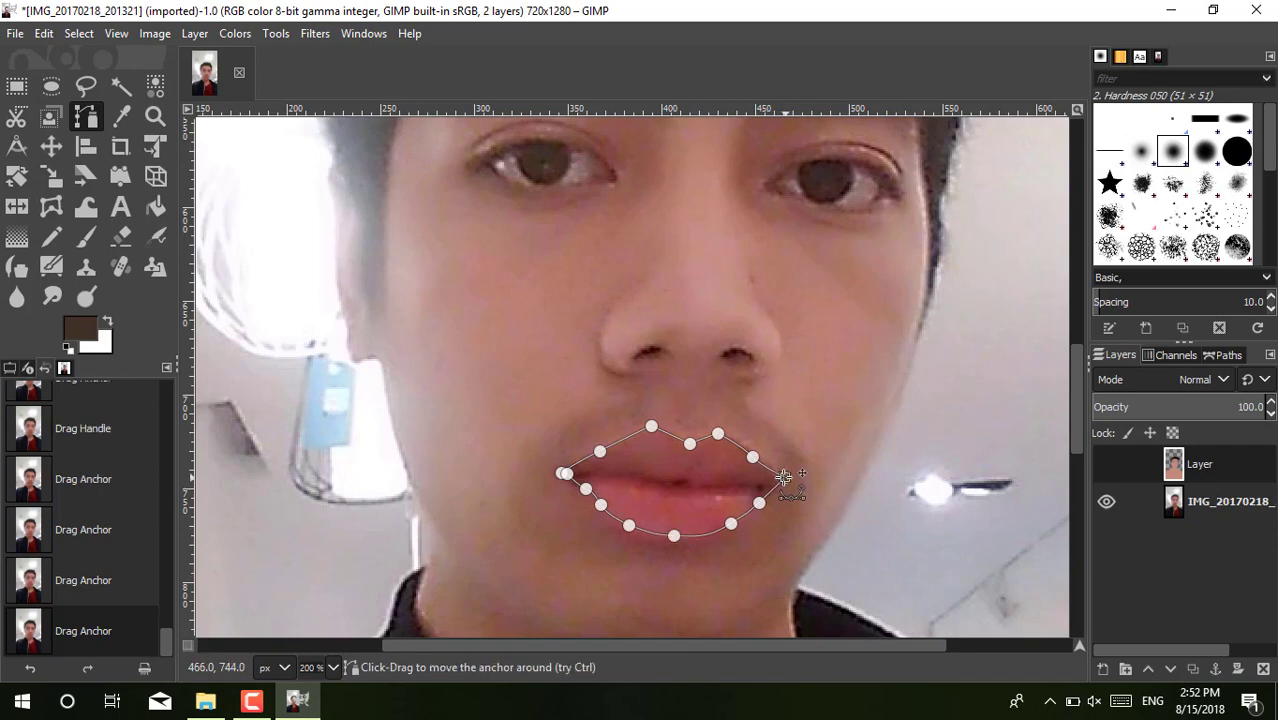
{"action": "left_click_drag", "start_coordinate": [779, 482], "coordinate": [785, 480]}
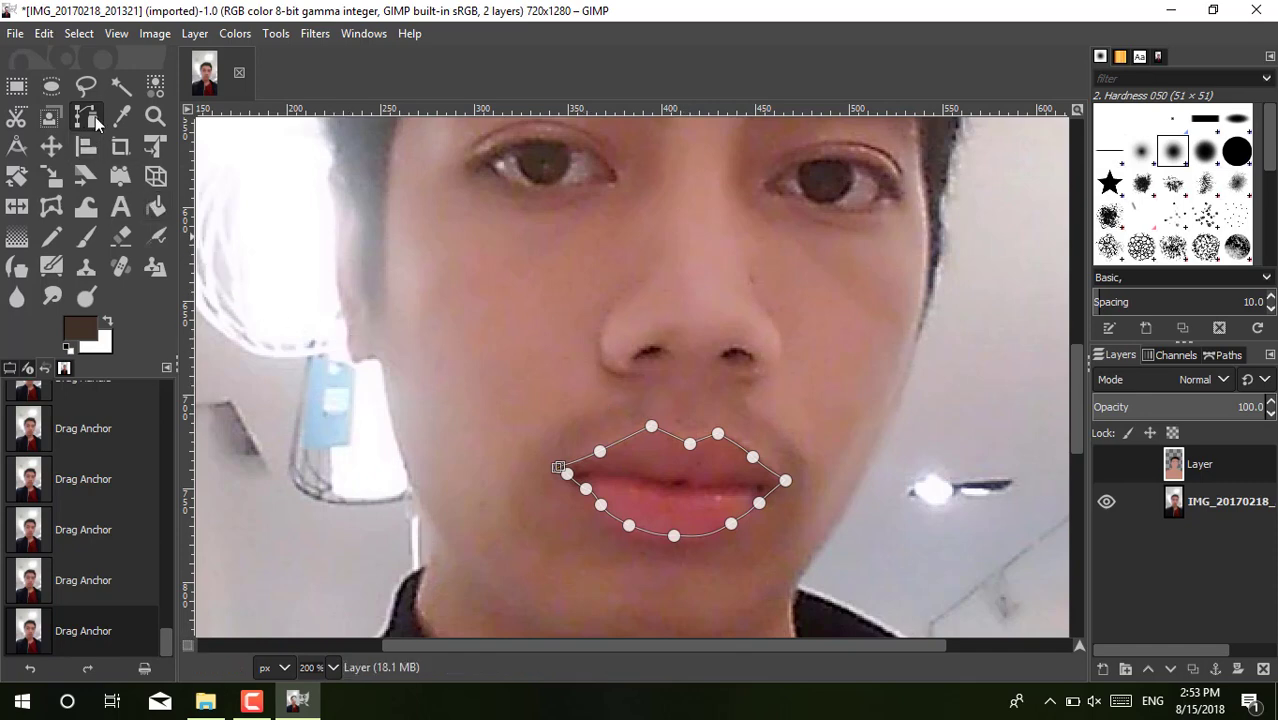
Step: Fill the lip path selection with red b04d52 sampled from the photo, then hide the photo layer
{"action": "right_click", "coordinate": [680, 478]}
{"action": "mouse_move", "coordinate": [717, 296]}
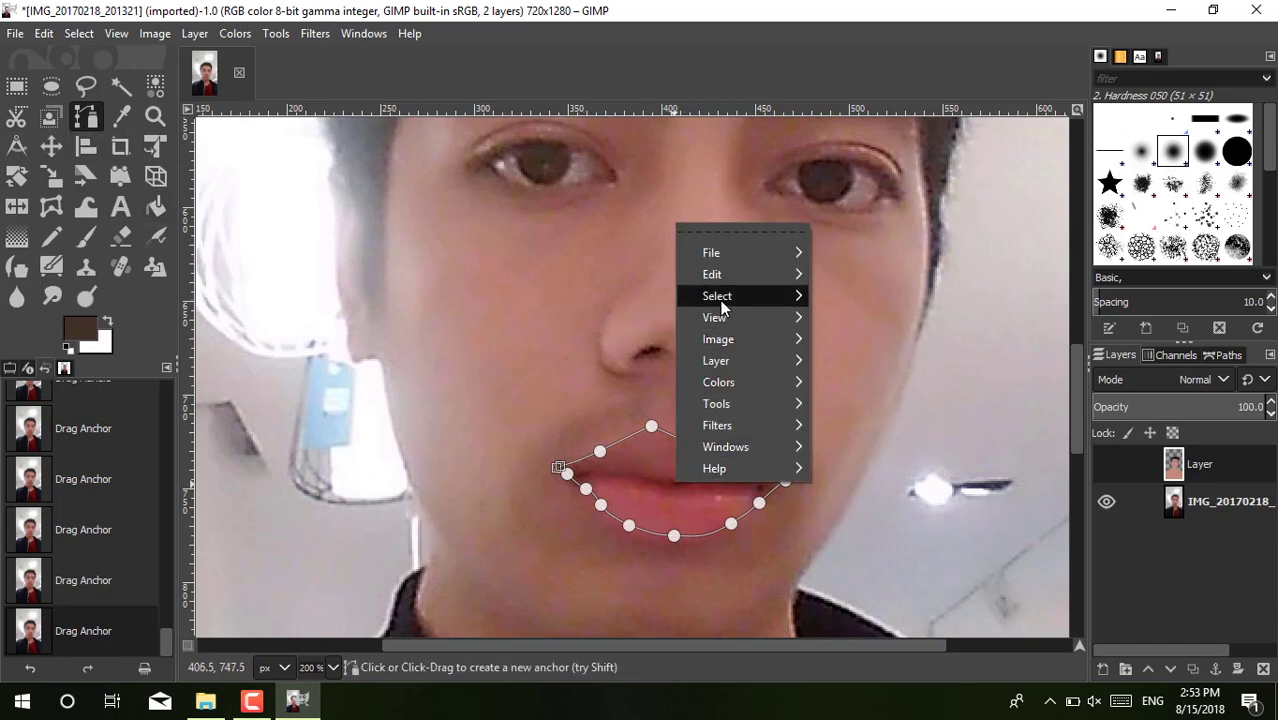
{"action": "left_click", "coordinate": [860, 417]}
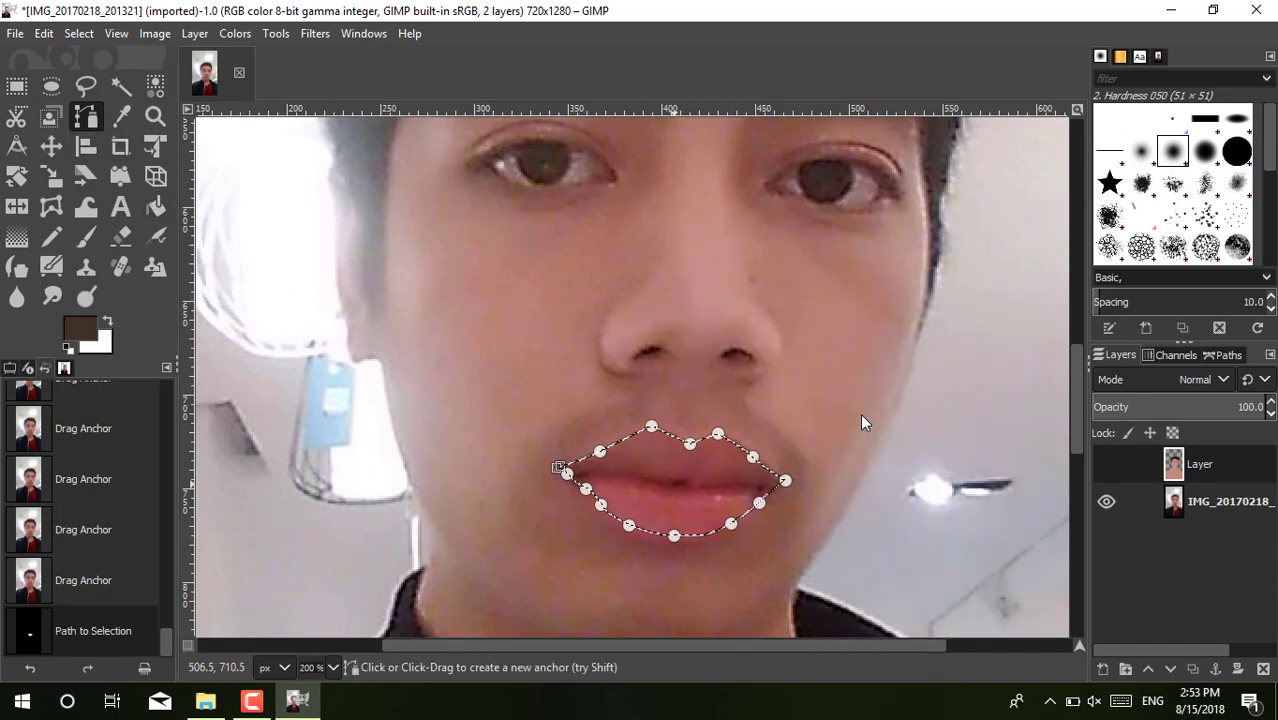
{"action": "left_click", "coordinate": [155, 206]}
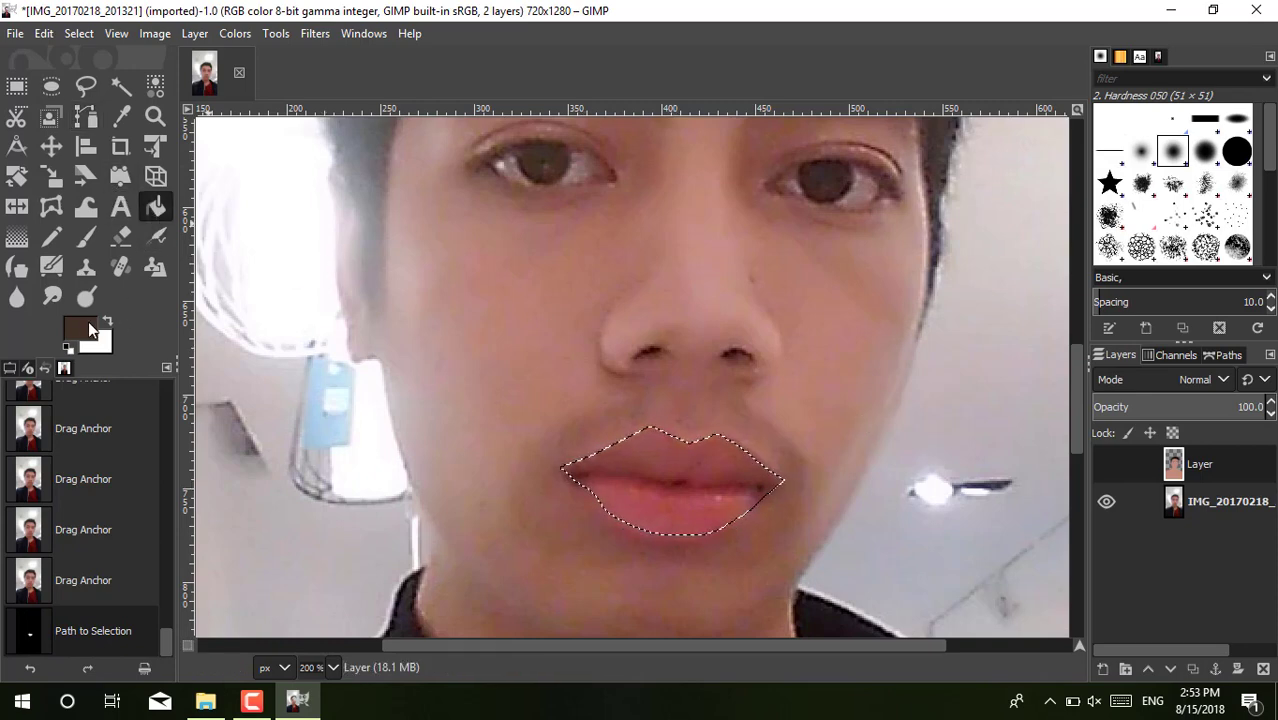
{"action": "left_click", "coordinate": [86, 322]}
{"action": "left_click", "coordinate": [359, 400]}
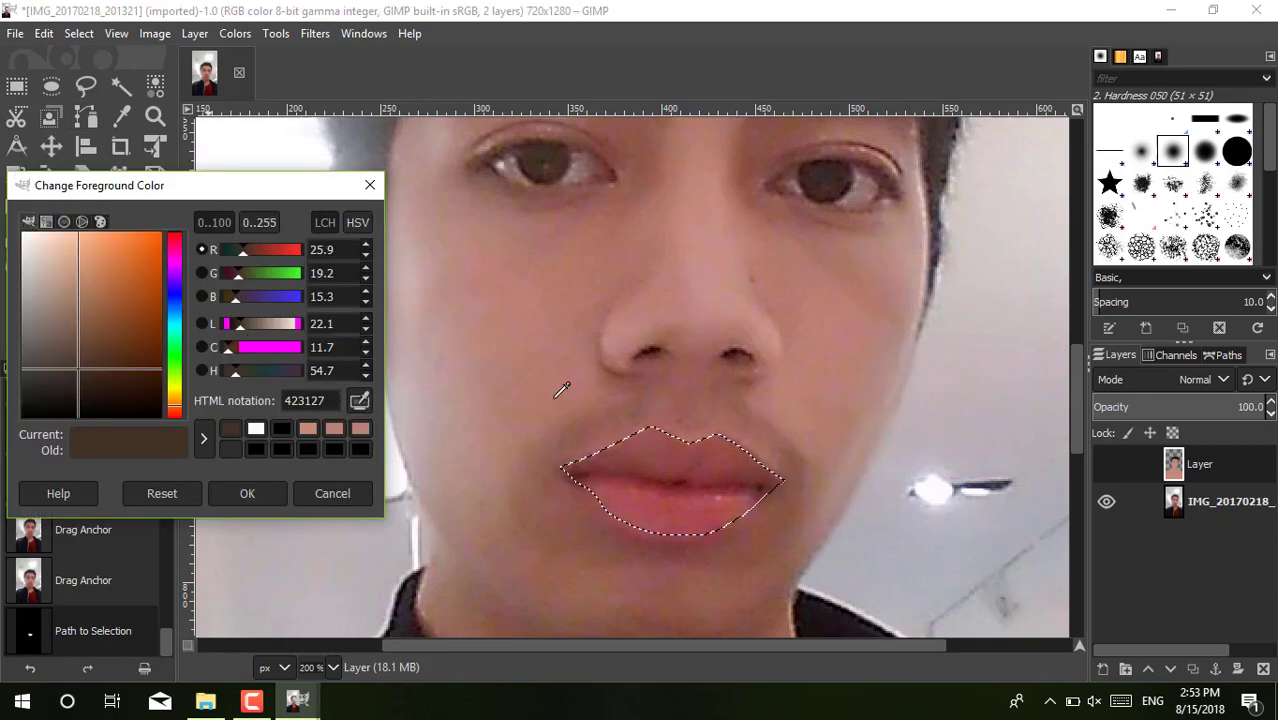
{"action": "left_click", "coordinate": [650, 495]}
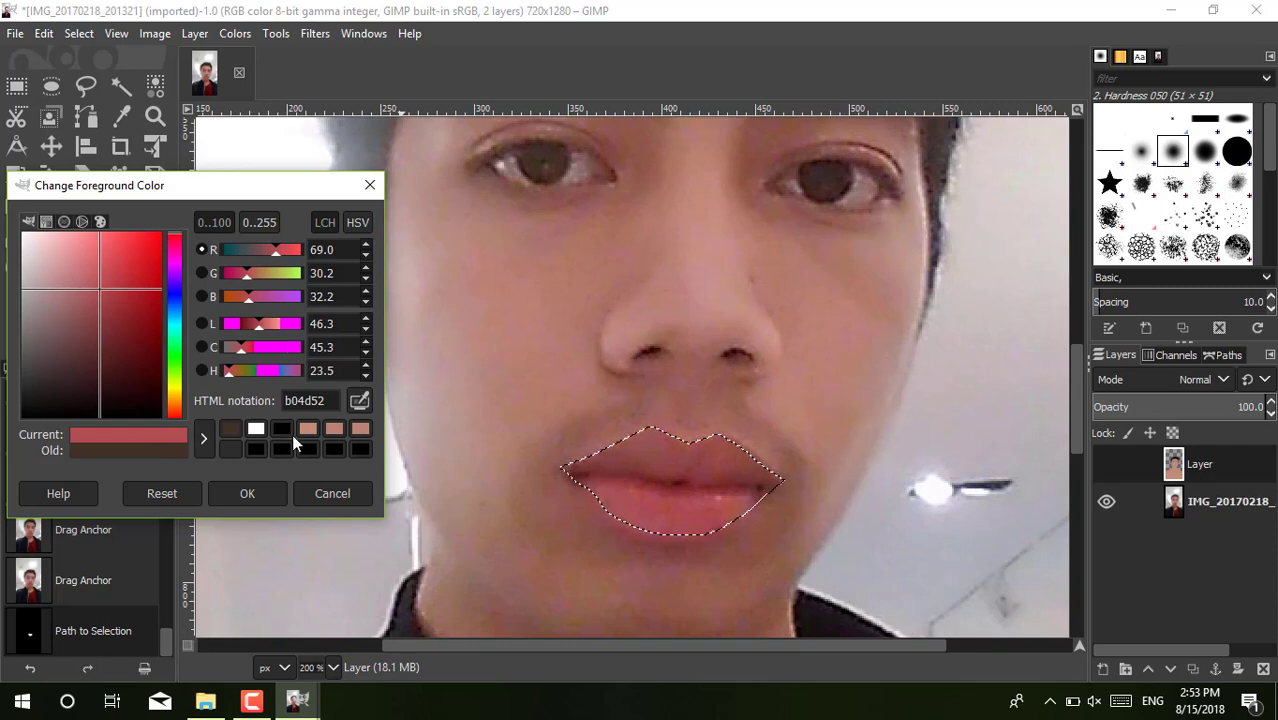
{"action": "left_click", "coordinate": [256, 490]}
{"action": "left_click", "coordinate": [1106, 464]}
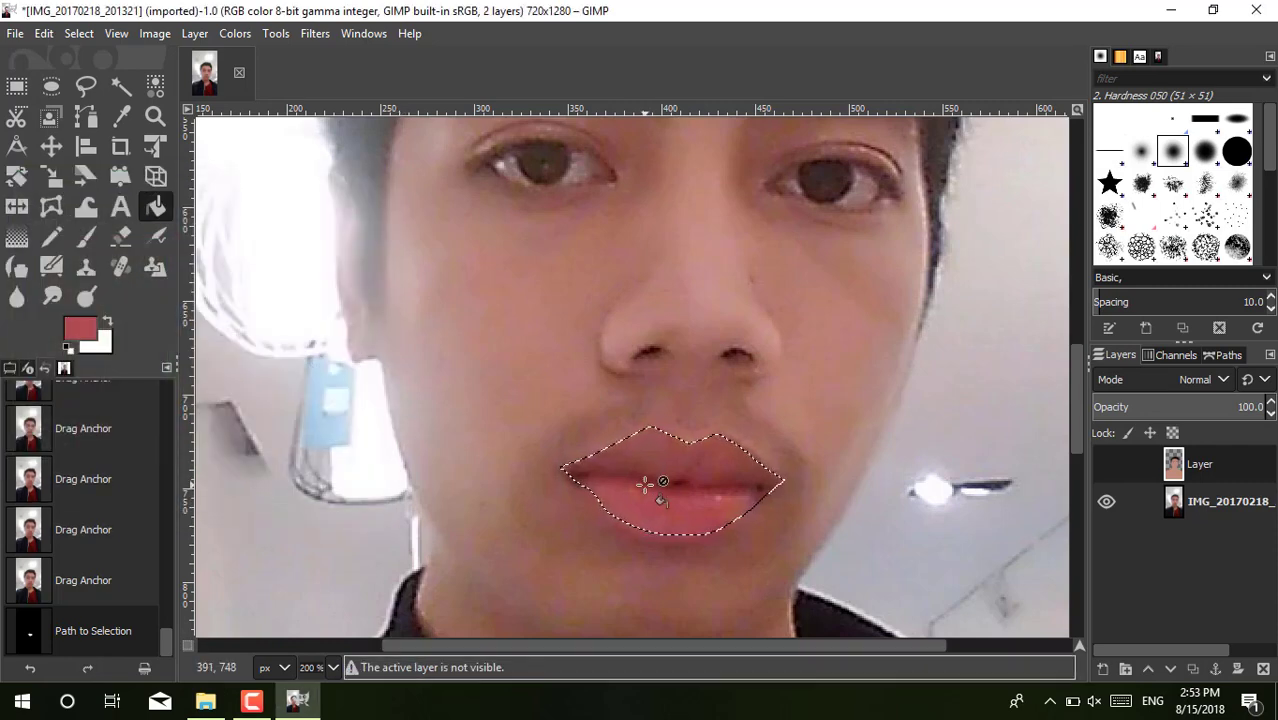
{"action": "left_click", "coordinate": [1106, 464]}
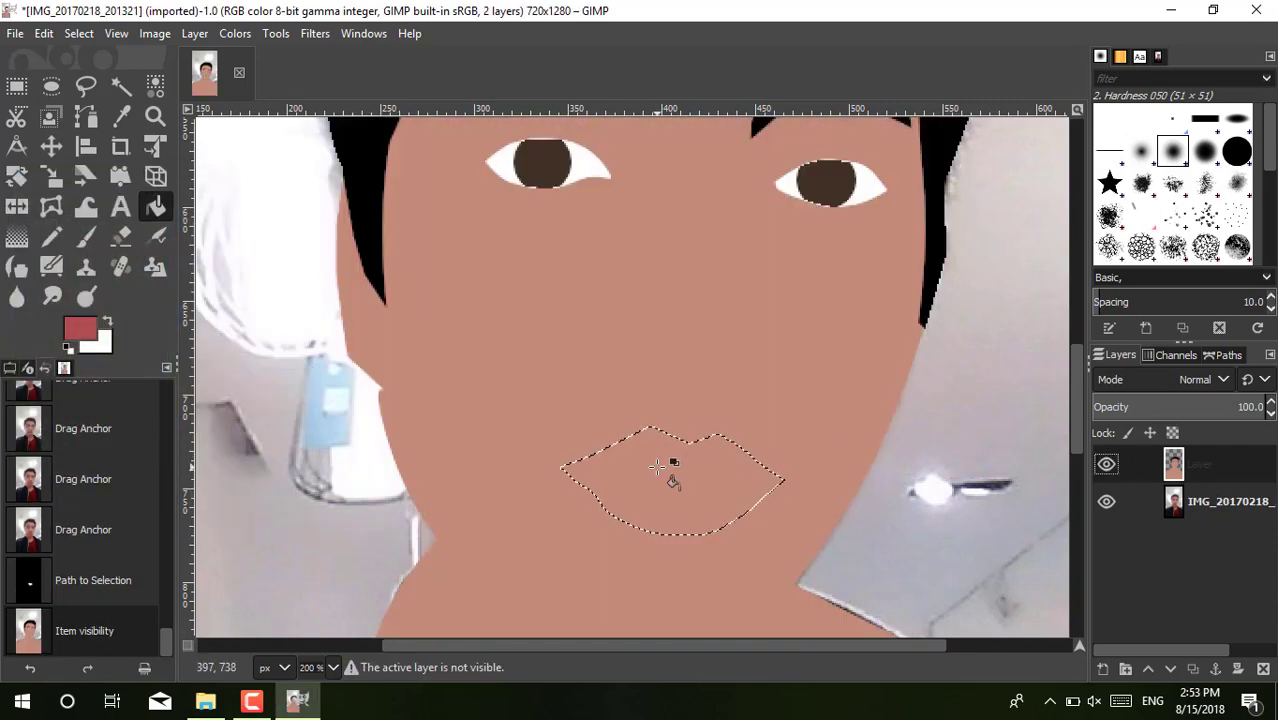
{"action": "left_click", "coordinate": [670, 470]}
{"action": "left_click", "coordinate": [1108, 499]}
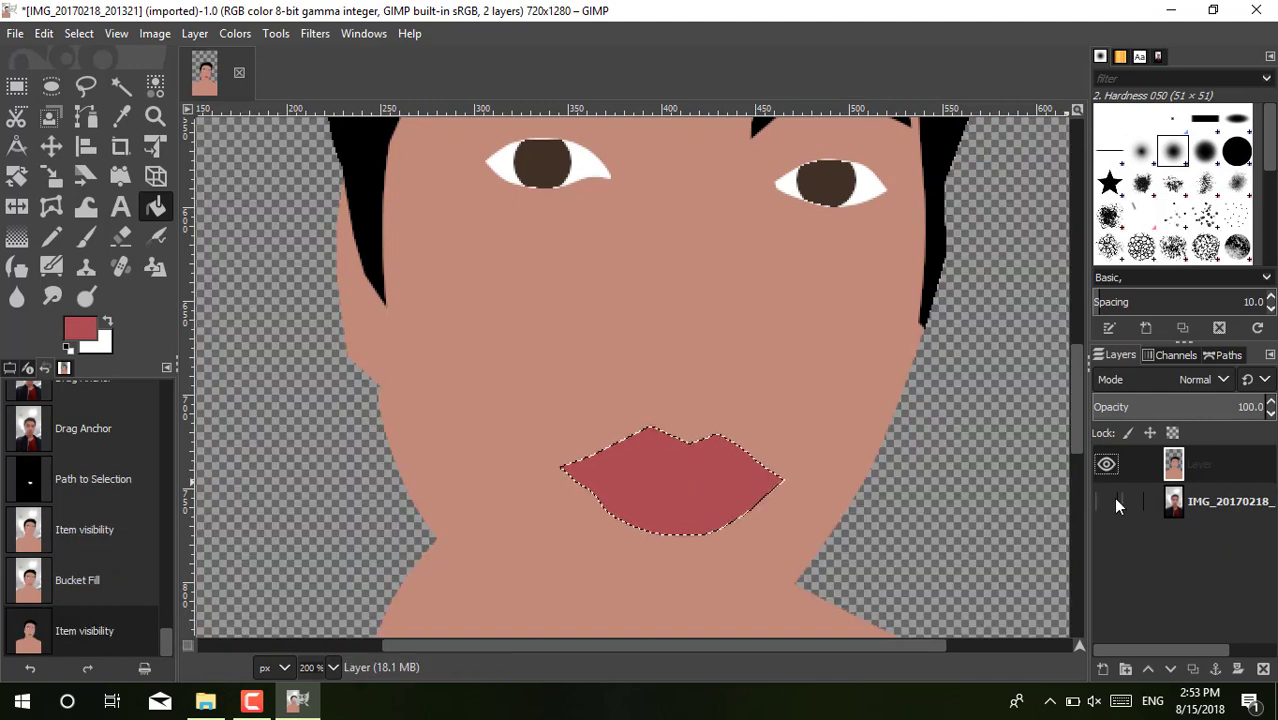
Step: Raise the photo layer above the cartoon, zoom to 800% on the lips, and choose the Paintbrush
{"action": "left_click", "coordinate": [1199, 508]}
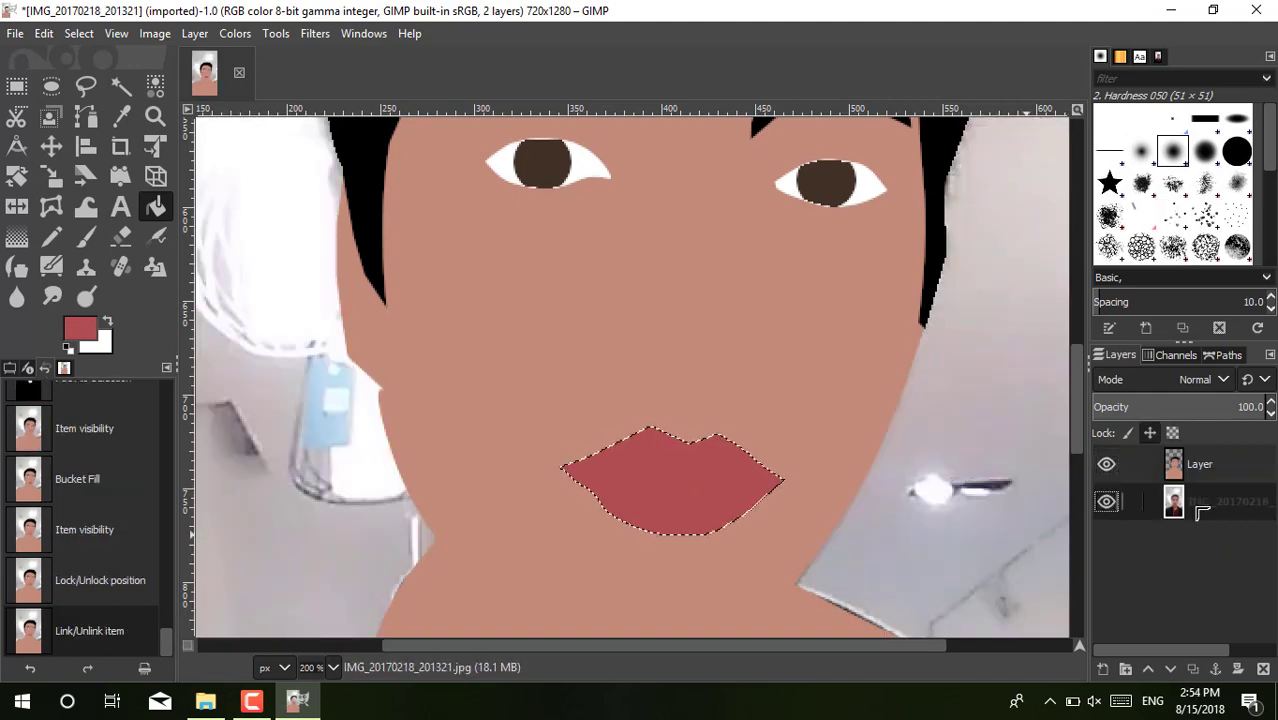
{"action": "left_click", "coordinate": [1147, 669]}
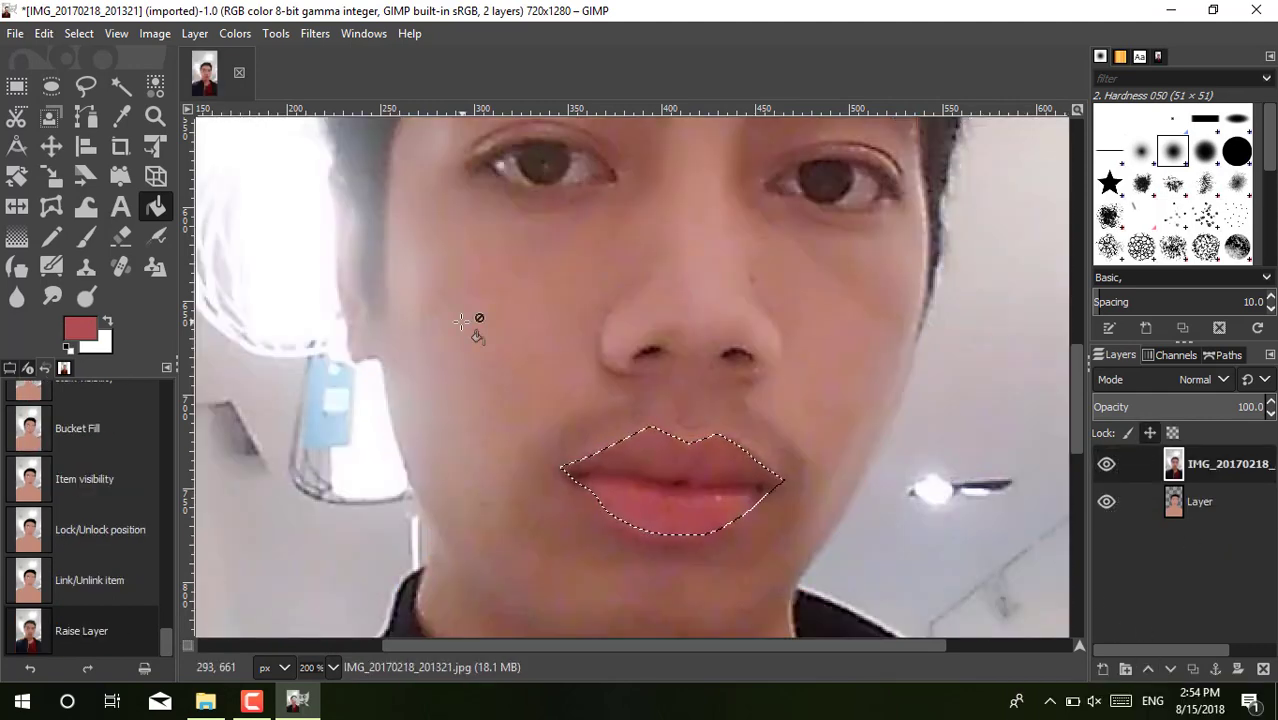
{"action": "left_click", "coordinate": [686, 468]}
{"action": "left_click", "coordinate": [686, 470]}
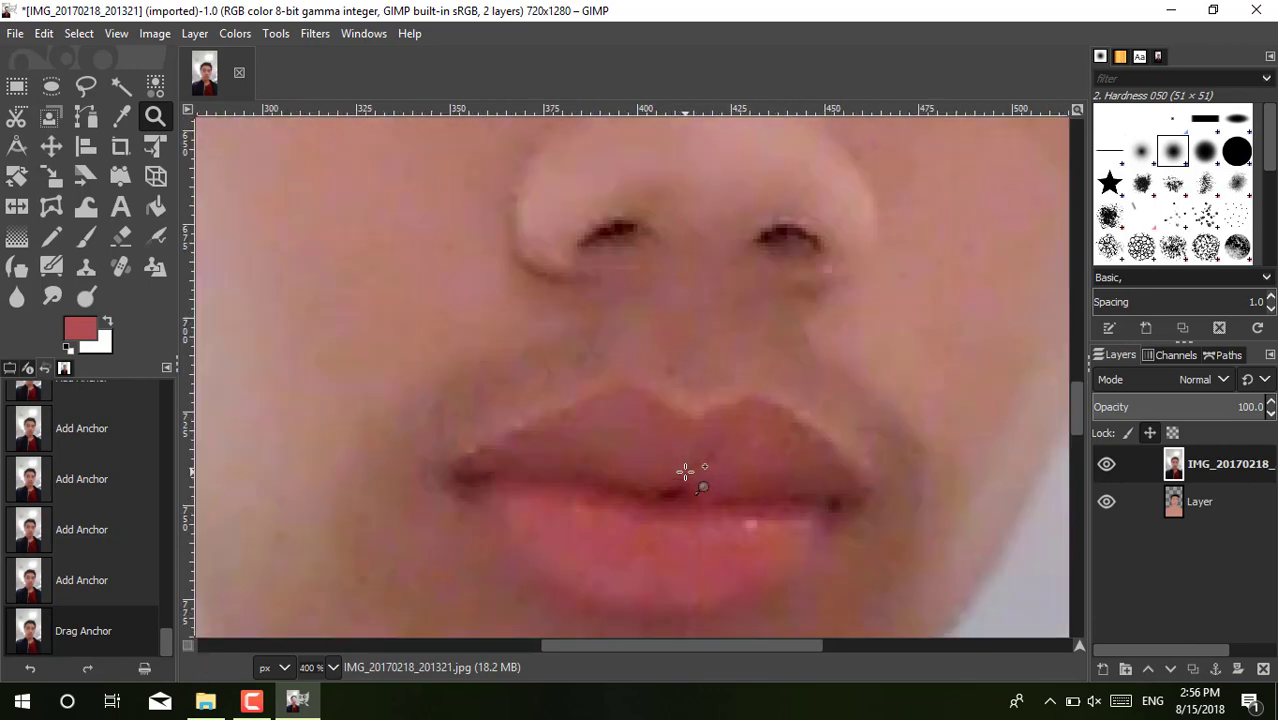
{"action": "left_click", "coordinate": [686, 470]}
{"action": "left_click_drag", "start_coordinate": [1072, 415], "coordinate": [1077, 422]}
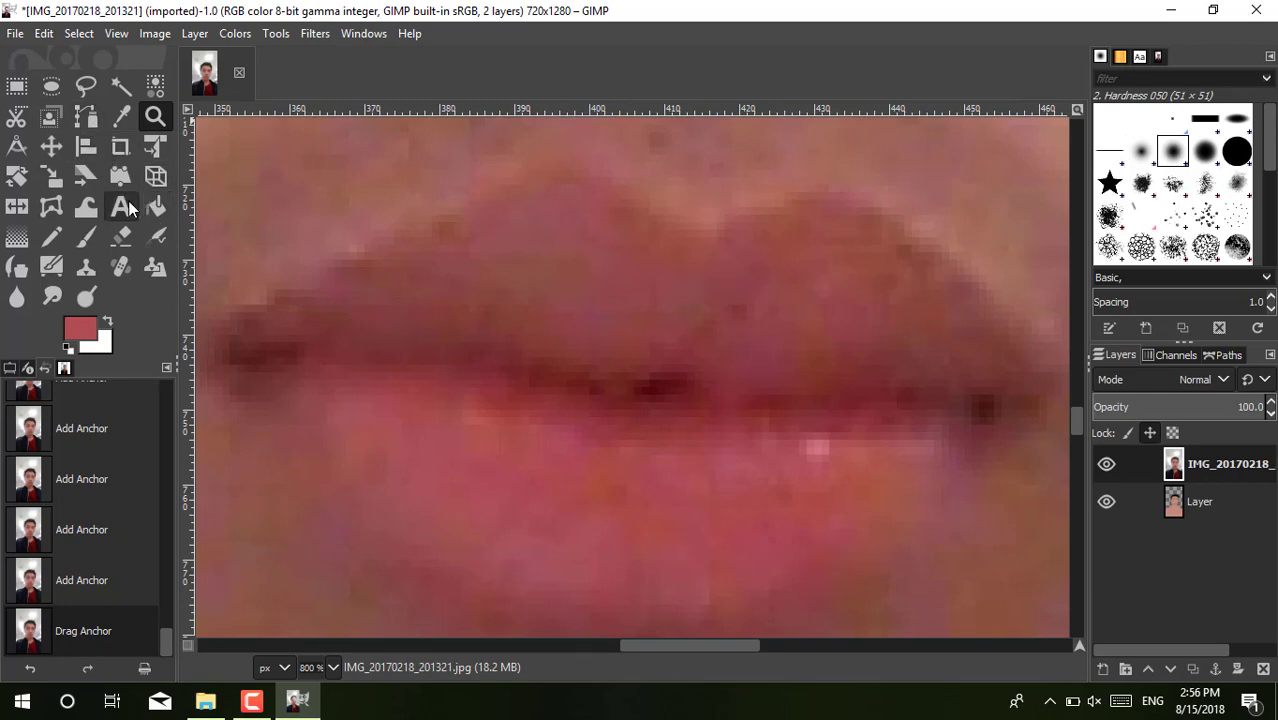
{"action": "left_click", "coordinate": [86, 236]}
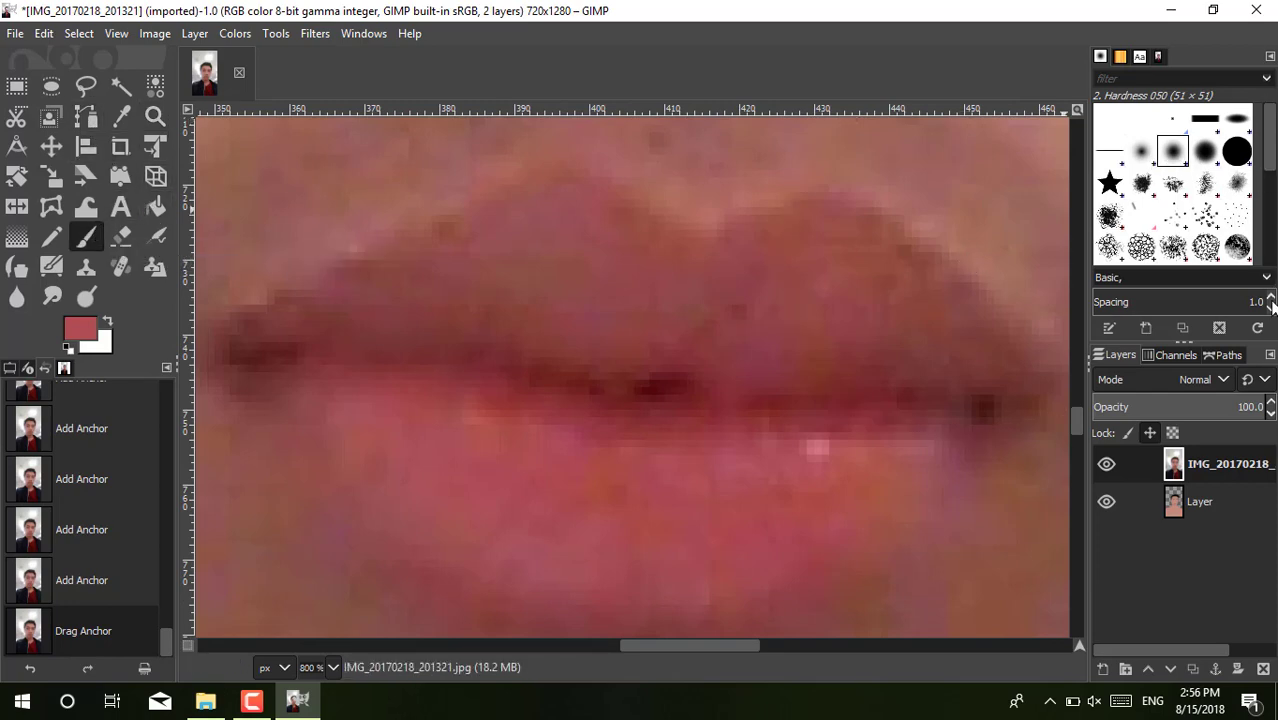
{"action": "mouse_move", "coordinate": [1268, 168]}
{"action": "left_mouse_down"}
{"action": "mouse_move", "coordinate": [1269, 270]}
{"action": "mouse_move", "coordinate": [1271, 142]}
{"action": "left_mouse_up"}
{"action": "key", "text": "ctrl"}
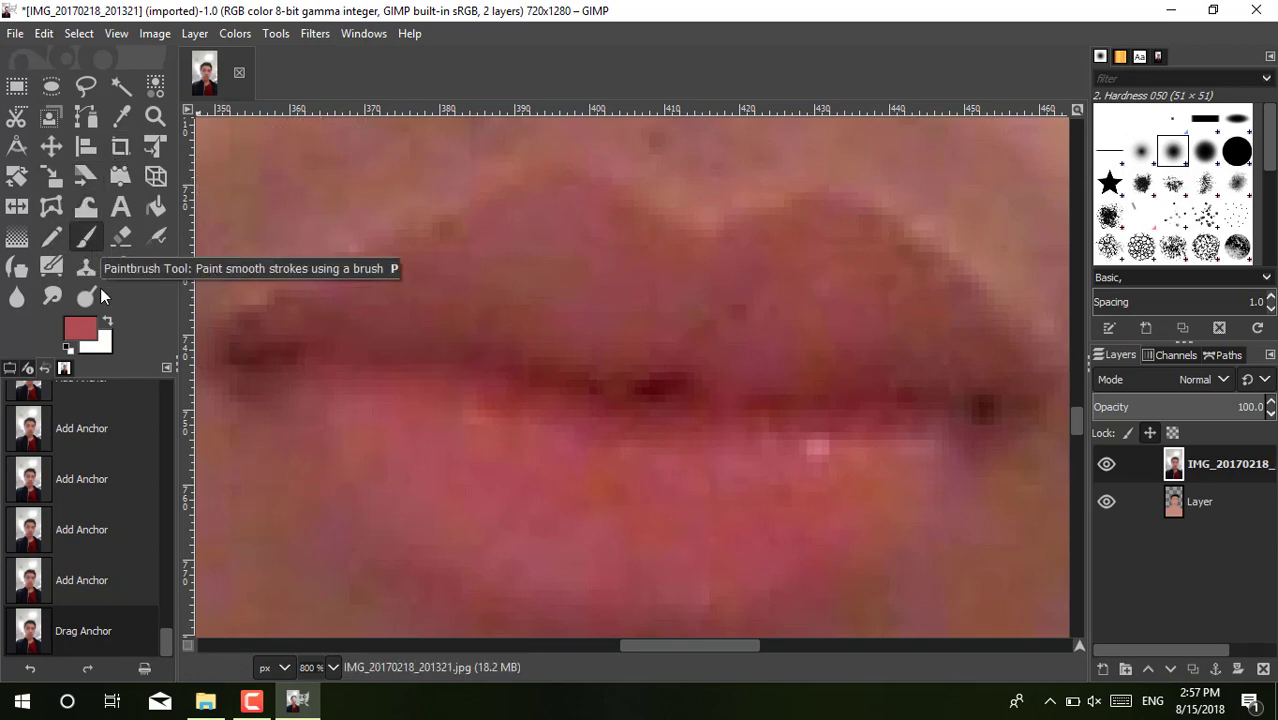
Step: Set the paintbrush size to 2 in the tool options
{"action": "left_click", "coordinate": [28, 368]}
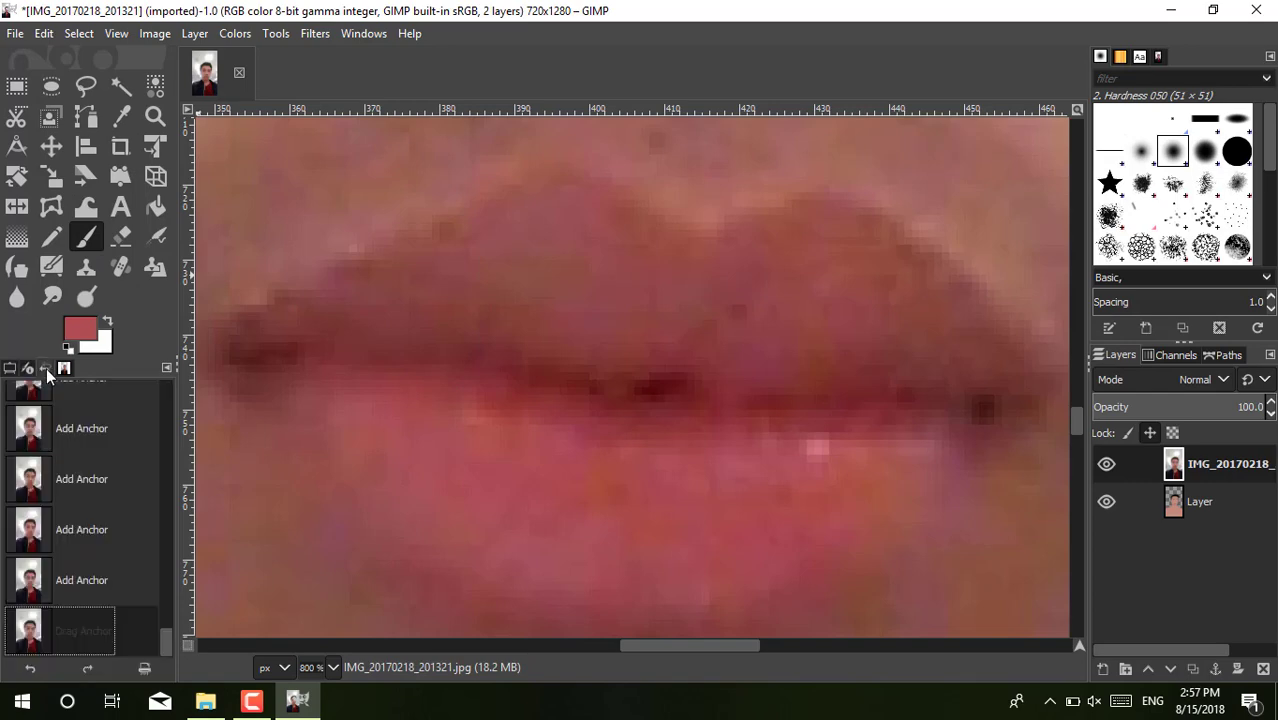
{"action": "left_click", "coordinate": [65, 368]}
{"action": "left_click", "coordinate": [12, 369]}
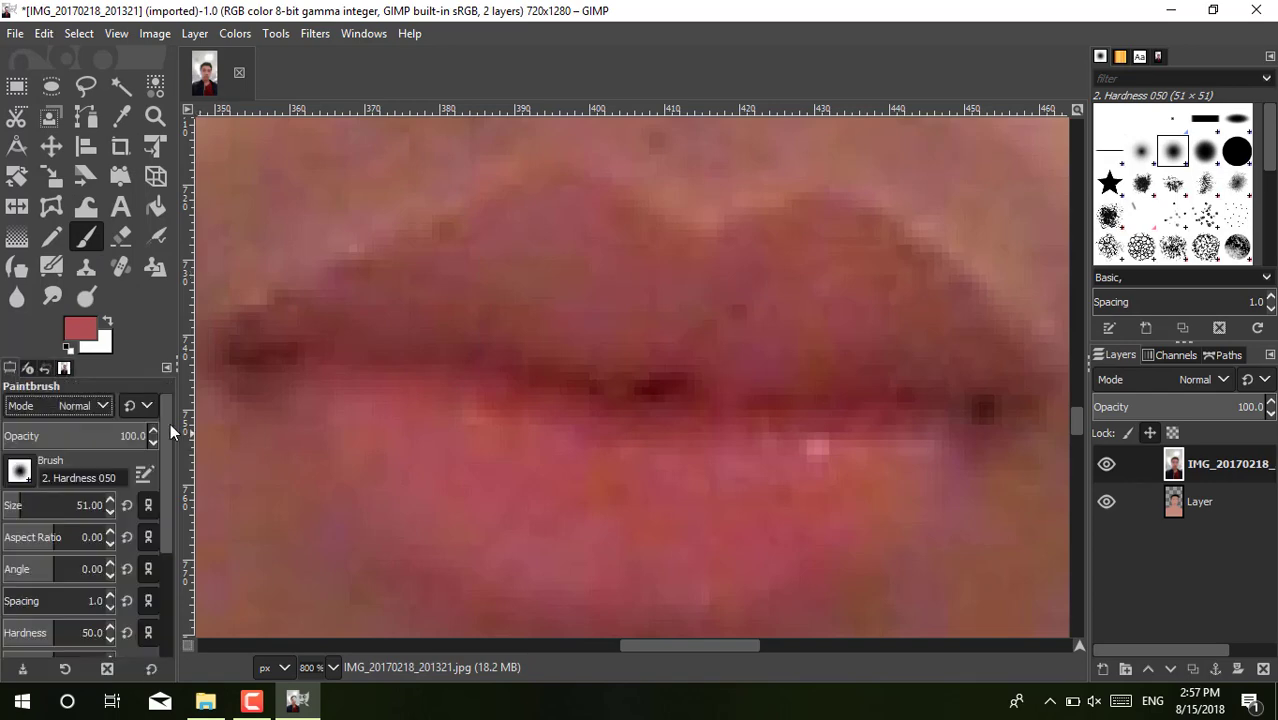
{"action": "scroll", "coordinate": [170, 423], "scroll_direction": "down", "scroll_amount": 2}
{"action": "scroll", "coordinate": [172, 432], "scroll_direction": "up", "scroll_amount": 1}
{"action": "left_click", "coordinate": [115, 477]}
{"action": "type", "text": "30"}
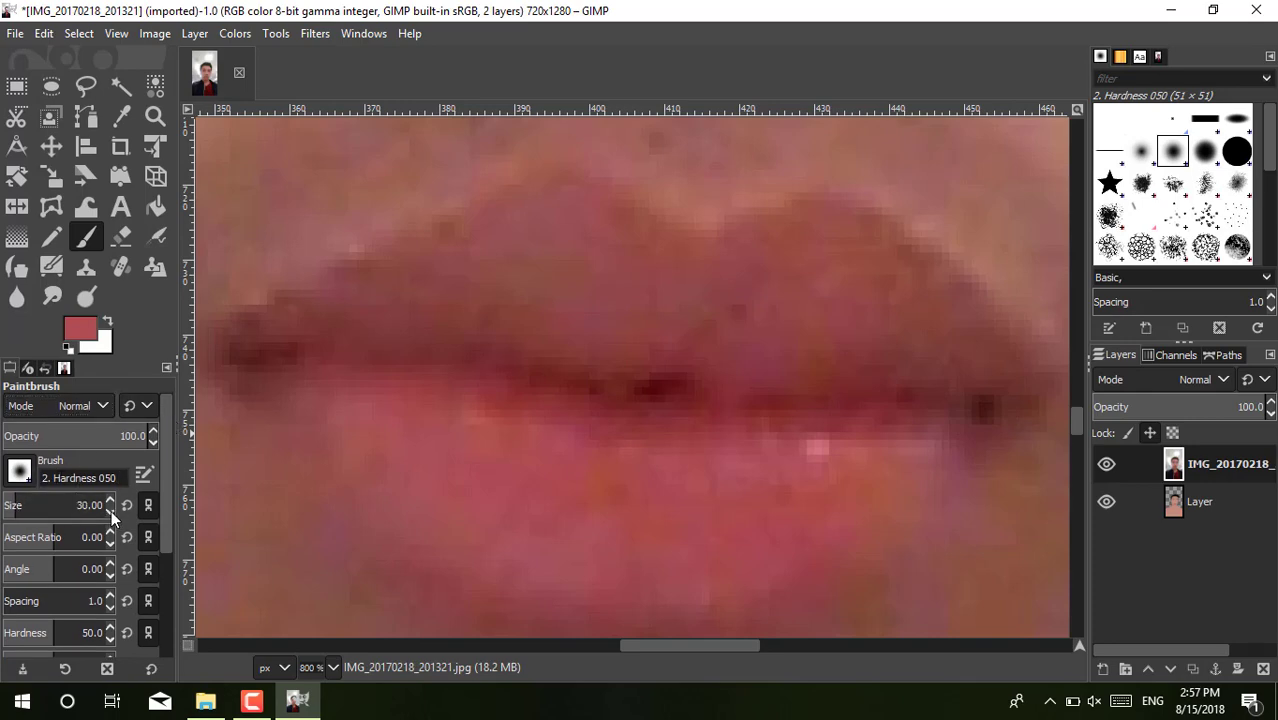
{"action": "left_click", "coordinate": [111, 510]}
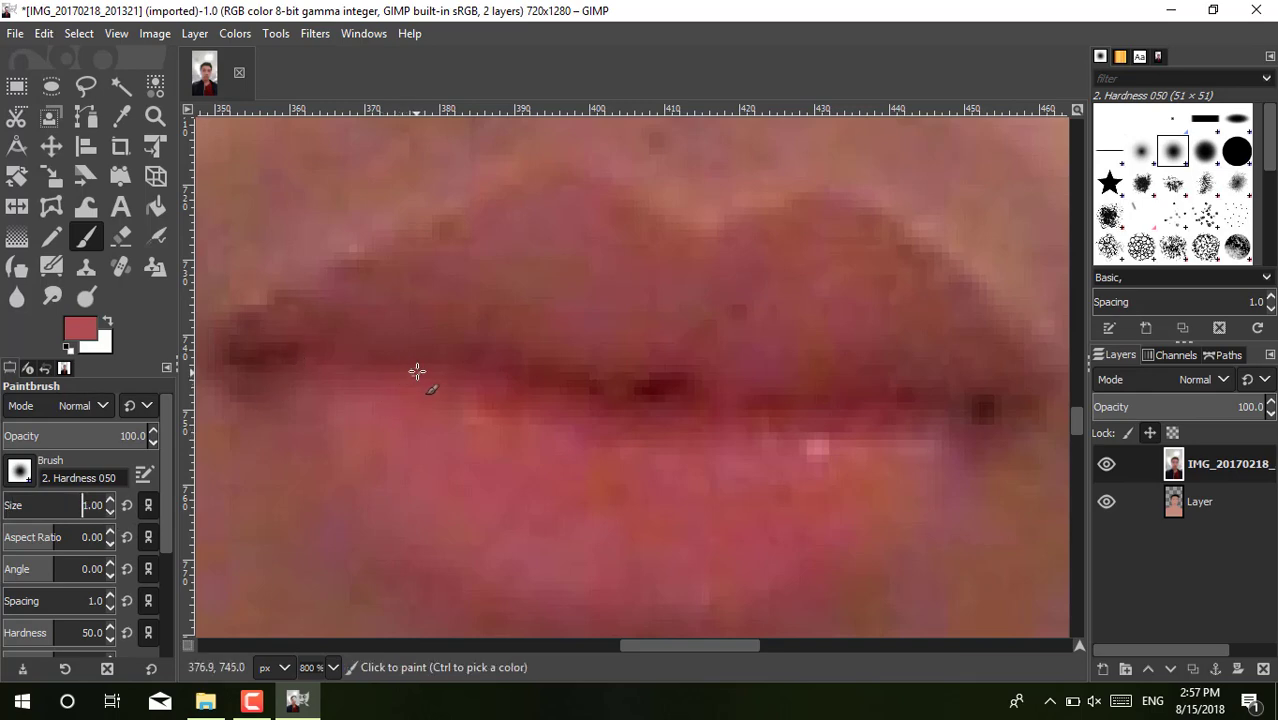
{"action": "left_click", "coordinate": [110, 499]}
{"action": "left_click", "coordinate": [110, 499]}
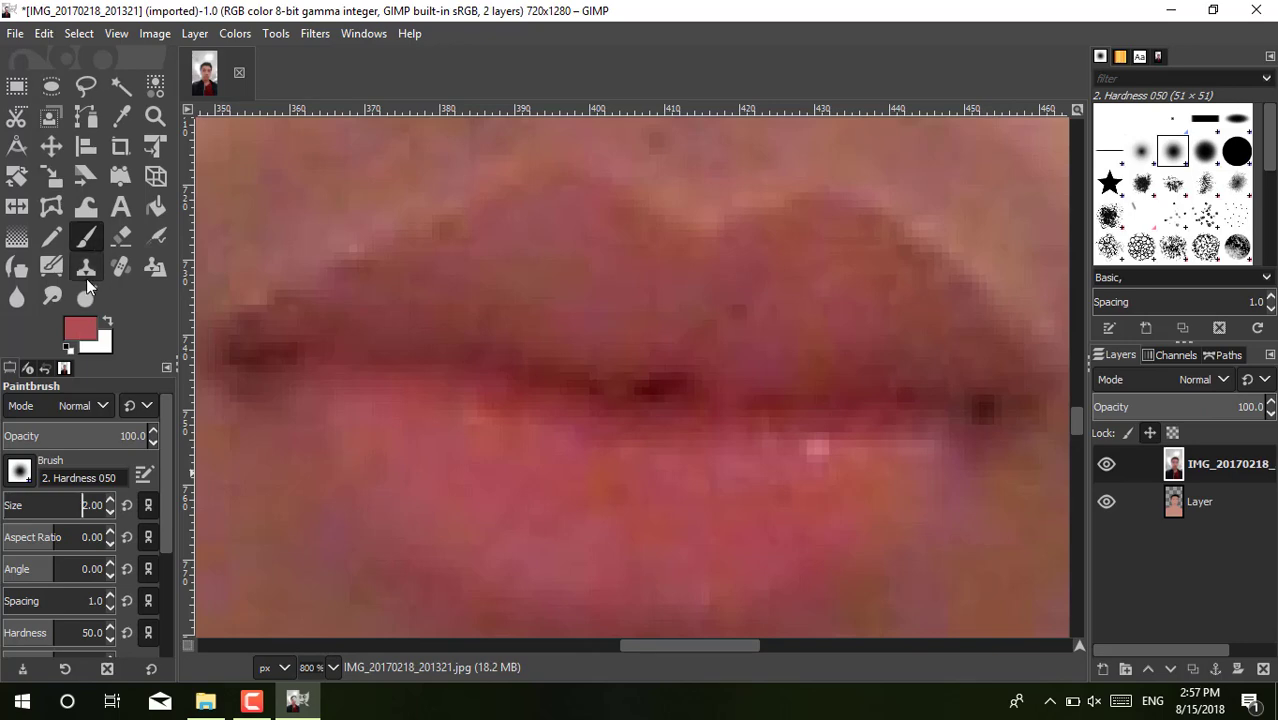
Step: Sample the lip's dark red but cancel to keep the pink, then select the painted lips layer
{"action": "left_click", "coordinate": [82, 330]}
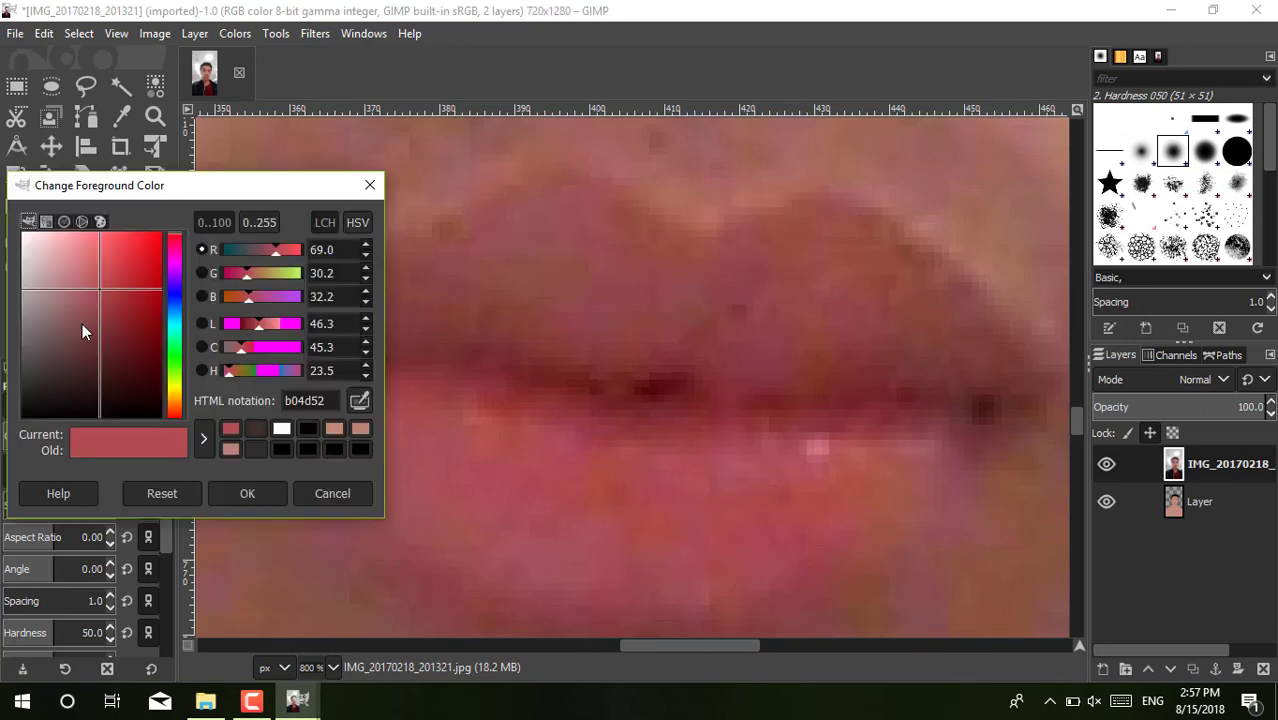
{"action": "left_click", "coordinate": [669, 383]}
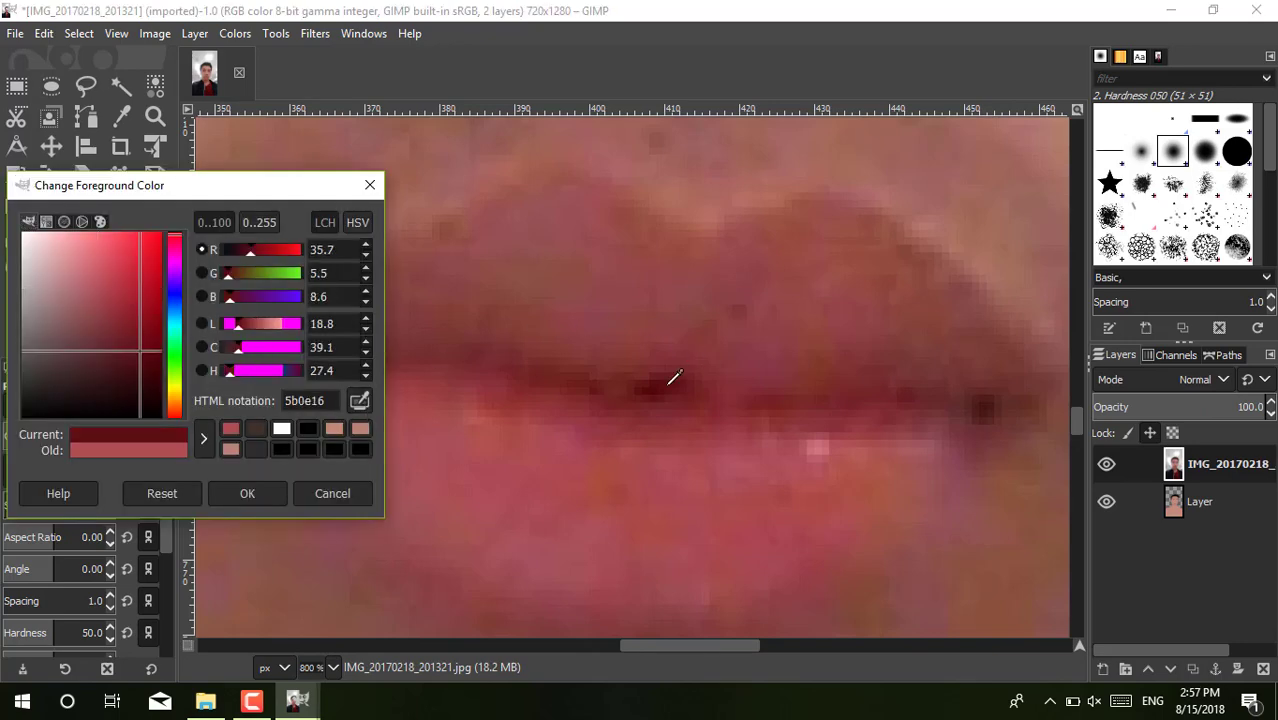
{"action": "left_click", "coordinate": [370, 186]}
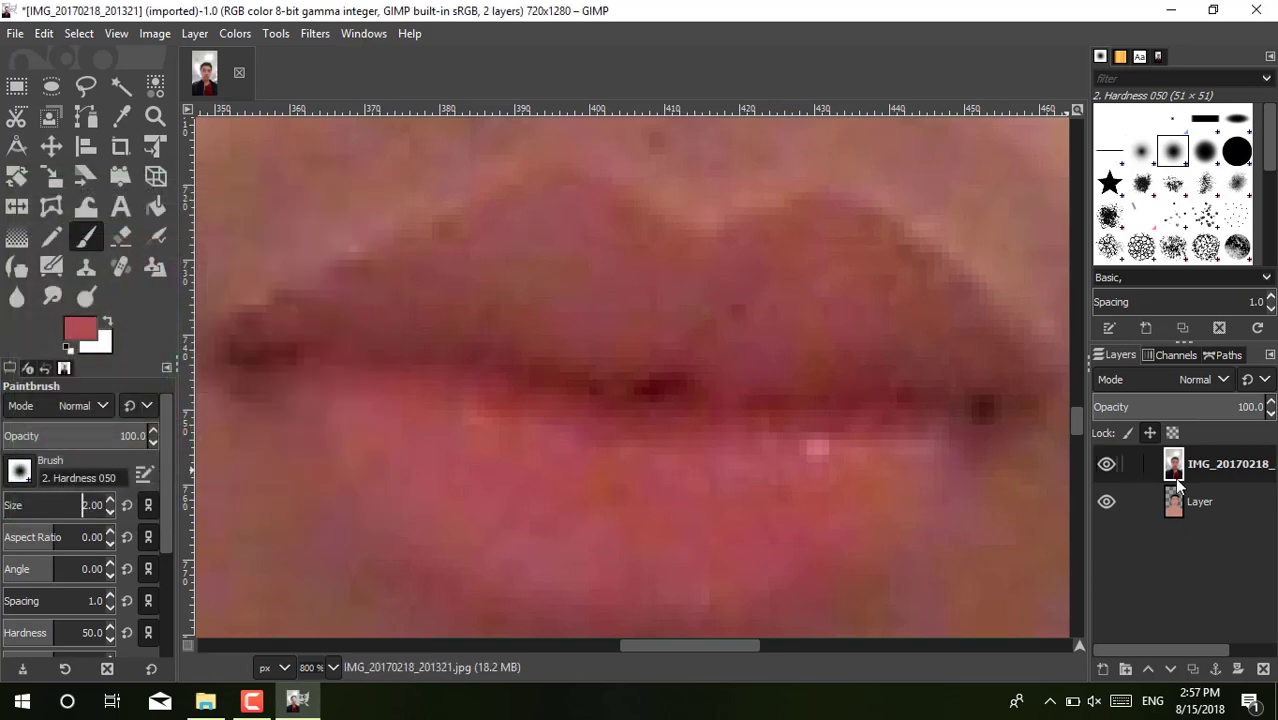
{"action": "left_click", "coordinate": [1205, 503]}
Step: Move the painted lips layer below the photo, toggling visibility to compare them
{"action": "left_click", "coordinate": [1150, 667]}
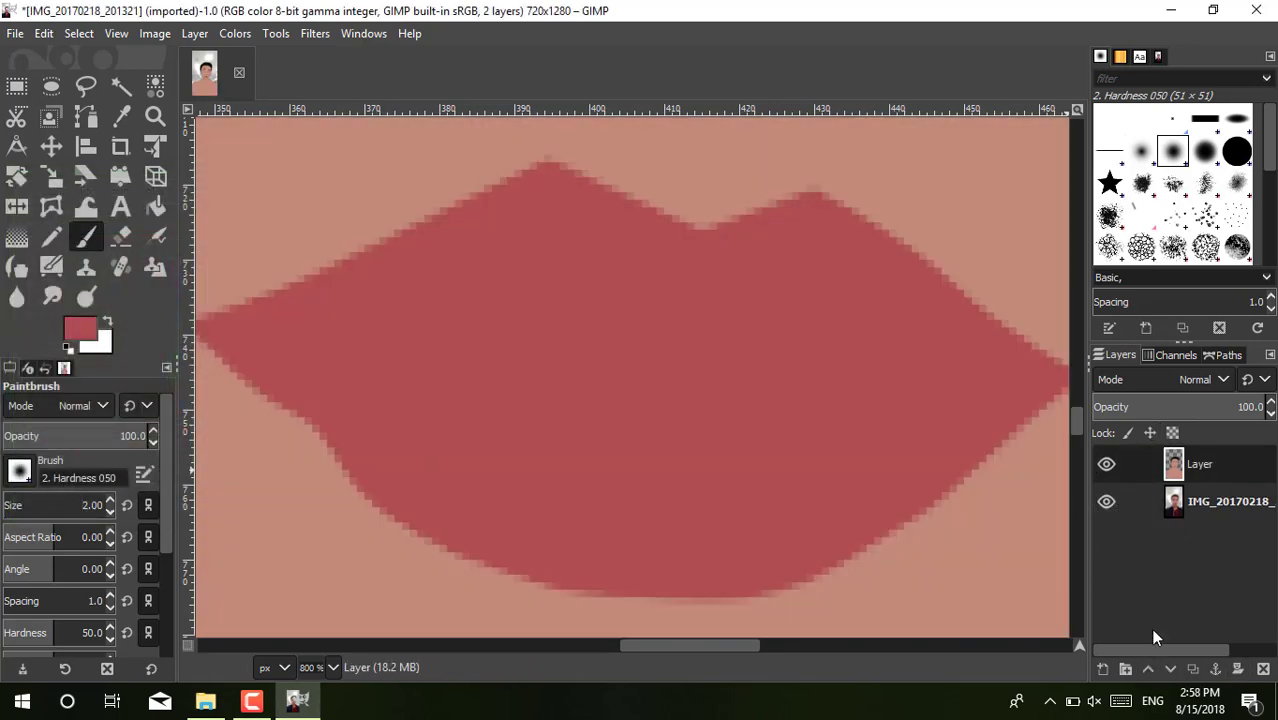
{"action": "left_click", "coordinate": [1106, 464]}
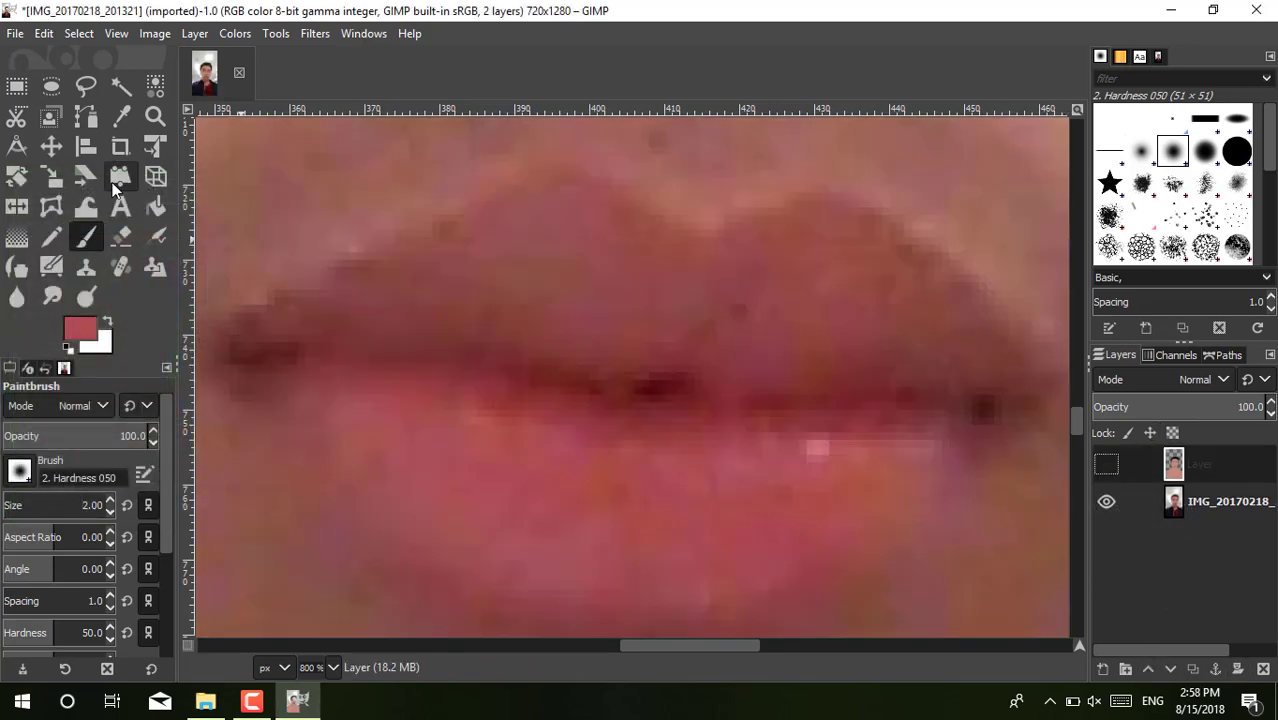
{"action": "left_click", "coordinate": [1106, 464]}
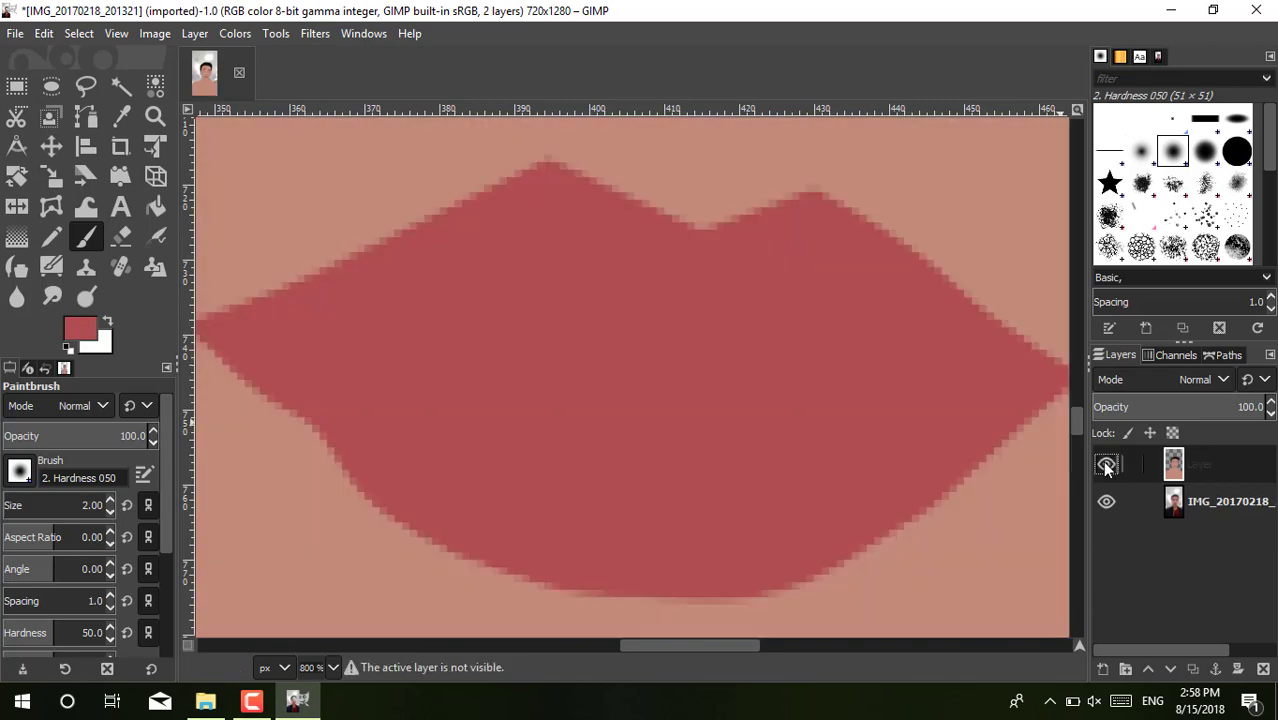
{"action": "left_click", "coordinate": [1166, 670]}
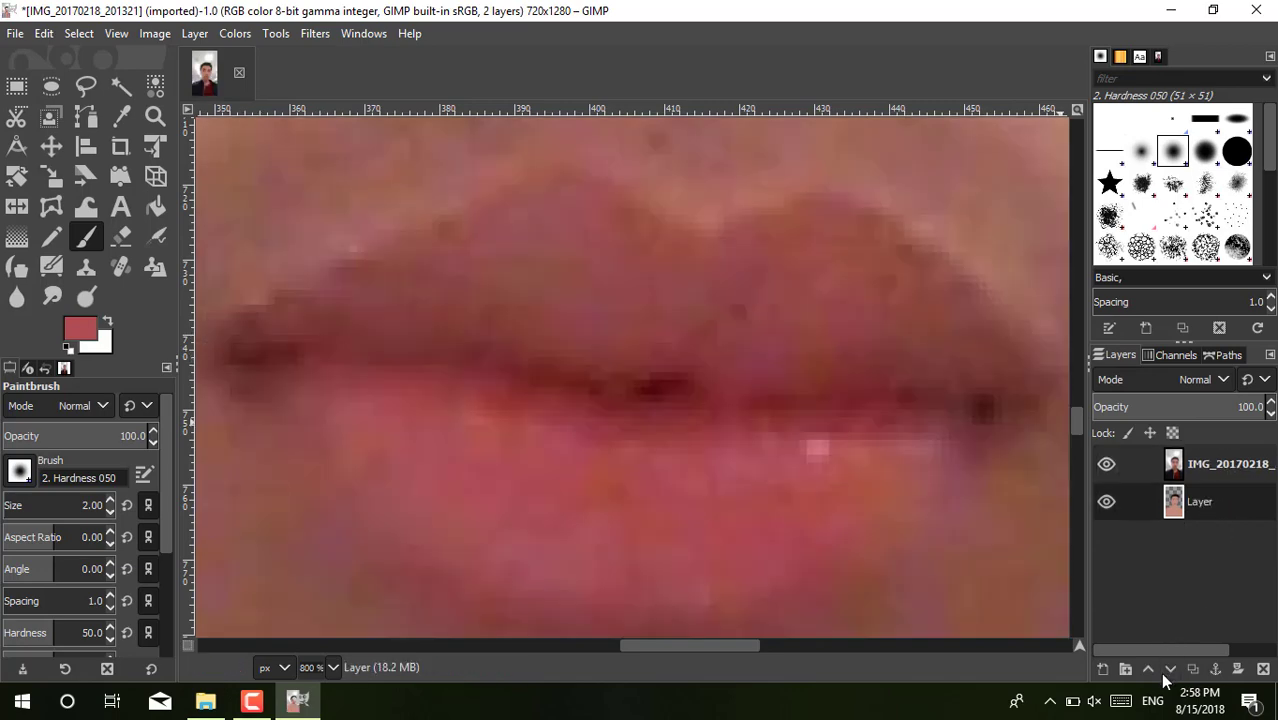
{"action": "left_click", "coordinate": [1106, 465]}
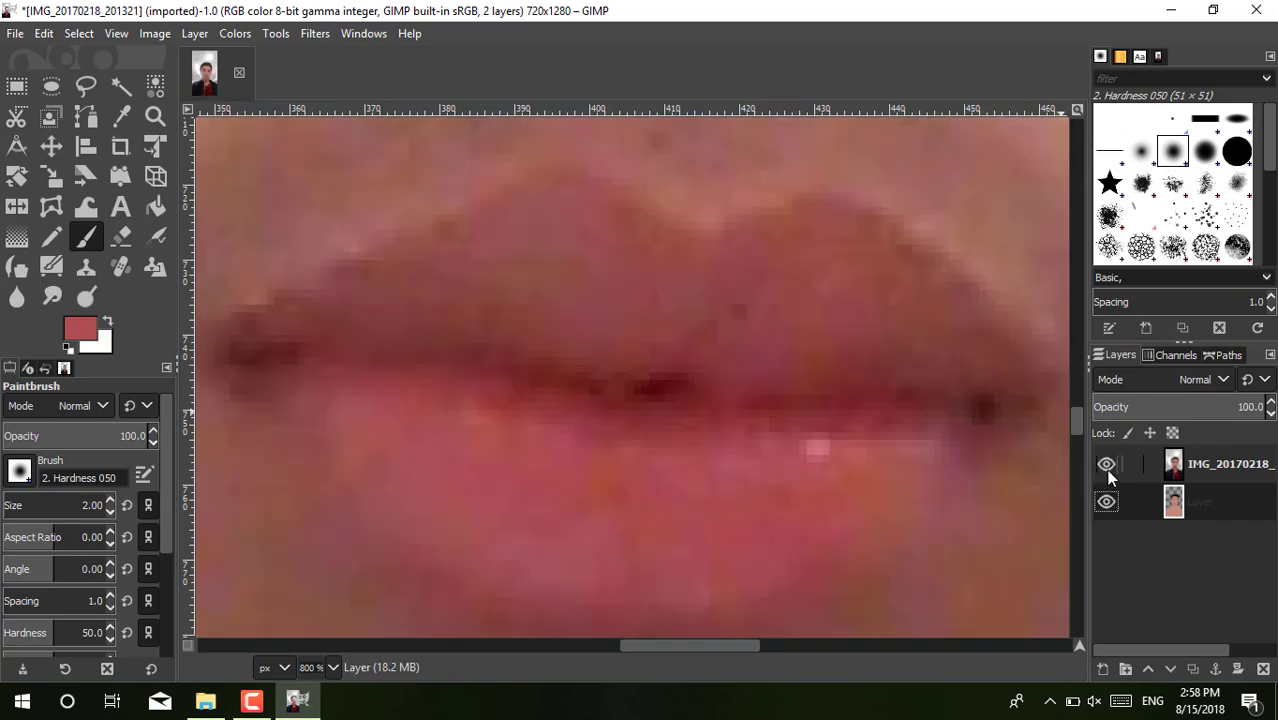
{"action": "left_click", "coordinate": [1106, 465]}
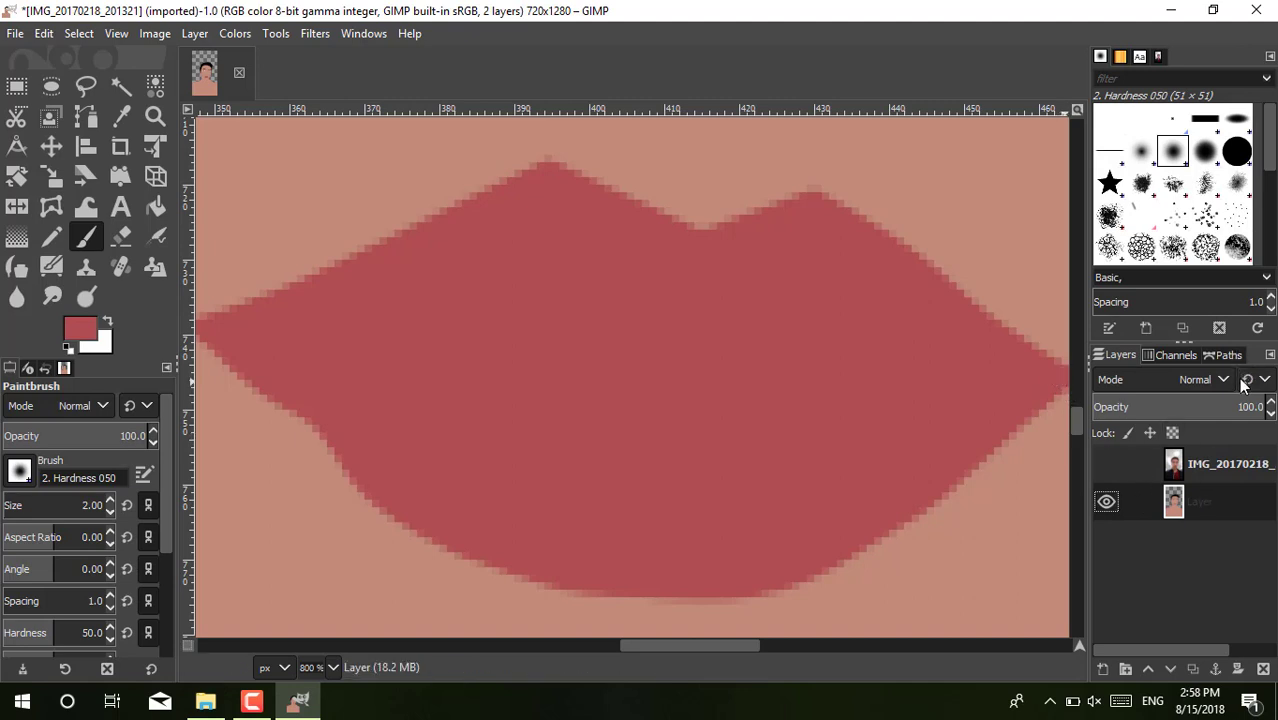
Step: Try the layer opacity at 40 and higher, then return it to 100
{"action": "left_click", "coordinate": [1270, 413]}
{"action": "left_click", "coordinate": [1270, 413]}
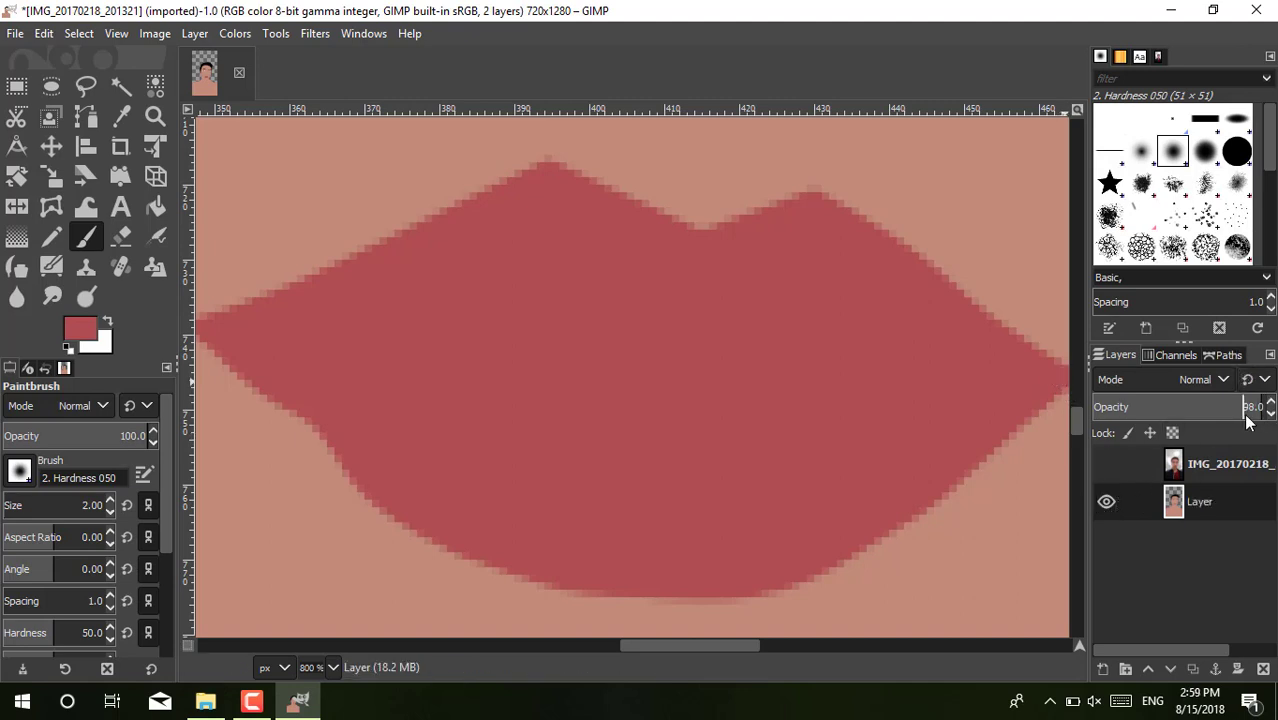
{"action": "type", "text": "40"}
{"action": "key", "text": "Return"}
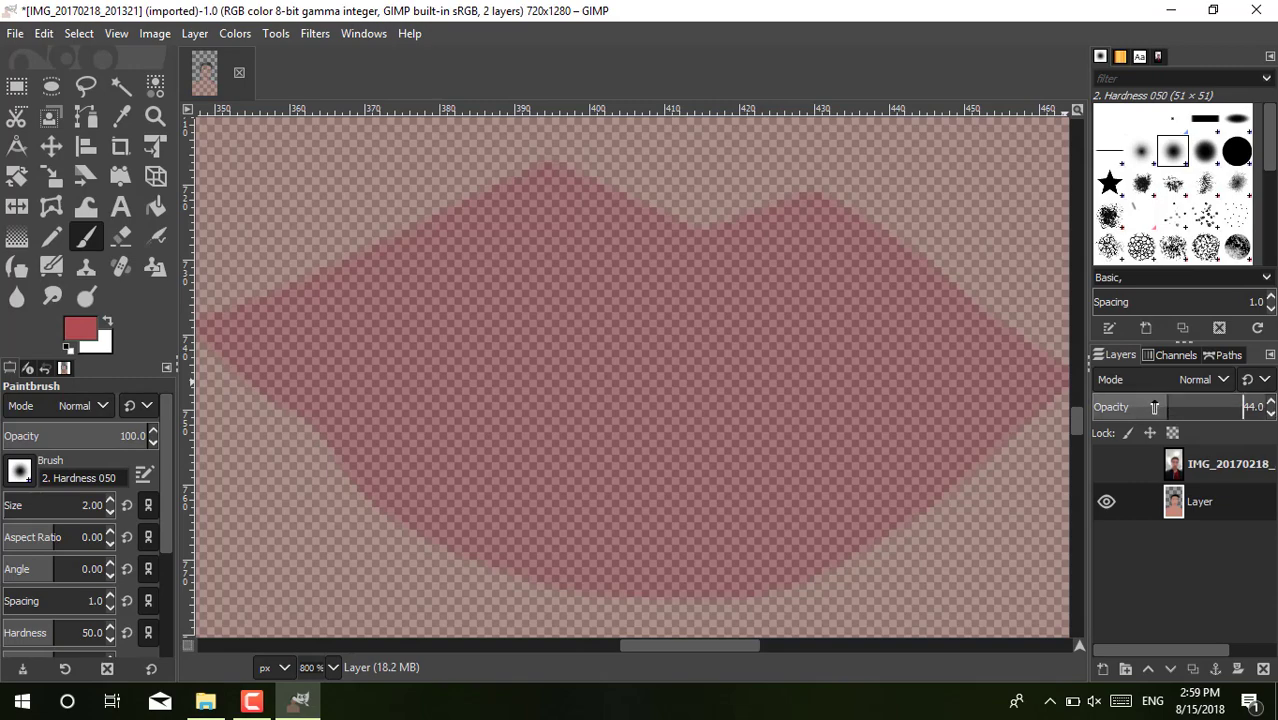
{"action": "left_click_drag", "start_coordinate": [1186, 404], "coordinate": [1213, 404]}
{"action": "left_click", "coordinate": [1106, 463]}
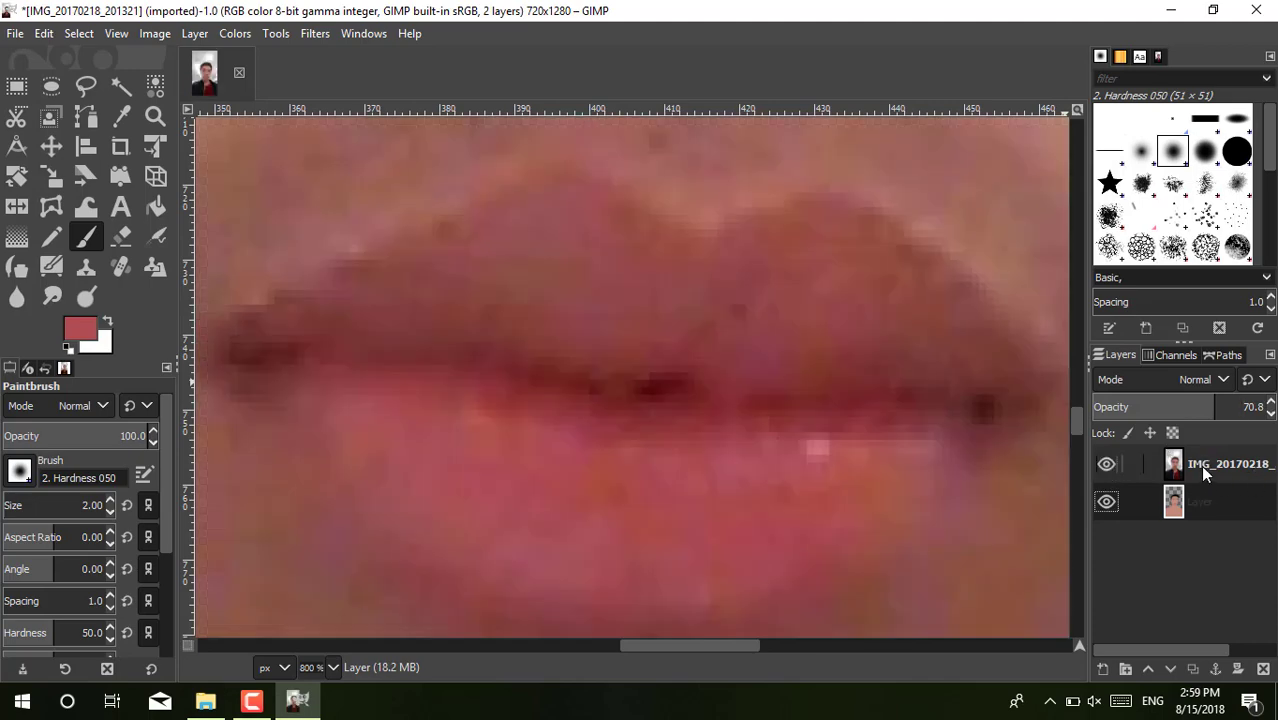
{"action": "left_click", "coordinate": [1218, 406]}
{"action": "type", "text": "100"}
Step: Vary the photo layer's opacity over the painted lips, then hide the photo
{"action": "left_click", "coordinate": [1207, 463]}
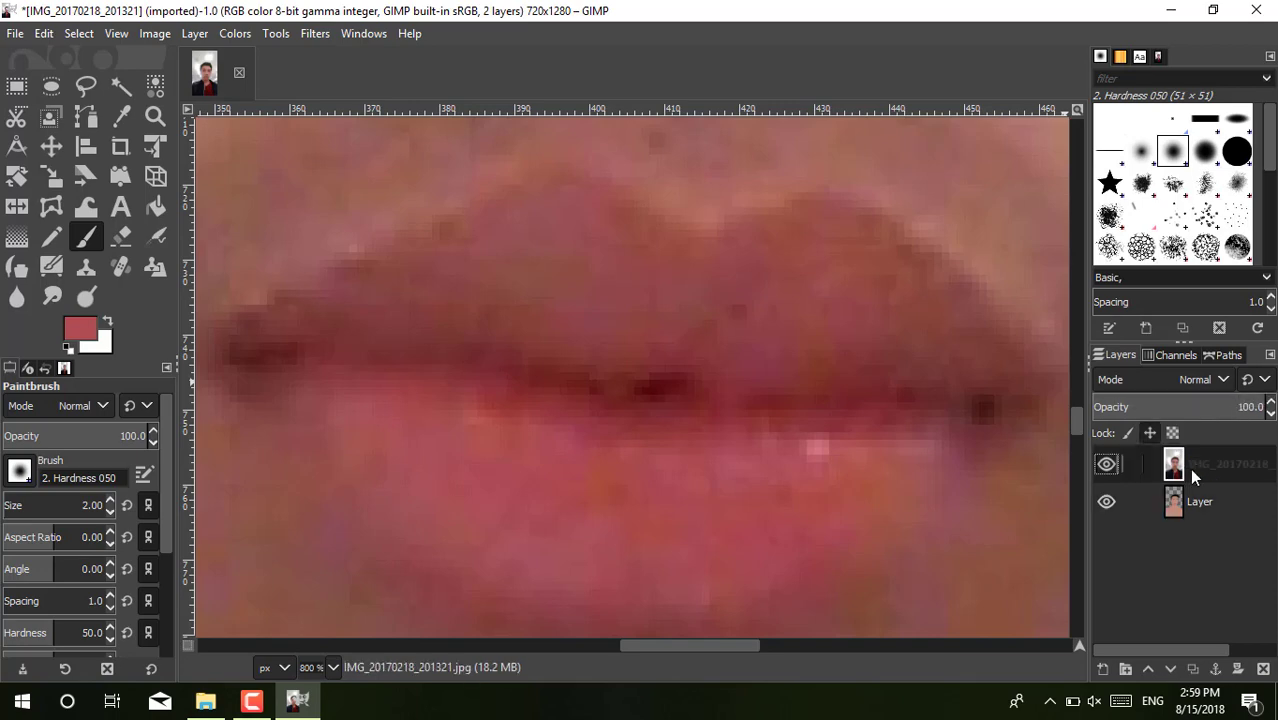
{"action": "left_click", "coordinate": [1238, 410]}
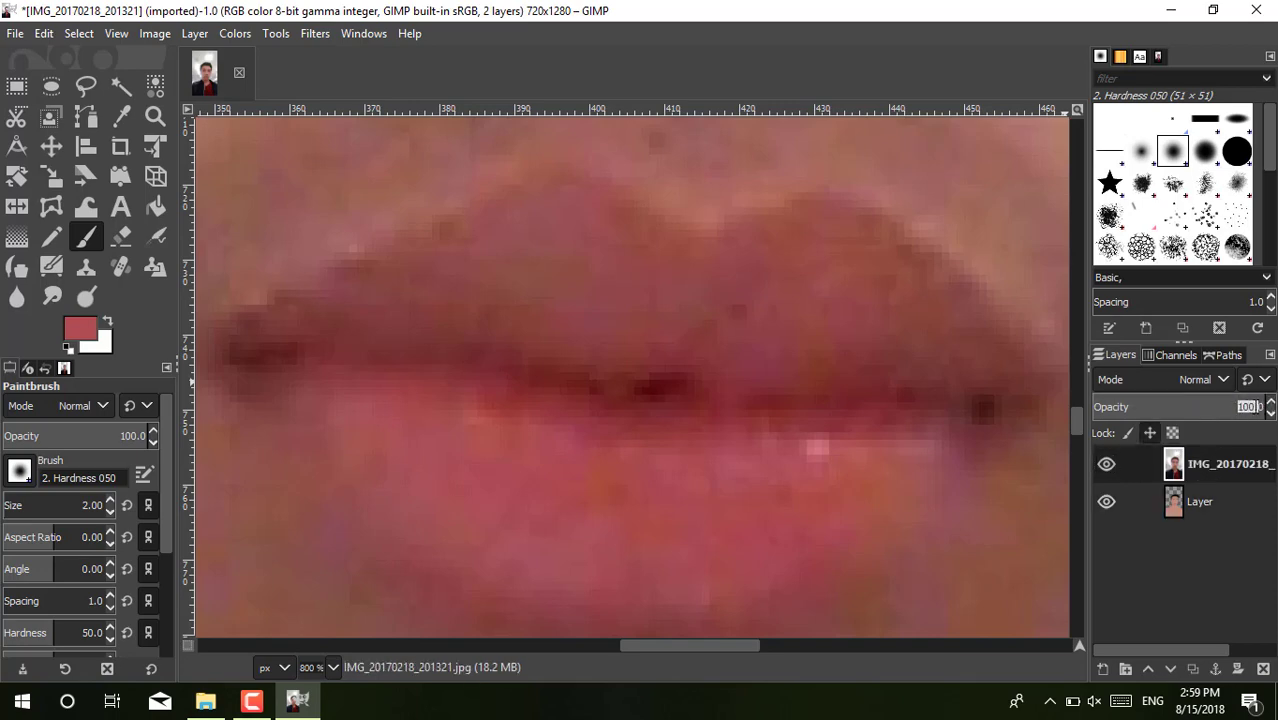
{"action": "left_click_drag", "start_coordinate": [1216, 410], "coordinate": [1192, 418]}
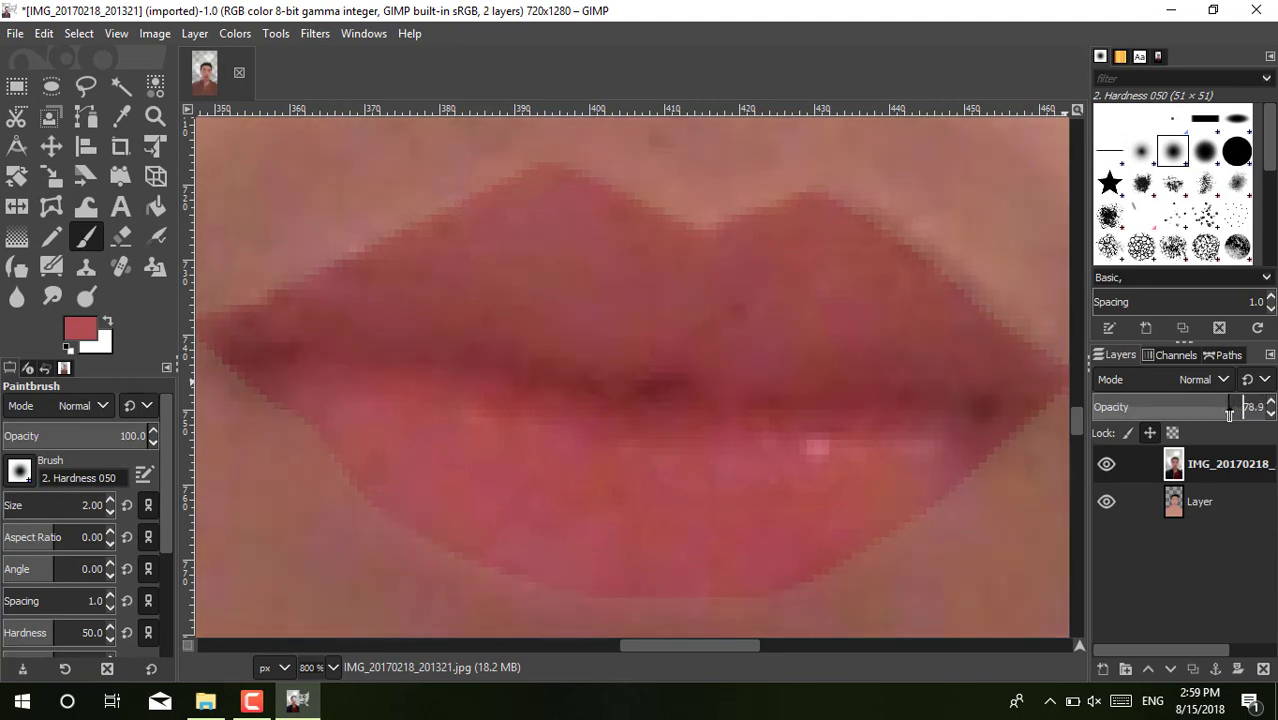
{"action": "left_click_drag", "start_coordinate": [1211, 419], "coordinate": [1235, 415]}
{"action": "left_click", "coordinate": [1188, 502]}
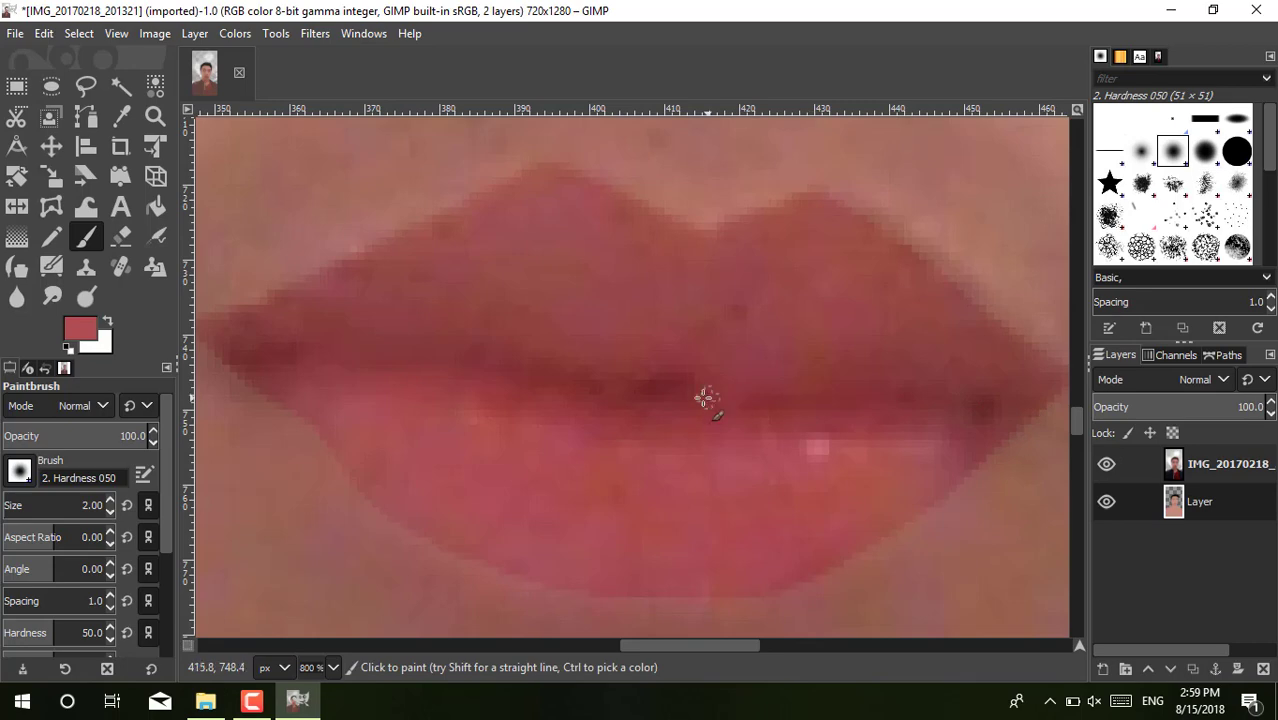
{"action": "left_click", "coordinate": [1105, 464]}
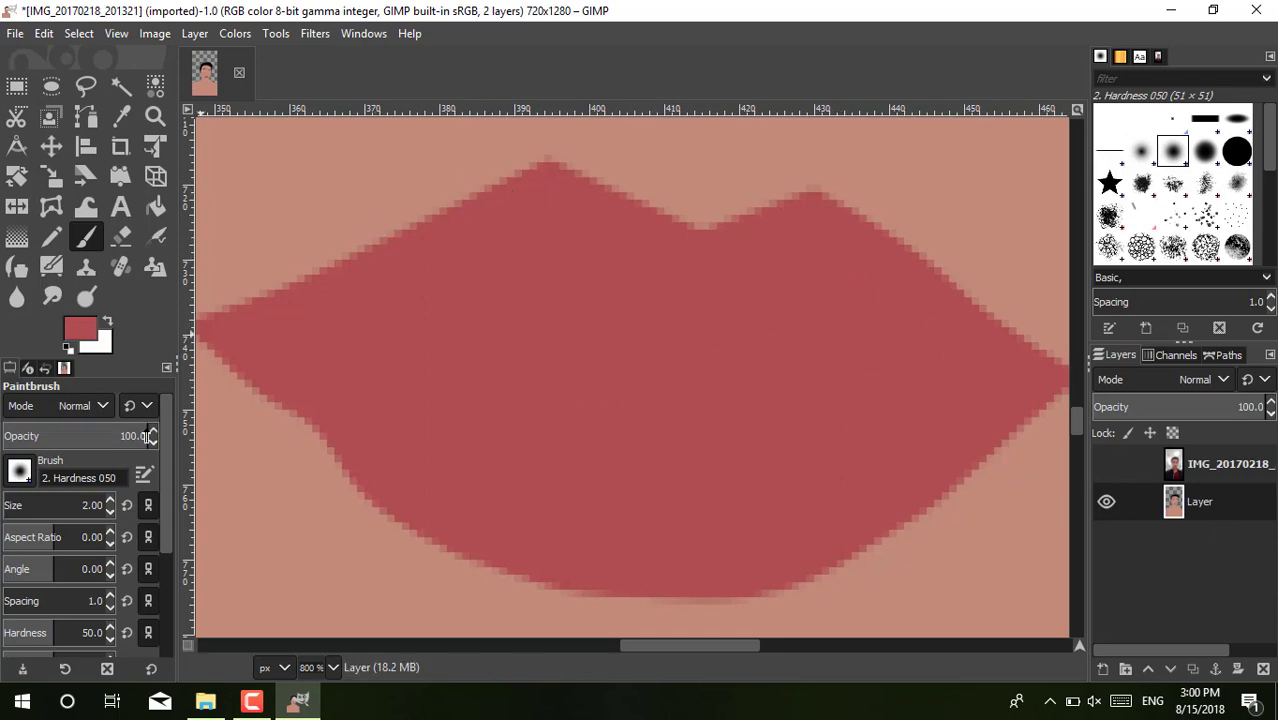
Step: Show the photo layer again and restore it to full opacity
{"action": "key", "text": "ctrl"}
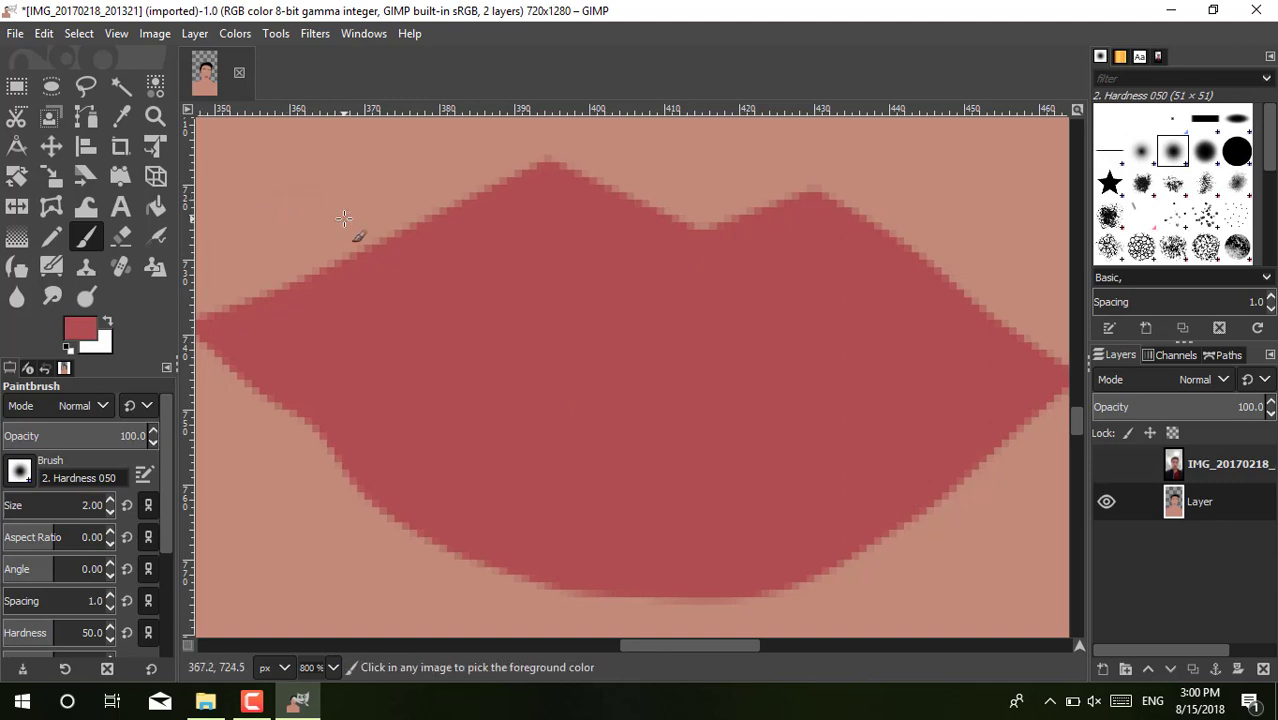
{"action": "left_click", "coordinate": [1100, 462]}
{"action": "left_click", "coordinate": [1230, 407]}
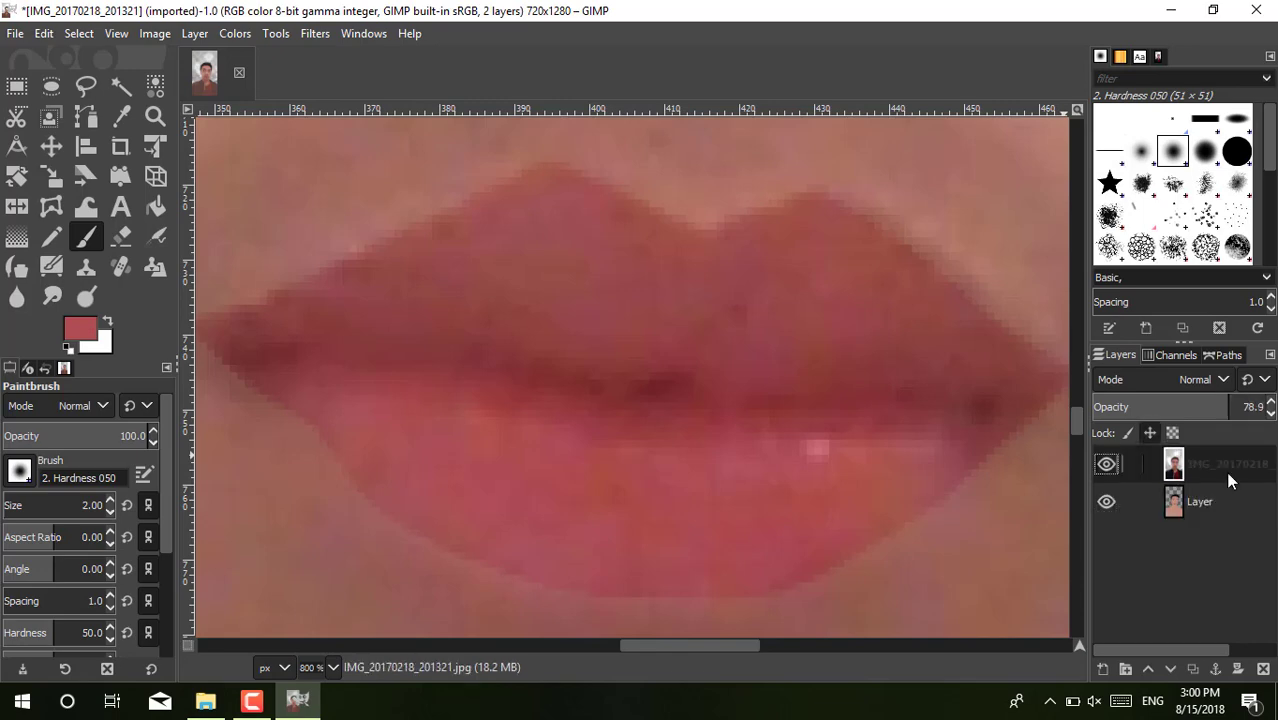
{"action": "left_click", "coordinate": [1243, 407]}
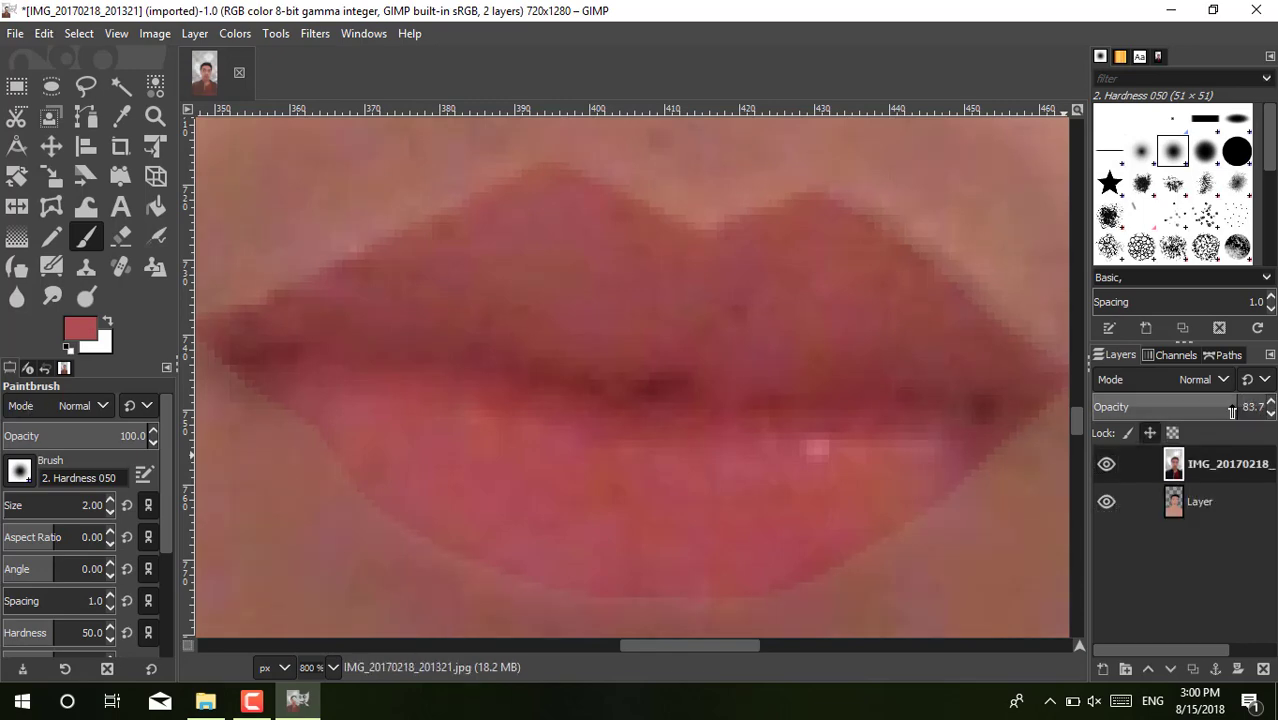
{"action": "left_click_drag", "start_coordinate": [1240, 407], "coordinate": [1268, 407]}
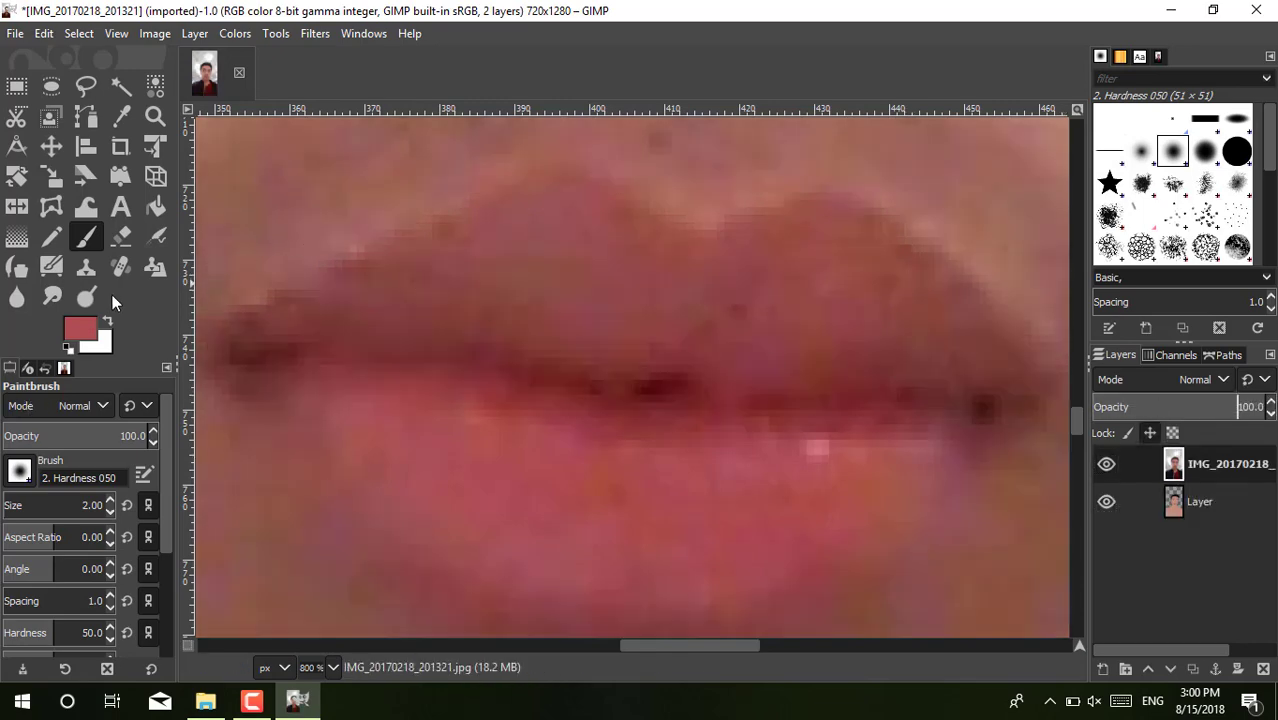
{"action": "left_click", "coordinate": [85, 330]}
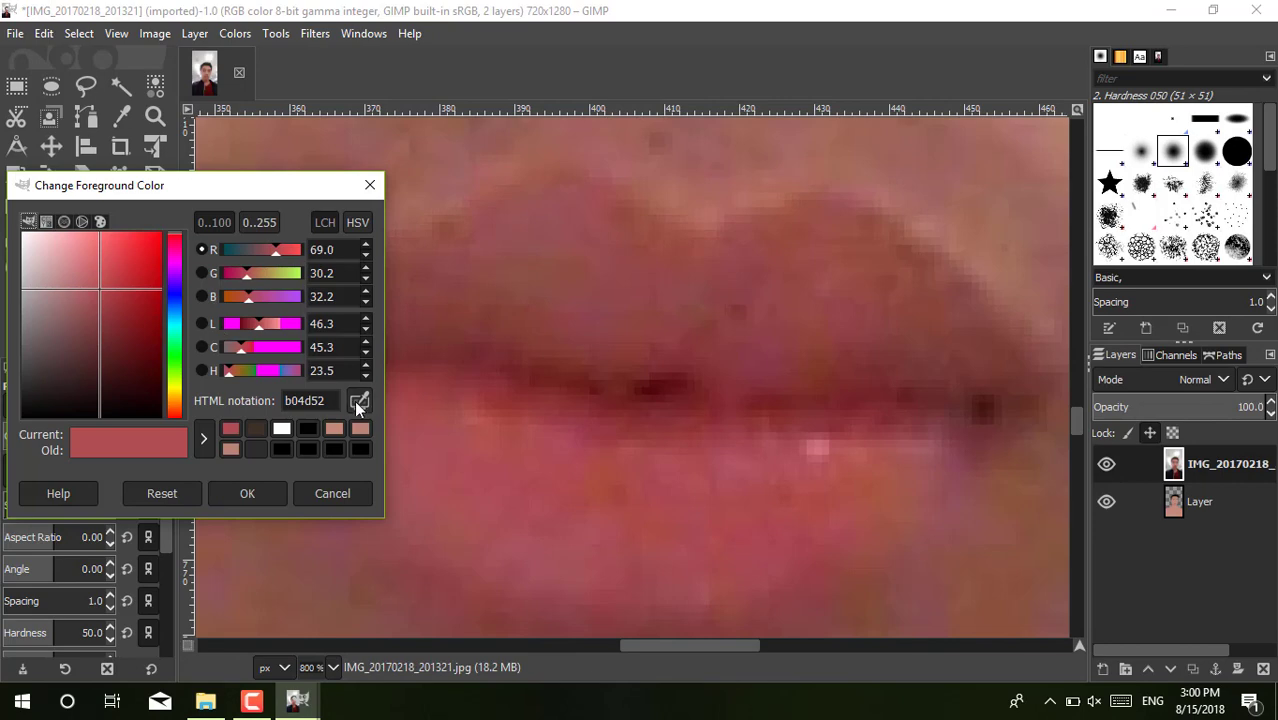
Step: Set the foreground to the lip line's dark red and set the photo opacity to about 81
{"action": "left_click", "coordinate": [661, 381]}
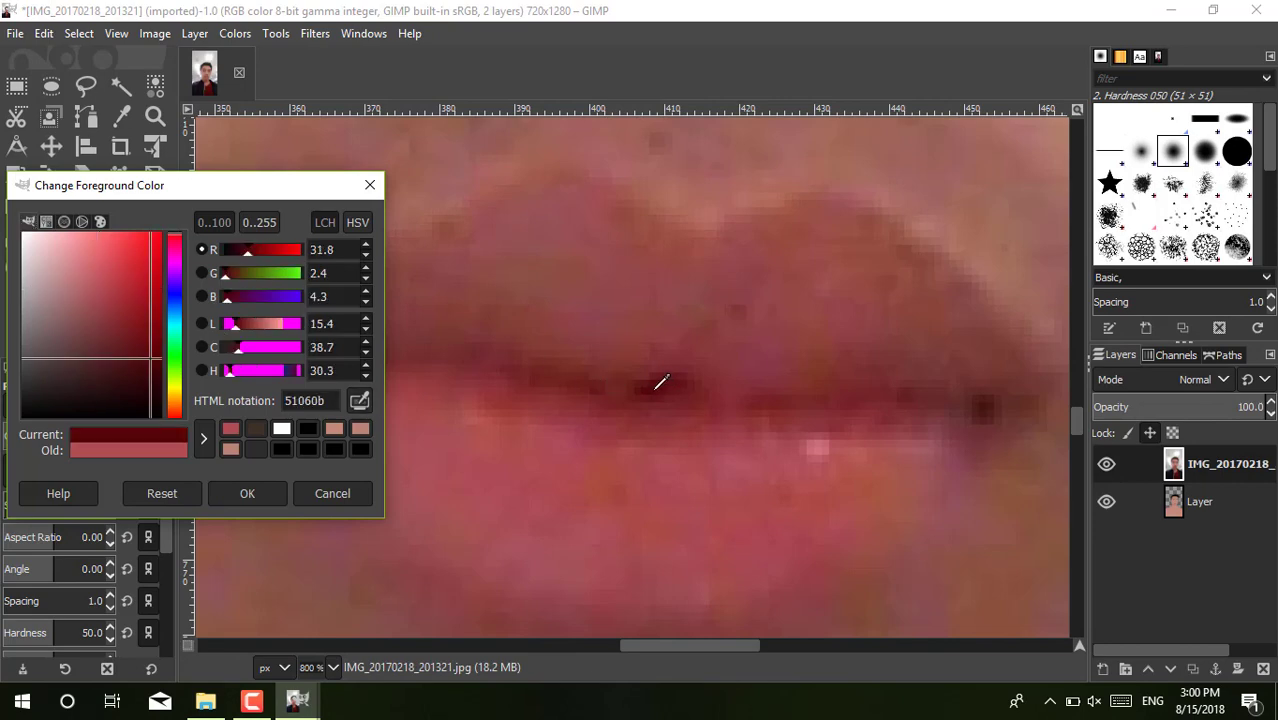
{"action": "left_click", "coordinate": [223, 494]}
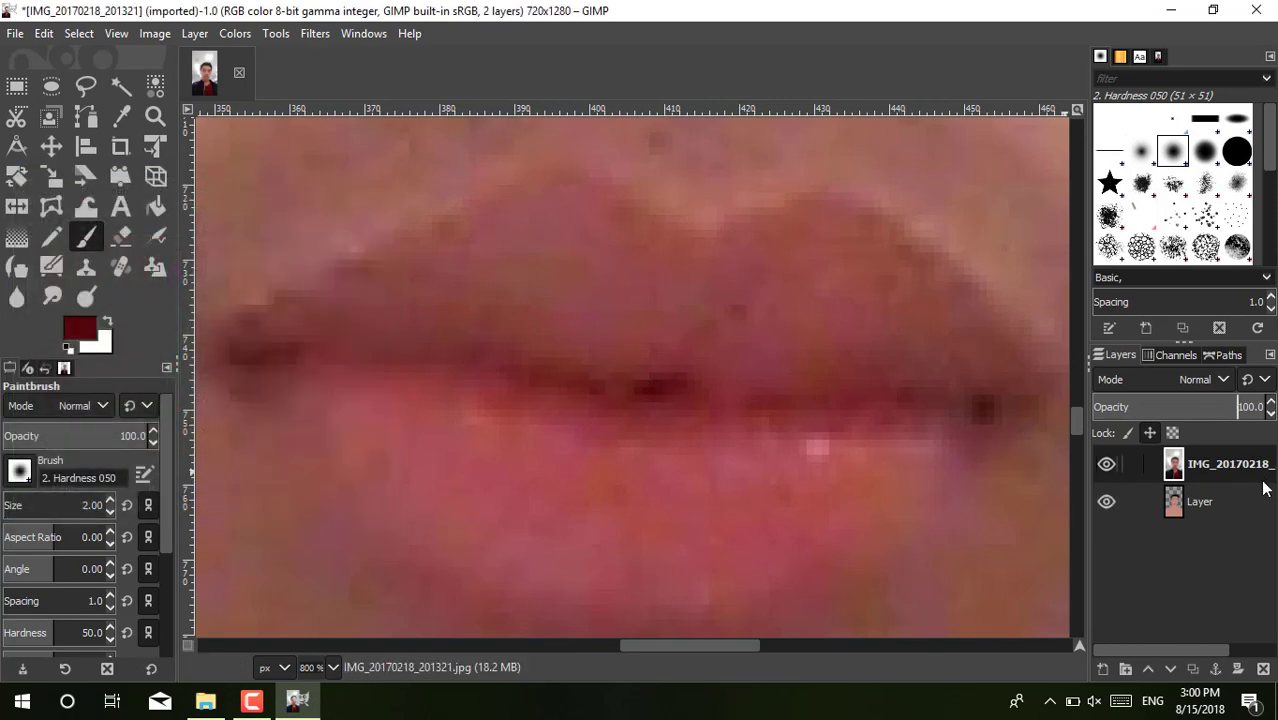
{"action": "left_click", "coordinate": [1238, 402]}
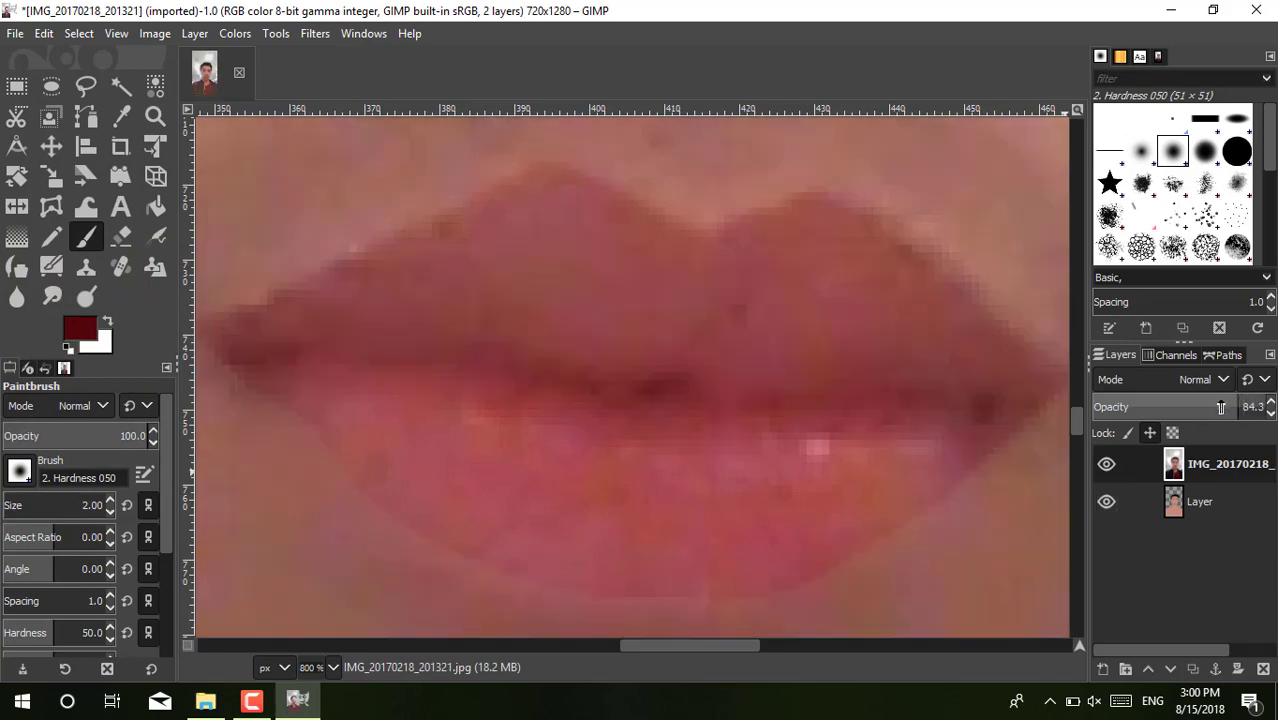
{"action": "left_click", "coordinate": [1218, 499]}
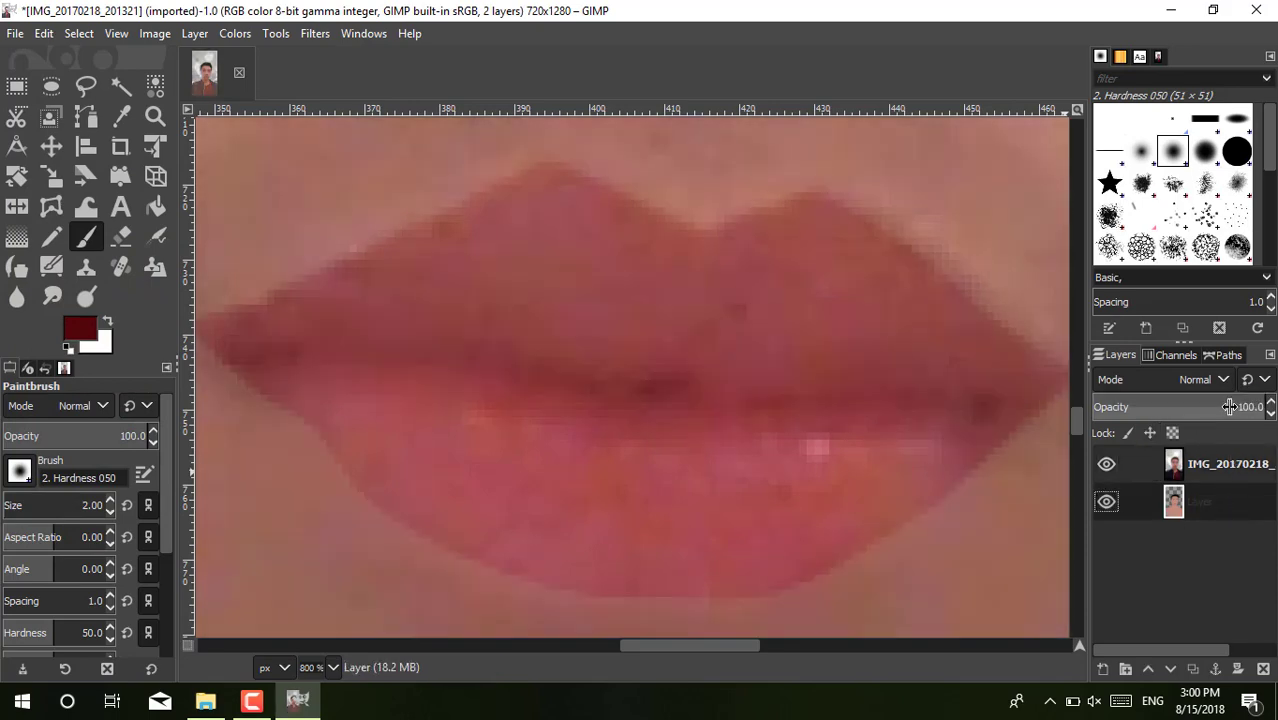
{"action": "left_click", "coordinate": [1218, 463]}
{"action": "left_click", "coordinate": [1219, 406]}
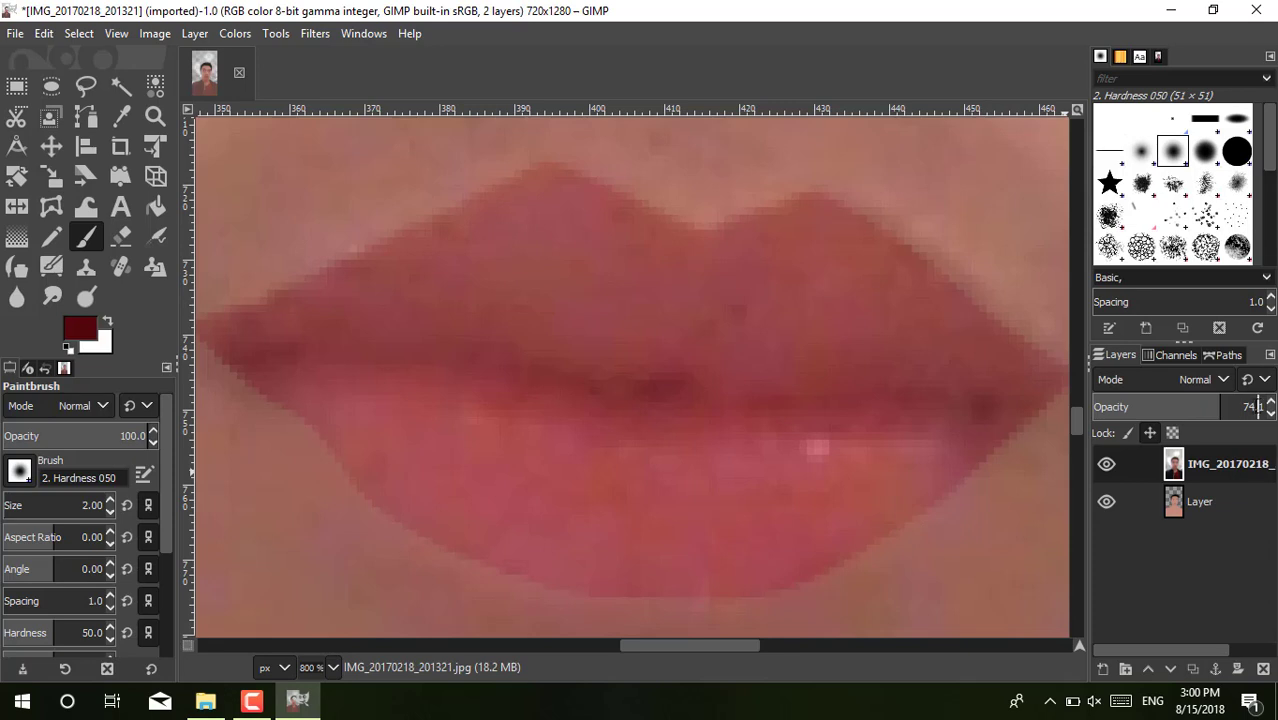
{"action": "left_click_drag", "start_coordinate": [1222, 406], "coordinate": [1236, 406]}
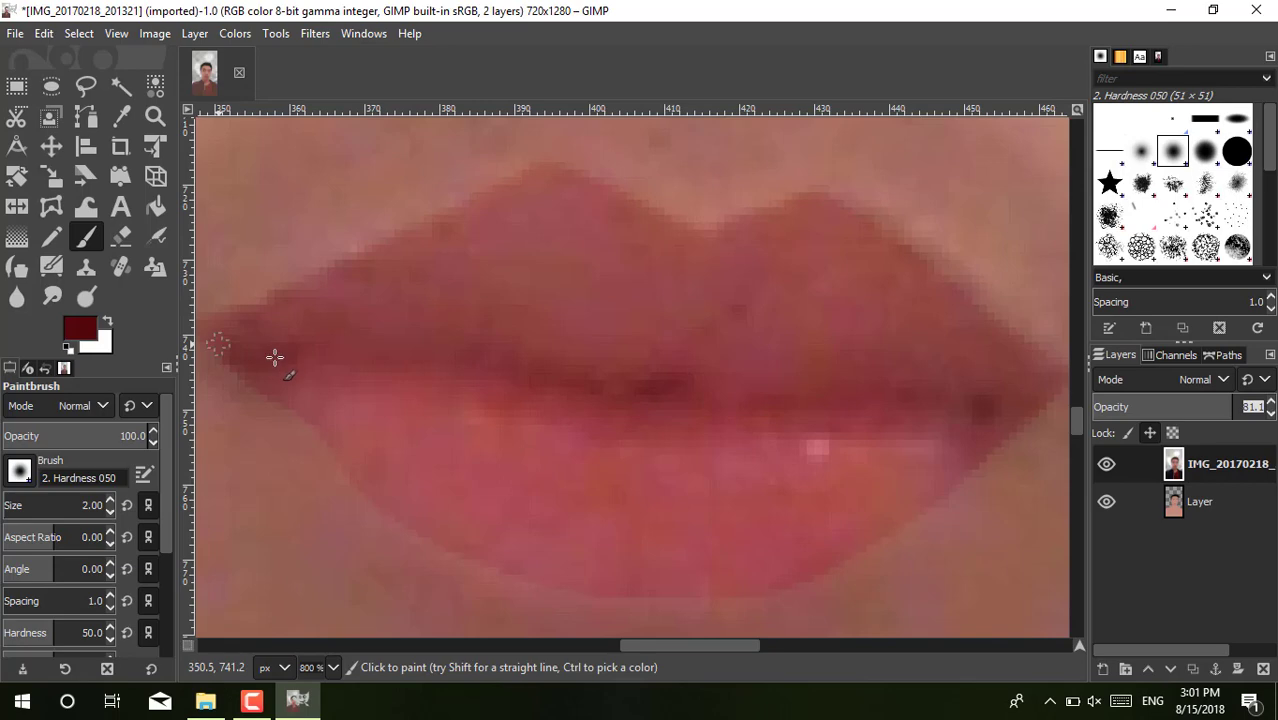
Step: Paint and undo a trial lip-line stroke, then hide the photo over the painted lips layer
{"action": "left_click_drag", "start_coordinate": [215, 346], "coordinate": [370, 355]}
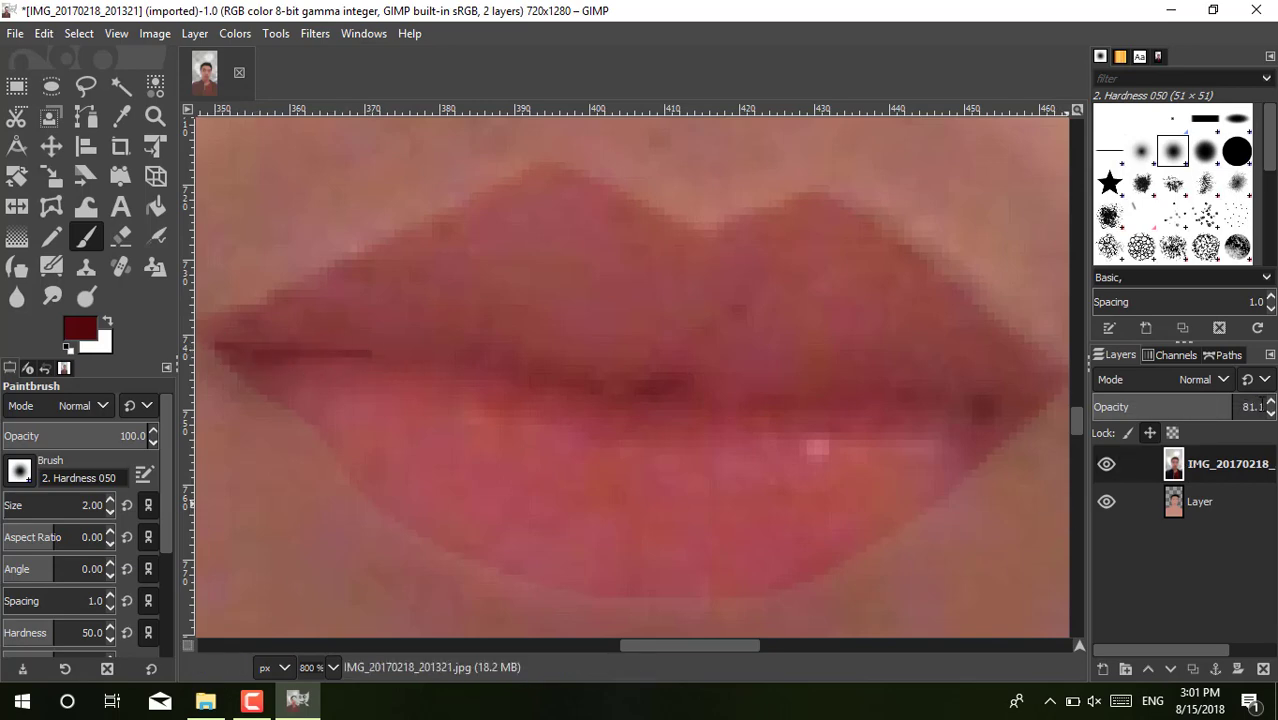
{"action": "key", "text": "ctrl+z"}
{"action": "key", "text": "ctrl+z"}
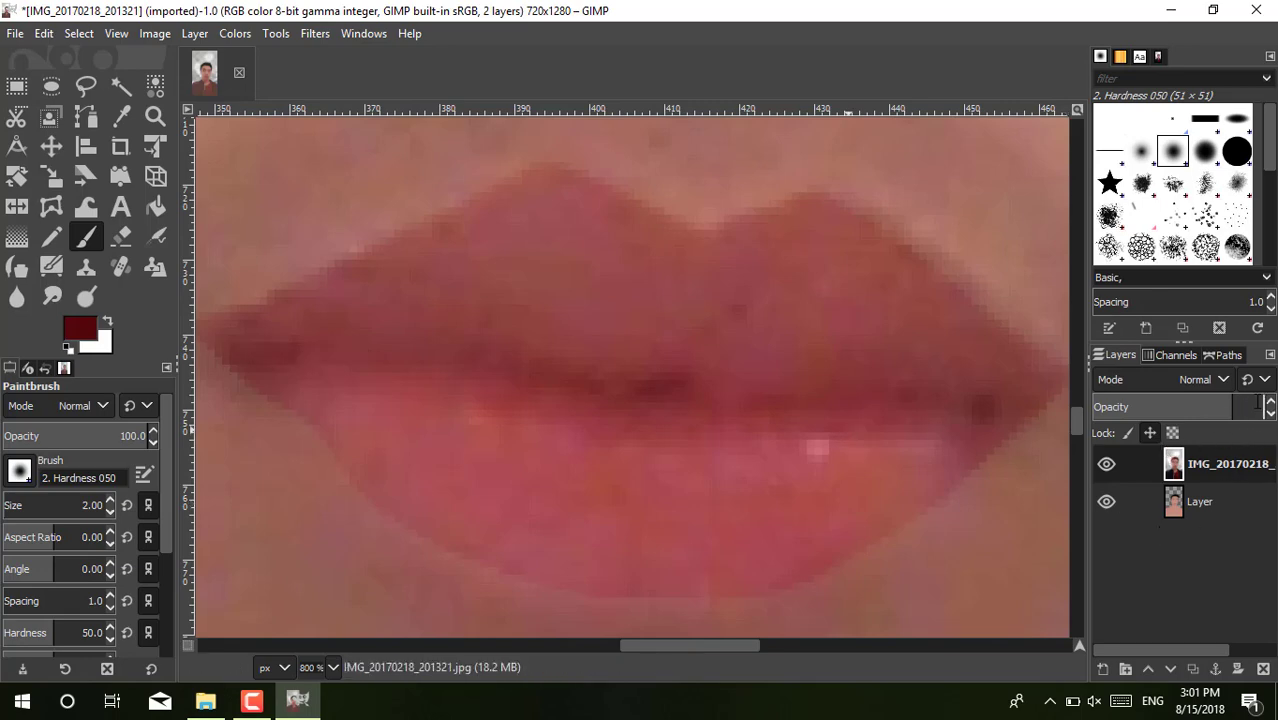
{"action": "type", "text": "10"}
{"action": "key", "text": "Return"}
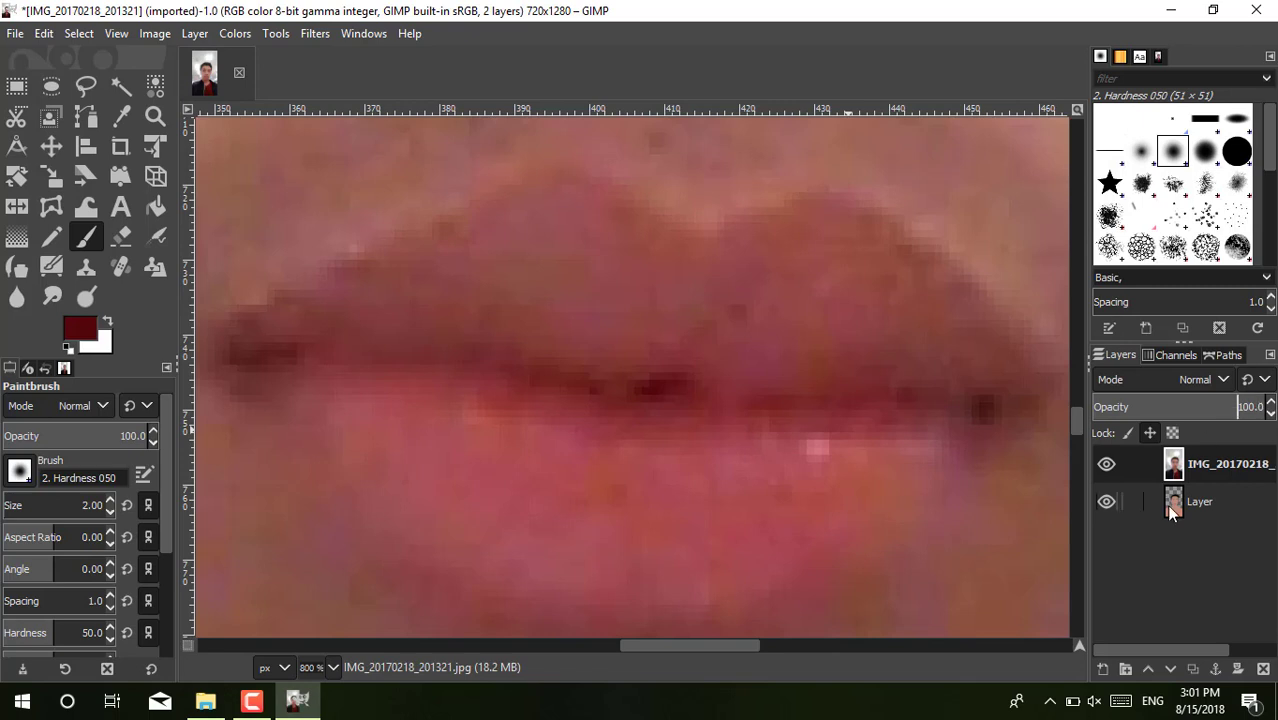
{"action": "left_click", "coordinate": [1170, 505]}
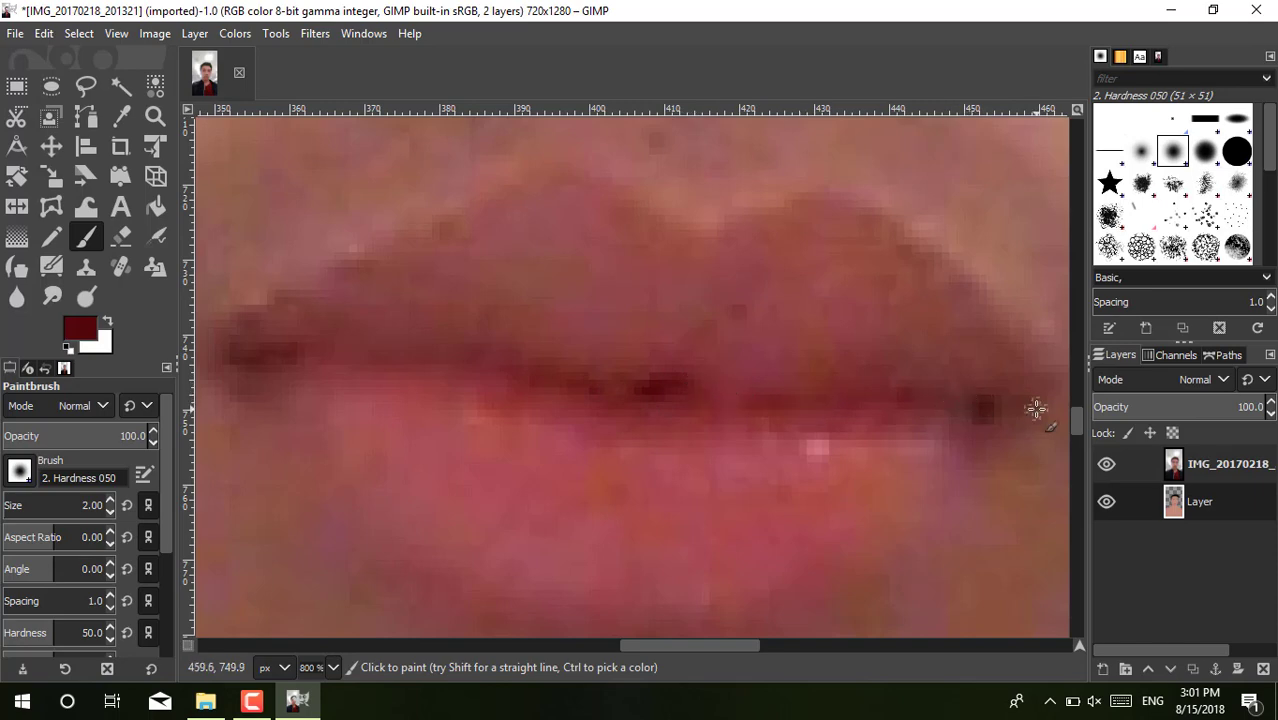
{"action": "left_click", "coordinate": [1106, 464]}
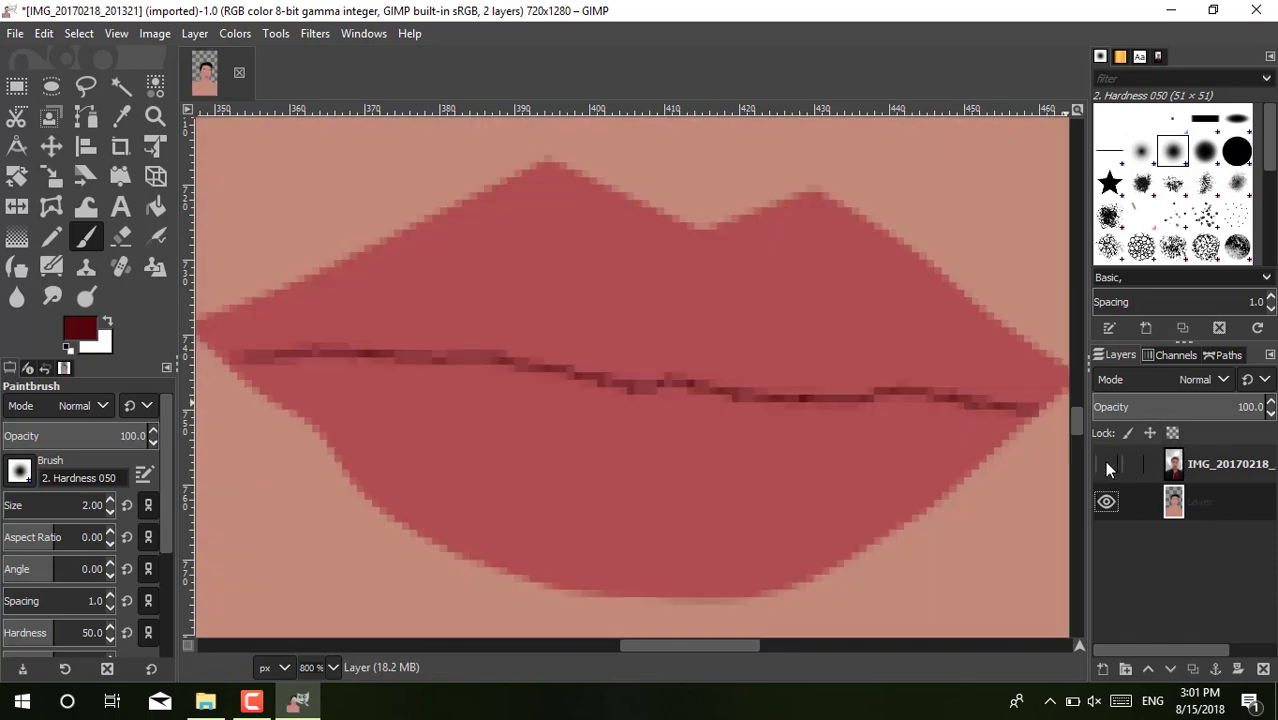
{"action": "key", "text": "ctrl+z"}
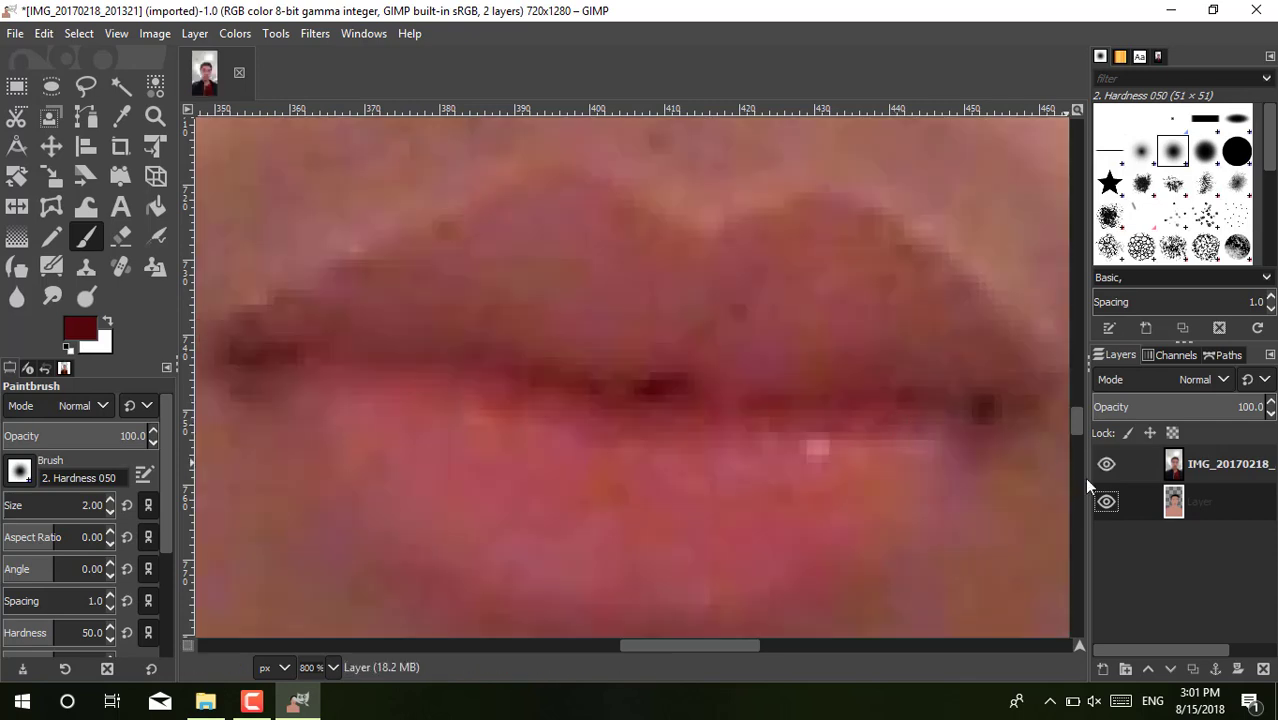
{"action": "left_click", "coordinate": [1106, 464]}
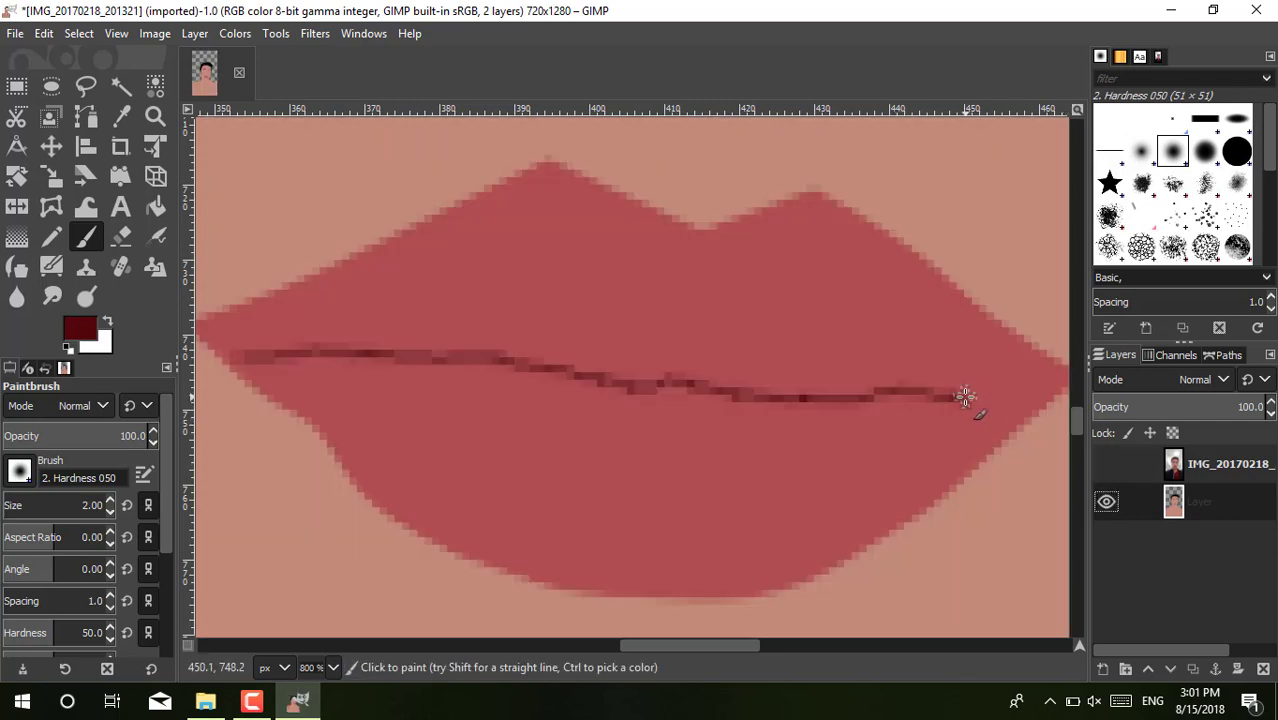
Step: Extend the dark lip line to the right mouth corner, then lower the photo's opacity to compare
{"action": "left_click_drag", "start_coordinate": [975, 398], "coordinate": [1062, 386]}
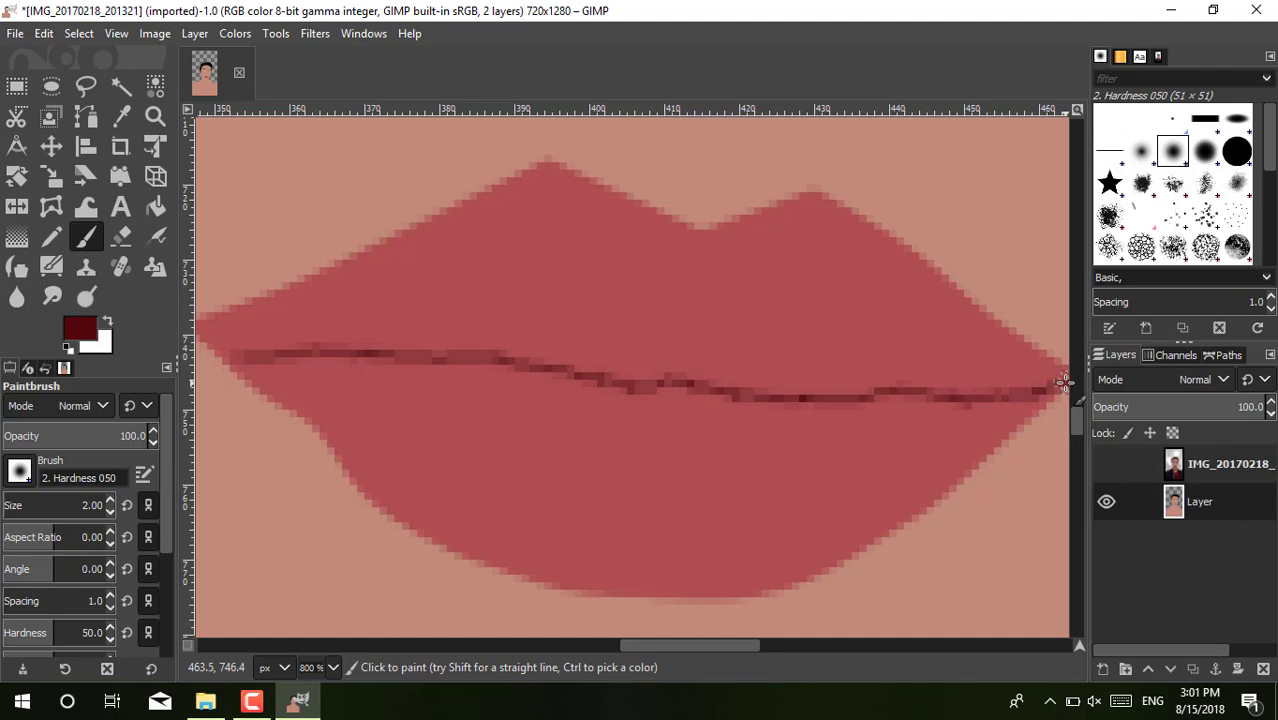
{"action": "left_click", "coordinate": [1212, 475]}
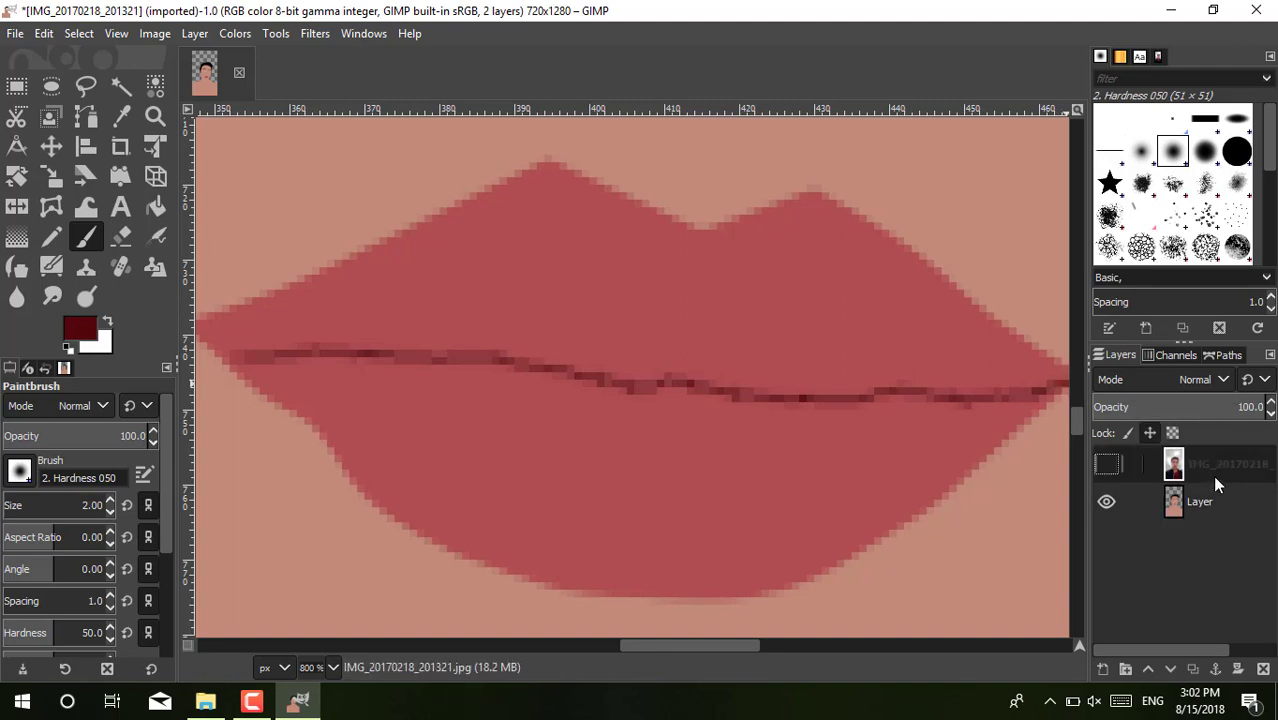
{"action": "left_click", "coordinate": [1108, 466]}
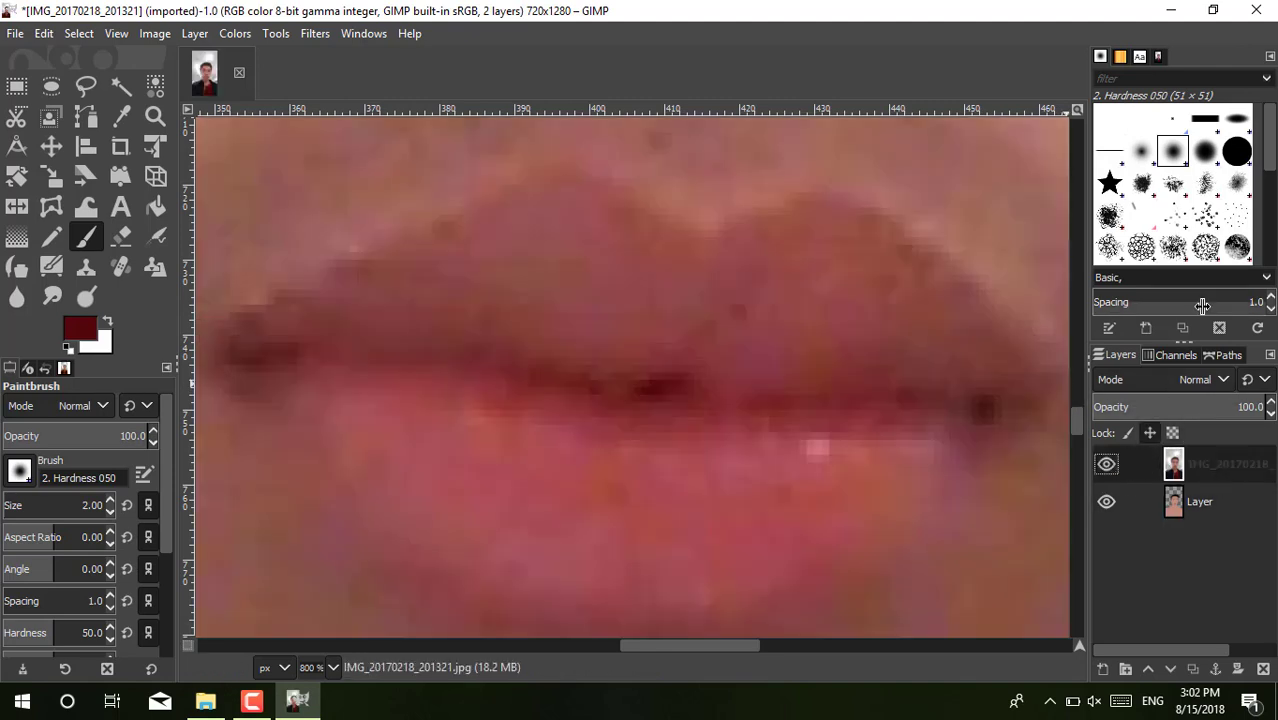
{"action": "left_click", "coordinate": [1271, 412]}
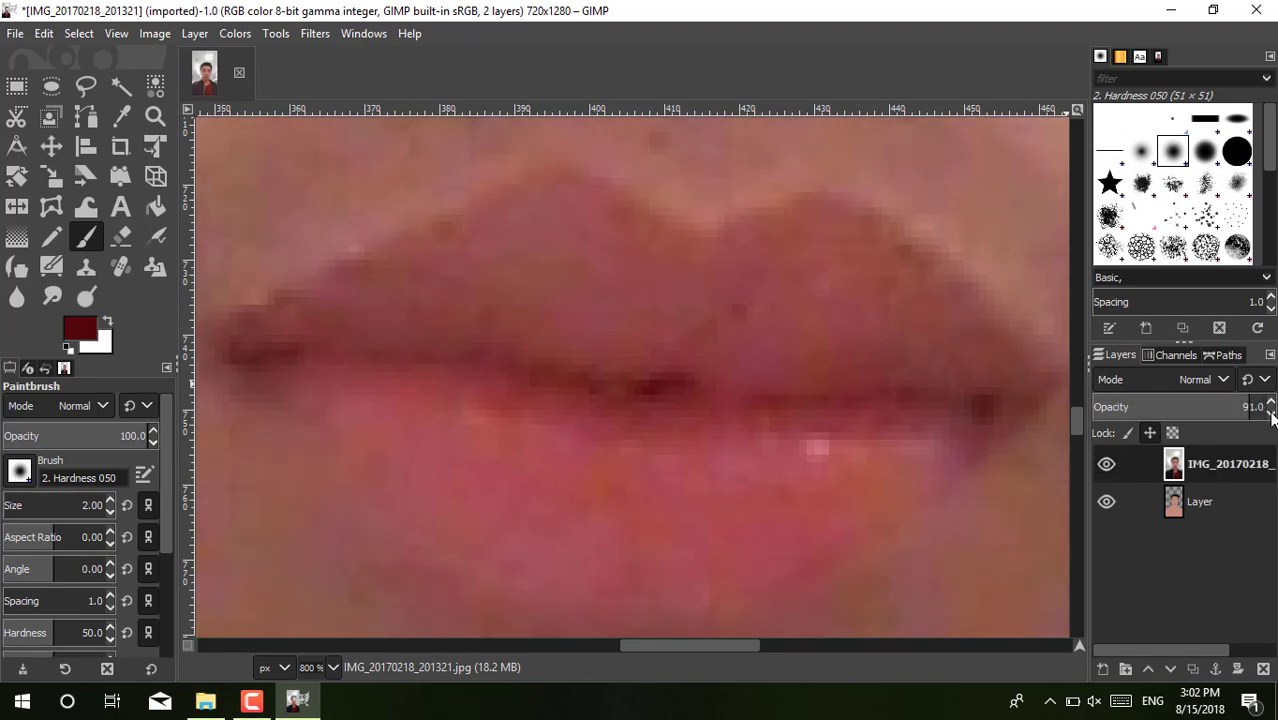
{"action": "left_click", "coordinate": [1271, 412]}
{"action": "scroll", "coordinate": [1271, 412], "scroll_direction": "down", "scroll_amount": 10}
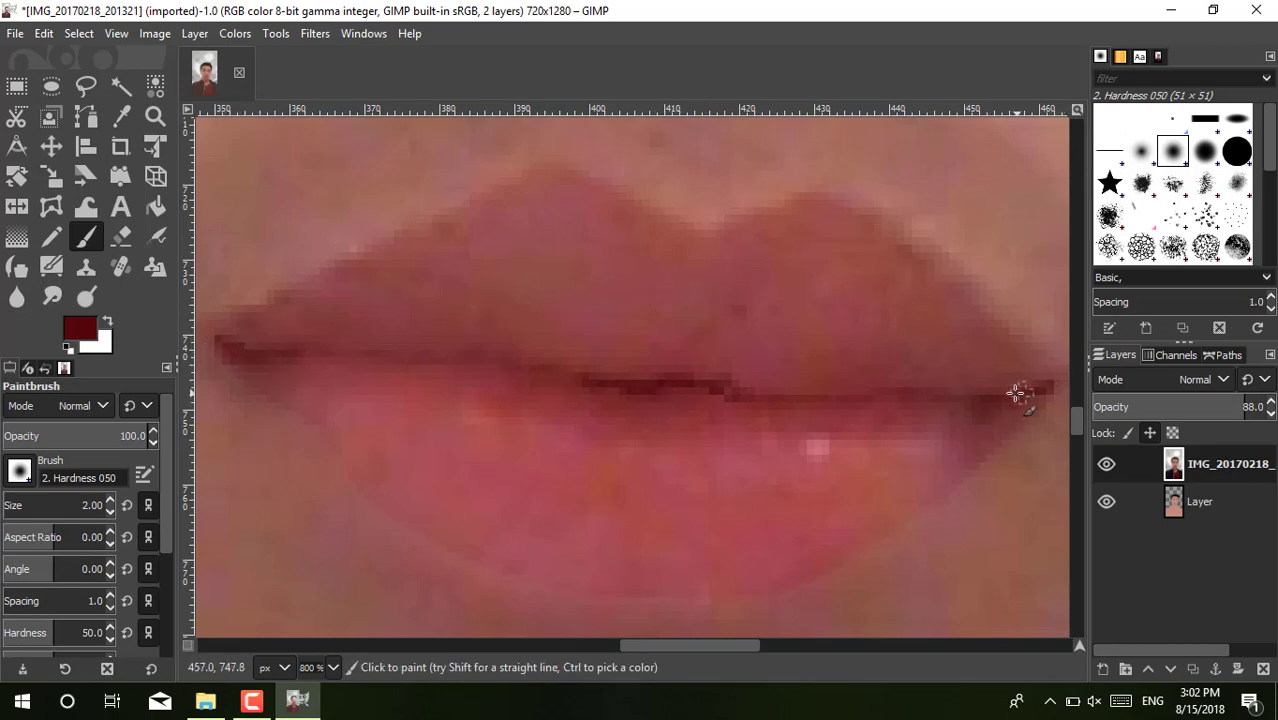
Step: Trace the lip line near the right corner and hide the photo again
{"action": "left_click_drag", "start_coordinate": [1042, 379], "coordinate": [1048, 390]}
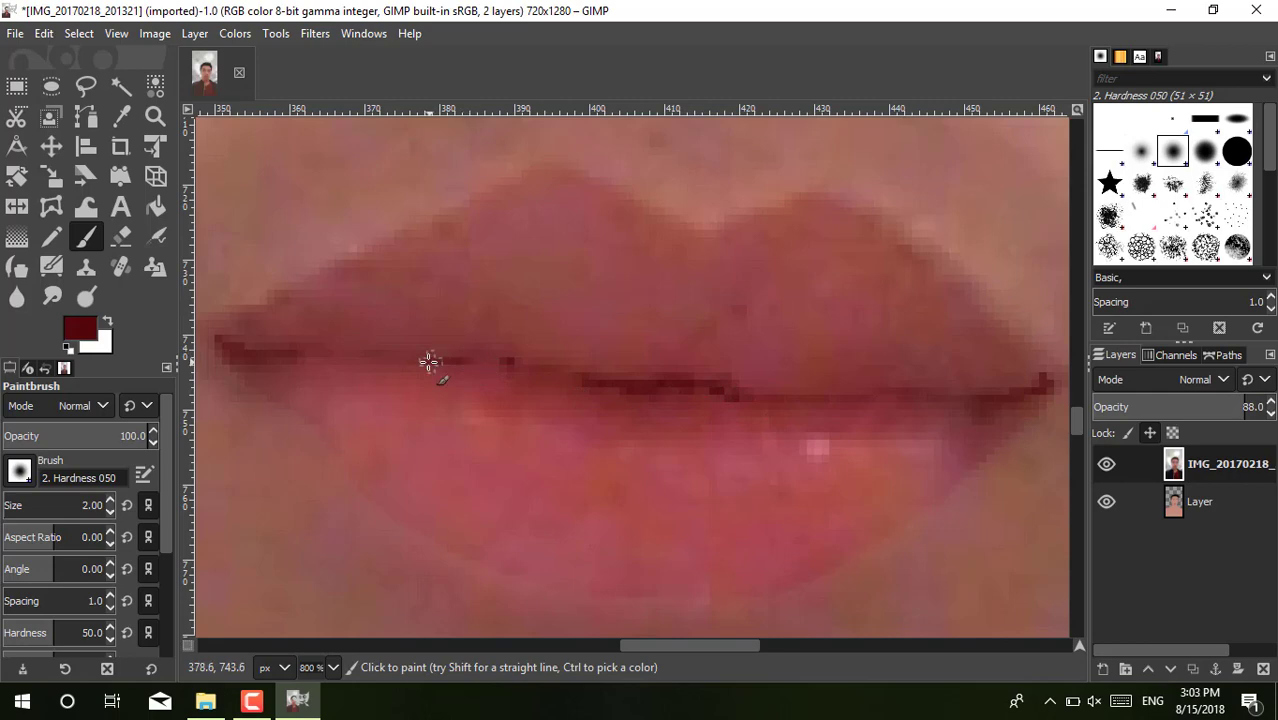
{"action": "left_click", "coordinate": [1105, 466]}
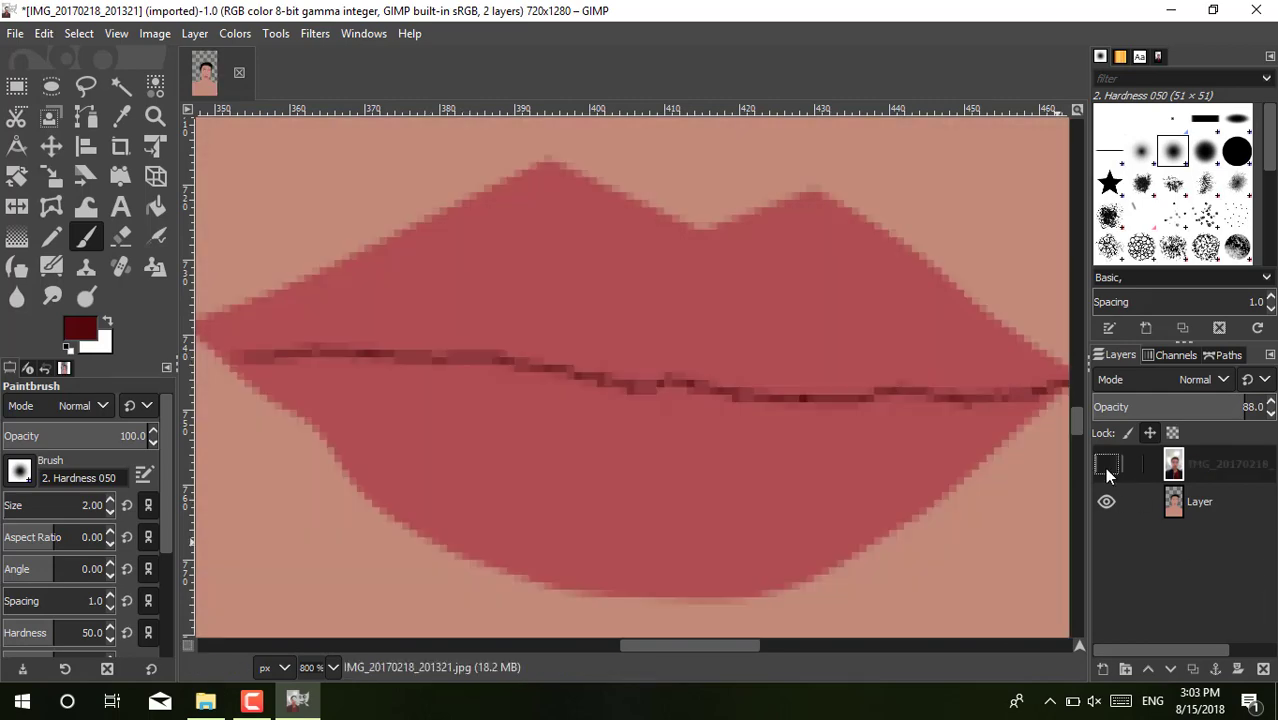
{"action": "left_click", "coordinate": [1105, 466]}
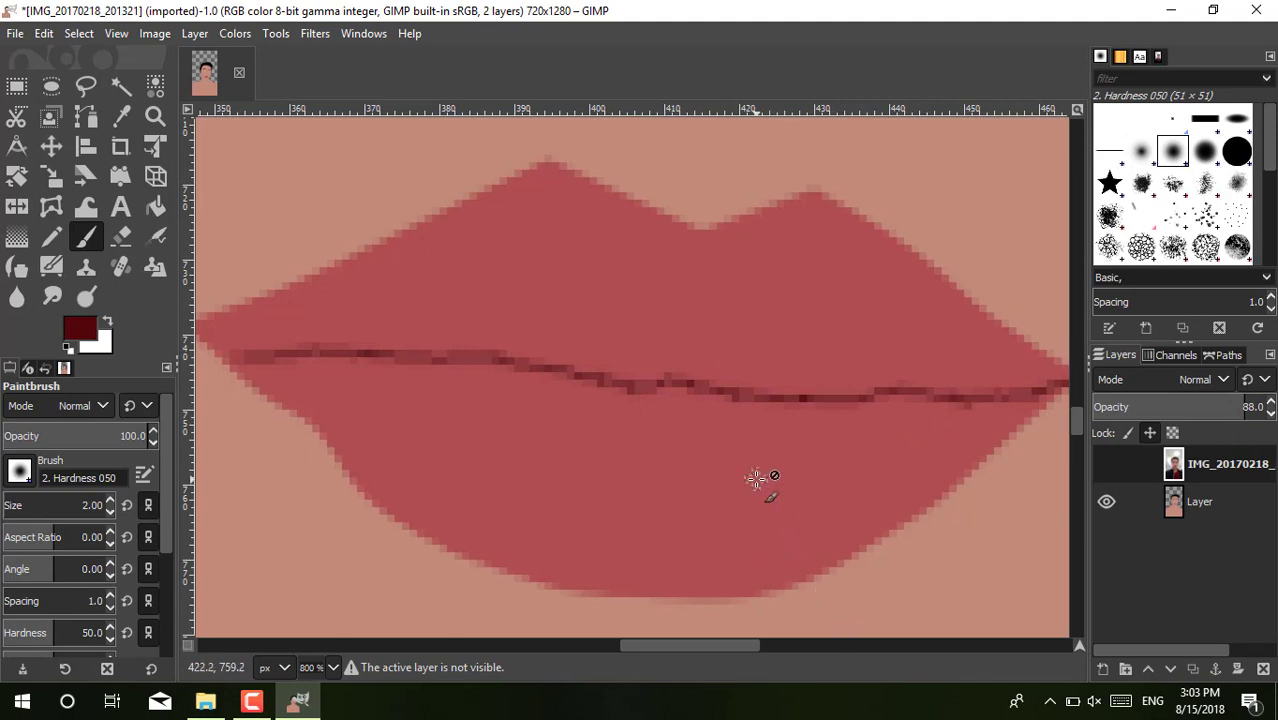
{"action": "key", "text": "ctrl"}
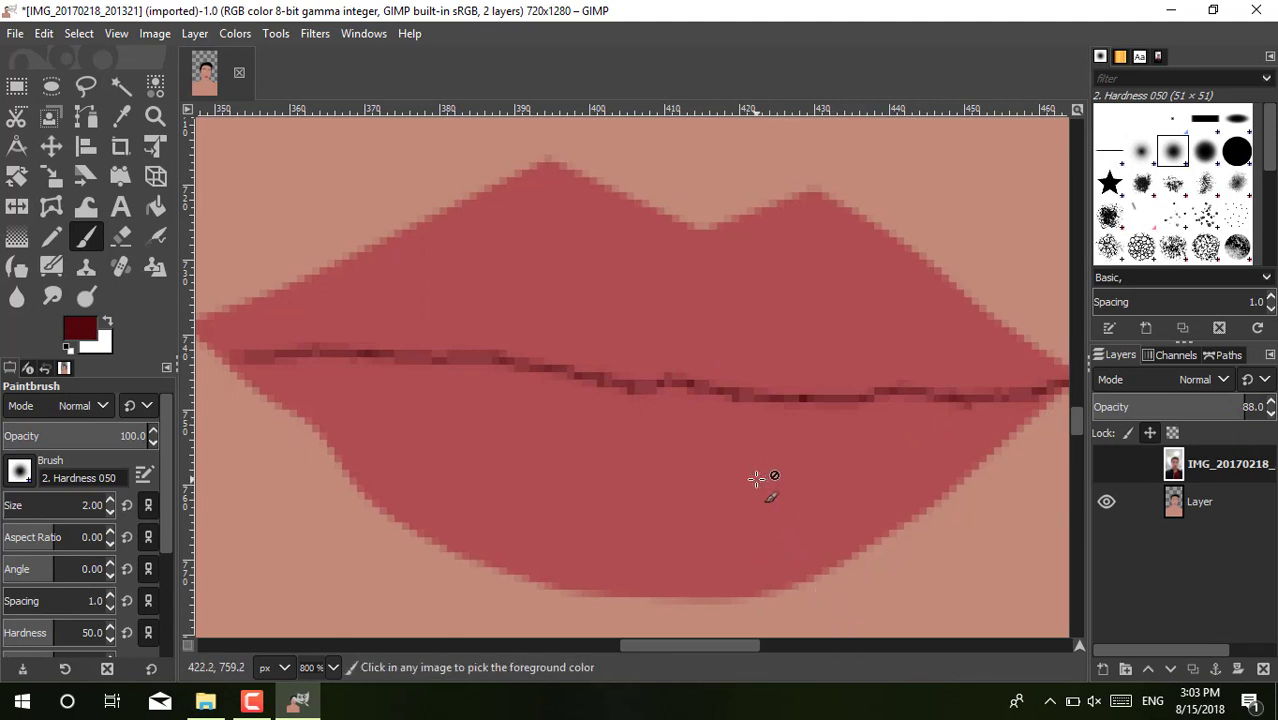
Step: Zoom out to the whole face and show the photo layer again at 100% opacity
{"action": "left_click", "coordinate": [155, 117]}
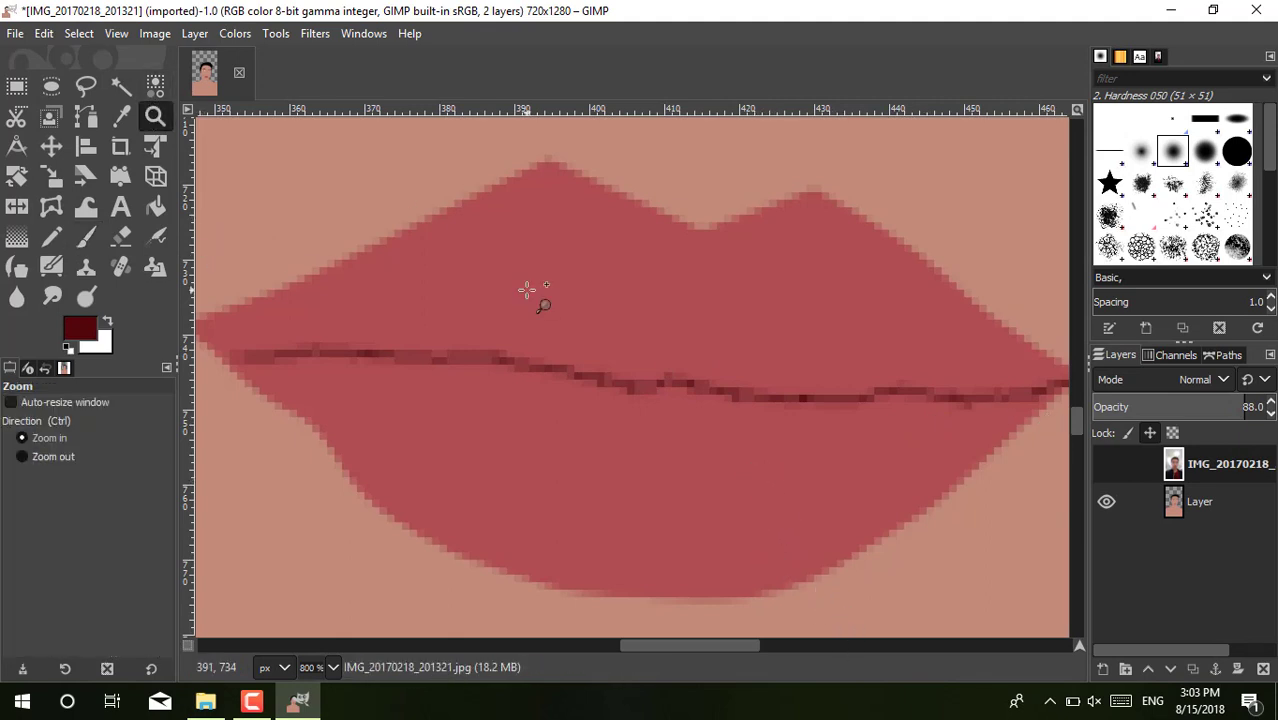
{"action": "left_click", "coordinate": [527, 290]}
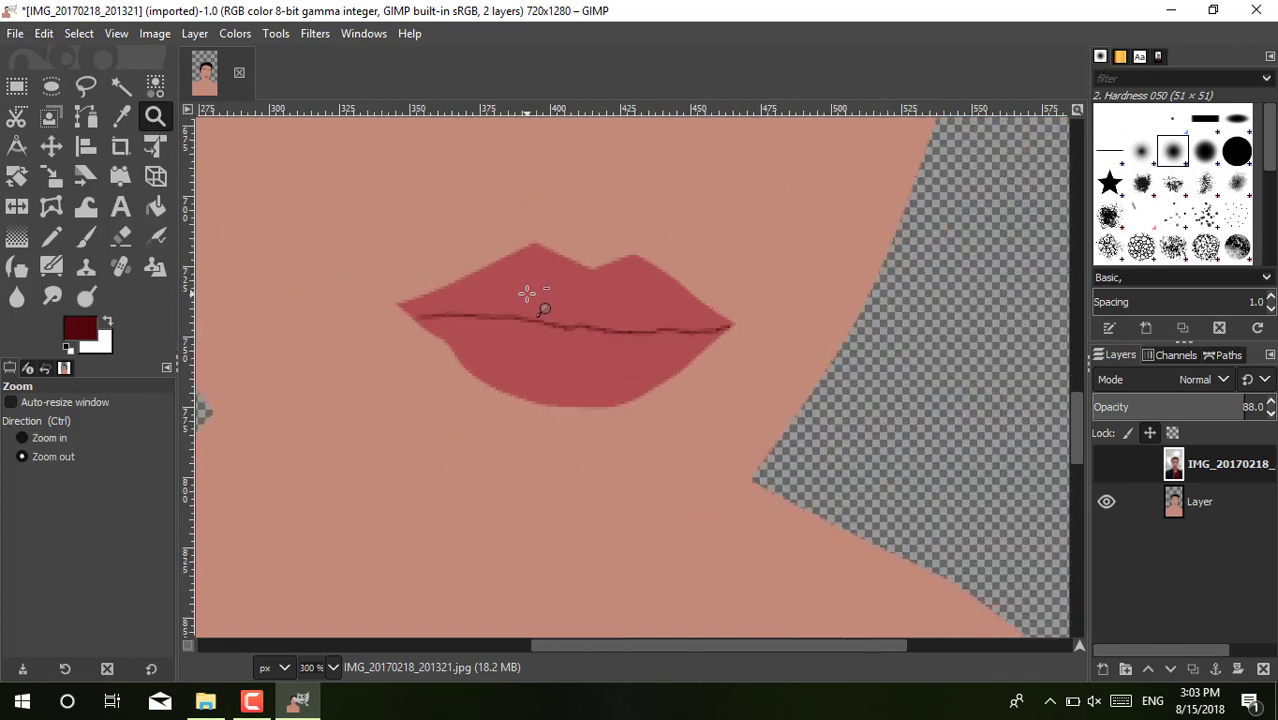
{"action": "left_click", "coordinate": [527, 290]}
{"action": "left_click", "coordinate": [527, 290]}
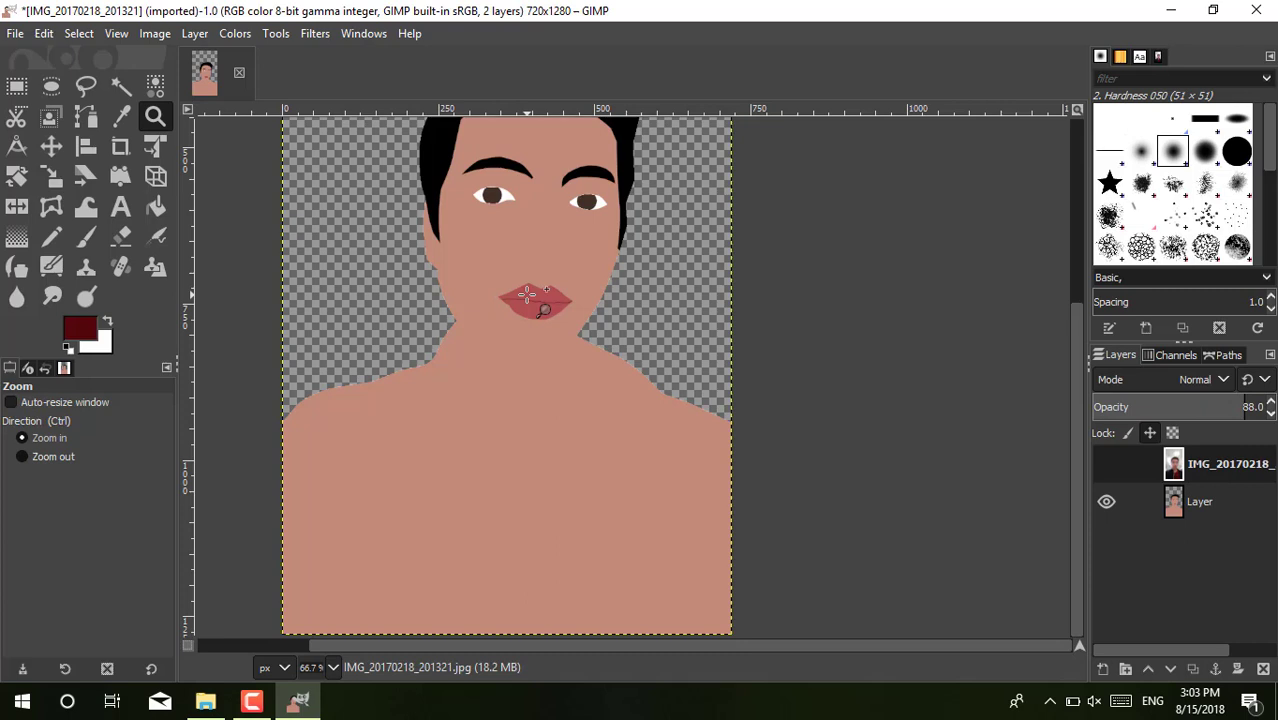
{"action": "left_click", "coordinate": [527, 290]}
{"action": "left_click", "coordinate": [527, 290]}
{"action": "left_click_drag", "start_coordinate": [1090, 472], "coordinate": [1070, 412]}
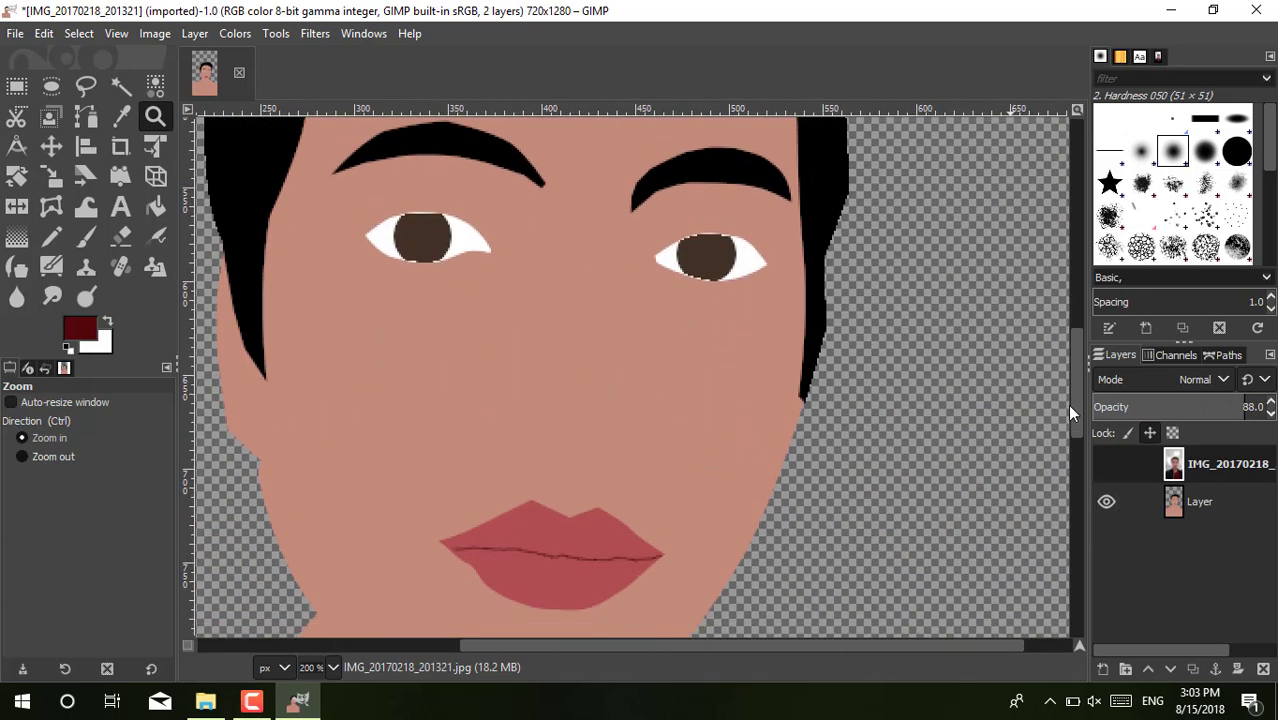
{"action": "left_click", "coordinate": [1106, 464]}
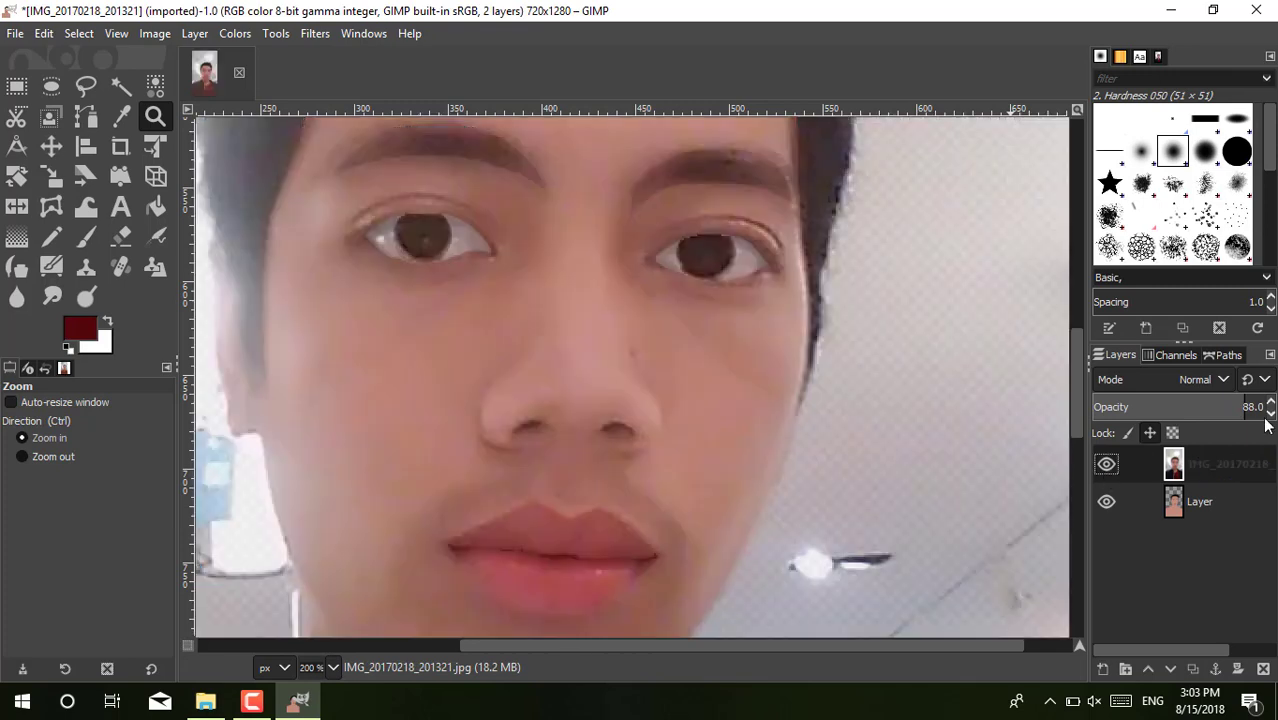
{"action": "left_click", "coordinate": [1262, 408]}
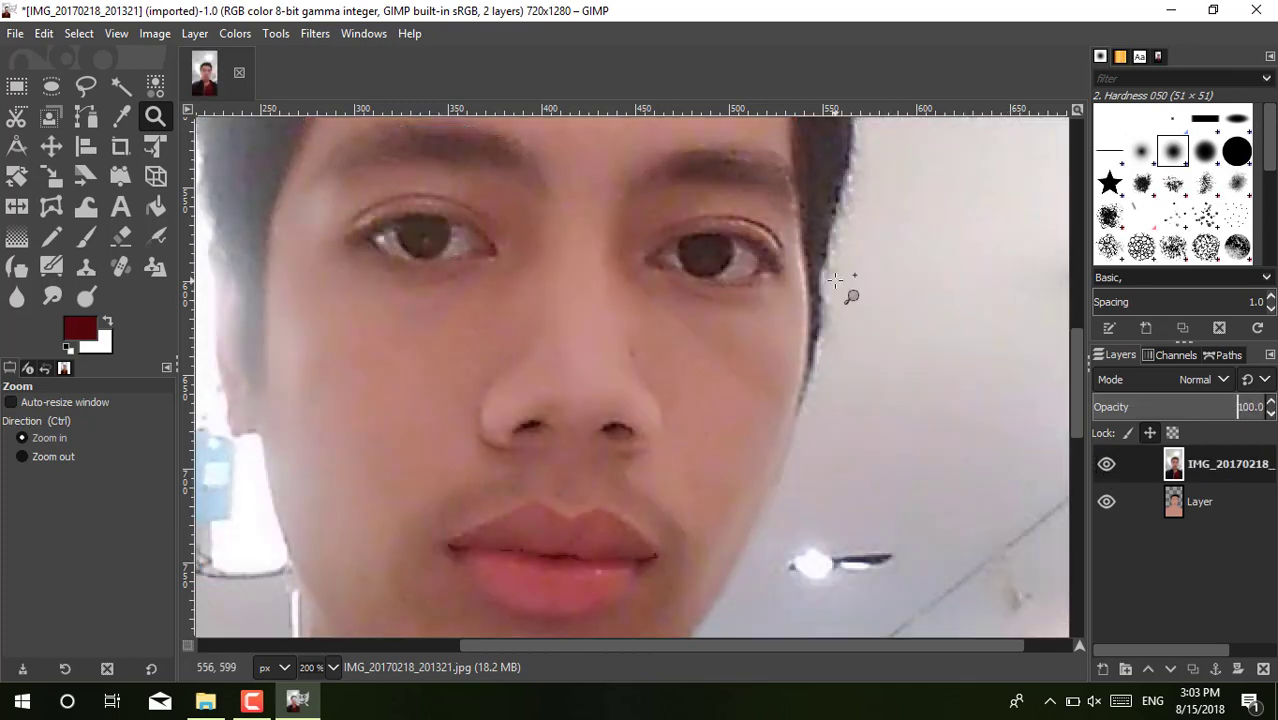
{"action": "key", "text": "b"}
{"action": "key", "text": "shift+b"}
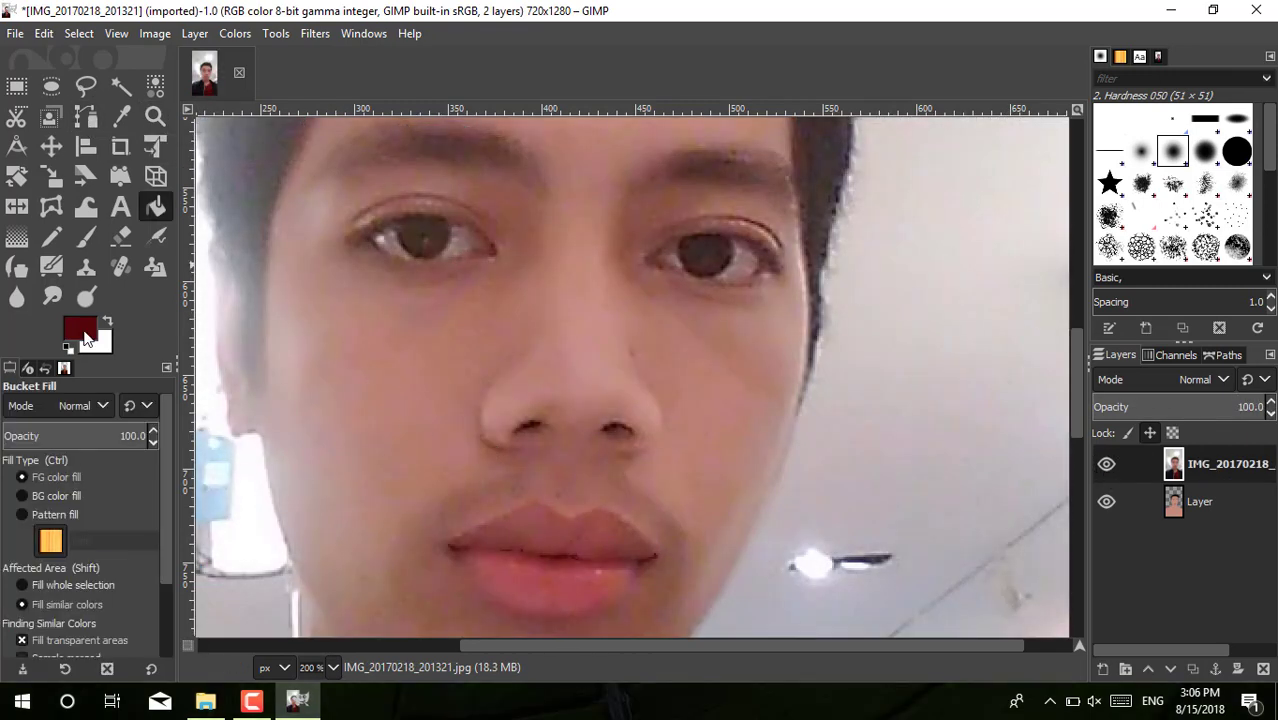
{"action": "left_click", "coordinate": [84, 332]}
{"action": "left_click_drag", "start_coordinate": [312, 400], "coordinate": [326, 400]}
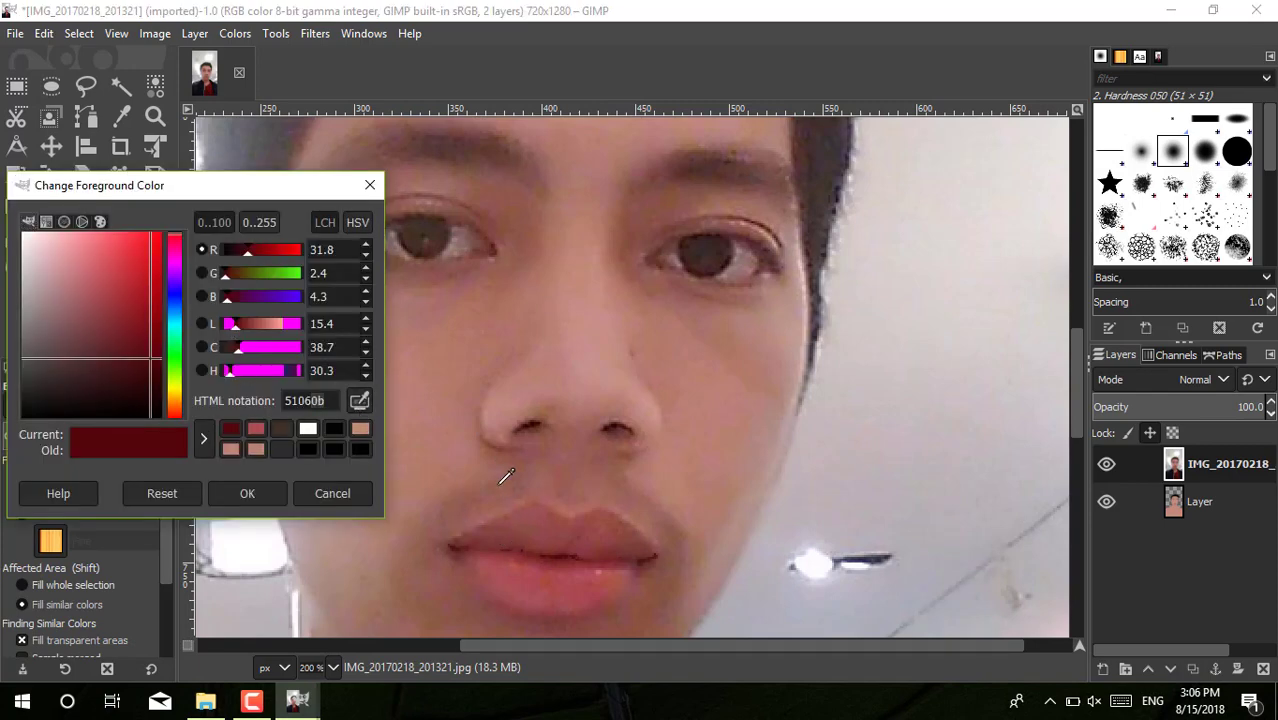
{"action": "left_click", "coordinate": [481, 406]}
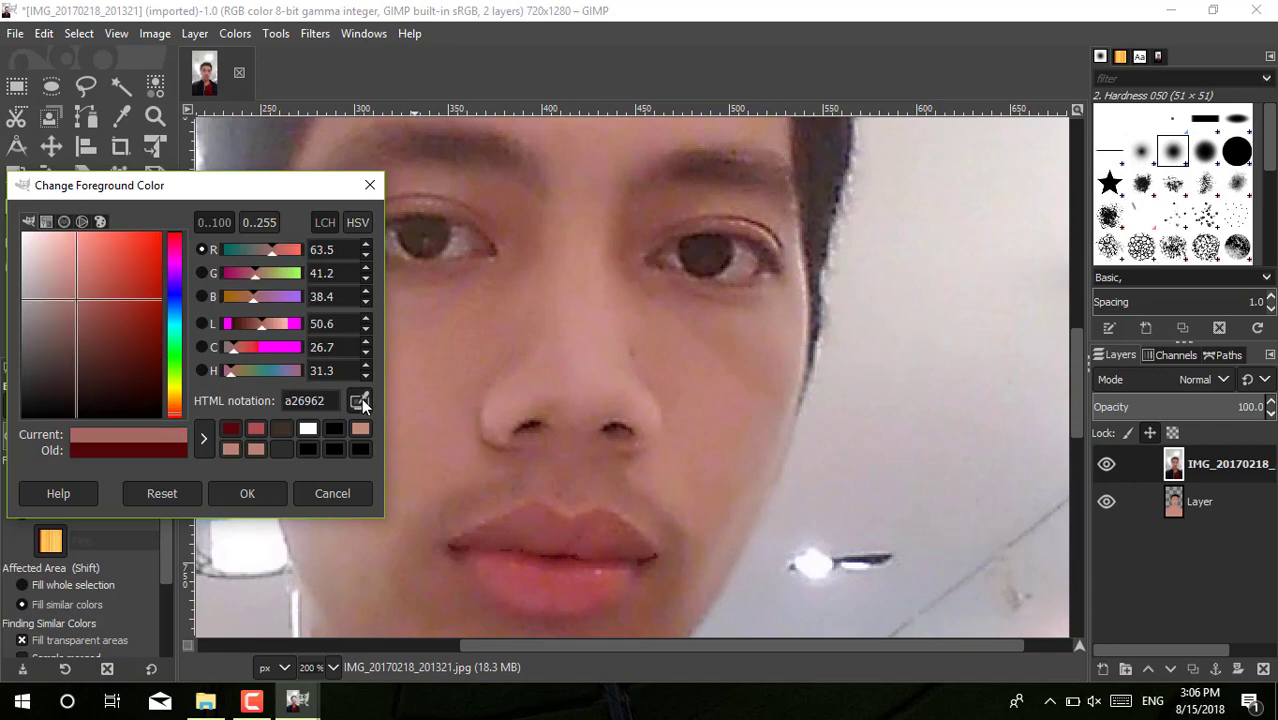
{"action": "left_click", "coordinate": [361, 398]}
{"action": "left_click", "coordinate": [488, 442]}
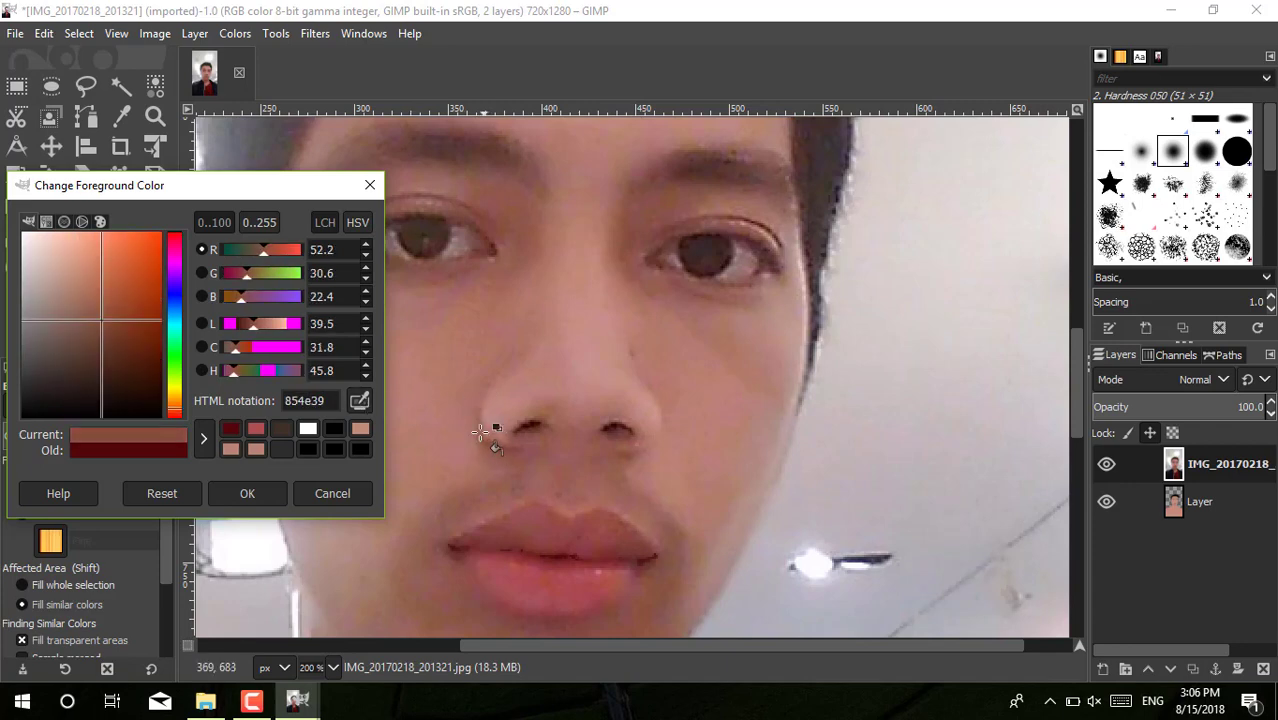
{"action": "left_click", "coordinate": [359, 398]}
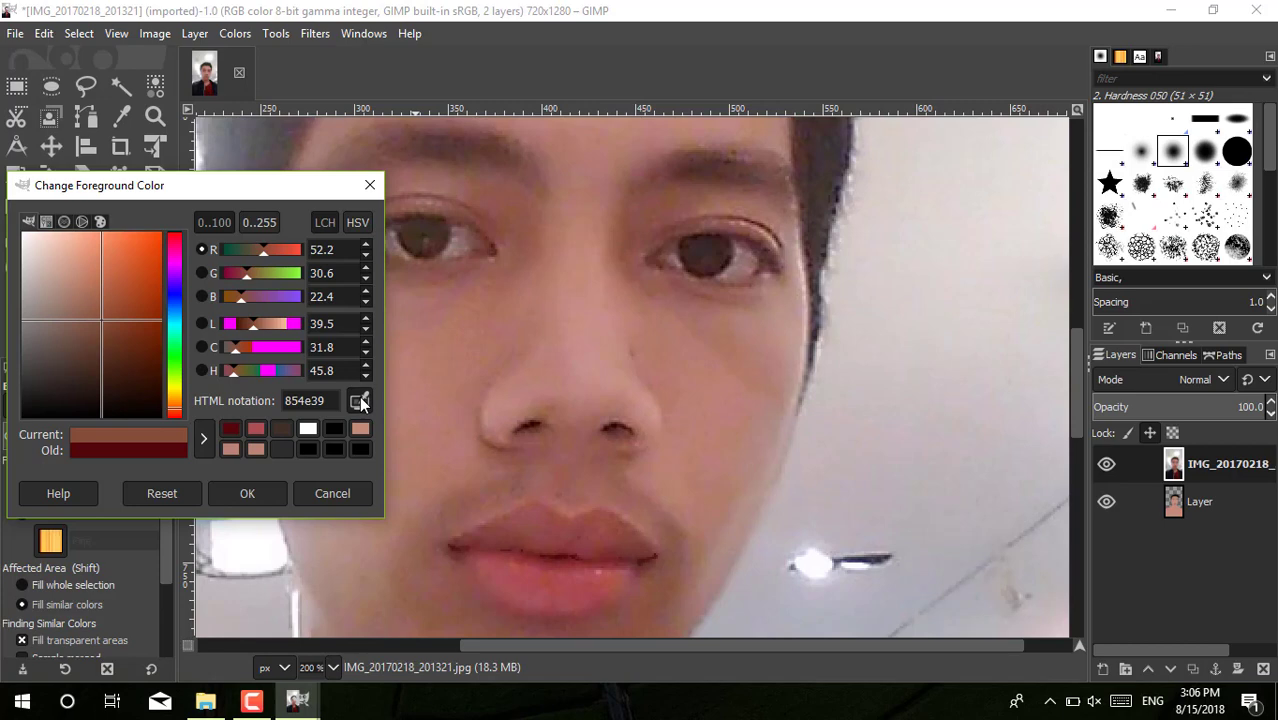
{"action": "left_click", "coordinate": [496, 446]}
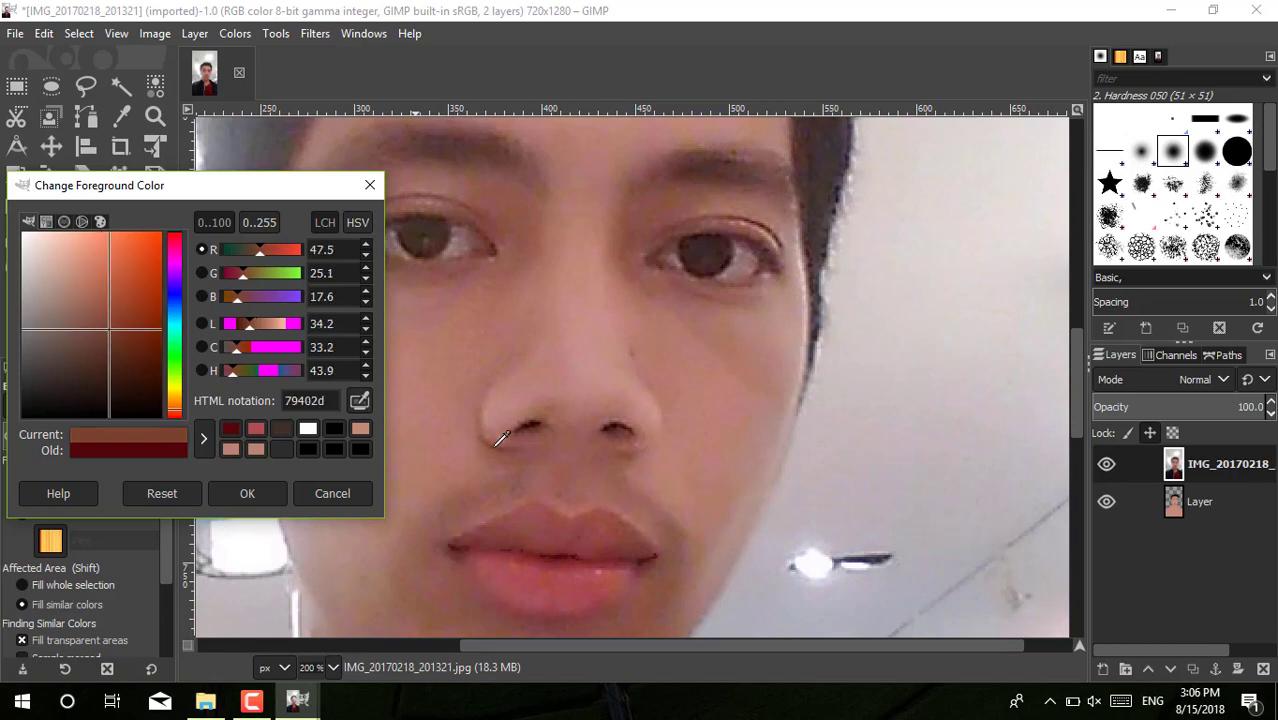
{"action": "left_click", "coordinate": [250, 493]}
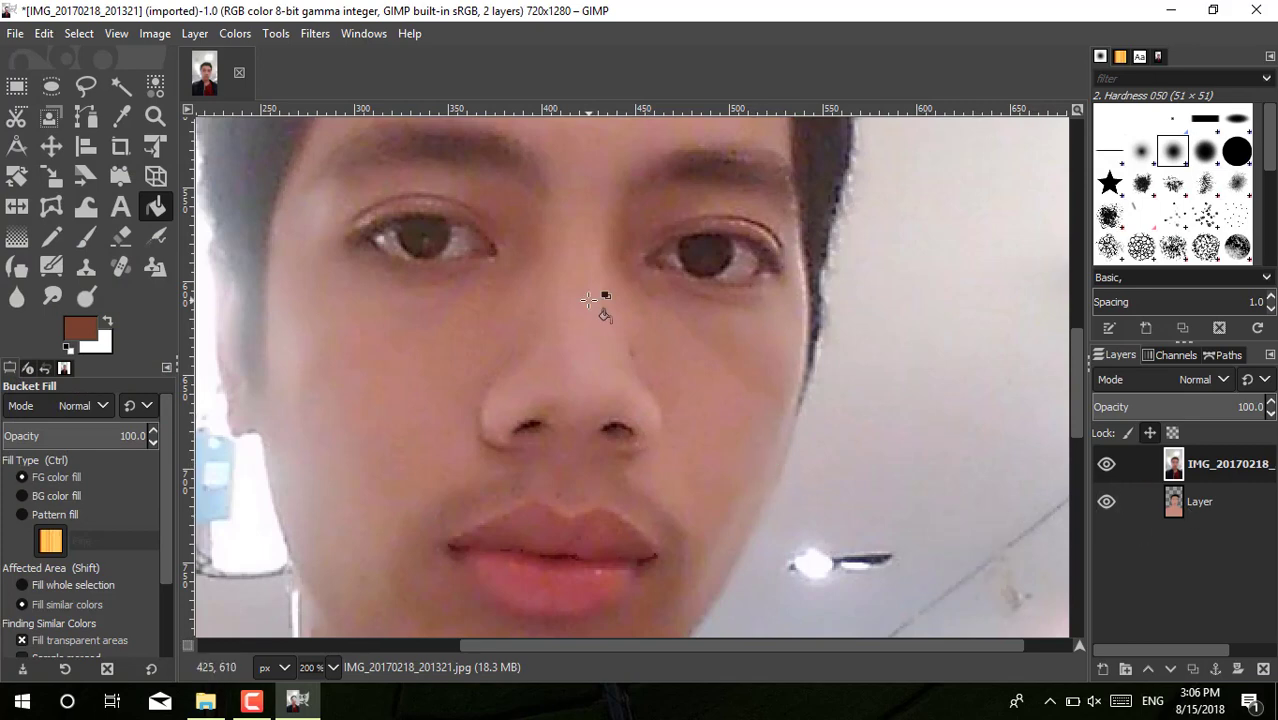
{"action": "left_click", "coordinate": [44, 33]}
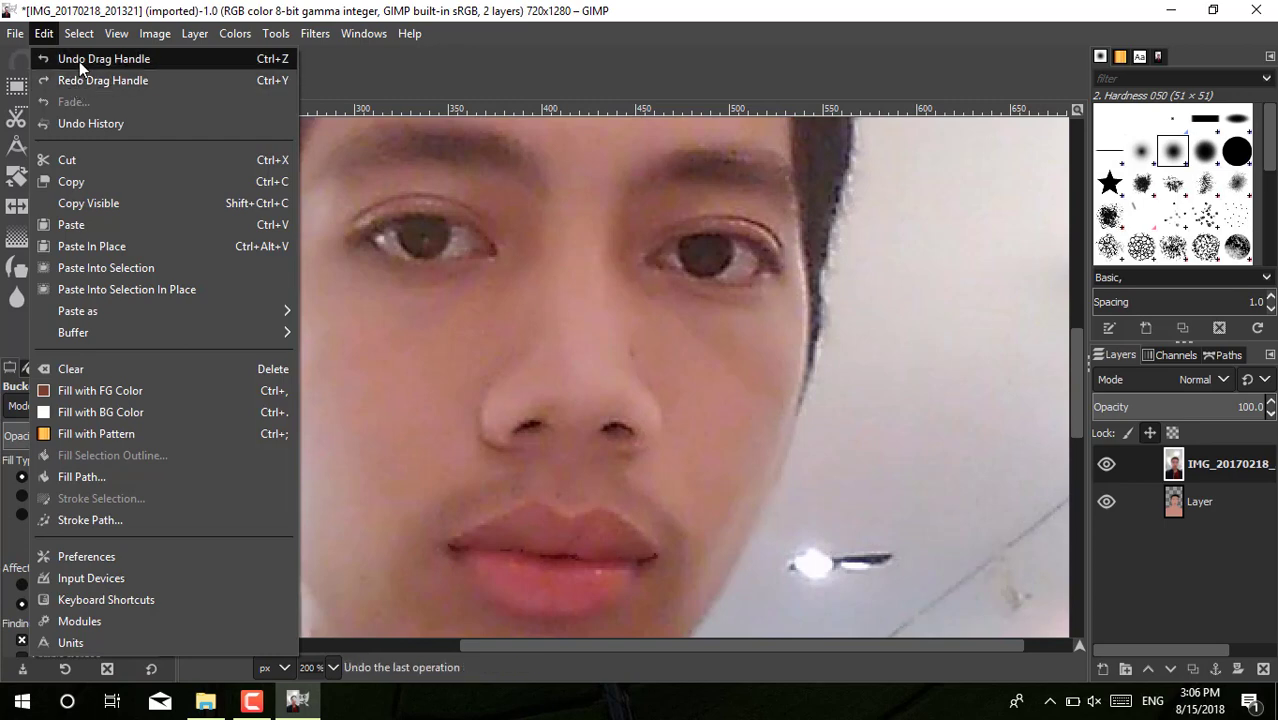
{"action": "left_click", "coordinate": [79, 59]}
{"action": "left_click", "coordinate": [53, 30]}
{"action": "left_click", "coordinate": [77, 59]}
{"action": "left_click", "coordinate": [49, 33]}
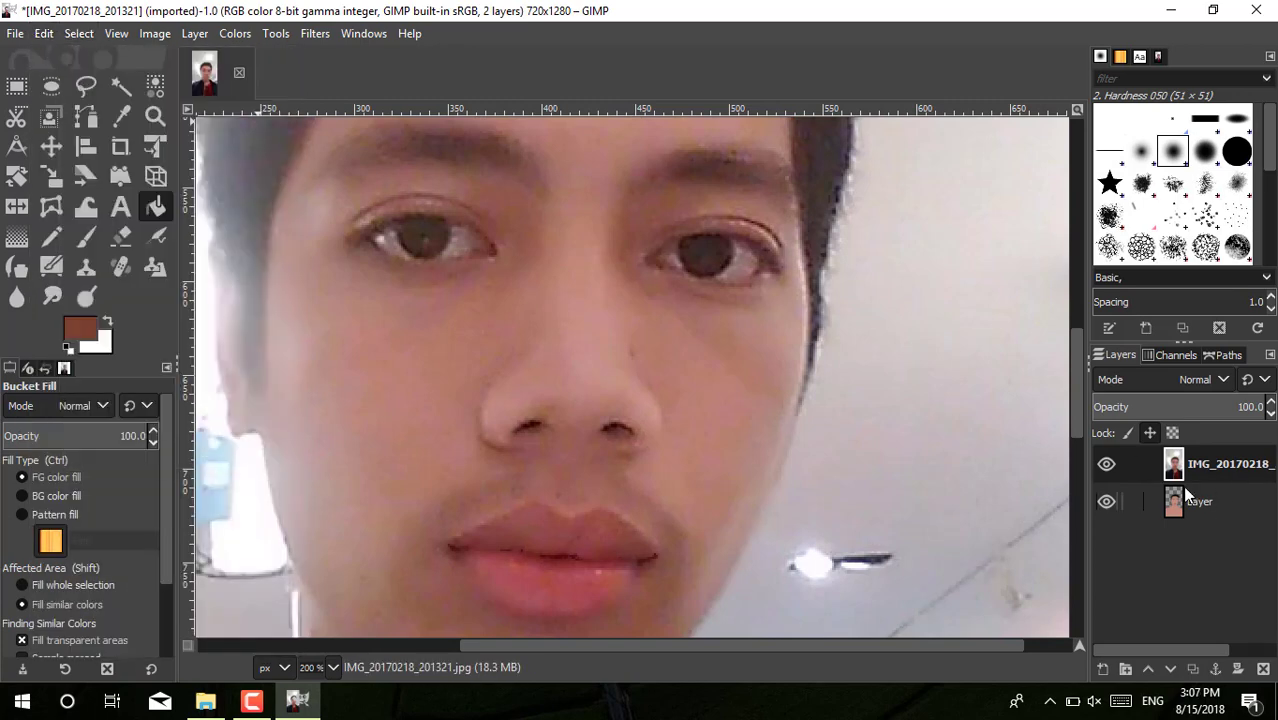
{"action": "left_click", "coordinate": [1108, 464]}
{"action": "left_click", "coordinate": [1108, 464]}
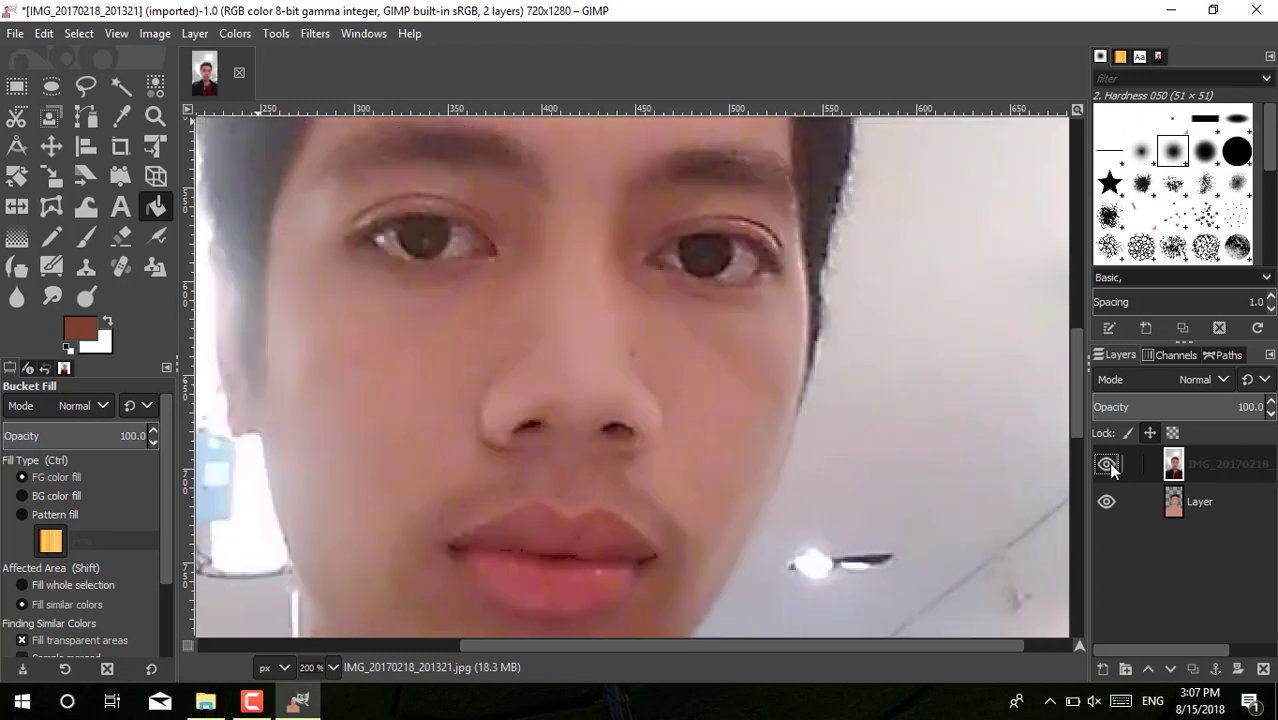
{"action": "left_click", "coordinate": [44, 33]}
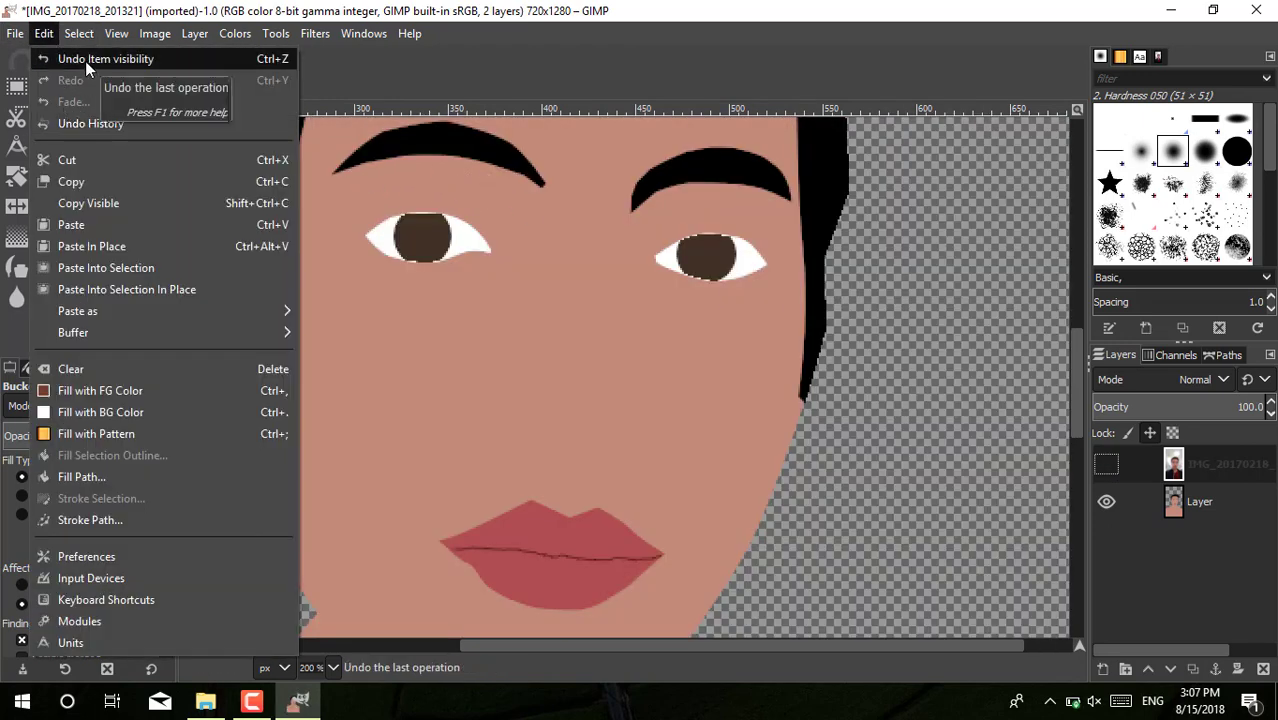
{"action": "left_click", "coordinate": [85, 59]}
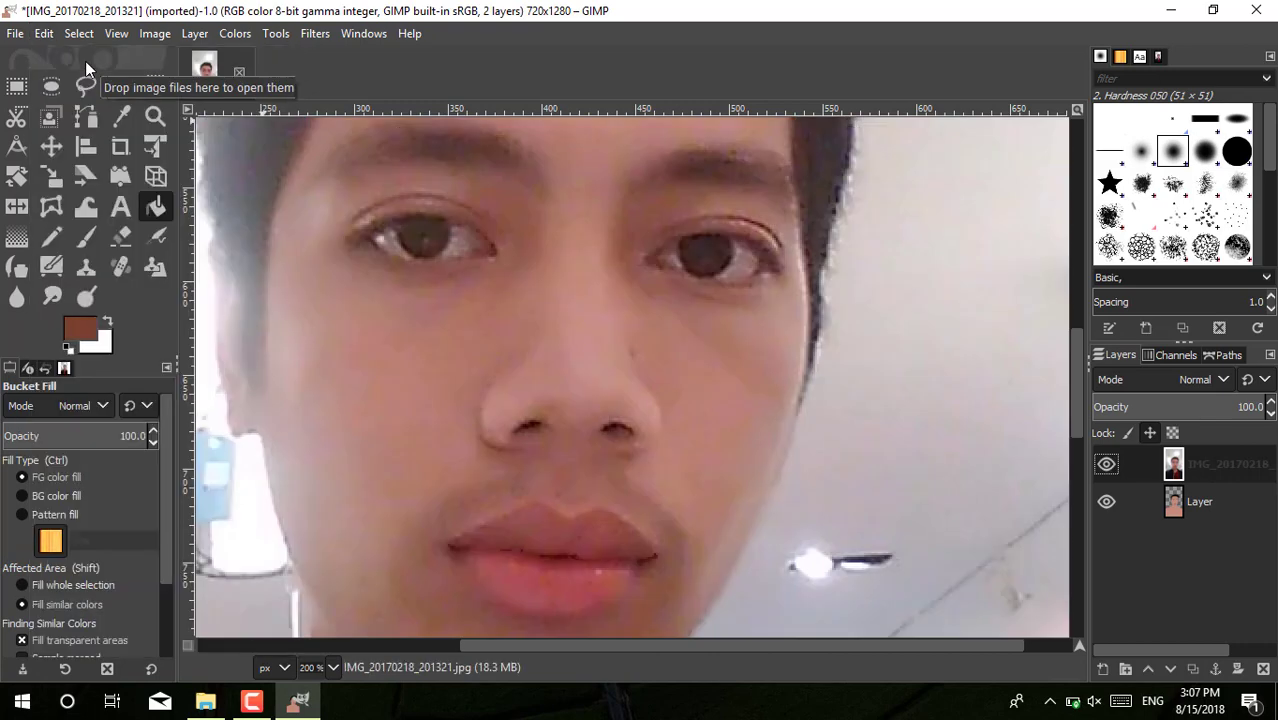
{"action": "left_click", "coordinate": [1107, 466]}
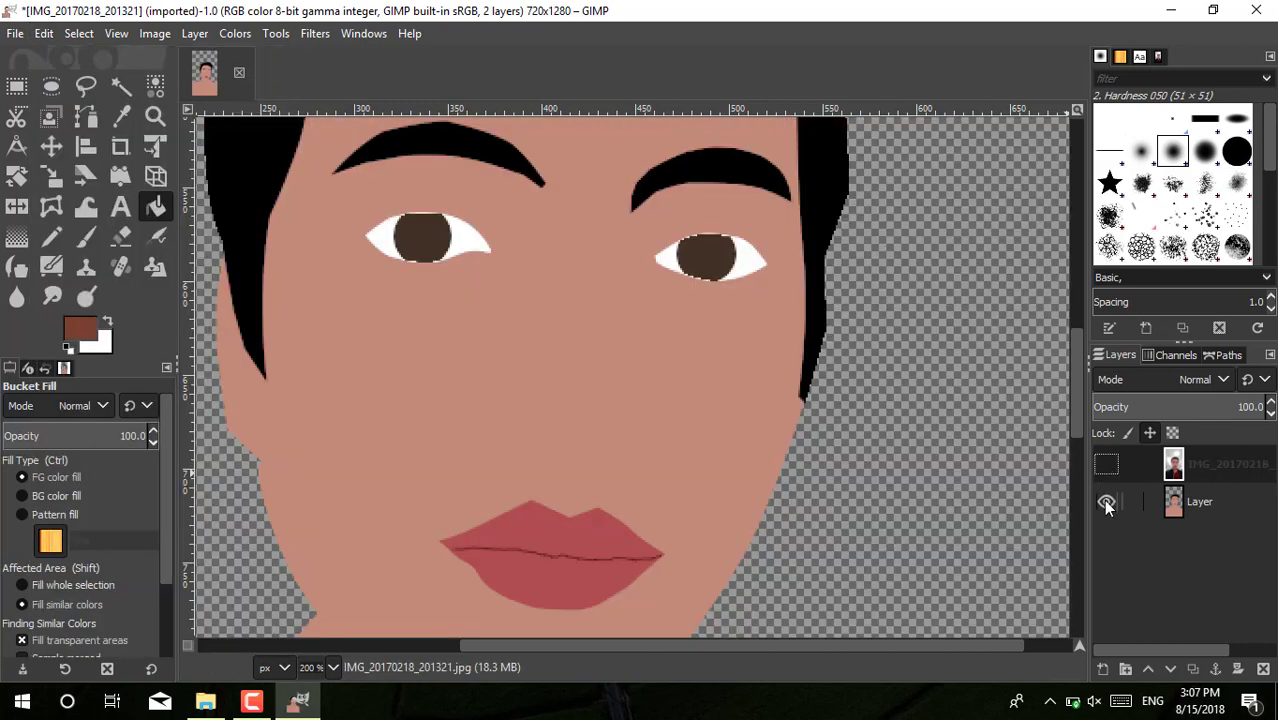
{"action": "left_click", "coordinate": [1106, 465]}
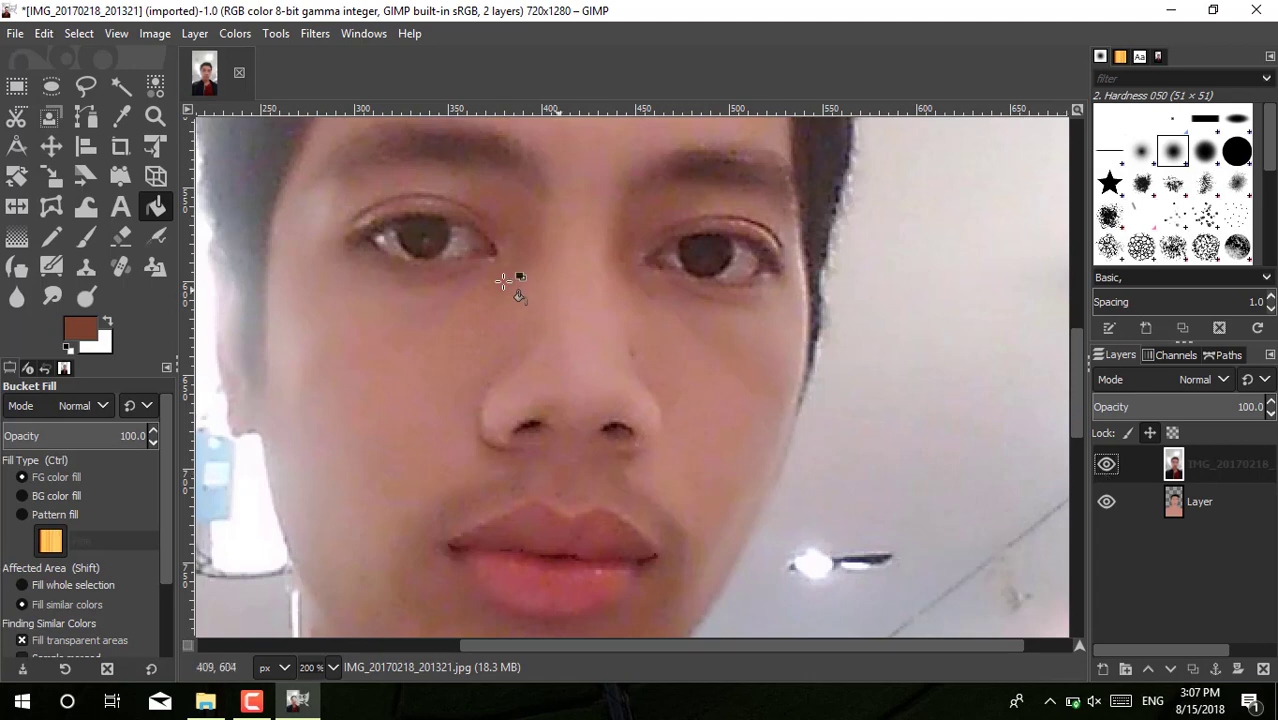
Step: Trace a path around the right nostril and switch to the cartoon layer
{"action": "left_click", "coordinate": [85, 116]}
{"action": "left_click", "coordinate": [602, 429]}
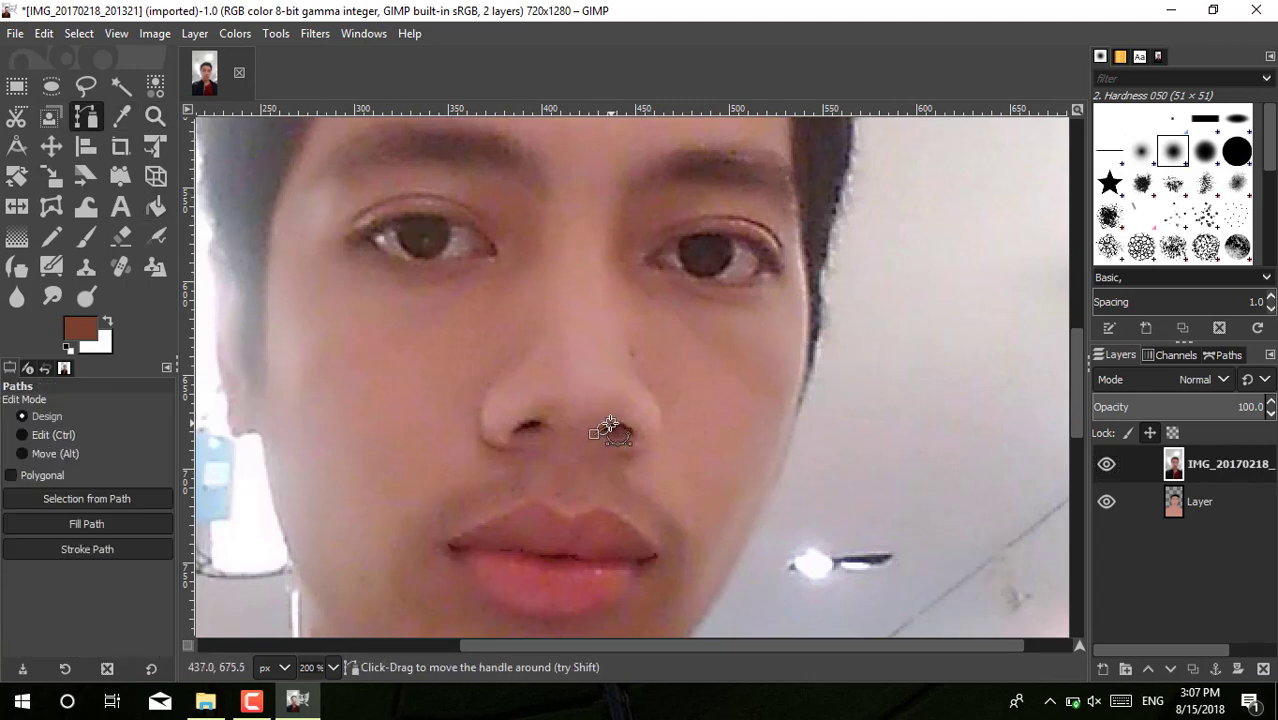
{"action": "left_click", "coordinate": [619, 439]}
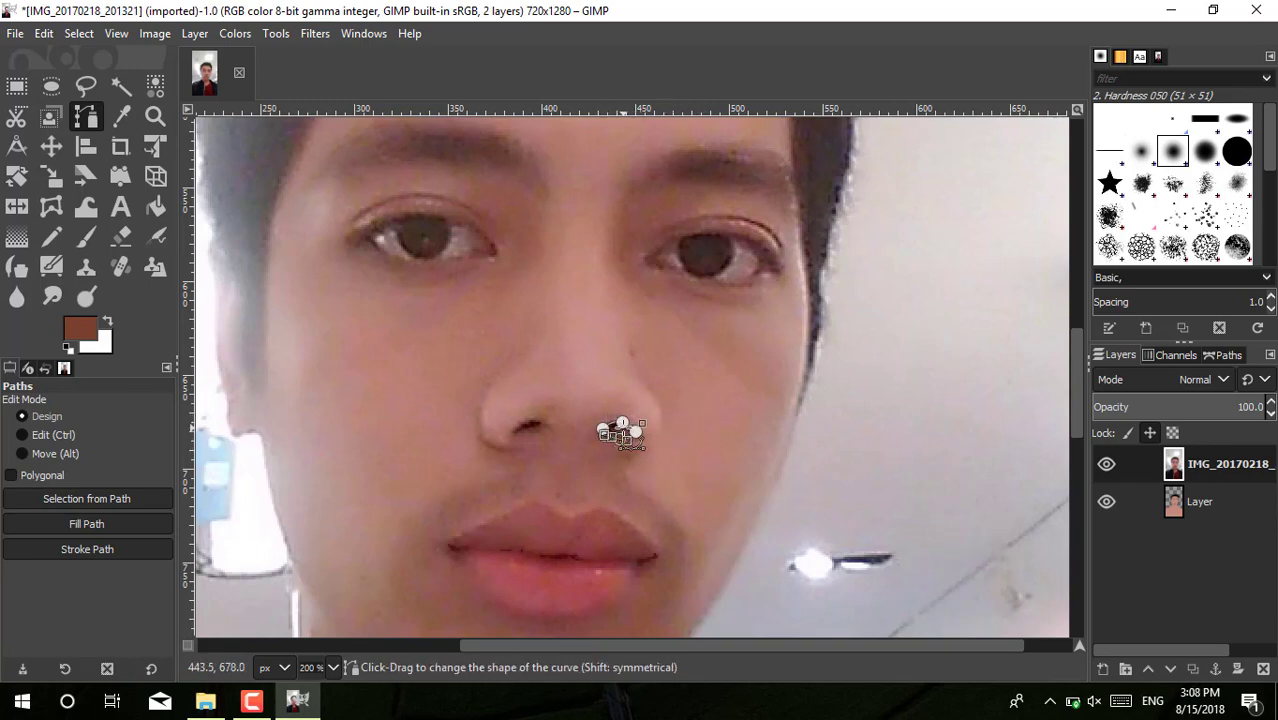
{"action": "right_click", "coordinate": [624, 428]}
{"action": "left_click", "coordinate": [819, 245]}
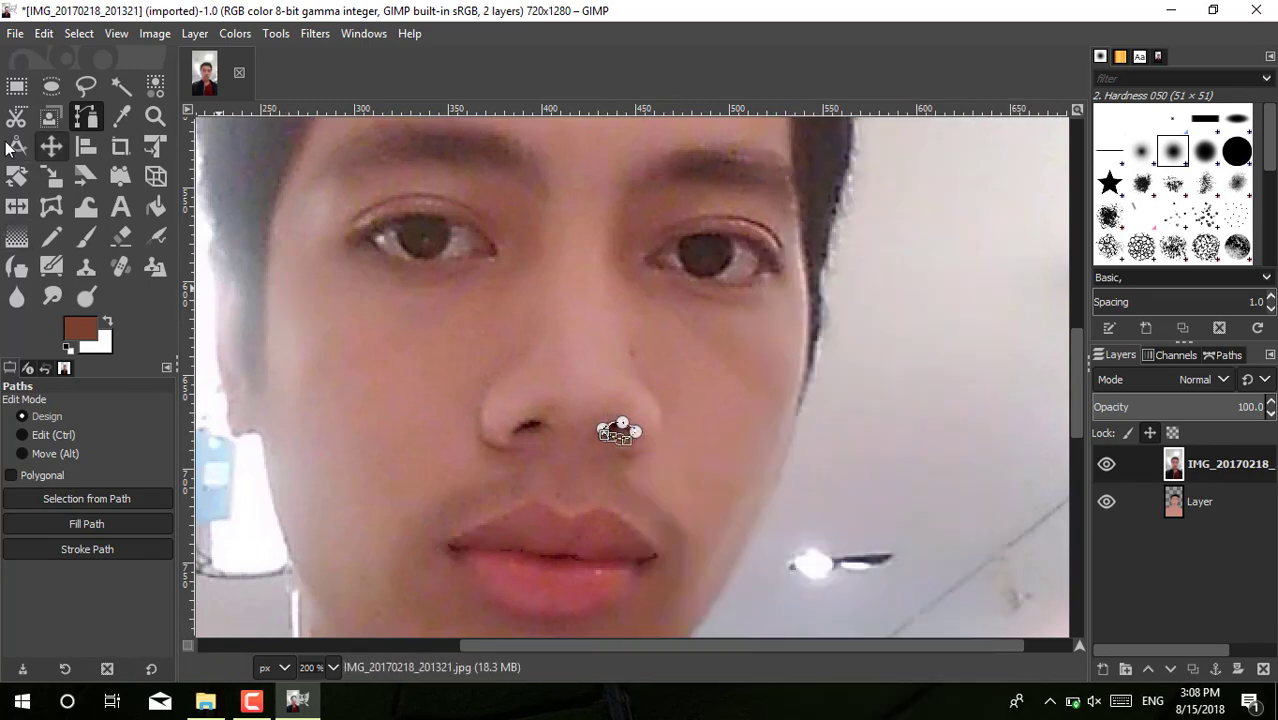
{"action": "left_click", "coordinate": [1106, 463]}
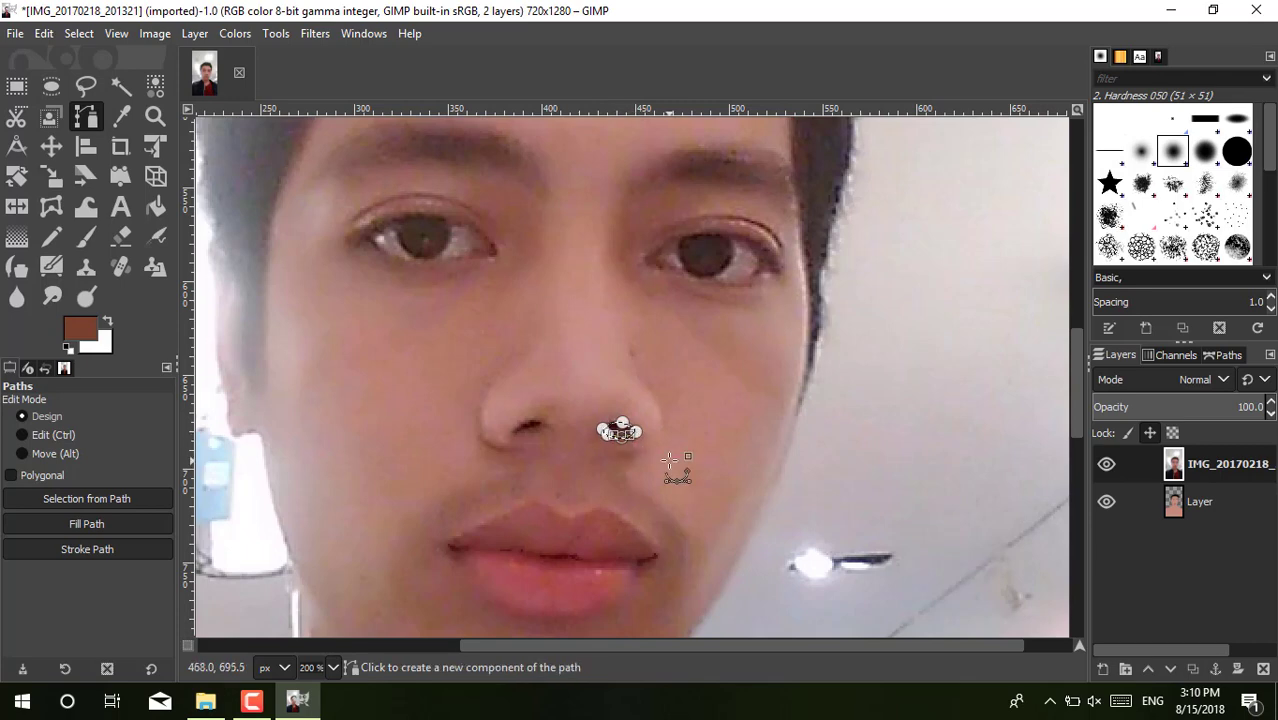
Step: Turn the right nostril path into a selection and set the foreground to near-black red 2b0000
{"action": "right_click", "coordinate": [619, 433]}
{"action": "left_click", "coordinate": [840, 421]}
{"action": "left_click", "coordinate": [155, 206]}
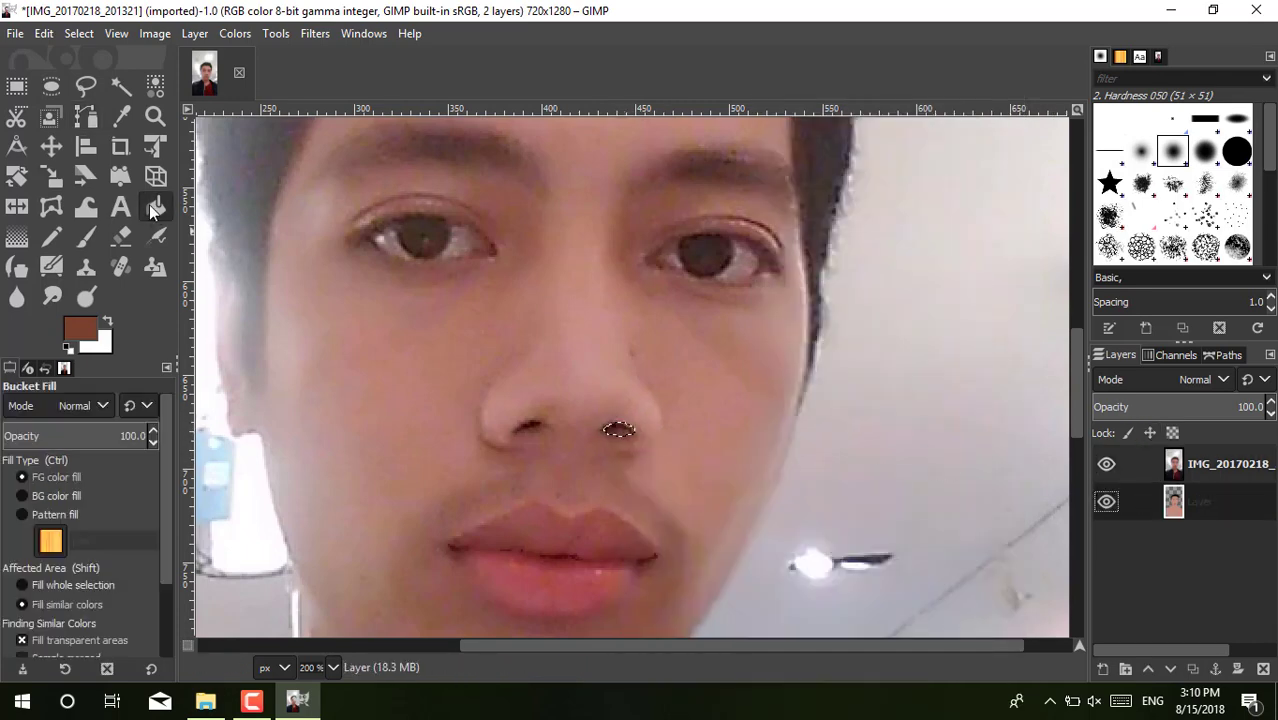
{"action": "left_click", "coordinate": [80, 328]}
{"action": "left_click", "coordinate": [359, 400]}
{"action": "left_click", "coordinate": [535, 422]}
{"action": "key", "text": "Return"}
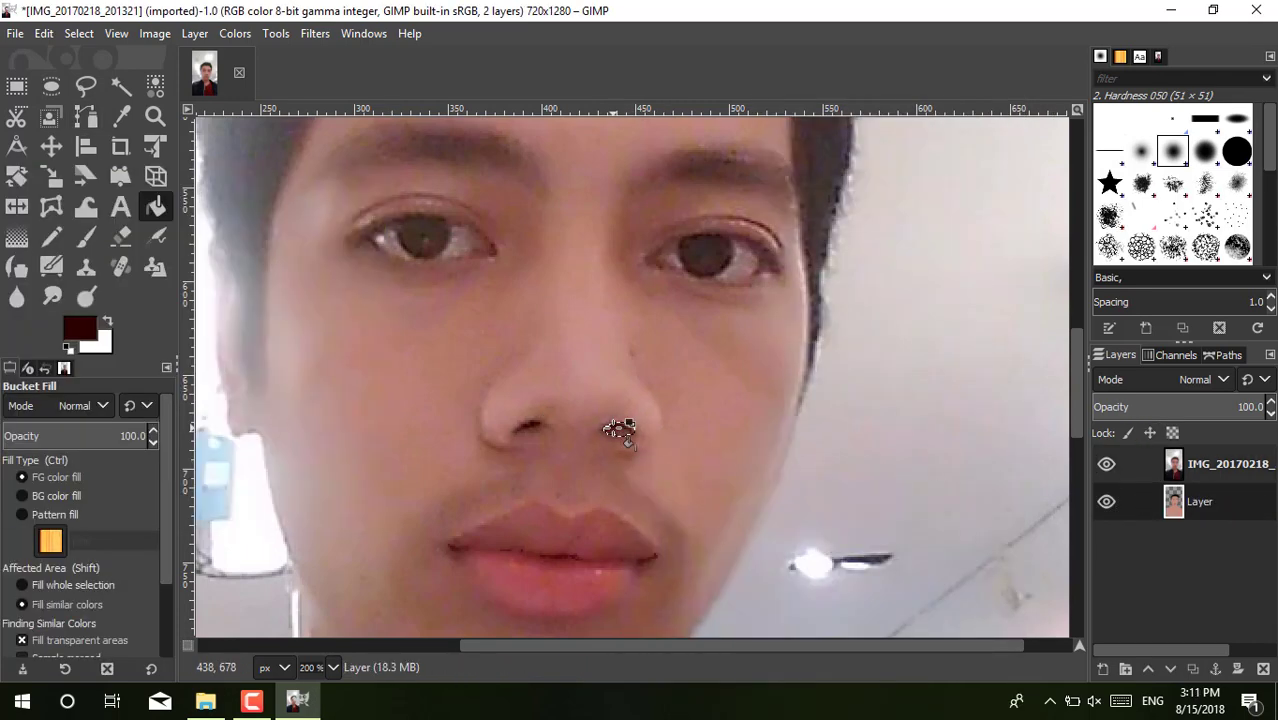
{"action": "key", "text": "b"}
Step: Clear the selection and trace a new path around the left nostril
{"action": "right_click", "coordinate": [617, 433]}
{"action": "left_click", "coordinate": [816, 335]}
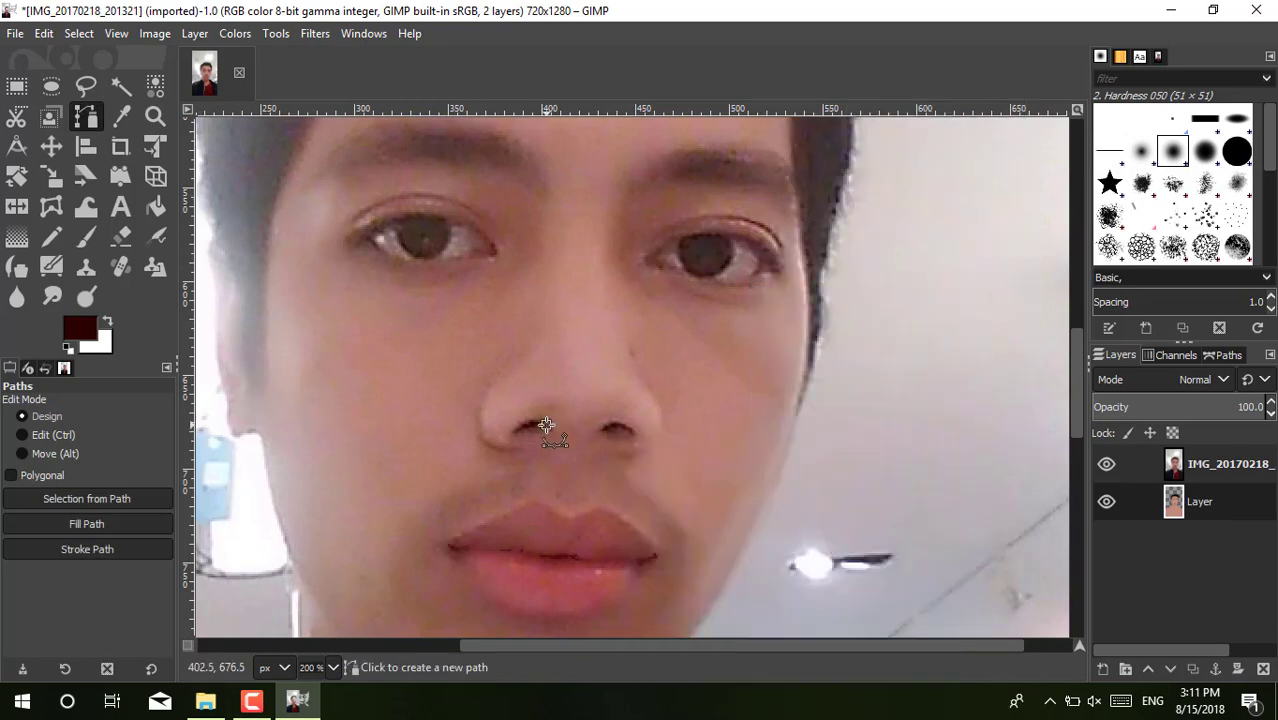
{"action": "left_click", "coordinate": [532, 423]}
{"action": "left_click", "coordinate": [547, 426]}
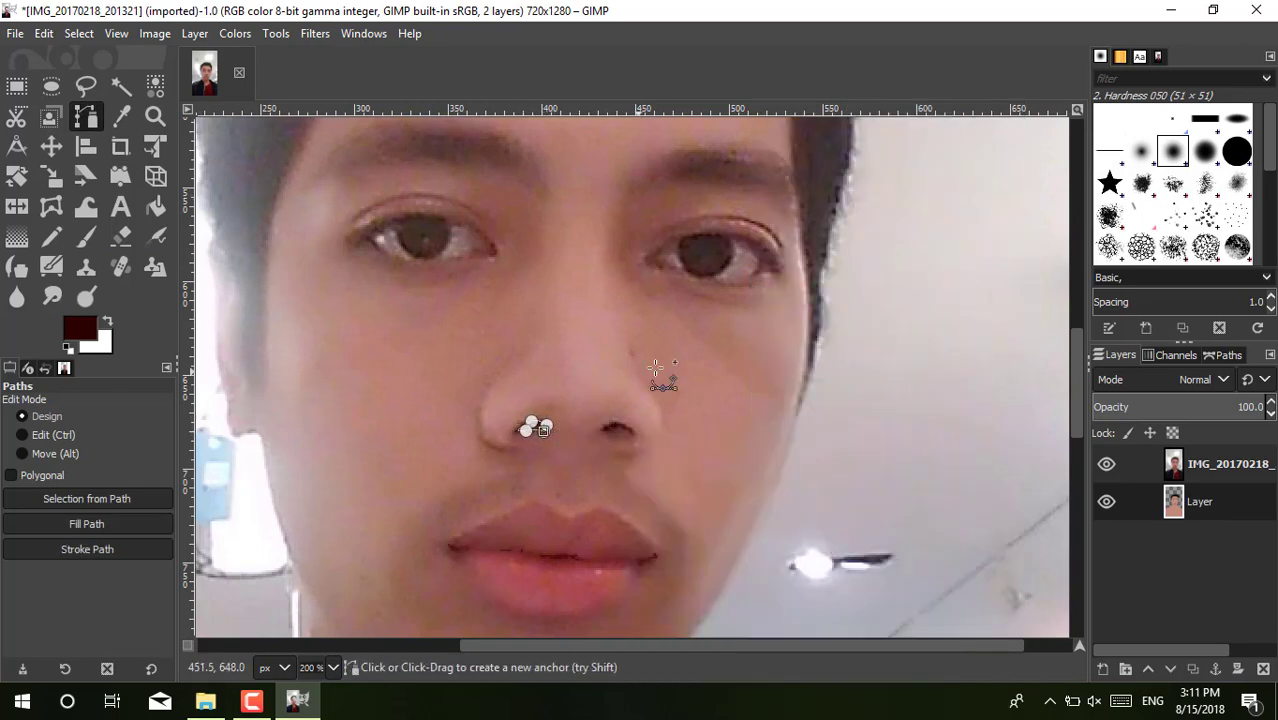
{"action": "mouse_move", "coordinate": [532, 423]}
{"action": "left_mouse_down"}
{"action": "mouse_move", "coordinate": [511, 436]}
{"action": "mouse_move", "coordinate": [530, 424]}
{"action": "left_mouse_up"}
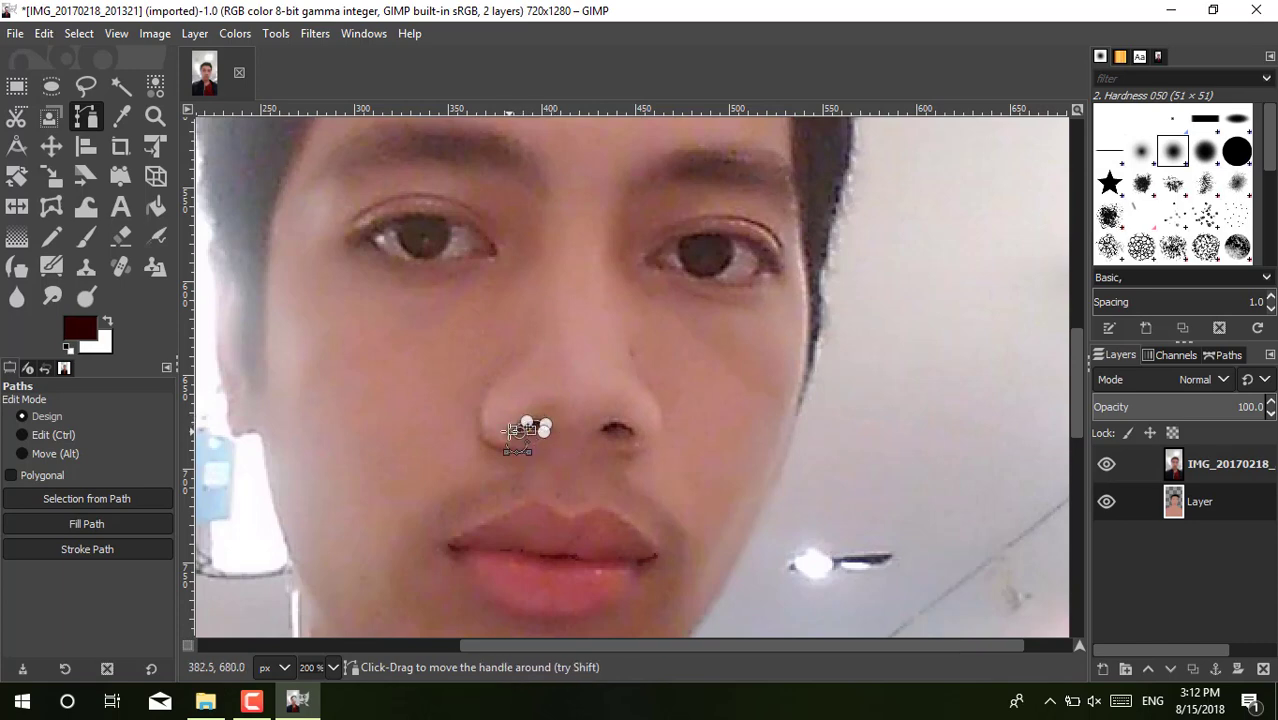
{"action": "right_click", "coordinate": [532, 425]}
{"action": "left_click", "coordinate": [729, 420]}
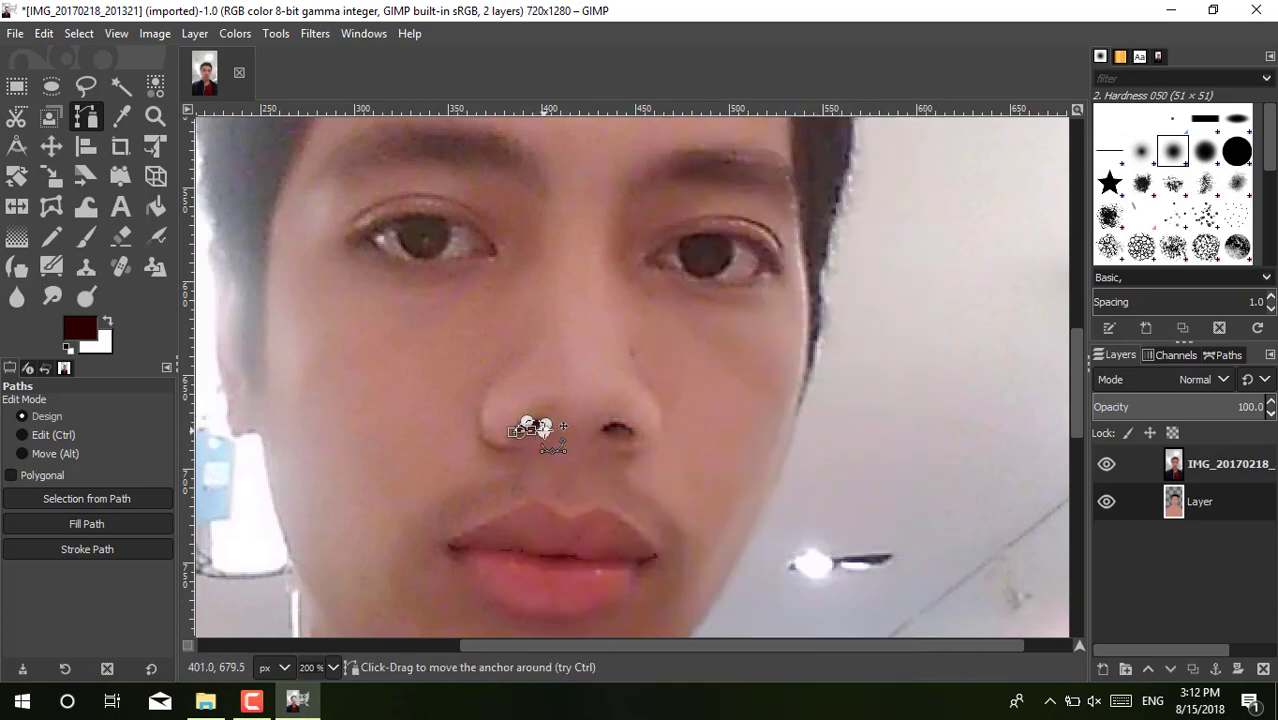
Step: Refine the left nostril outline and turn it into a selection
{"action": "left_click_drag", "start_coordinate": [544, 430], "coordinate": [522, 428]}
{"action": "right_click", "coordinate": [537, 424]}
{"action": "left_click", "coordinate": [736, 413]}
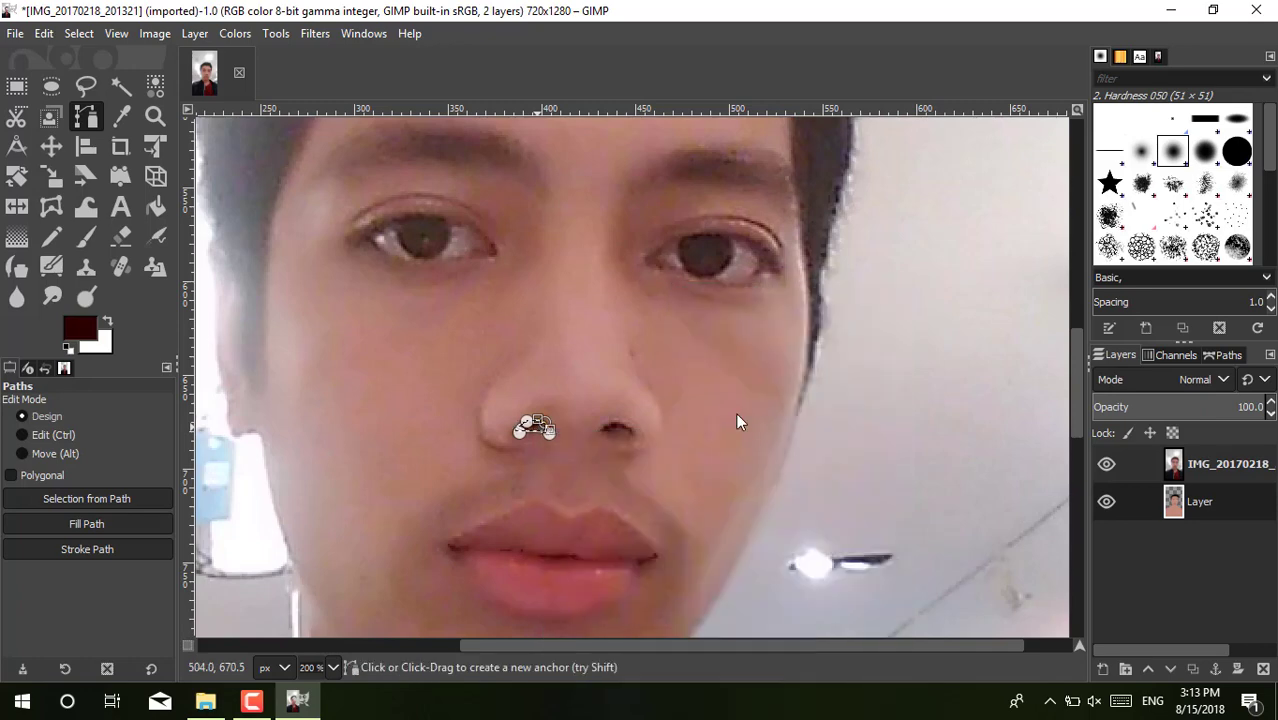
{"action": "key", "text": "shift+v"}
{"action": "key", "text": "shift+b"}
{"action": "key", "text": "b"}
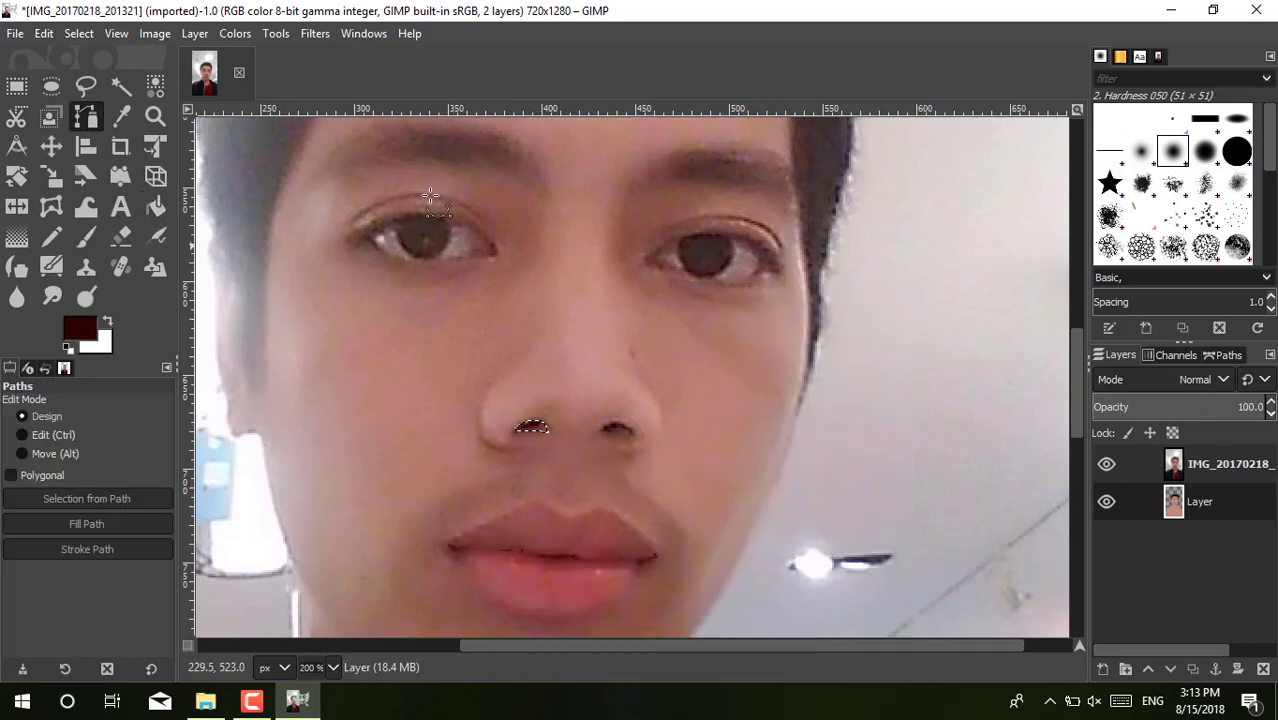
{"action": "left_click_drag", "start_coordinate": [1076, 390], "coordinate": [1077, 496]}
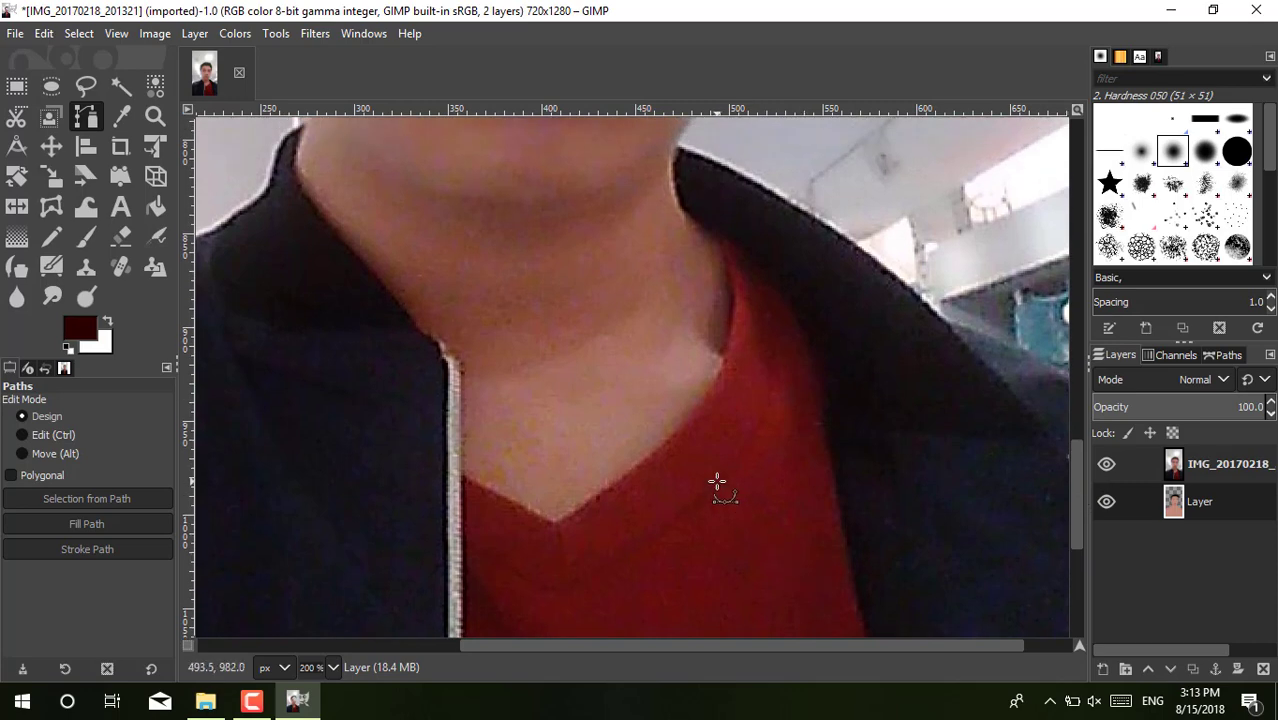
{"action": "left_click", "coordinate": [160, 124]}
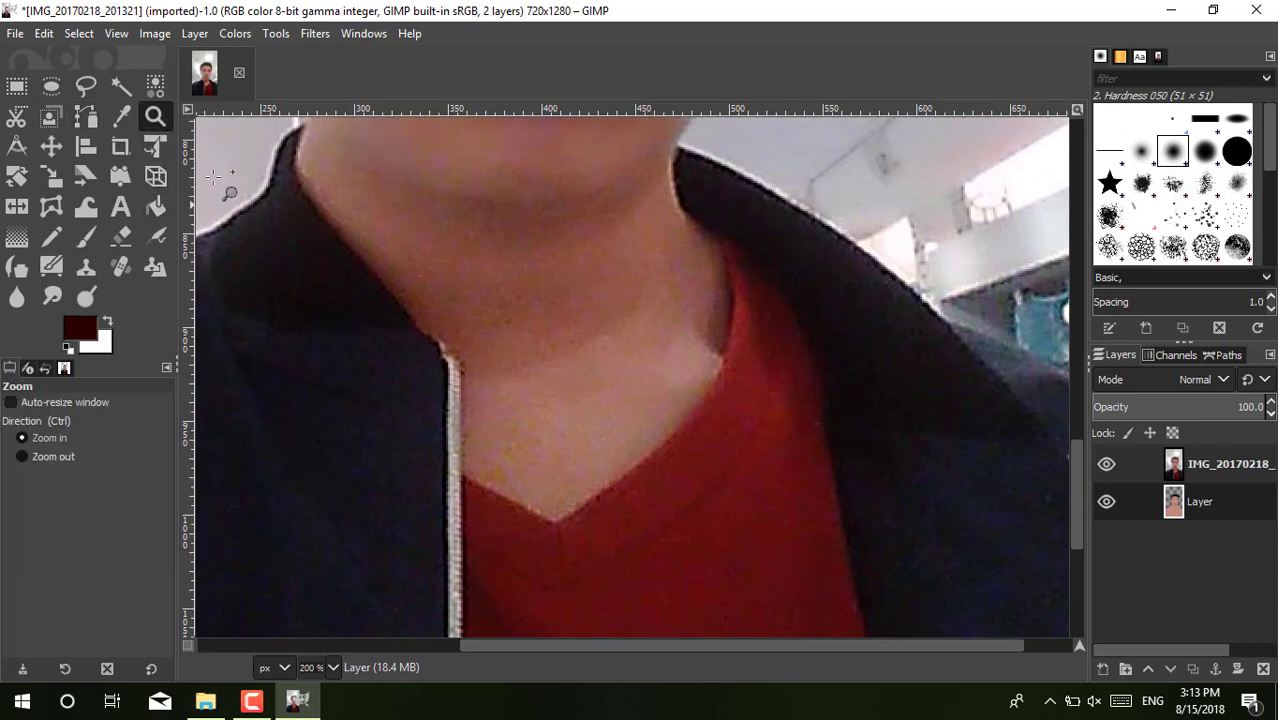
{"action": "left_click", "coordinate": [441, 363], "text": "ctrl"}
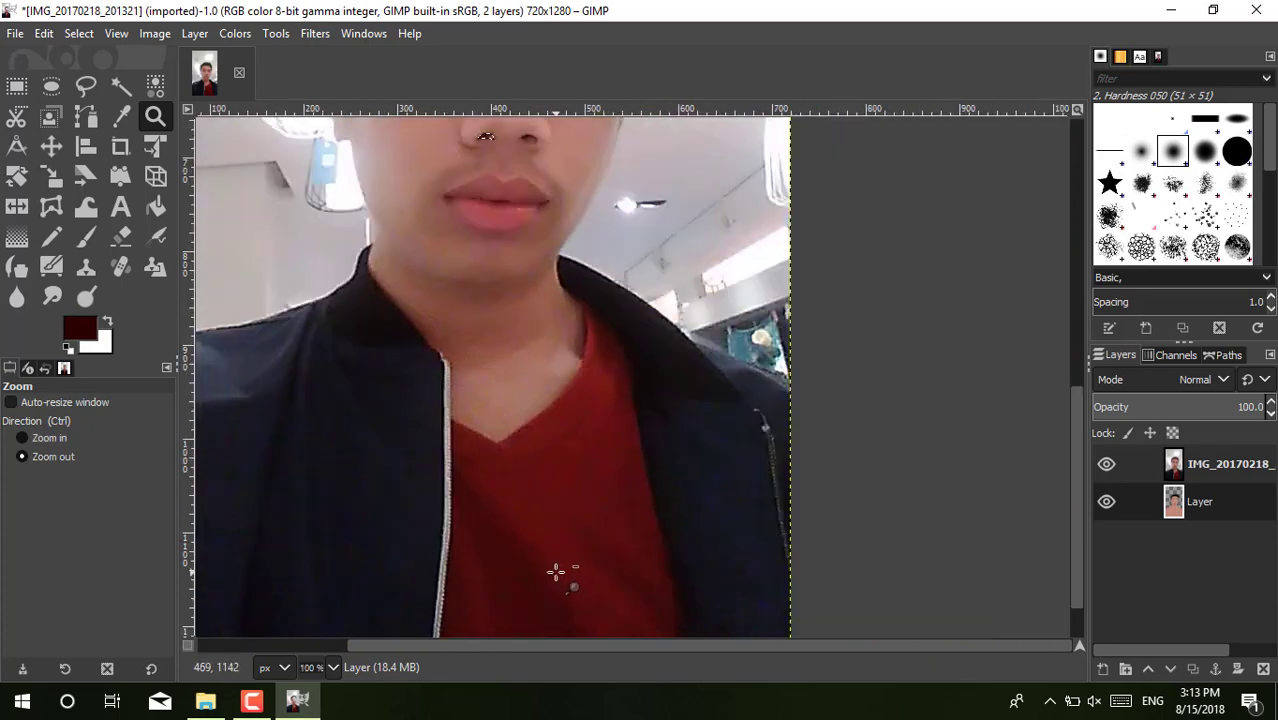
{"action": "left_click_drag", "start_coordinate": [643, 648], "coordinate": [507, 665]}
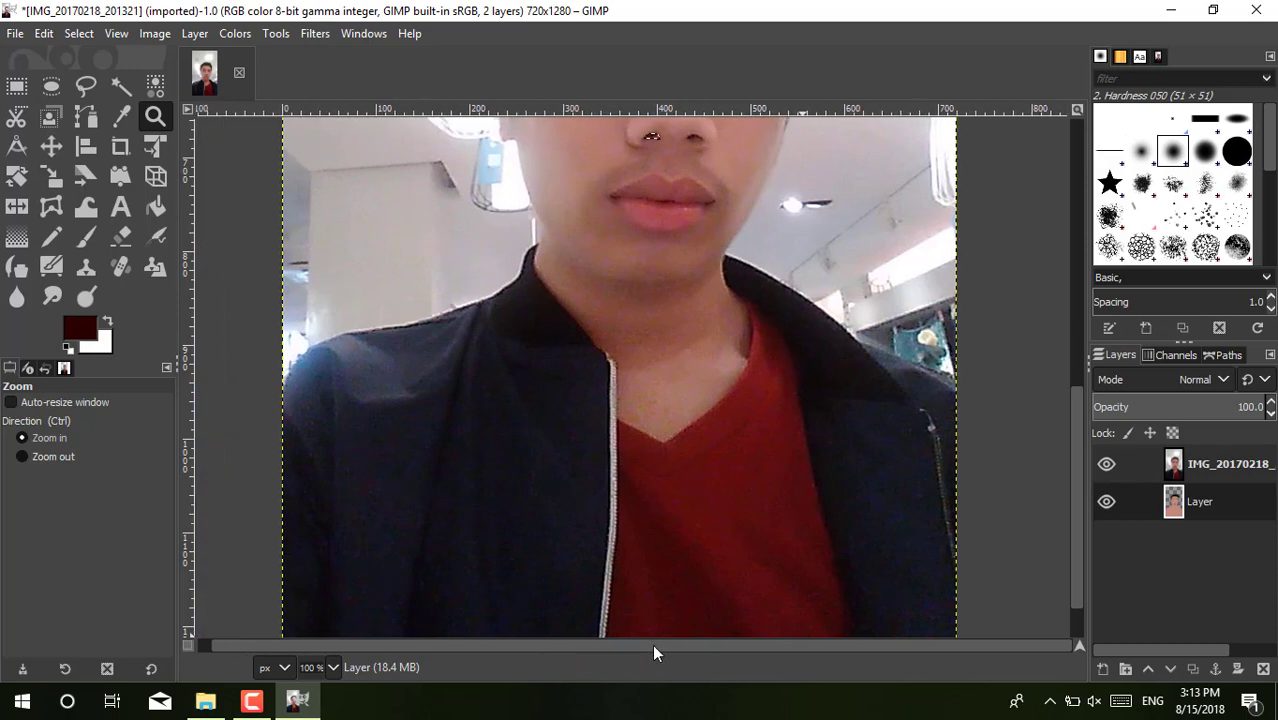
{"action": "left_click_drag", "start_coordinate": [650, 644], "coordinate": [642, 645]}
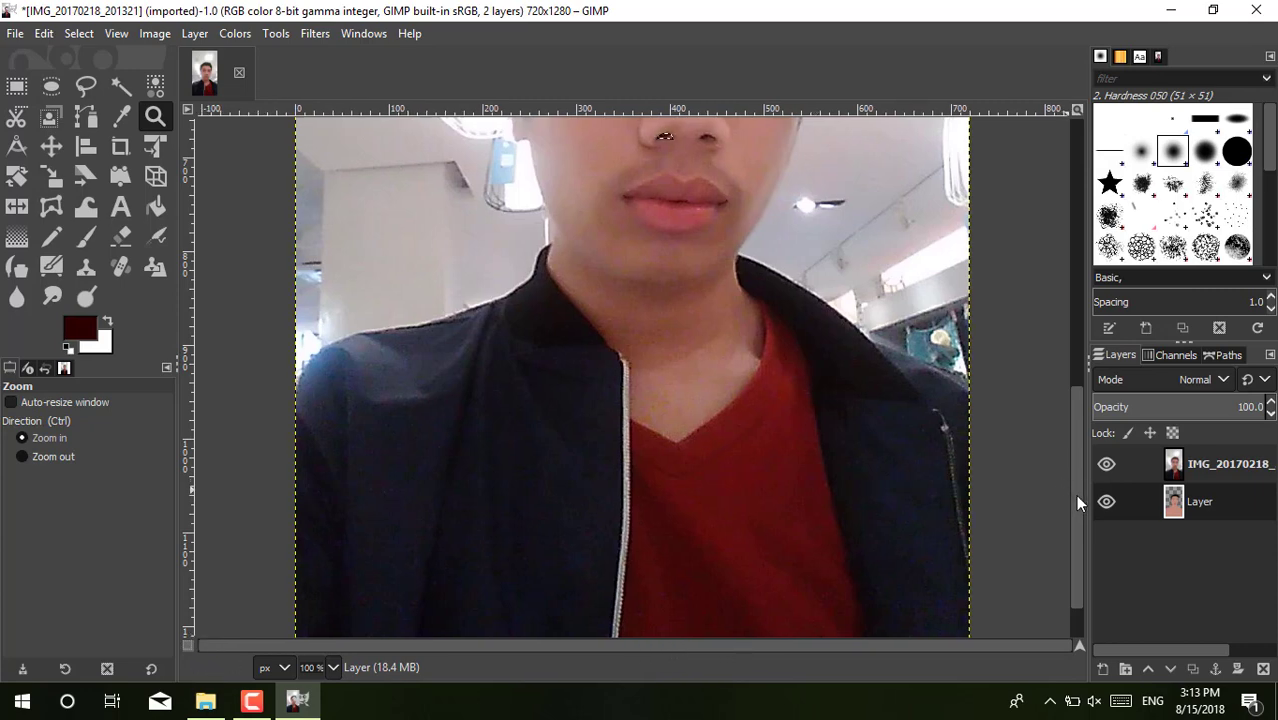
{"action": "left_click_drag", "start_coordinate": [1079, 525], "coordinate": [1080, 604]}
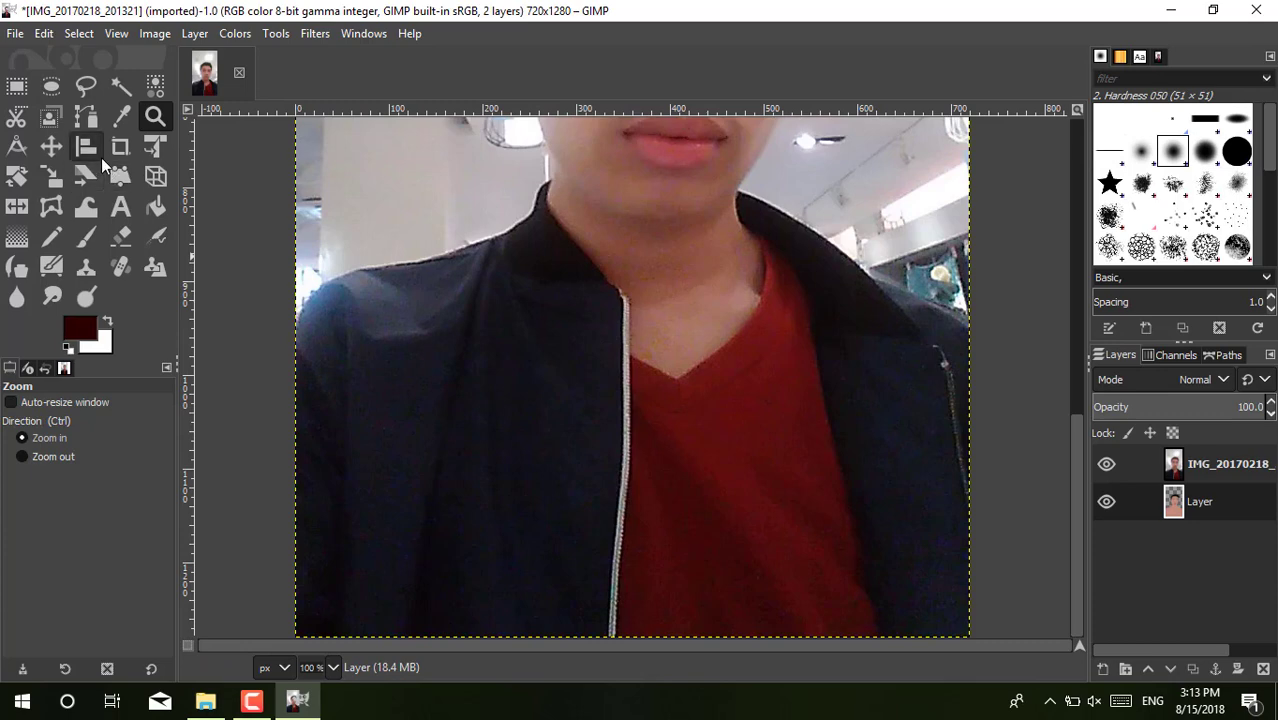
{"action": "left_click", "coordinate": [86, 117]}
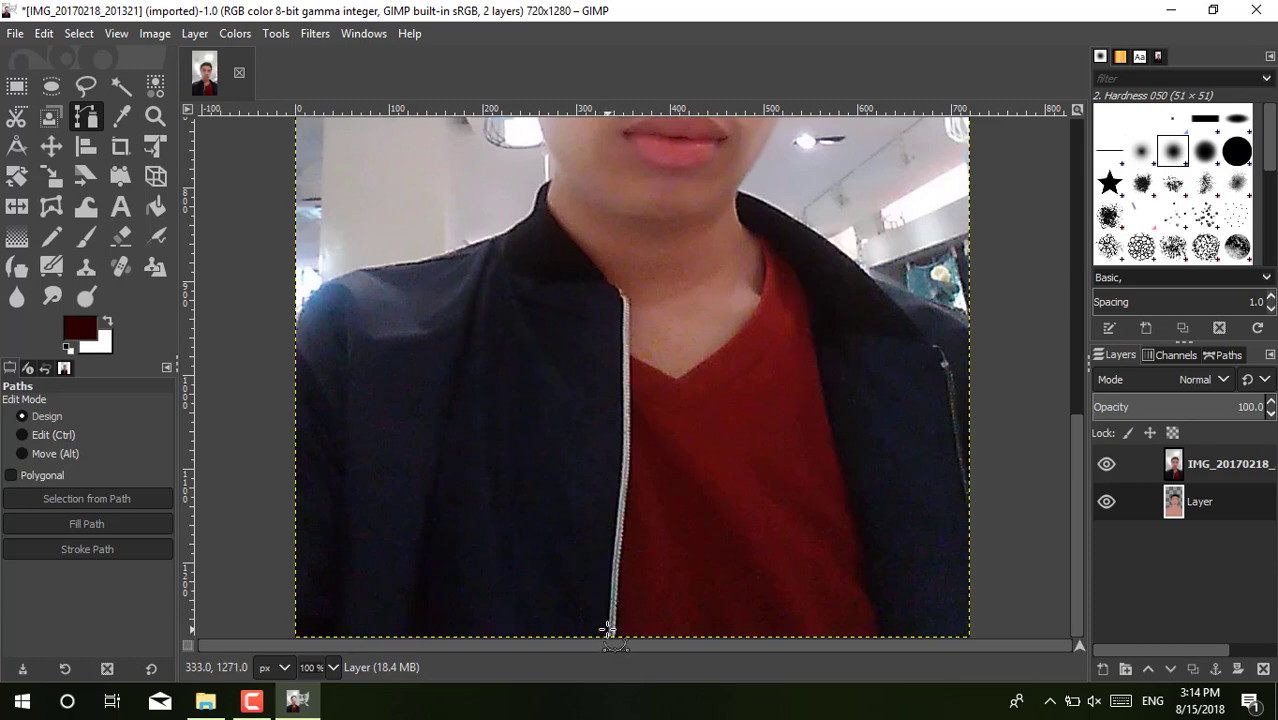
Step: Trace the torso path from the zipper top, around the V-neck, up the right neck and over the right shoulder
{"action": "left_click", "coordinate": [629, 351]}
{"action": "left_click", "coordinate": [677, 379]}
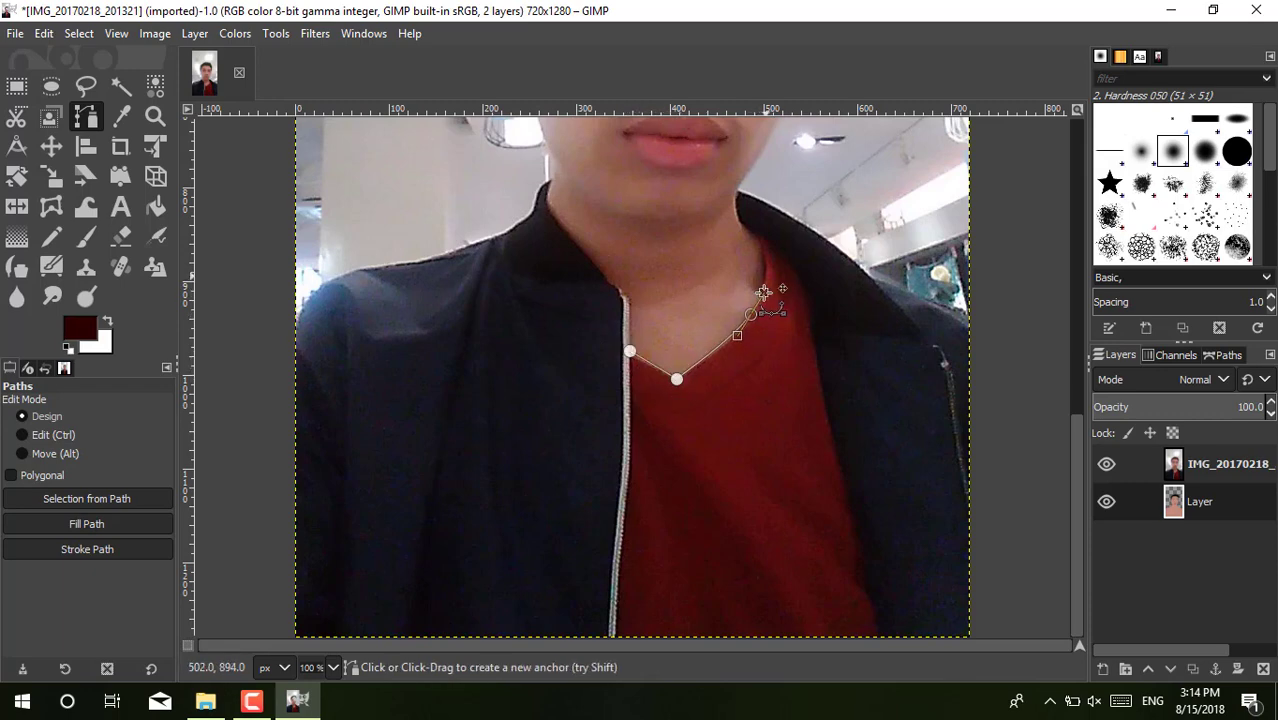
{"action": "left_click", "coordinate": [751, 315]}
{"action": "left_click_drag", "start_coordinate": [766, 264], "coordinate": [762, 240]}
{"action": "left_click", "coordinate": [761, 240]}
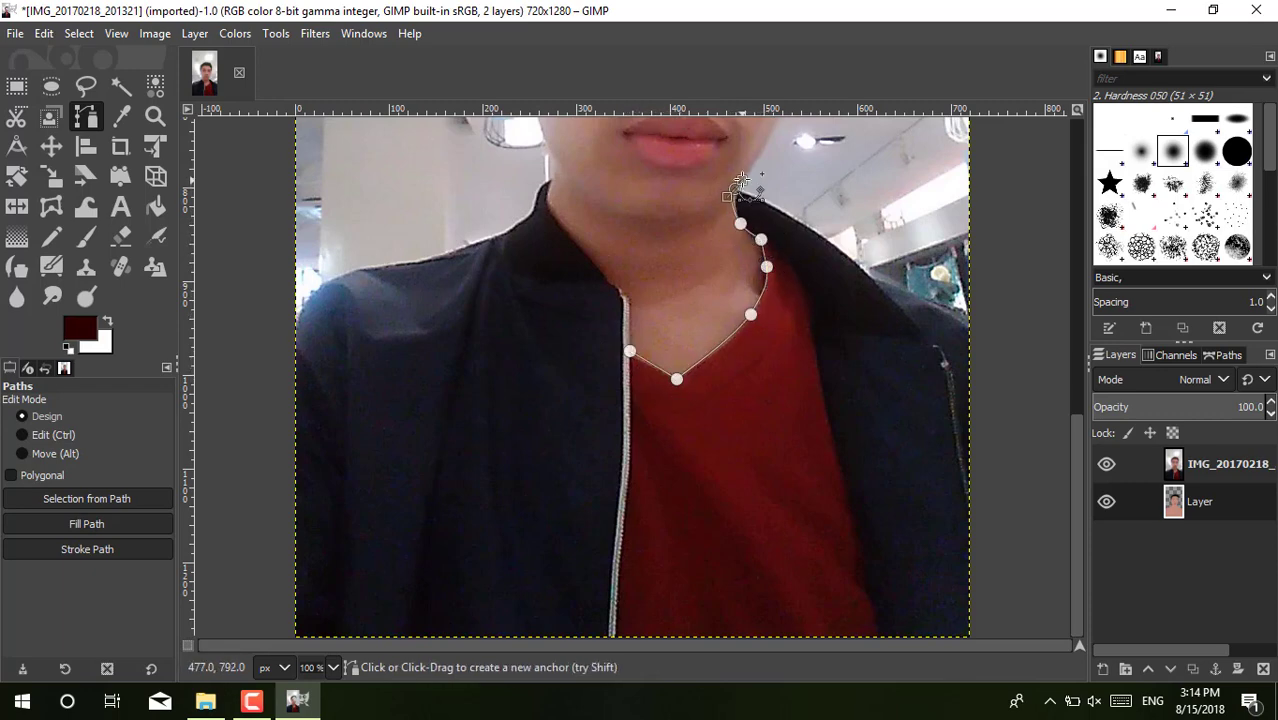
{"action": "left_click_drag", "start_coordinate": [734, 188], "coordinate": [809, 194]}
{"action": "left_click", "coordinate": [881, 210]}
{"action": "left_click", "coordinate": [943, 257]}
{"action": "left_click", "coordinate": [987, 295]}
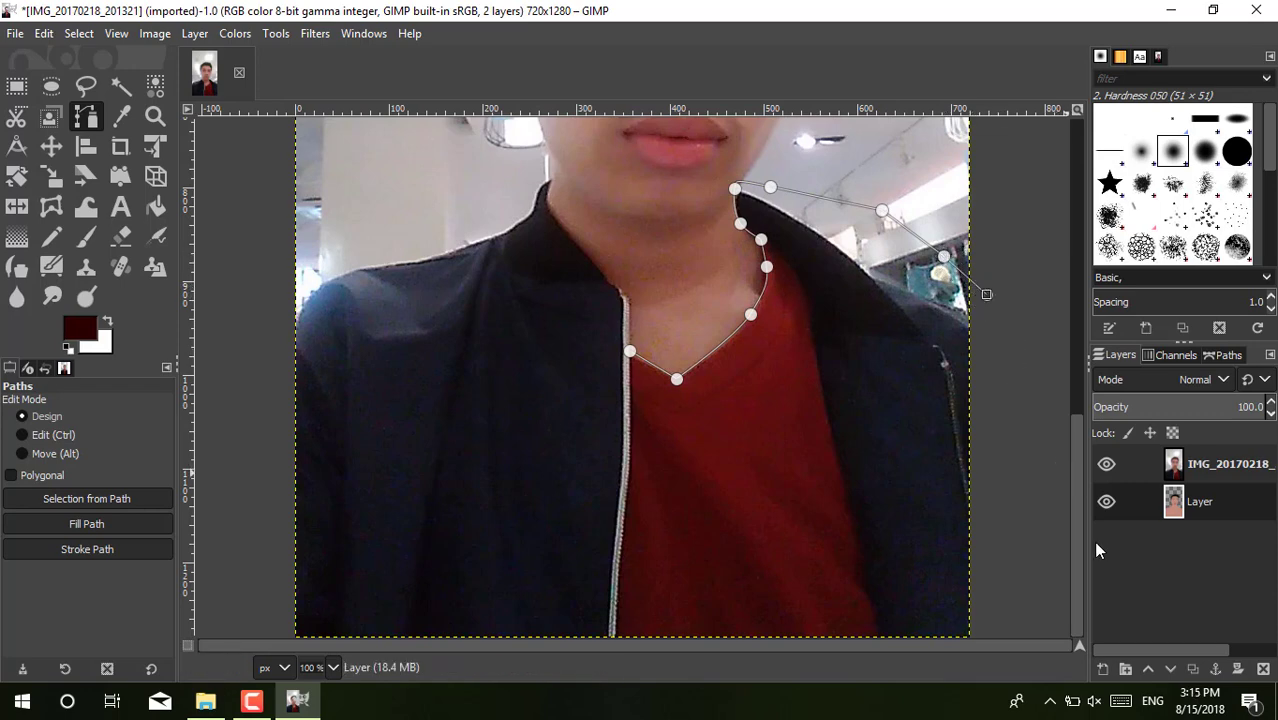
Step: Continue the path past the bottom corners, up the left side and neck, closing it at the zipper top
{"action": "left_click", "coordinate": [1040, 633]}
{"action": "left_click", "coordinate": [220, 607]}
{"action": "left_click", "coordinate": [244, 355]}
{"action": "left_click", "coordinate": [316, 226]}
{"action": "left_click", "coordinate": [417, 206]}
{"action": "left_click", "coordinate": [480, 197]}
{"action": "left_click", "coordinate": [548, 175]}
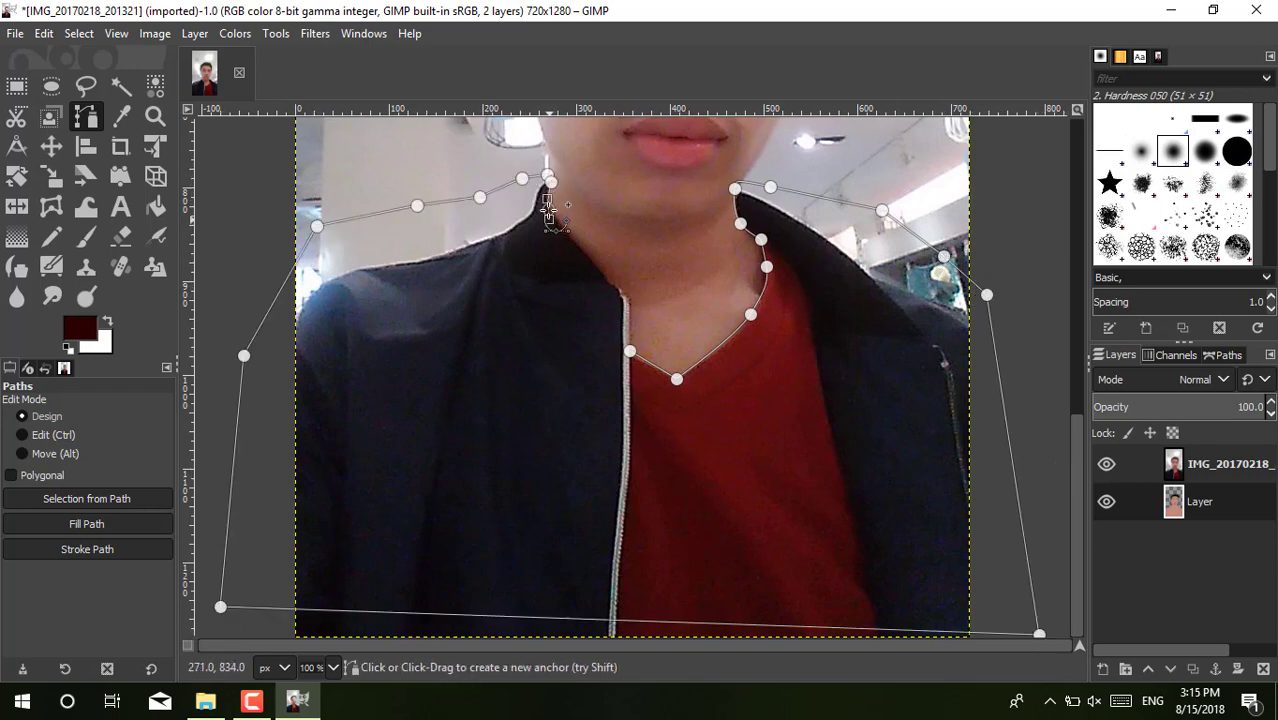
{"action": "left_click", "coordinate": [578, 244]}
{"action": "left_click", "coordinate": [612, 281]}
{"action": "left_click", "coordinate": [629, 296]}
{"action": "left_click", "coordinate": [630, 348], "text": "ctrl"}
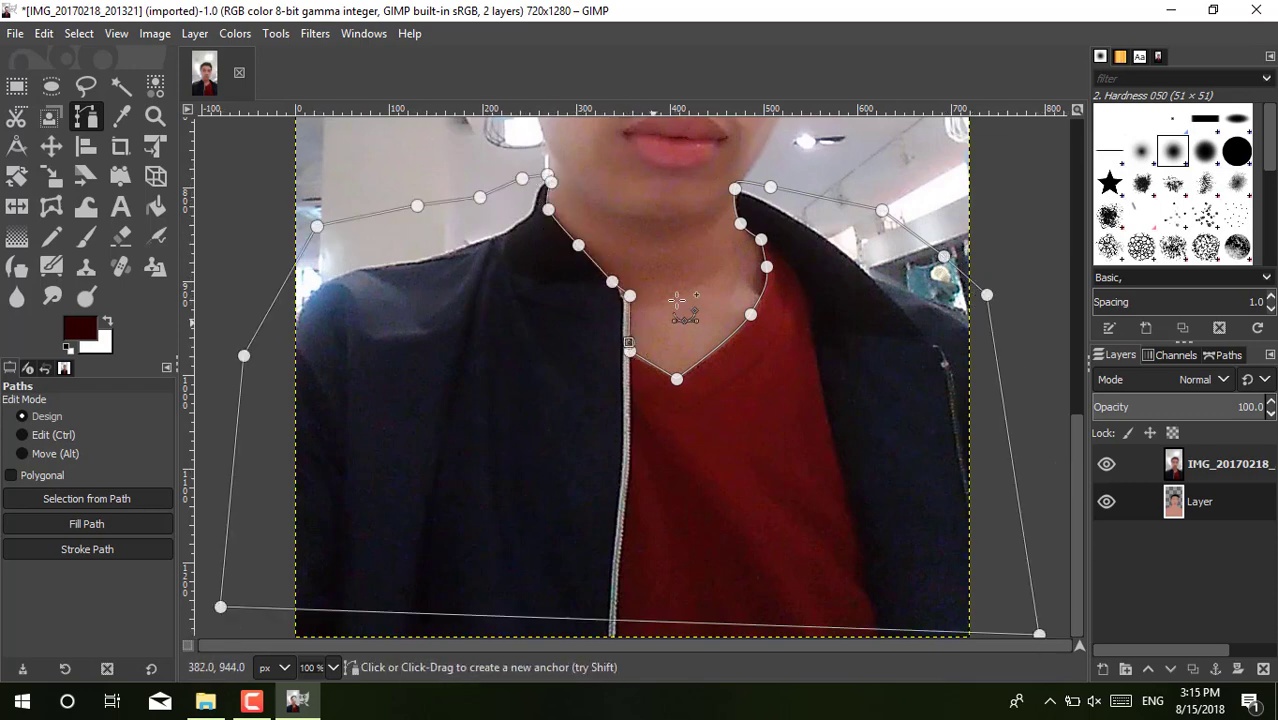
Step: Lower the path's bottom-left anchor and turn the torso path into a selection
{"action": "right_click", "coordinate": [782, 366]}
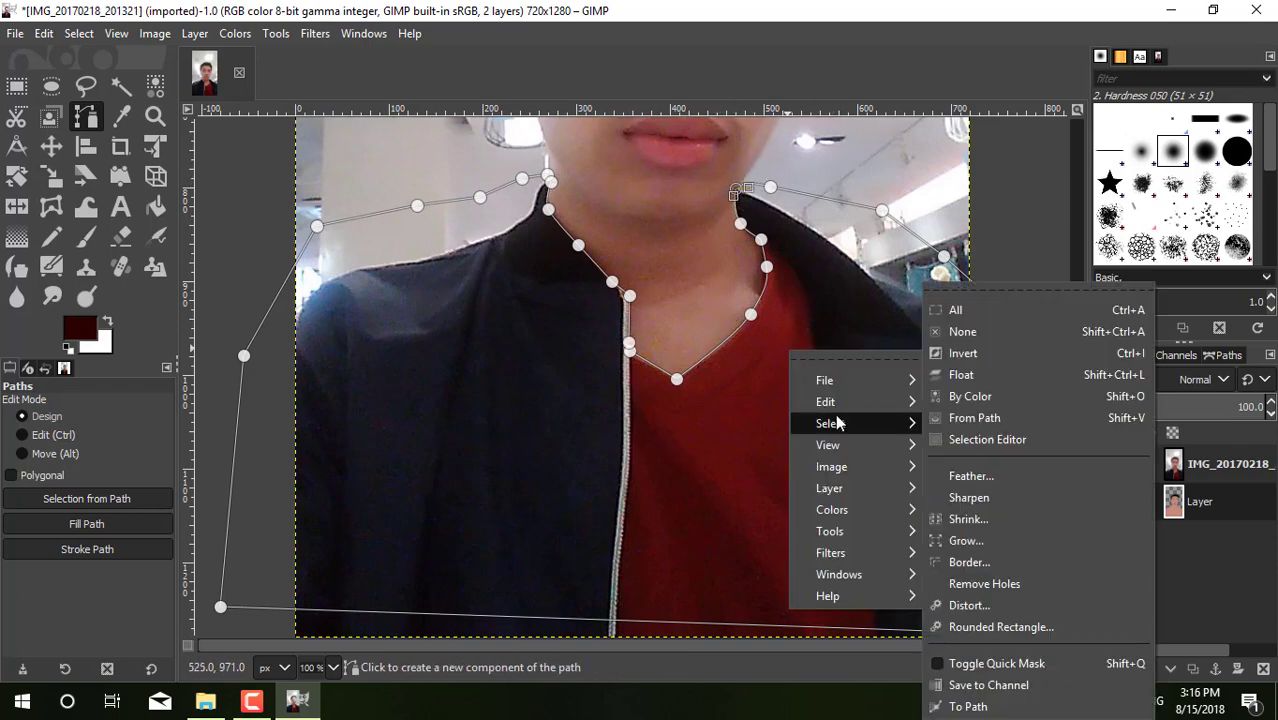
{"action": "left_click_drag", "start_coordinate": [220, 607], "coordinate": [222, 648]}
{"action": "right_click", "coordinate": [864, 279]}
{"action": "left_click", "coordinate": [1044, 414]}
Step: Bucket-fill the torso selection with the shirt's dark red sampled from the photo
{"action": "left_click", "coordinate": [155, 206]}
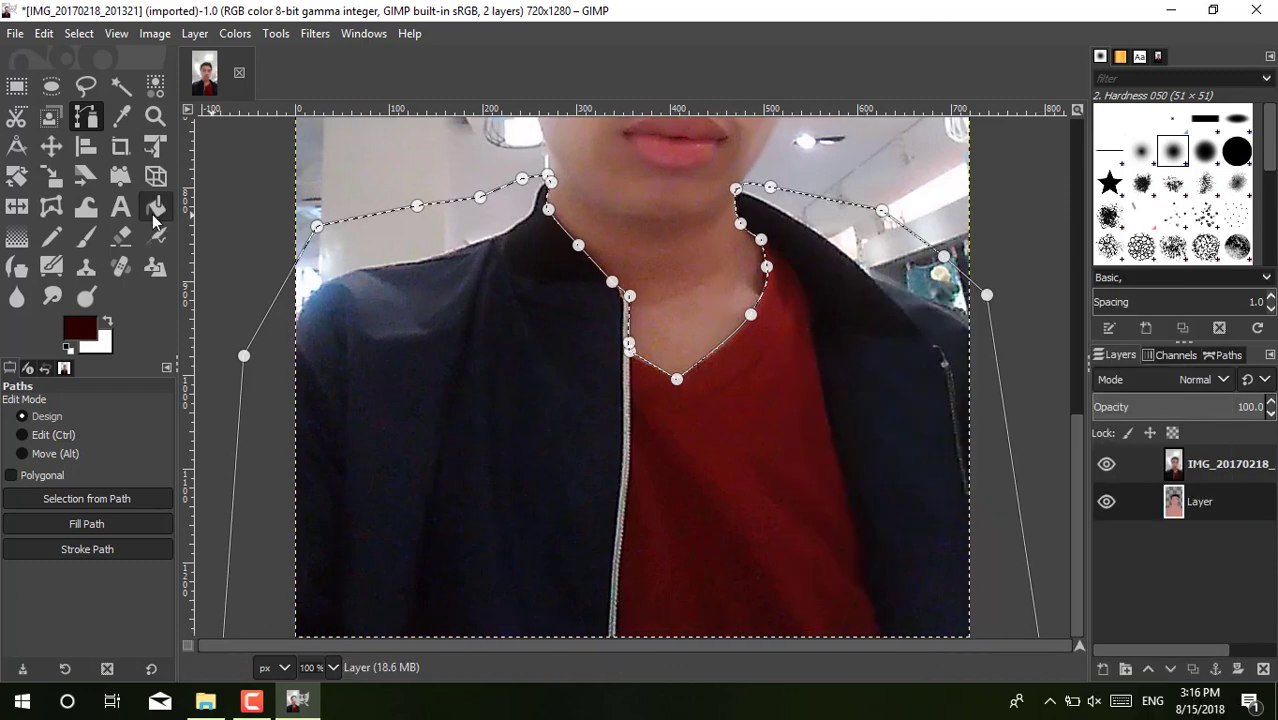
{"action": "left_click", "coordinate": [80, 327]}
{"action": "left_click", "coordinate": [359, 400]}
{"action": "left_click", "coordinate": [747, 385]}
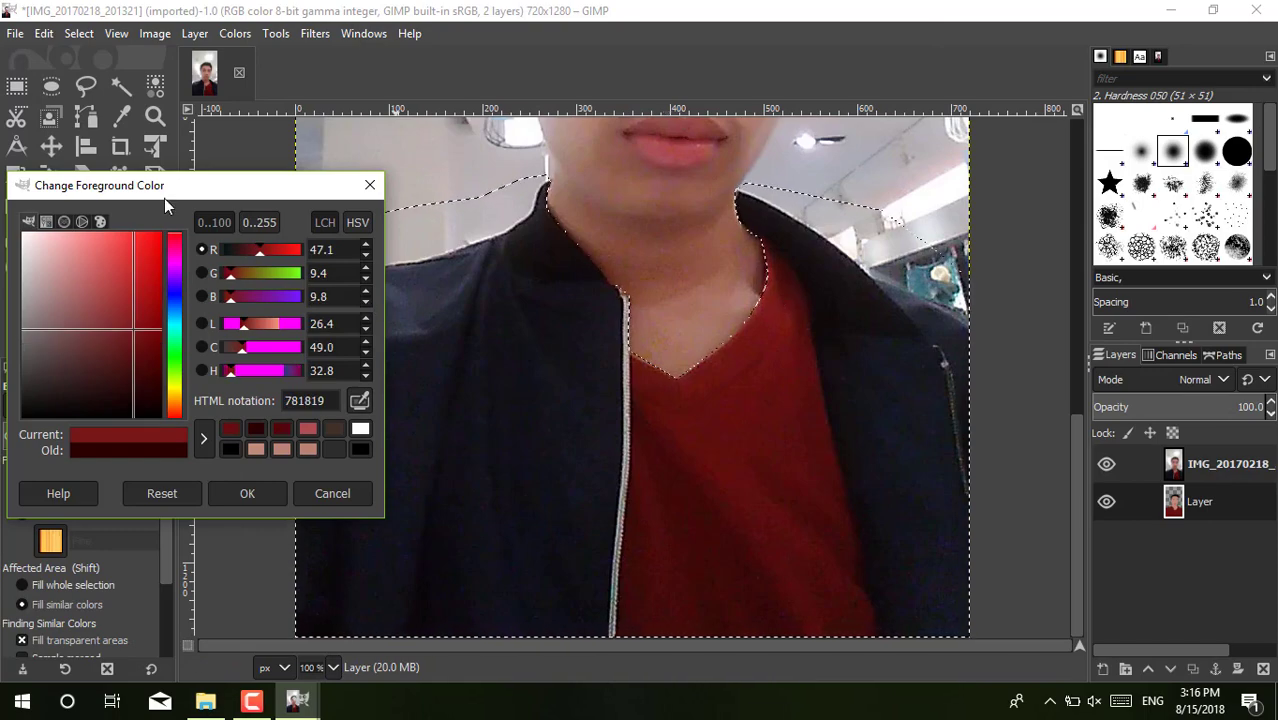
{"action": "left_click", "coordinate": [1106, 463]}
{"action": "left_click", "coordinate": [773, 386]}
{"action": "left_click", "coordinate": [1106, 463]}
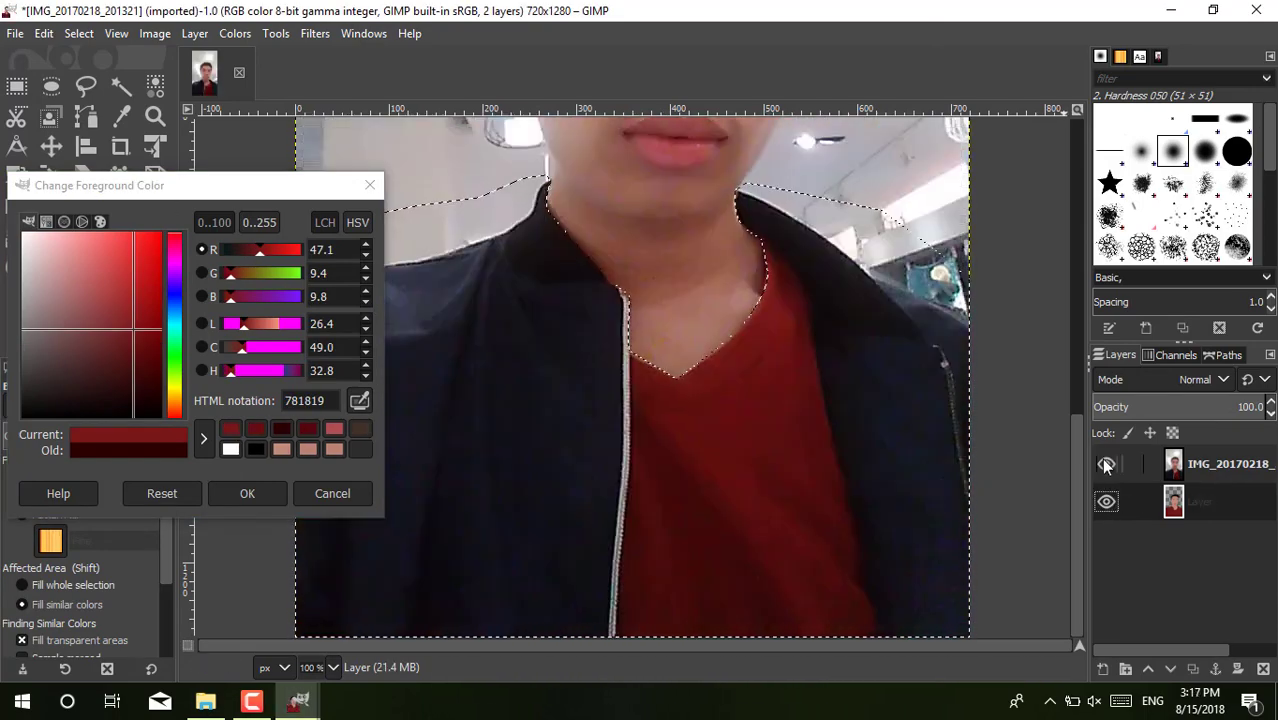
{"action": "left_click", "coordinate": [371, 184]}
{"action": "left_click", "coordinate": [1106, 463]}
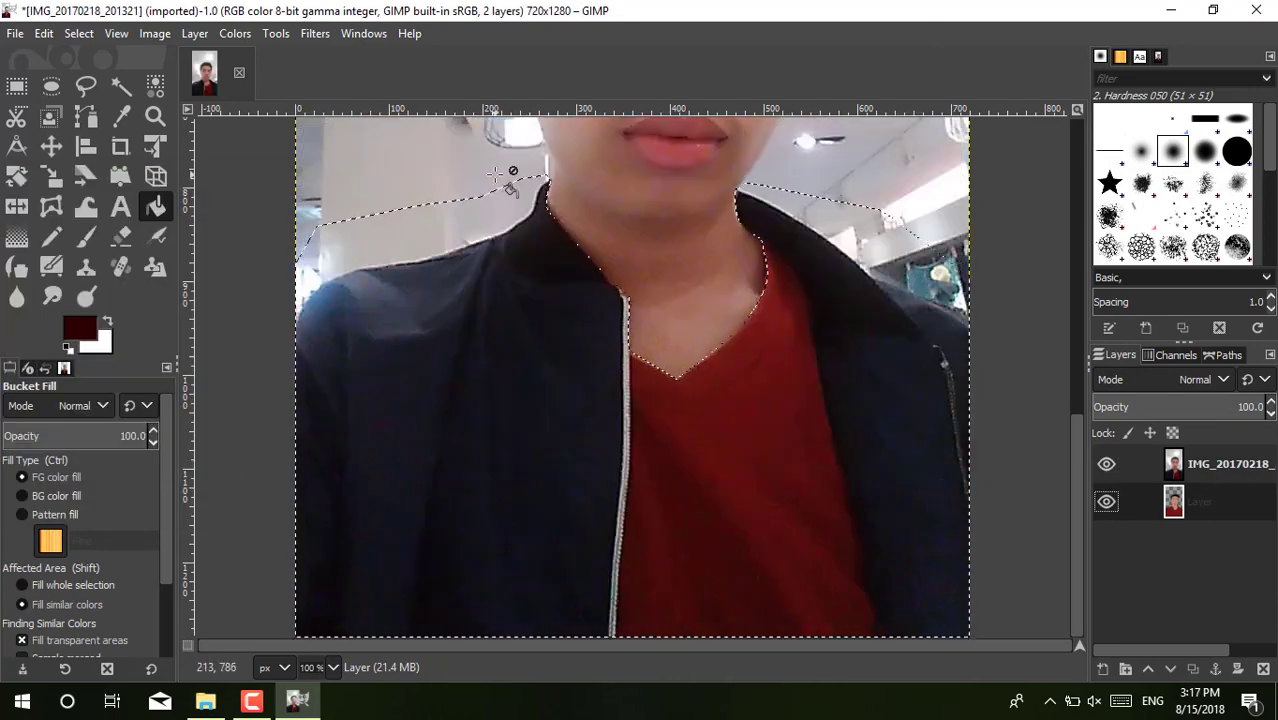
Step: Clear the selection and sample the jacket's navy 161622 as the foreground colour
{"action": "key", "text": "b"}
{"action": "right_click", "coordinate": [496, 346]}
{"action": "key", "text": "shift+ctrl+a"}
{"action": "left_click", "coordinate": [80, 327]}
{"action": "left_click", "coordinate": [359, 400]}
{"action": "left_click", "coordinate": [570, 428]}
{"action": "left_click", "coordinate": [359, 400]}
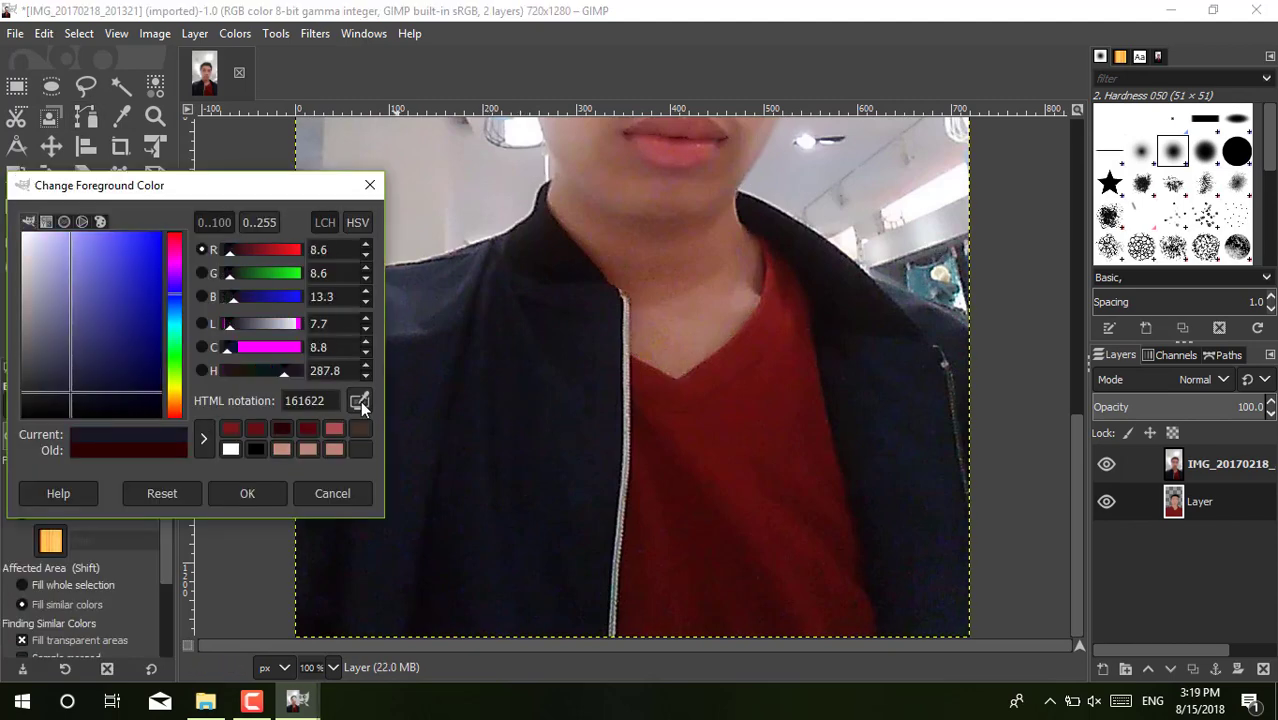
{"action": "left_click", "coordinate": [398, 305]}
{"action": "left_click", "coordinate": [272, 490]}
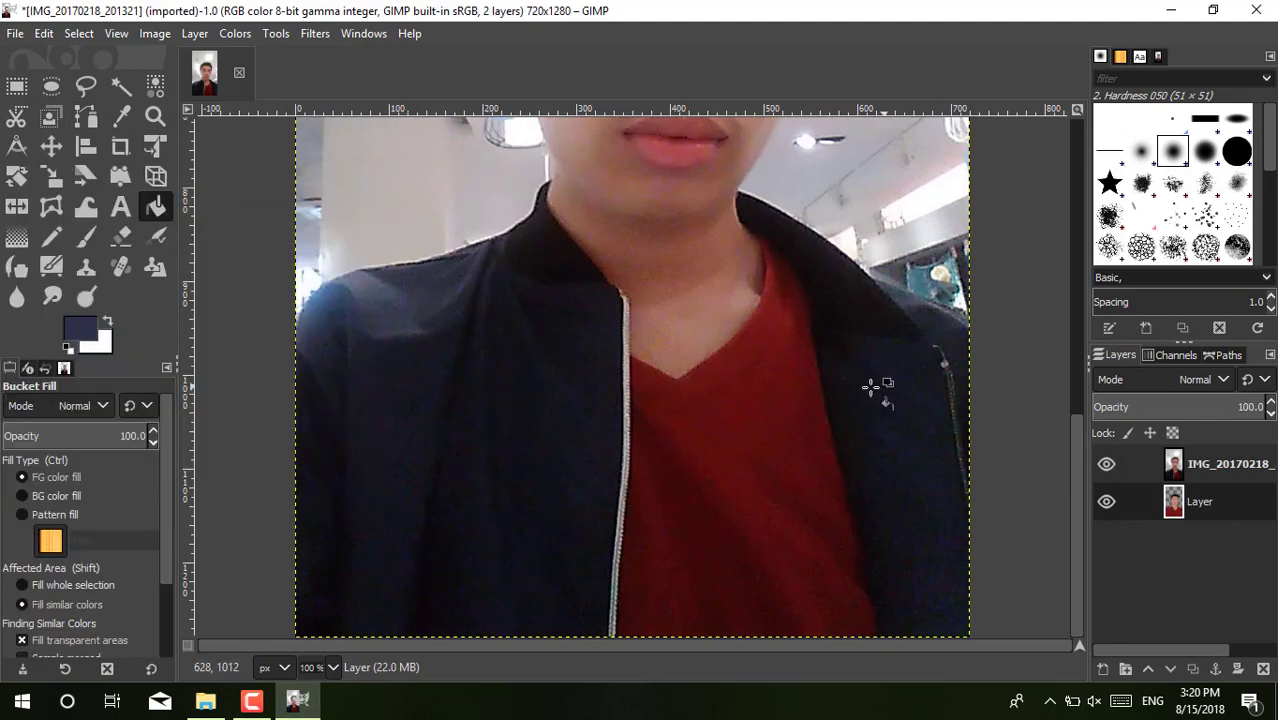
Step: Trace the left jacket panel from the left edge over the shoulder and down the zipper
{"action": "key", "text": "b"}
{"action": "left_click", "coordinate": [281, 334]}
{"action": "left_click", "coordinate": [313, 262]}
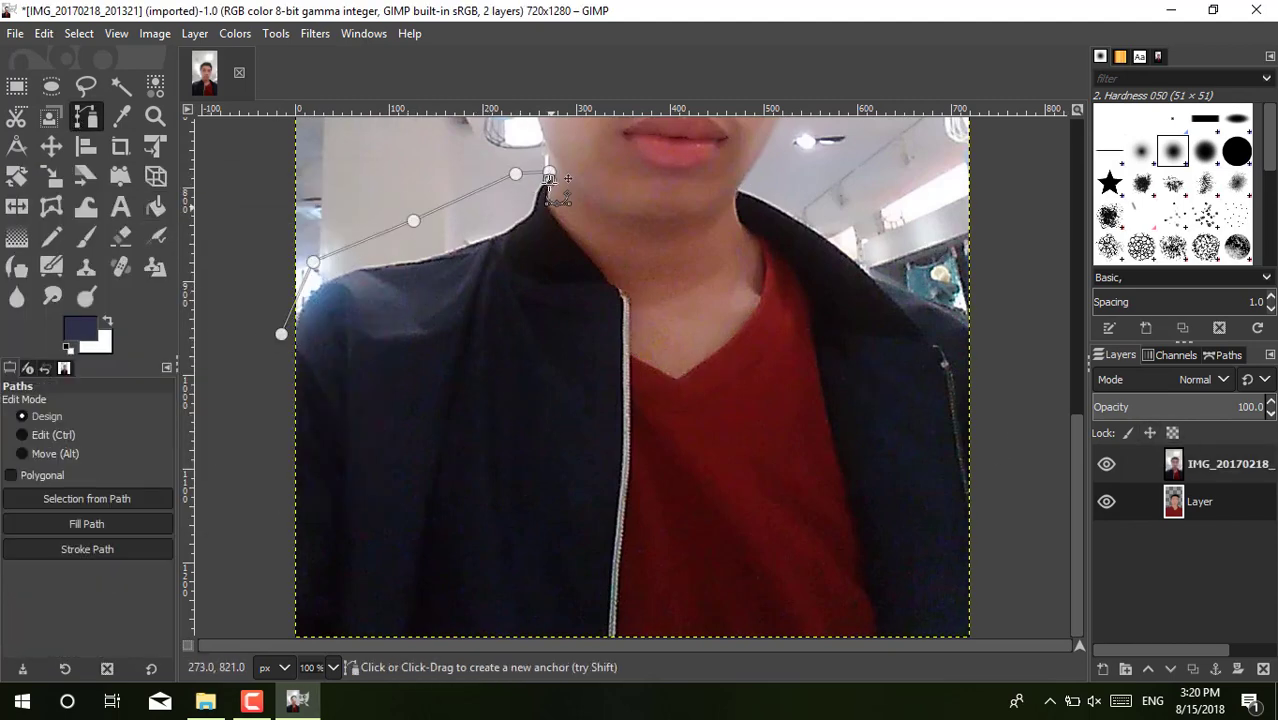
{"action": "left_click", "coordinate": [549, 178]}
{"action": "left_click", "coordinate": [551, 212]}
{"action": "left_click", "coordinate": [605, 277]}
{"action": "left_click", "coordinate": [618, 291]}
{"action": "left_click", "coordinate": [622, 370]}
{"action": "left_click", "coordinate": [622, 435]}
{"action": "left_click", "coordinate": [615, 536]}
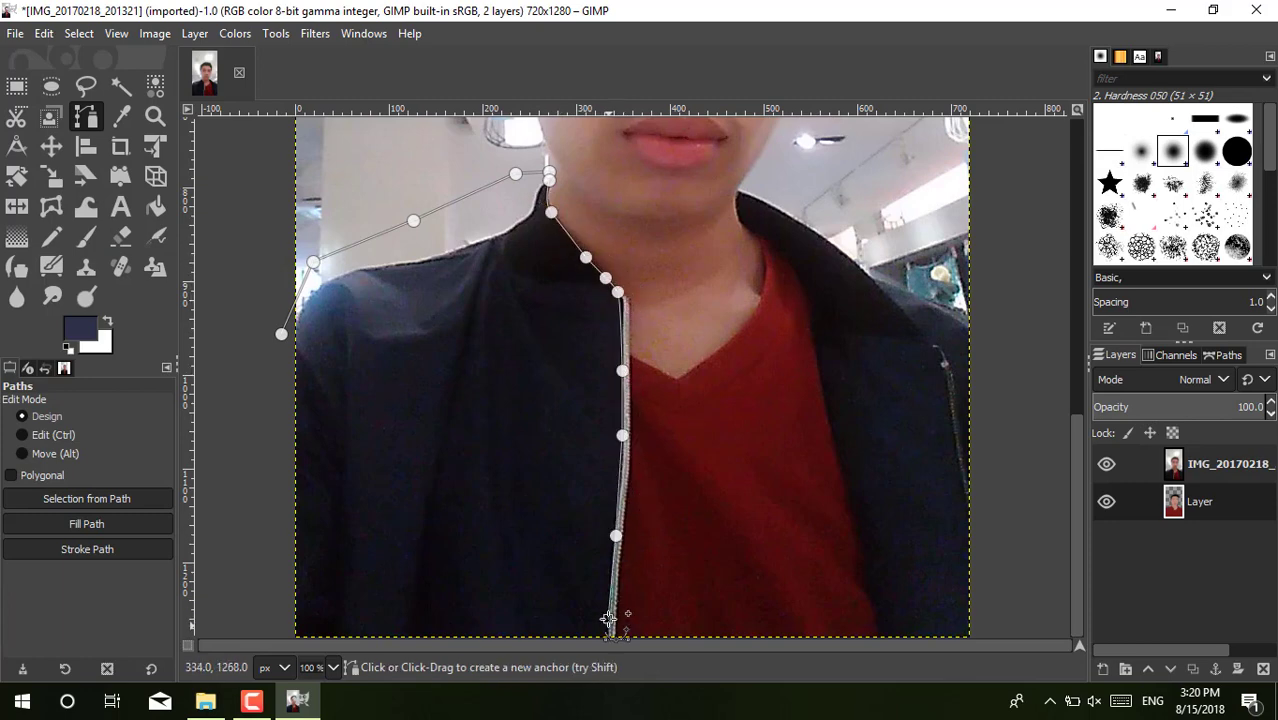
{"action": "left_click", "coordinate": [608, 619]}
Step: Trace the right jacket panel up its inner edge, across the shoulder, and close the path
{"action": "left_click", "coordinate": [878, 633]}
{"action": "left_click", "coordinate": [857, 532]}
{"action": "left_click", "coordinate": [831, 437]}
{"action": "left_click", "coordinate": [816, 350]}
{"action": "left_click", "coordinate": [810, 322]}
{"action": "left_click", "coordinate": [802, 288]}
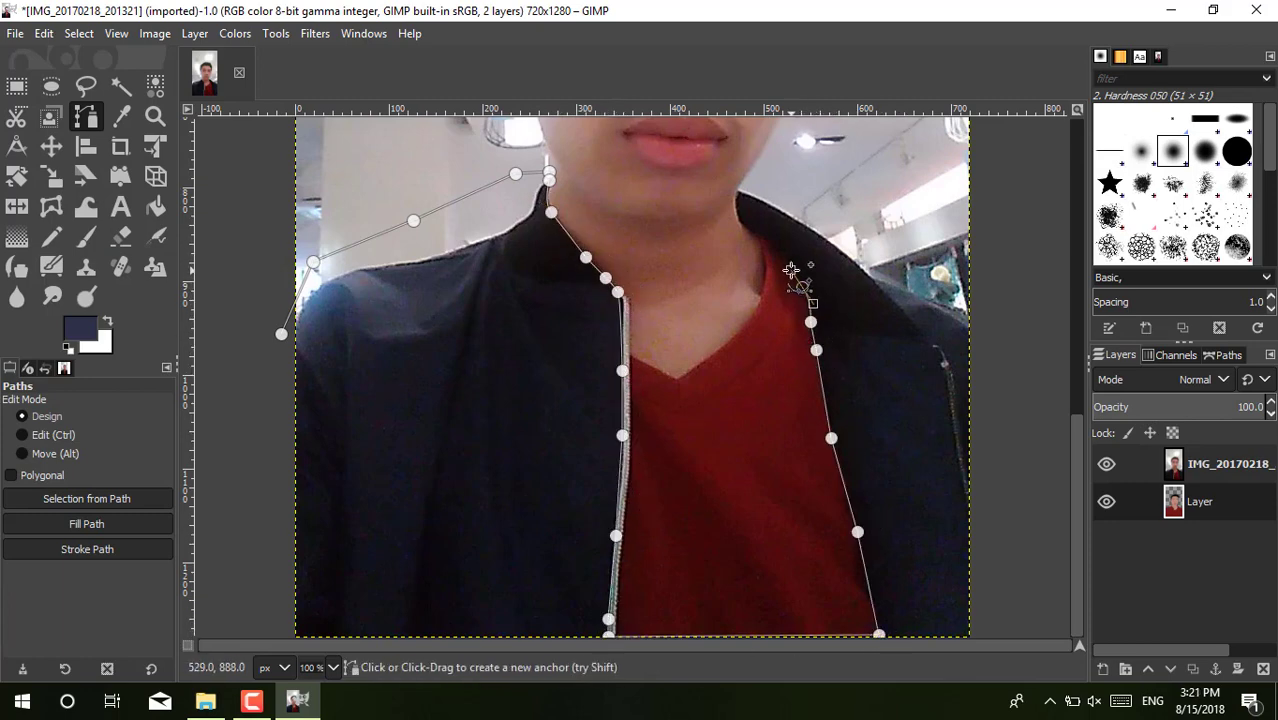
{"action": "left_click", "coordinate": [772, 247]}
{"action": "left_click", "coordinate": [735, 193]}
{"action": "left_click", "coordinate": [962, 232]}
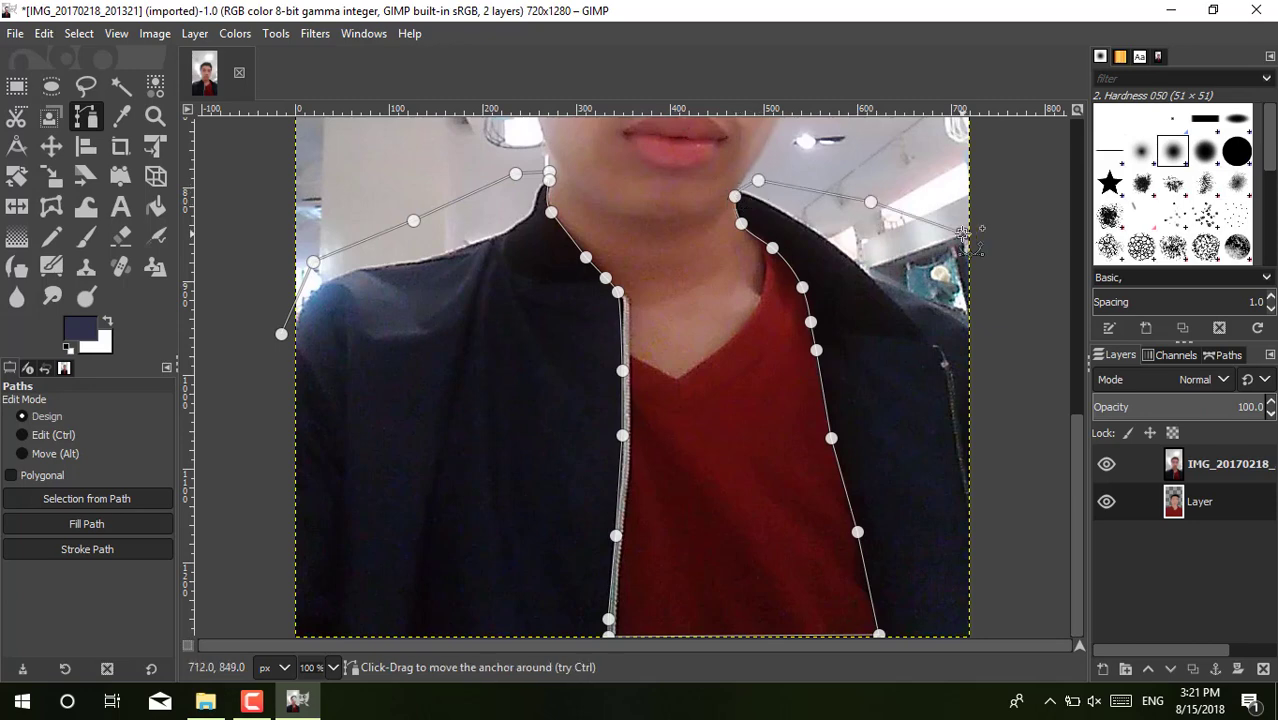
{"action": "left_click", "coordinate": [1008, 638]}
{"action": "left_click", "coordinate": [274, 337]}
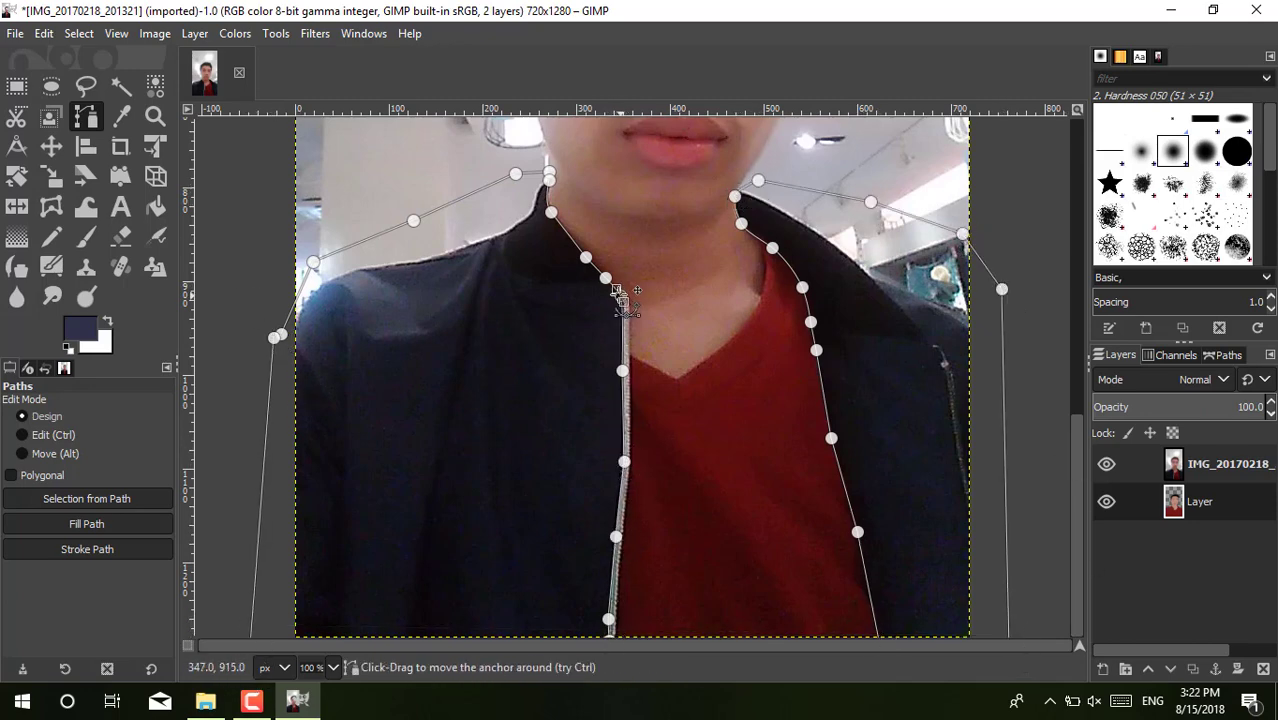
Step: Select from the jacket path and bucket-fill both panels navy
{"action": "right_click", "coordinate": [476, 366]}
{"action": "key", "text": "shift+v"}
{"action": "left_click", "coordinate": [155, 206]}
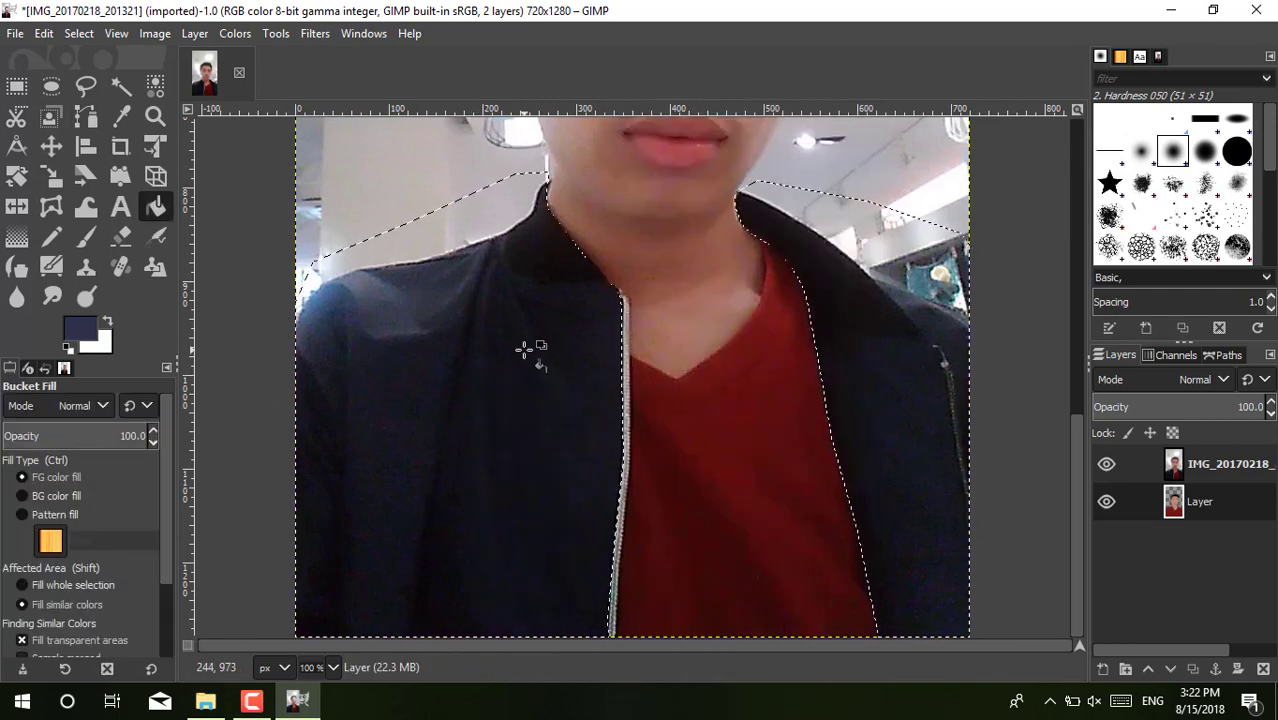
Step: Clear the jacket selection and trace a path around the collar pieces
{"action": "key", "text": "b"}
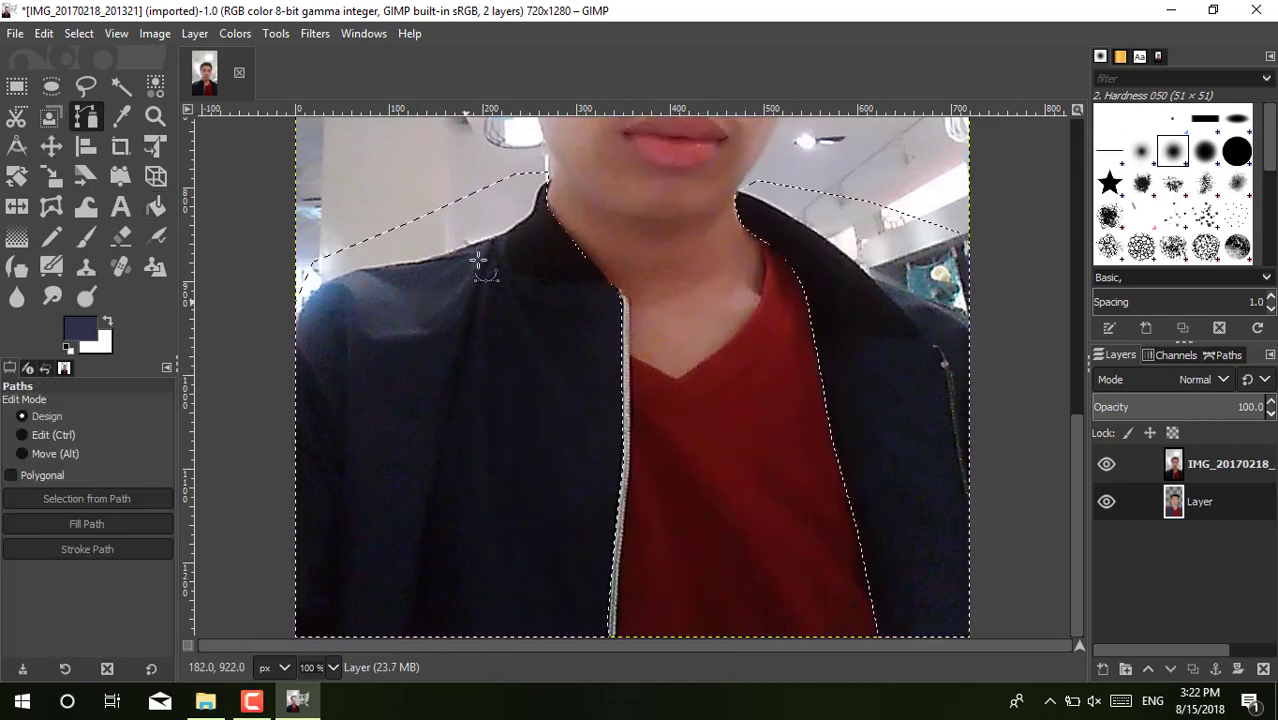
{"action": "right_click", "coordinate": [470, 313]}
{"action": "left_click", "coordinate": [640, 397]}
{"action": "left_click", "coordinate": [506, 233]}
{"action": "left_click_drag", "start_coordinate": [509, 262], "coordinate": [517, 274]}
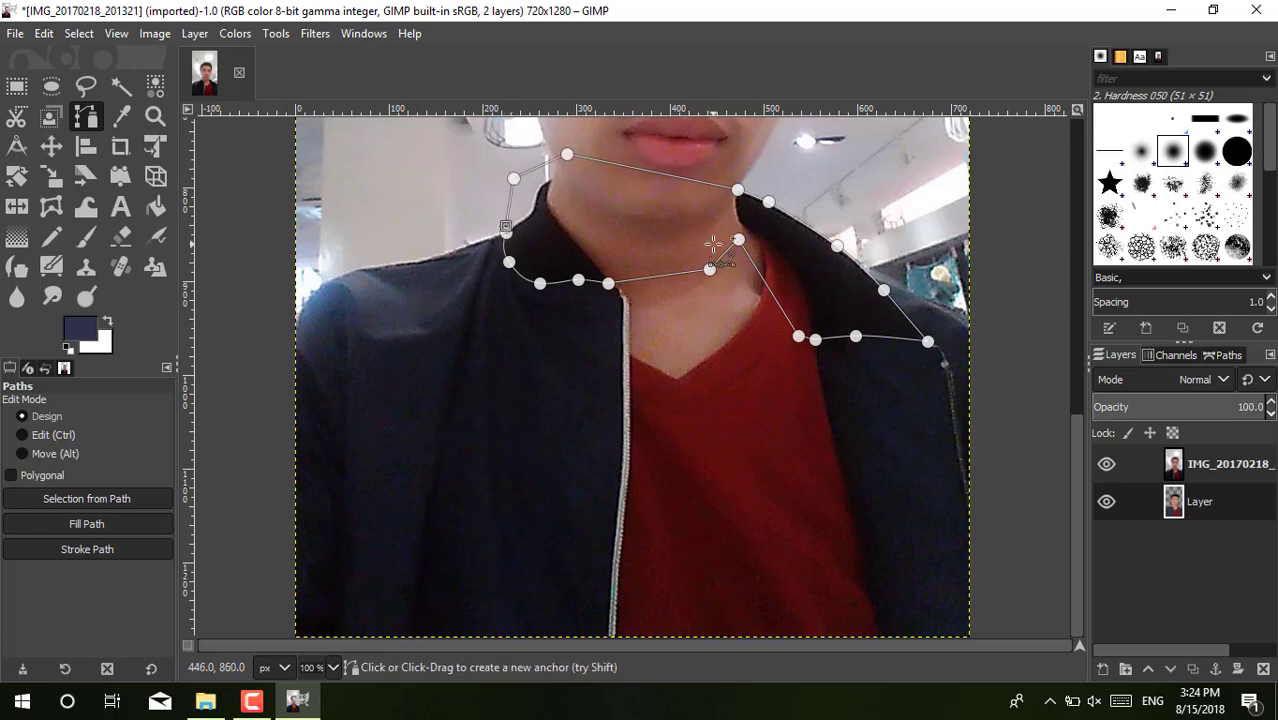
Step: Turn the collar path into a selection and fill it black
{"action": "right_click", "coordinate": [793, 264]}
{"action": "left_click", "coordinate": [975, 414]}
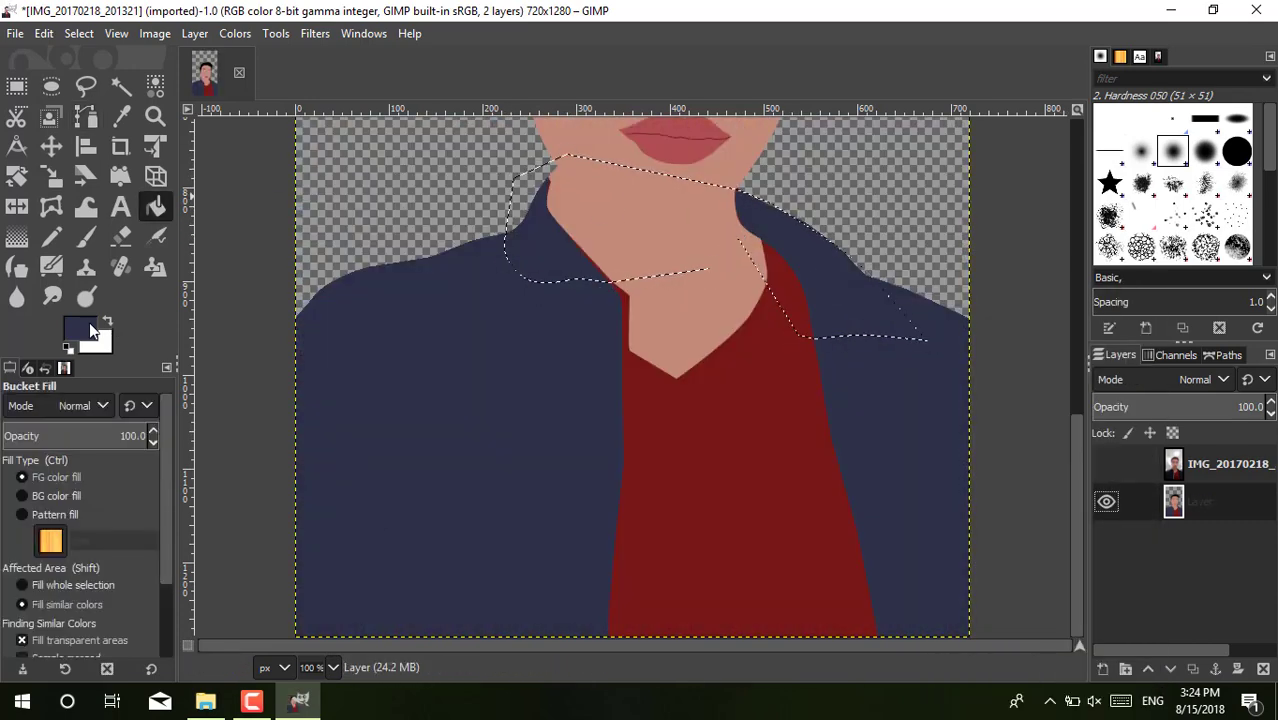
{"action": "left_click", "coordinate": [808, 257]}
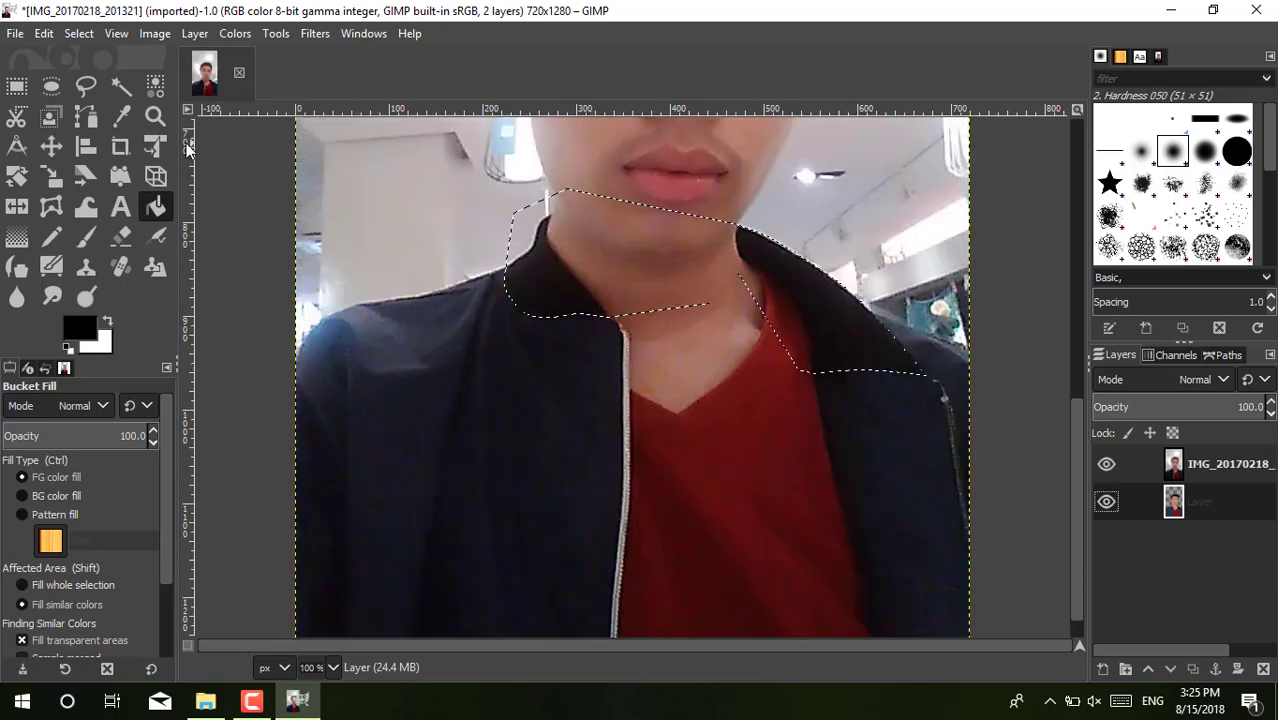
Step: Clear the selection and trace a closed path along the zipper and jacket front edges
{"action": "key", "text": "b"}
{"action": "right_click", "coordinate": [607, 243]}
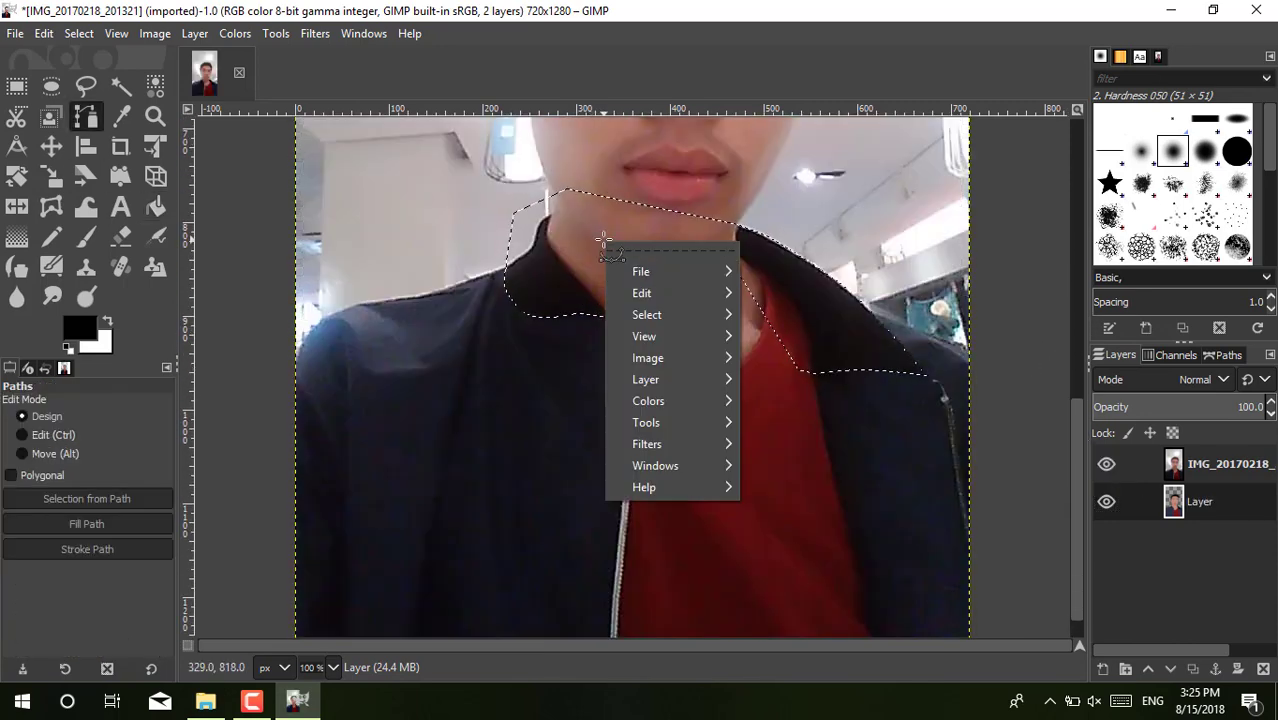
{"action": "key", "text": "Escape"}
{"action": "key", "text": "ctrl+shift+a"}
{"action": "left_click", "coordinate": [618, 322]}
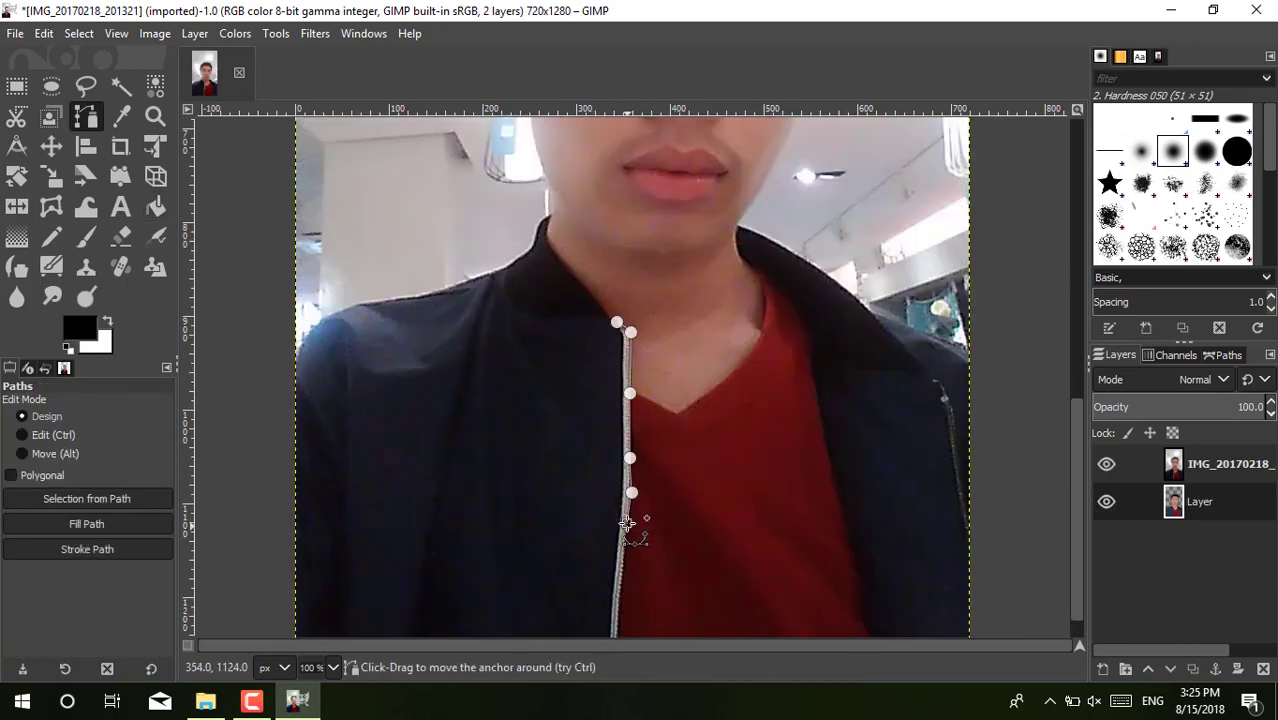
{"action": "left_click", "coordinate": [601, 634]}
{"action": "left_click", "coordinate": [562, 530]}
{"action": "left_click", "coordinate": [575, 326]}
{"action": "left_click", "coordinate": [586, 292]}
{"action": "left_click", "coordinate": [655, 265]}
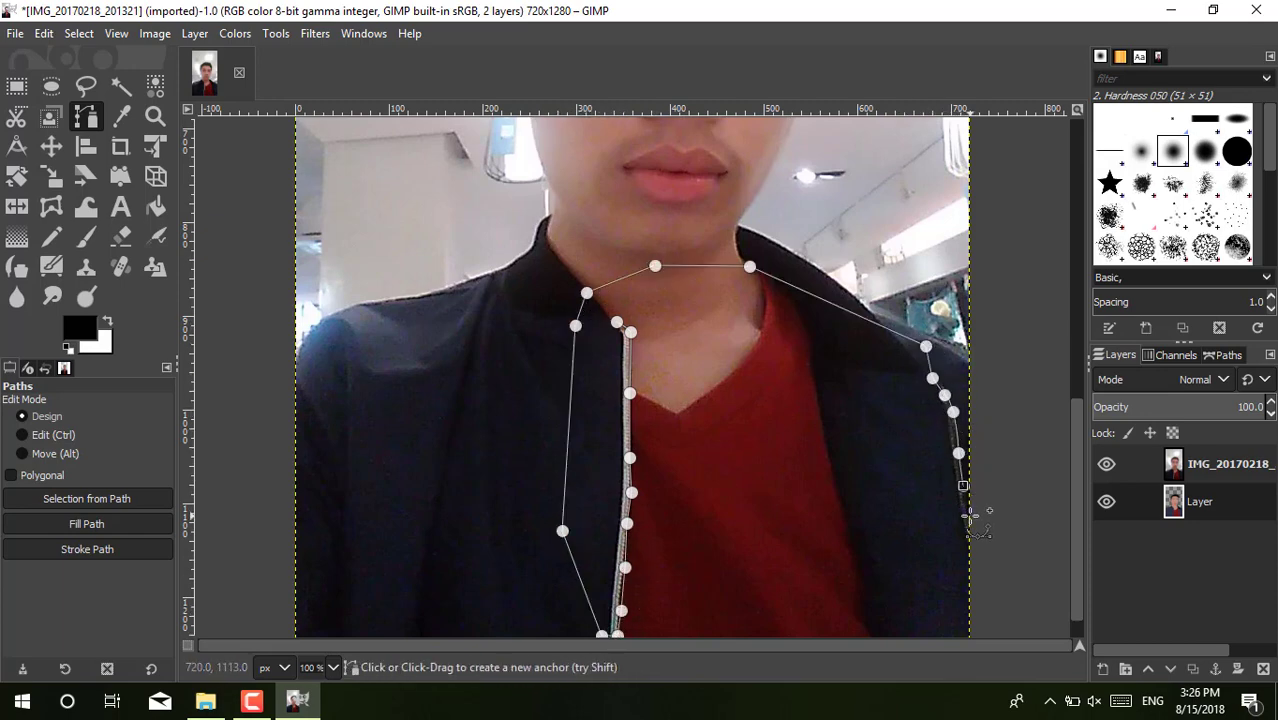
{"action": "left_click", "coordinate": [619, 321]}
Step: Turn the edge path into a selection, hide the photo layer, and set white foreground
{"action": "right_click", "coordinate": [716, 297]}
{"action": "left_click", "coordinate": [893, 417]}
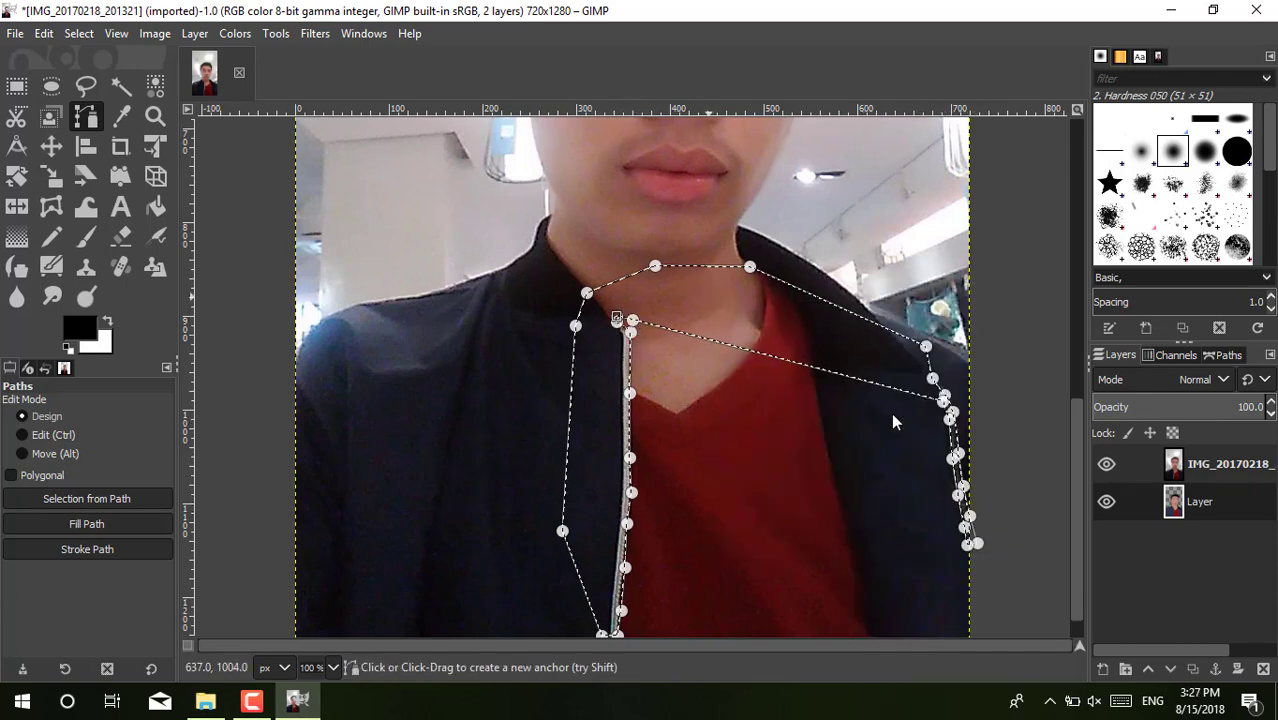
{"action": "left_click", "coordinate": [1106, 463]}
{"action": "left_click", "coordinate": [80, 327]}
{"action": "left_click", "coordinate": [243, 490]}
{"action": "left_click", "coordinate": [155, 206]}
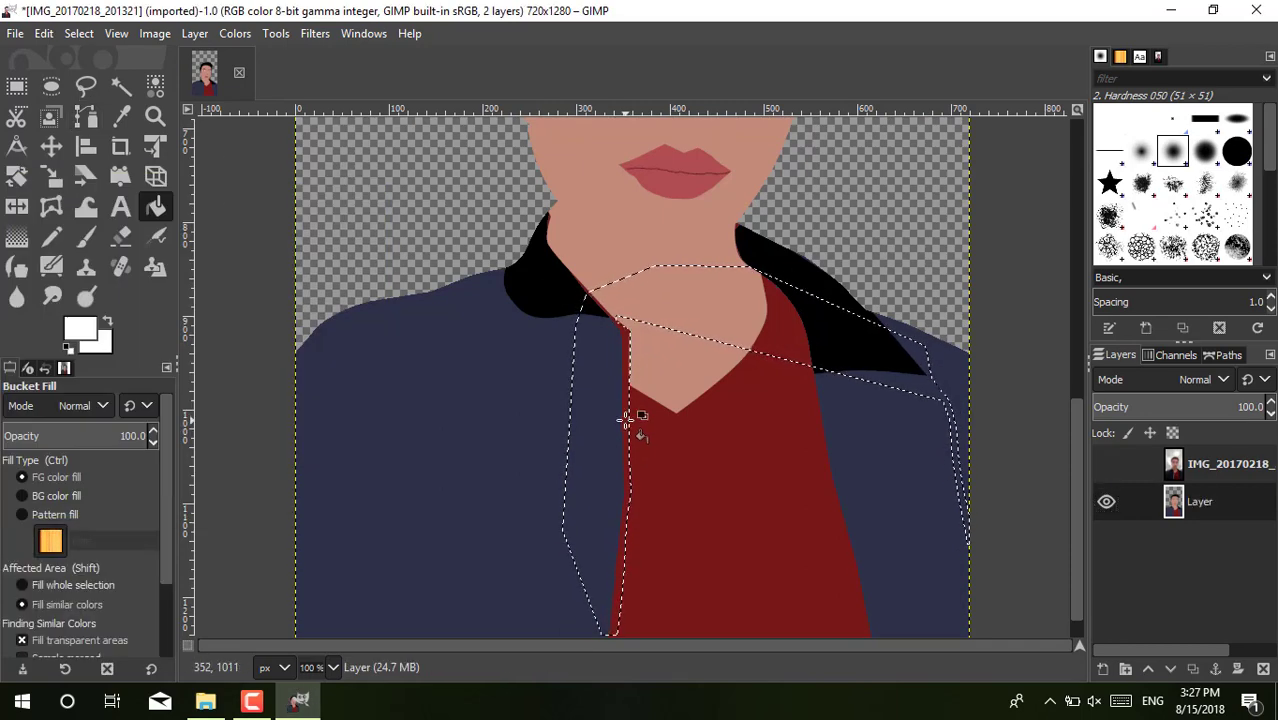
{"action": "left_click", "coordinate": [625, 420]}
Step: Undo the trial fill, then fill the shoulder edge, left lapel and right collar strips white
{"action": "key", "text": "ctrl+z"}
{"action": "key", "text": "p"}
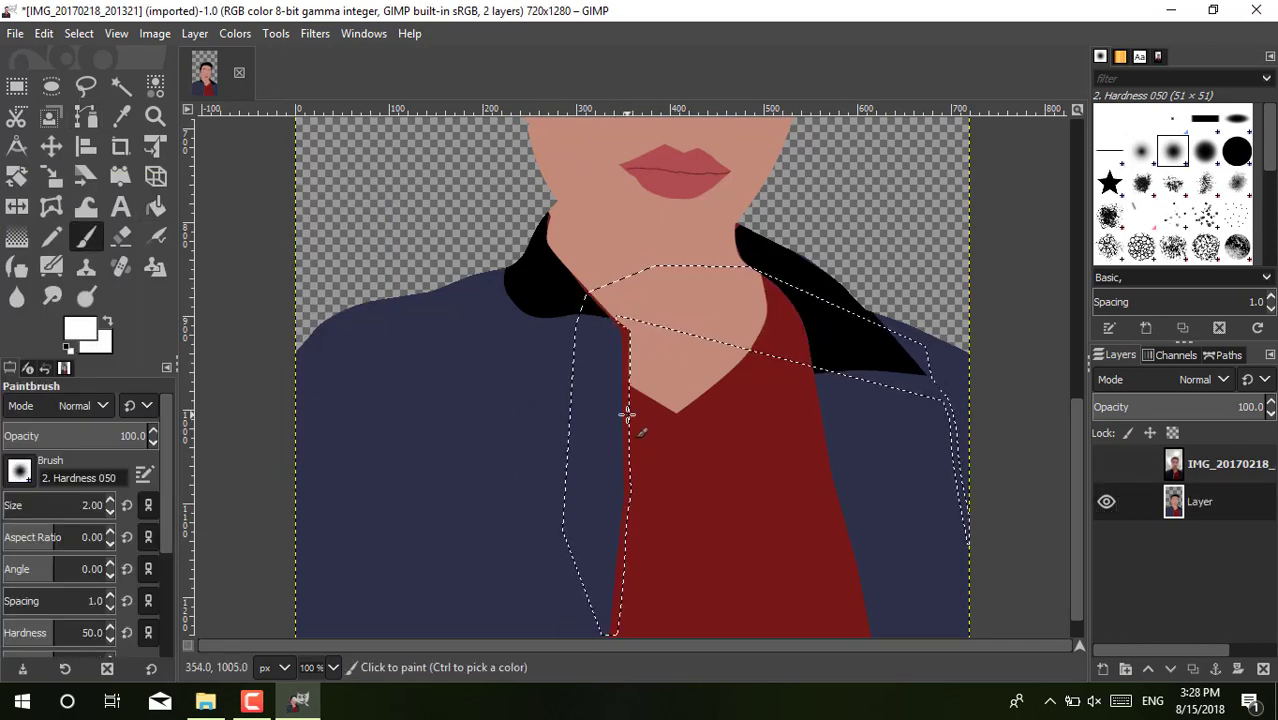
{"action": "left_click", "coordinate": [51, 88]}
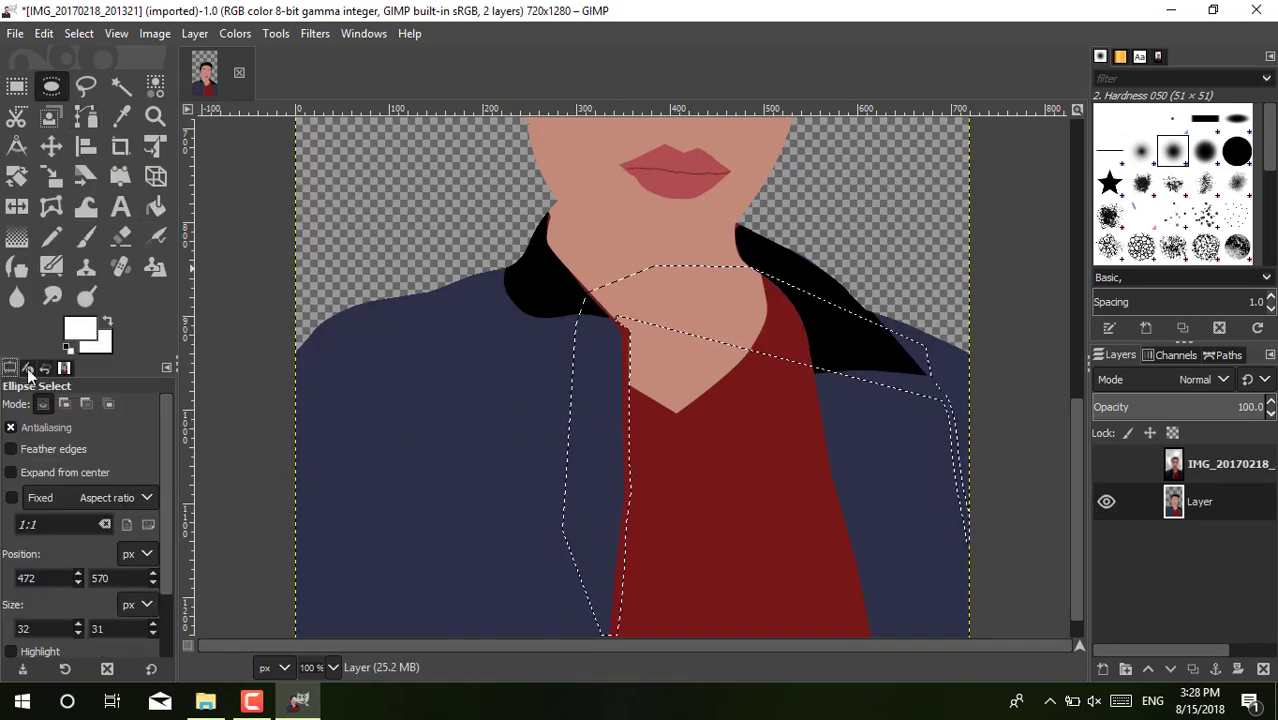
{"action": "left_click", "coordinate": [155, 206]}
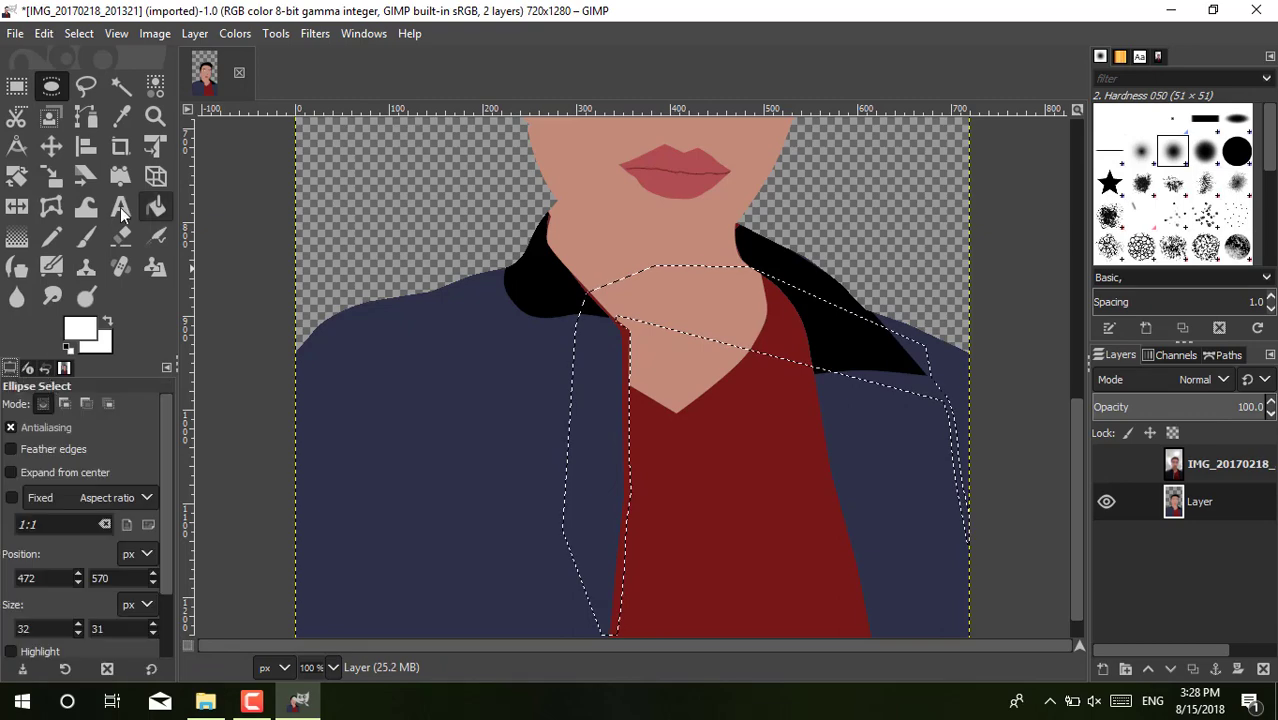
{"action": "left_click", "coordinate": [955, 426]}
{"action": "left_click", "coordinate": [627, 385]}
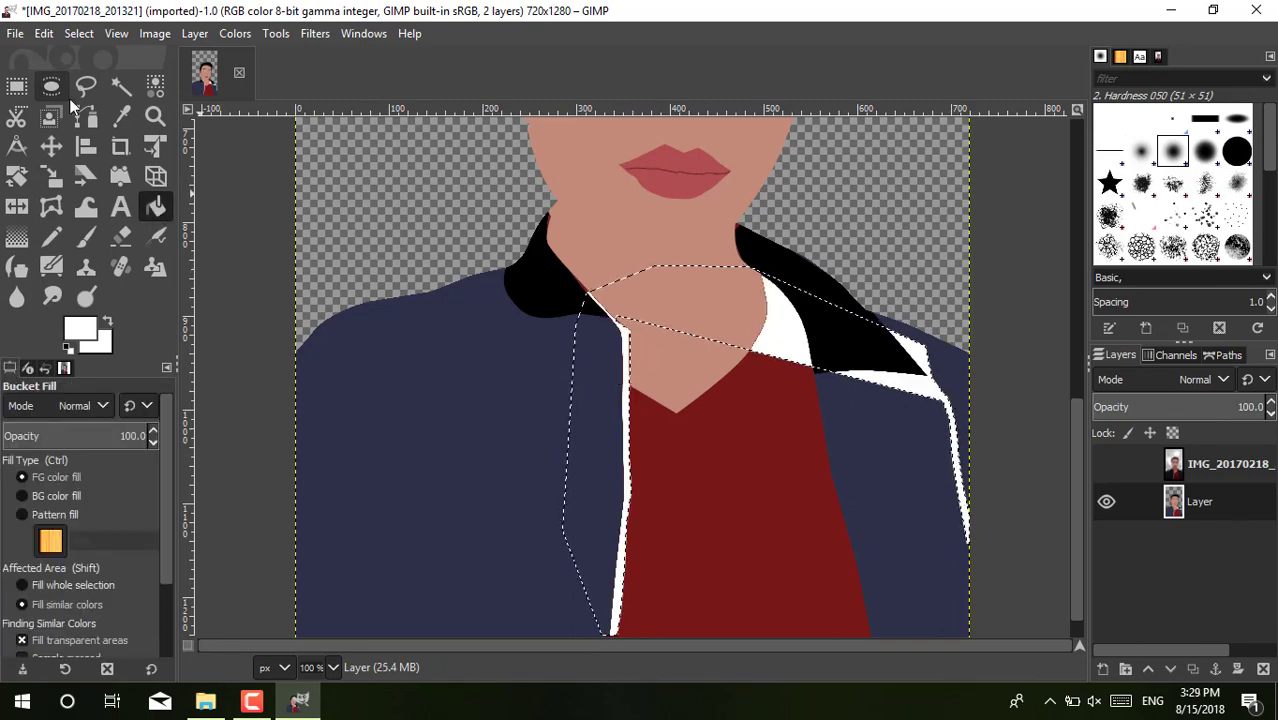
{"action": "left_click", "coordinate": [51, 88]}
{"action": "left_click", "coordinate": [450, 207]}
Step: Try Free Select with feathering, then drag an ellipse selection over the right collar
{"action": "left_click", "coordinate": [85, 88]}
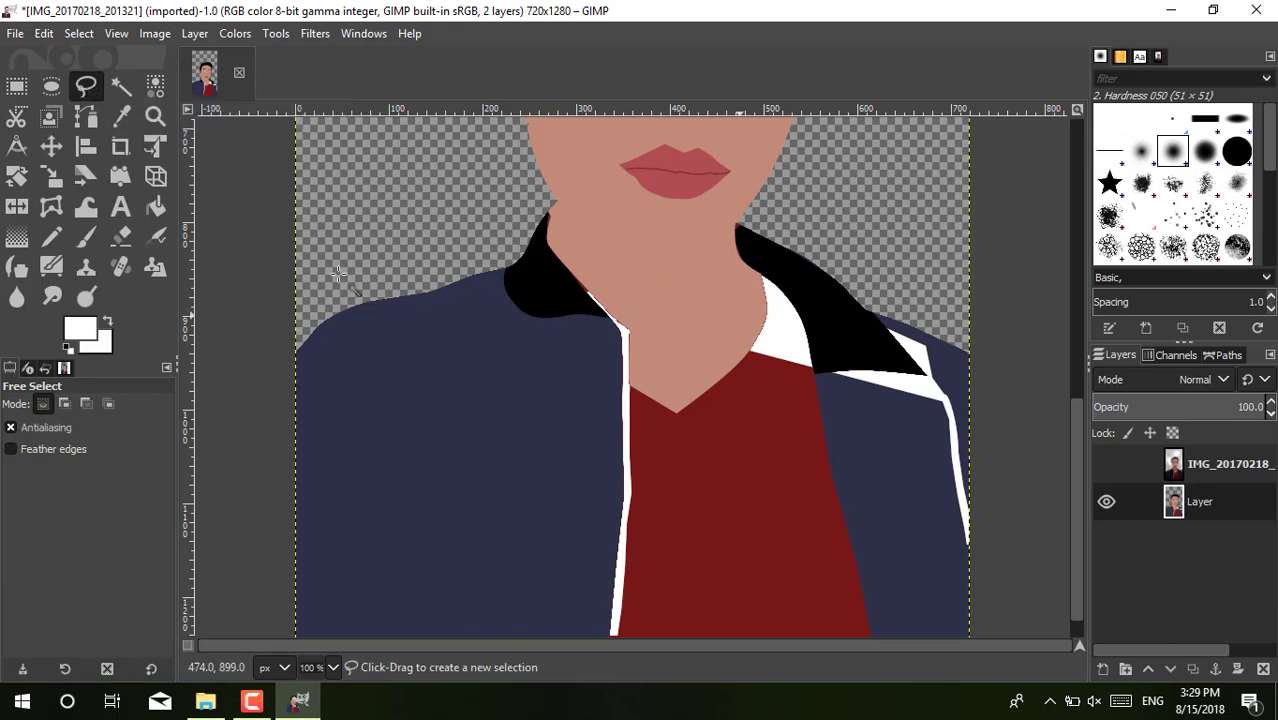
{"action": "left_click", "coordinate": [52, 88]}
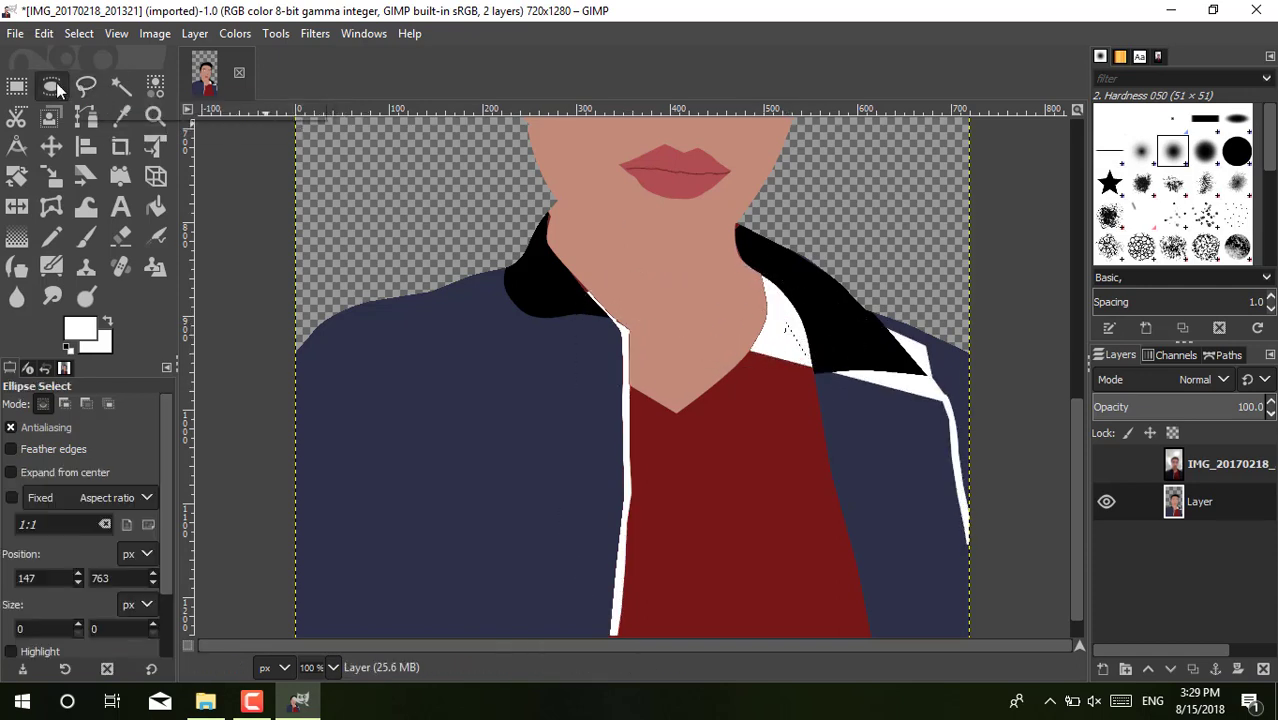
{"action": "left_click", "coordinate": [85, 88]}
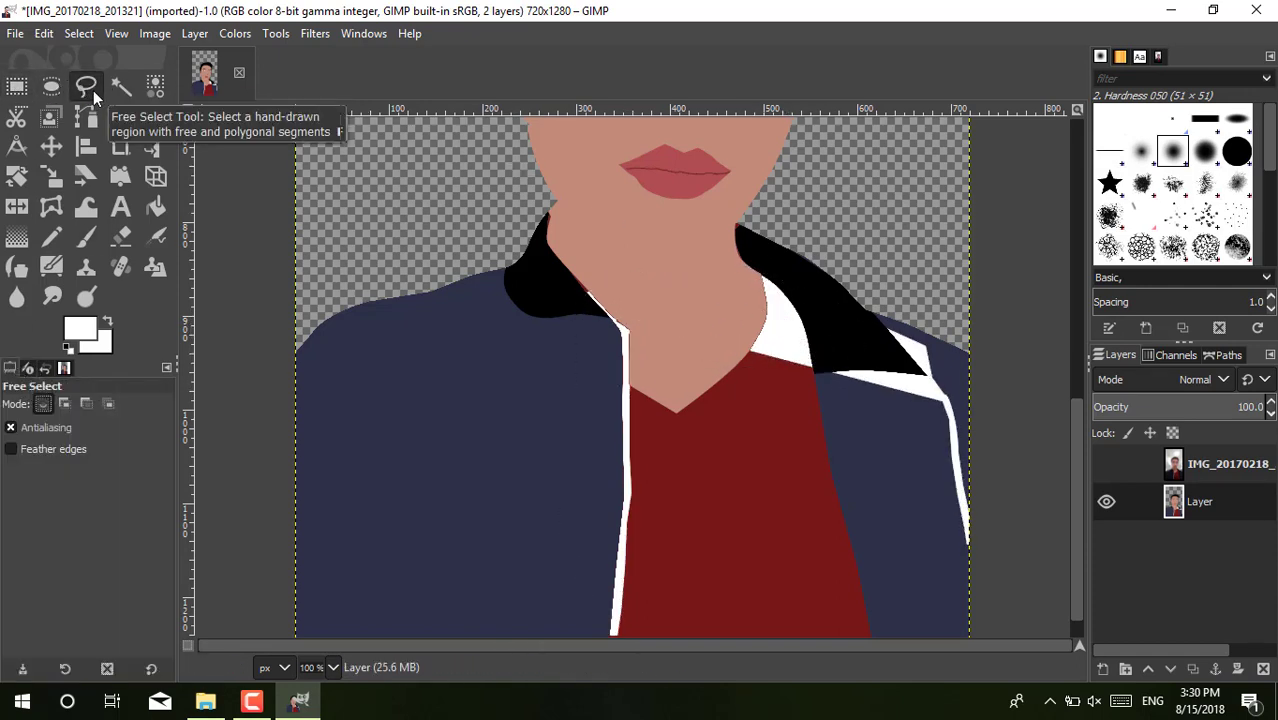
{"action": "left_click", "coordinate": [121, 88]}
{"action": "left_click", "coordinate": [50, 449]}
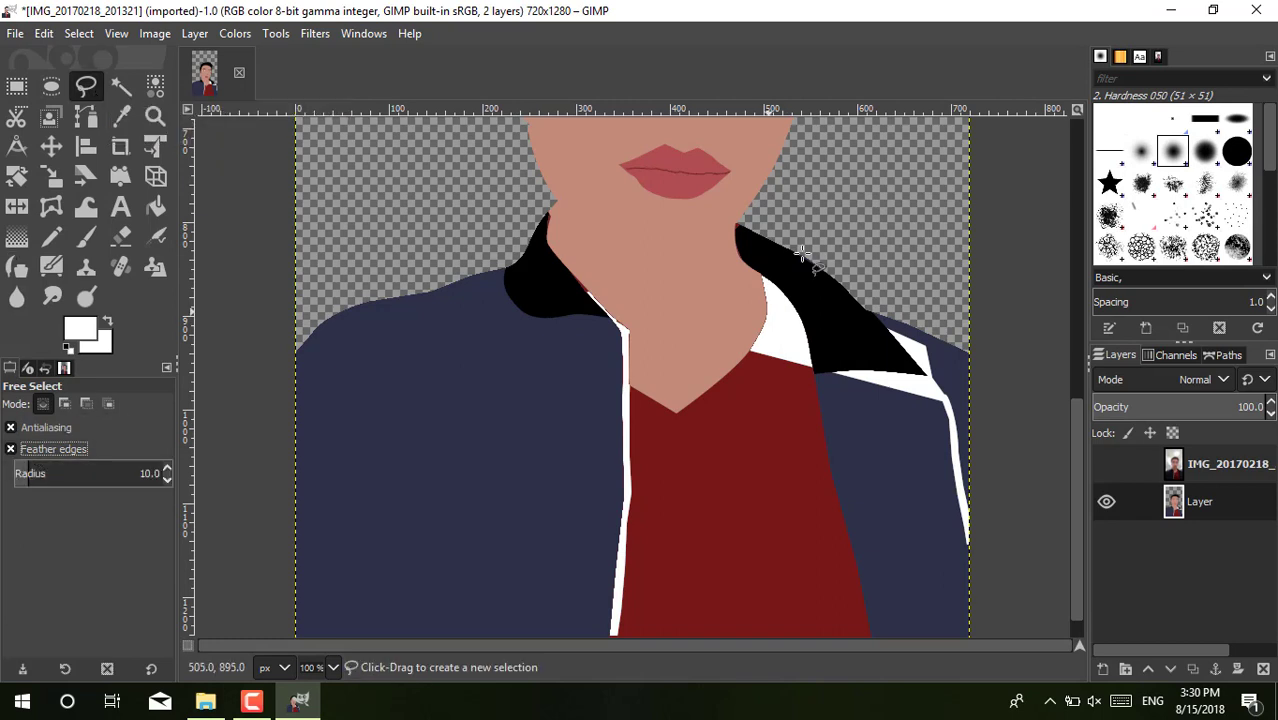
{"action": "key", "text": "e"}
{"action": "left_click_drag", "start_coordinate": [458, 298], "coordinate": [654, 364]}
{"action": "left_click", "coordinate": [717, 250]}
Step: Enclose the white patch right of the neck in an ellipse and fill it dark red 650f10
{"action": "left_click_drag", "start_coordinate": [717, 250], "coordinate": [822, 404]}
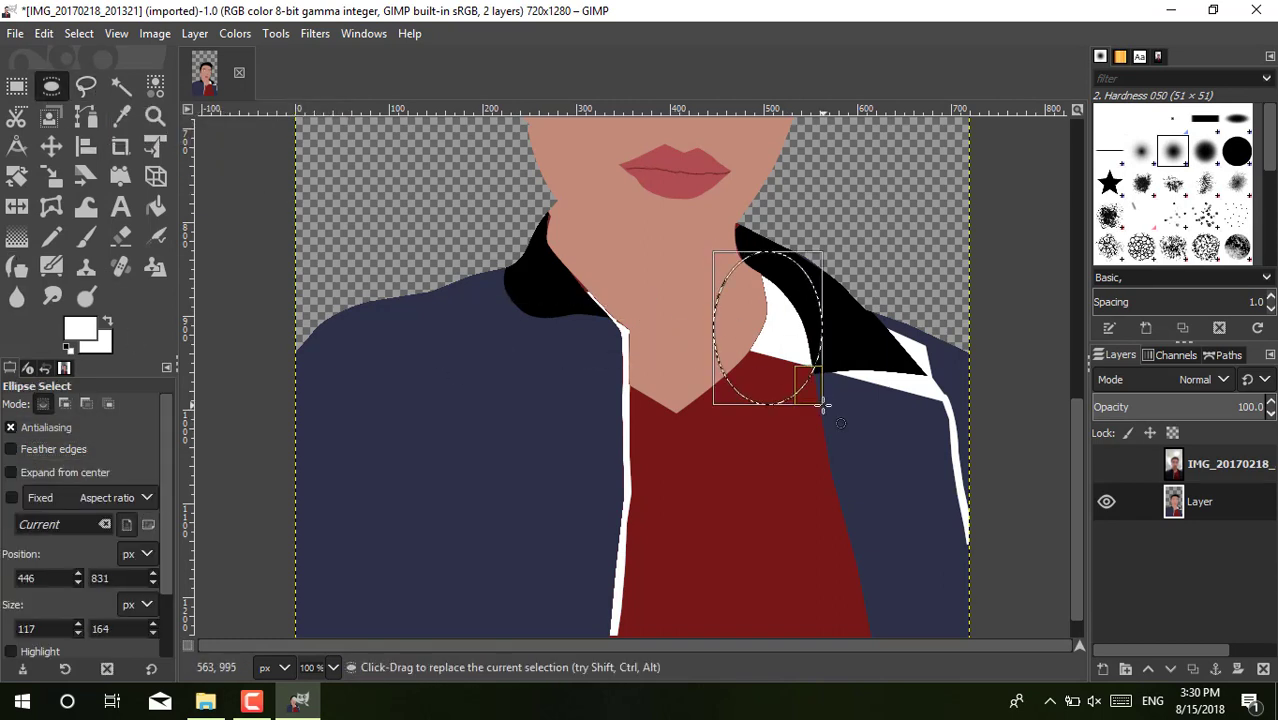
{"action": "left_click", "coordinate": [155, 207]}
{"action": "left_click", "coordinate": [80, 330]}
{"action": "left_click", "coordinate": [335, 430]}
{"action": "left_click", "coordinate": [785, 315]}
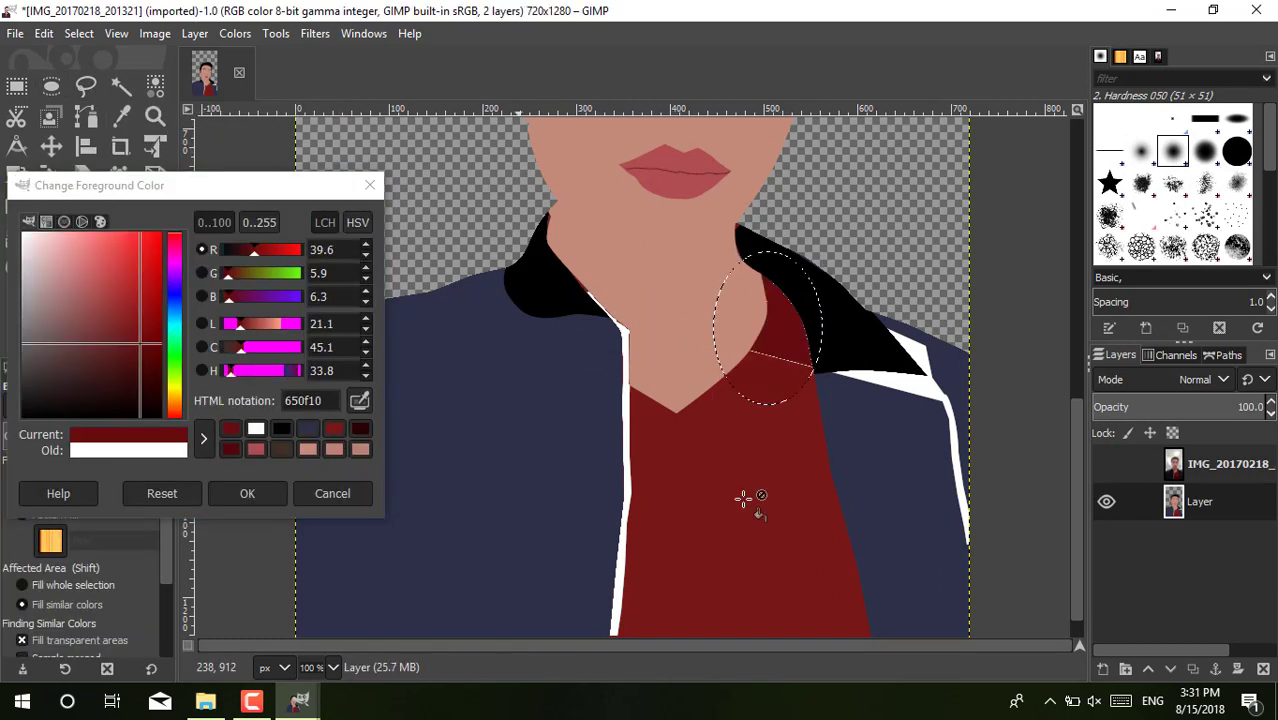
Step: Touch up the collar edges with the Paintbrush
{"action": "left_click", "coordinate": [370, 185]}
{"action": "key", "text": "p"}
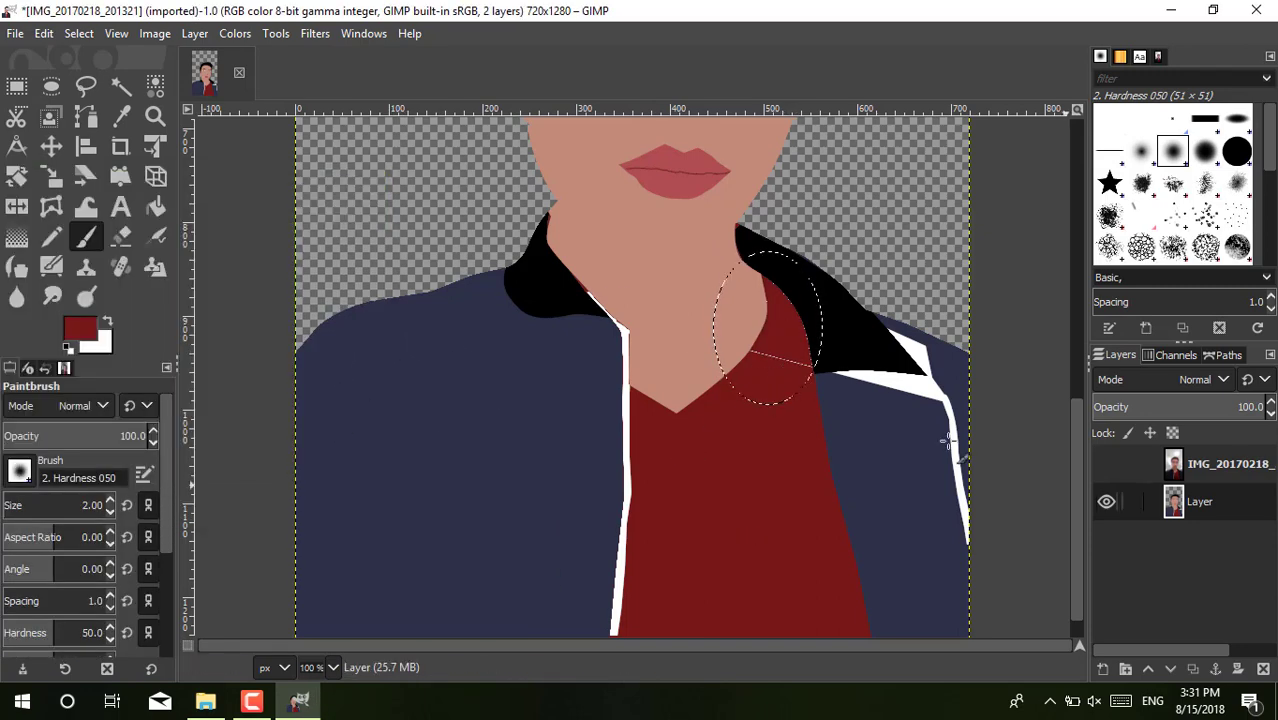
{"action": "scroll", "coordinate": [110, 505], "scroll_direction": "up", "scroll_amount": 13}
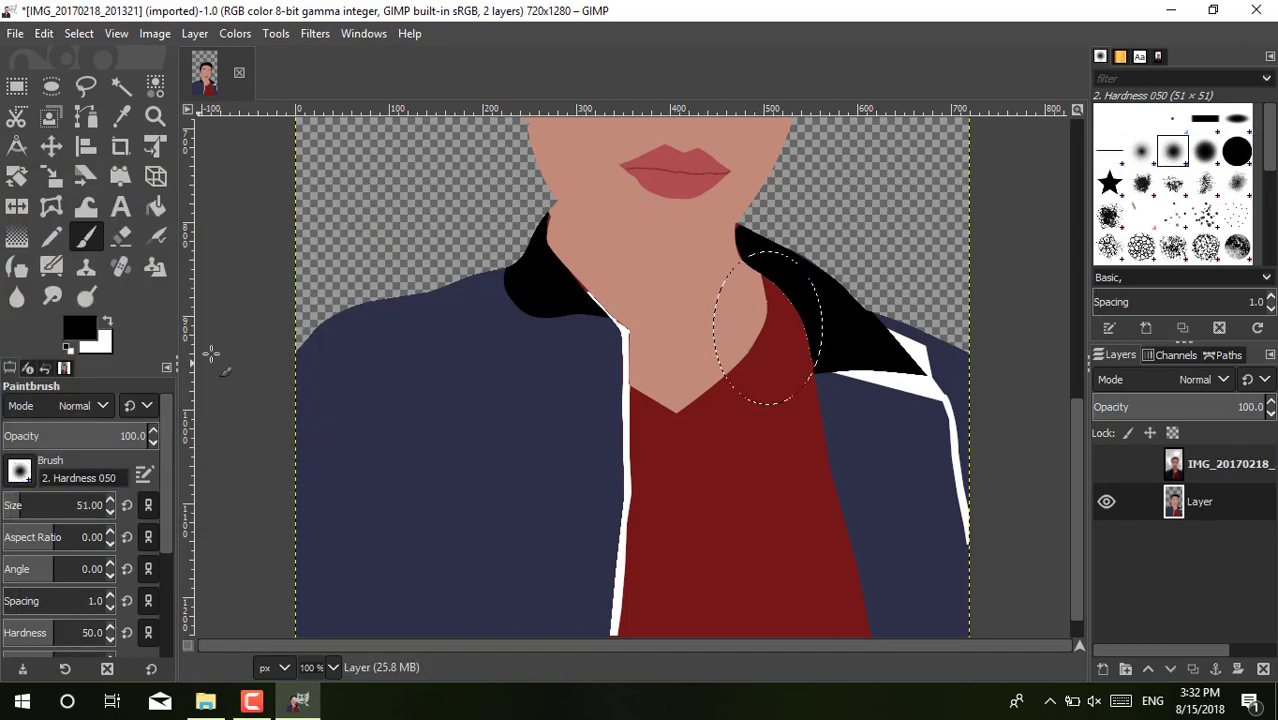
{"action": "scroll", "coordinate": [112, 510], "scroll_direction": "down", "scroll_amount": 15}
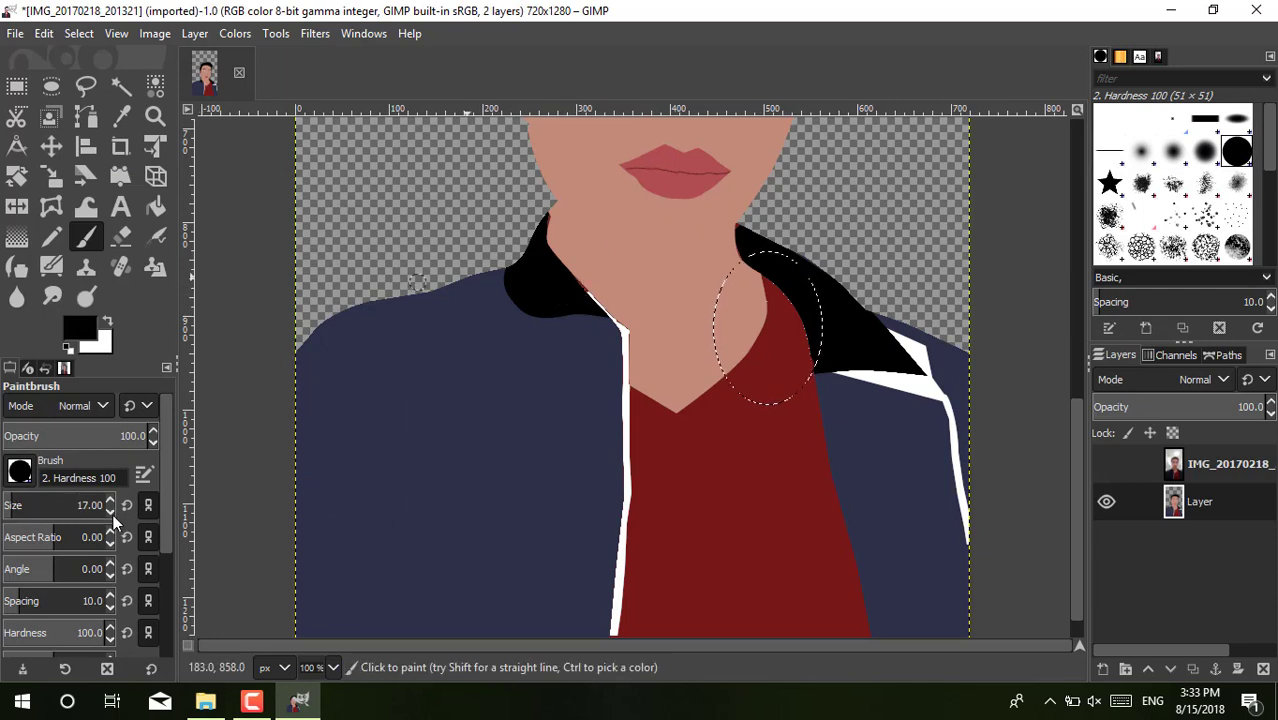
{"action": "key", "text": "r"}
{"action": "left_click", "coordinate": [590, 300]}
{"action": "key", "text": "p"}
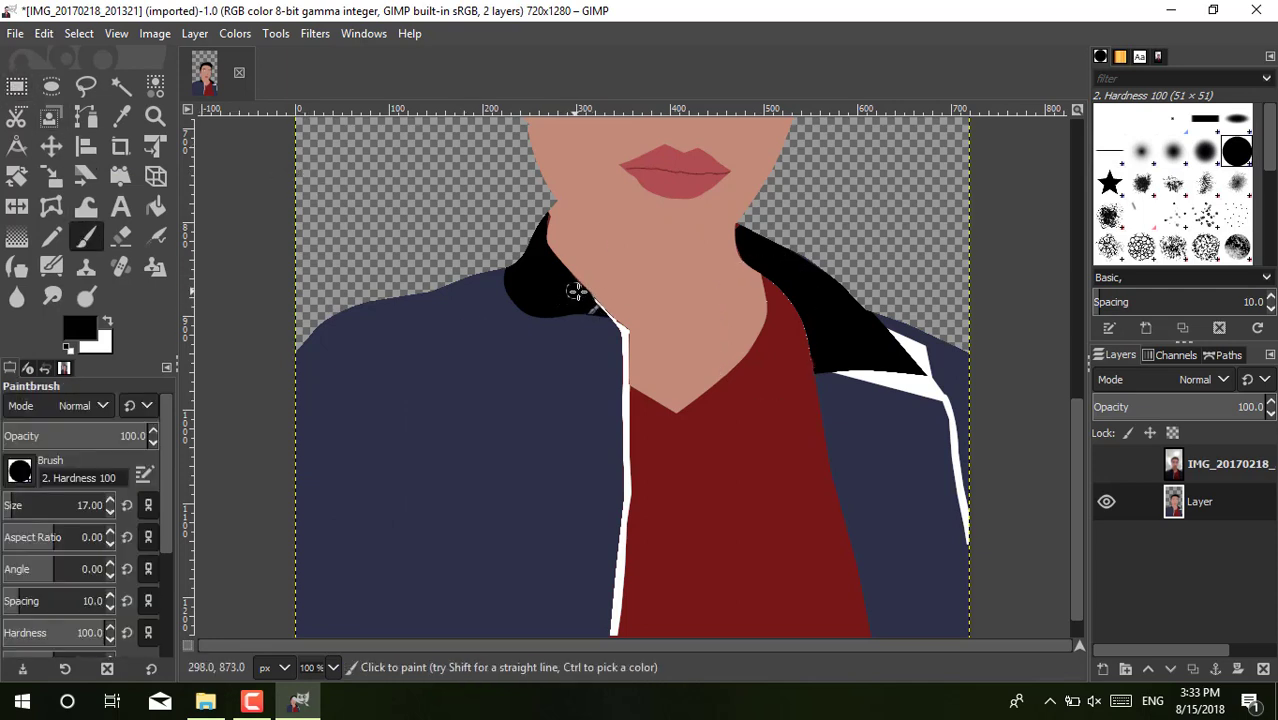
{"action": "scroll", "coordinate": [1070, 476], "scroll_direction": "down", "scroll_amount": 1}
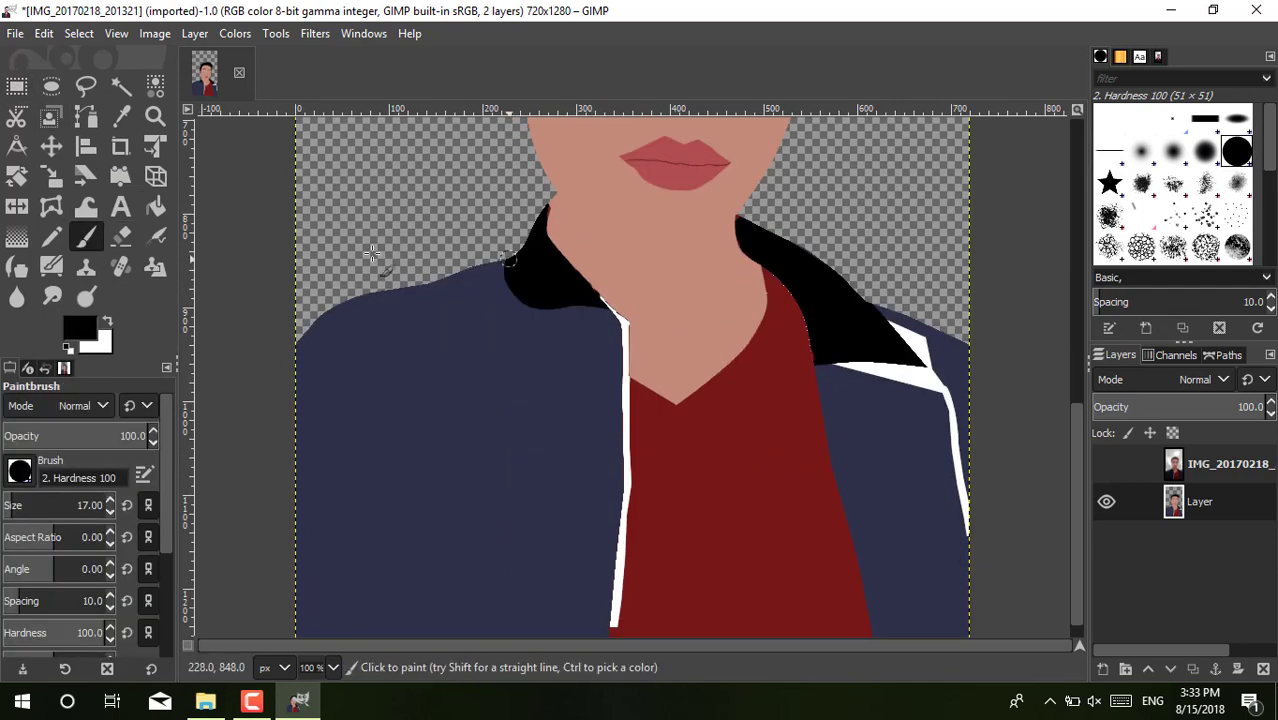
Step: Paint over the white strip under the right collar in navy 2b3147, then hide the photo layer
{"action": "left_click", "coordinate": [51, 87]}
{"action": "left_click_drag", "start_coordinate": [818, 276], "coordinate": [965, 416]}
{"action": "key", "text": "shift+b"}
{"action": "left_click", "coordinate": [80, 328]}
{"action": "left_click", "coordinate": [230, 428]}
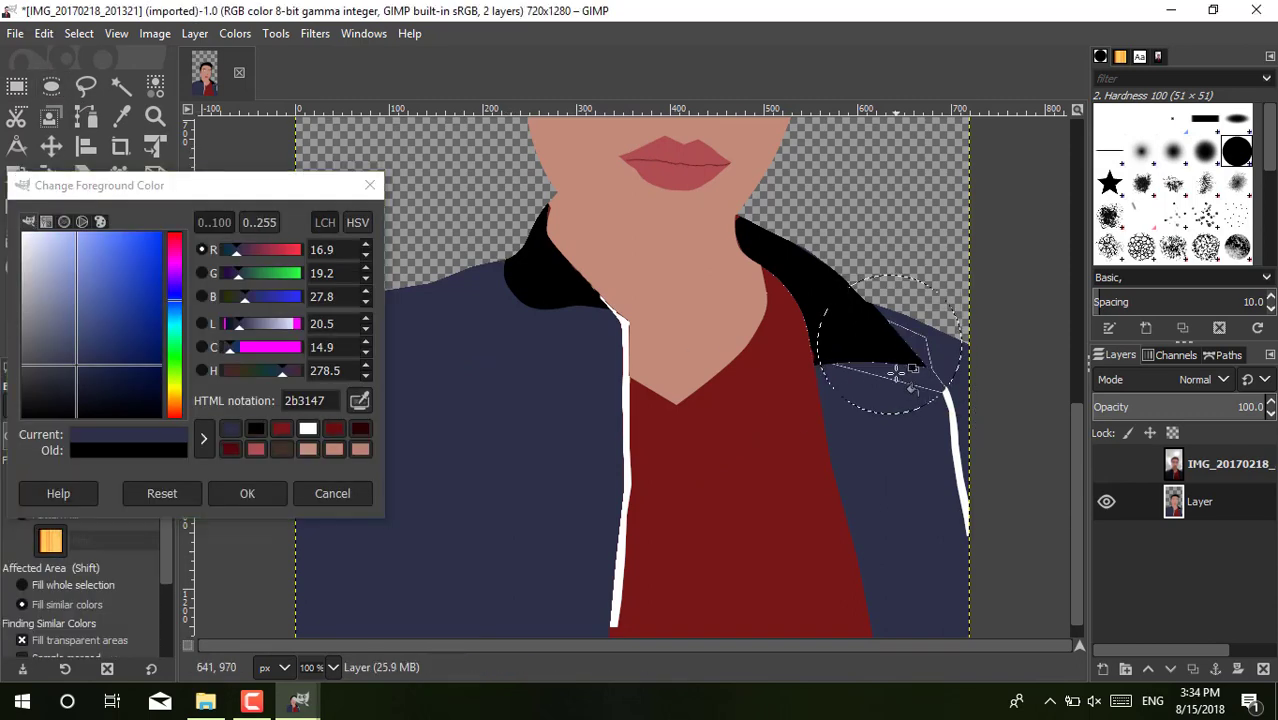
{"action": "left_click", "coordinate": [247, 493]}
{"action": "key", "text": "p"}
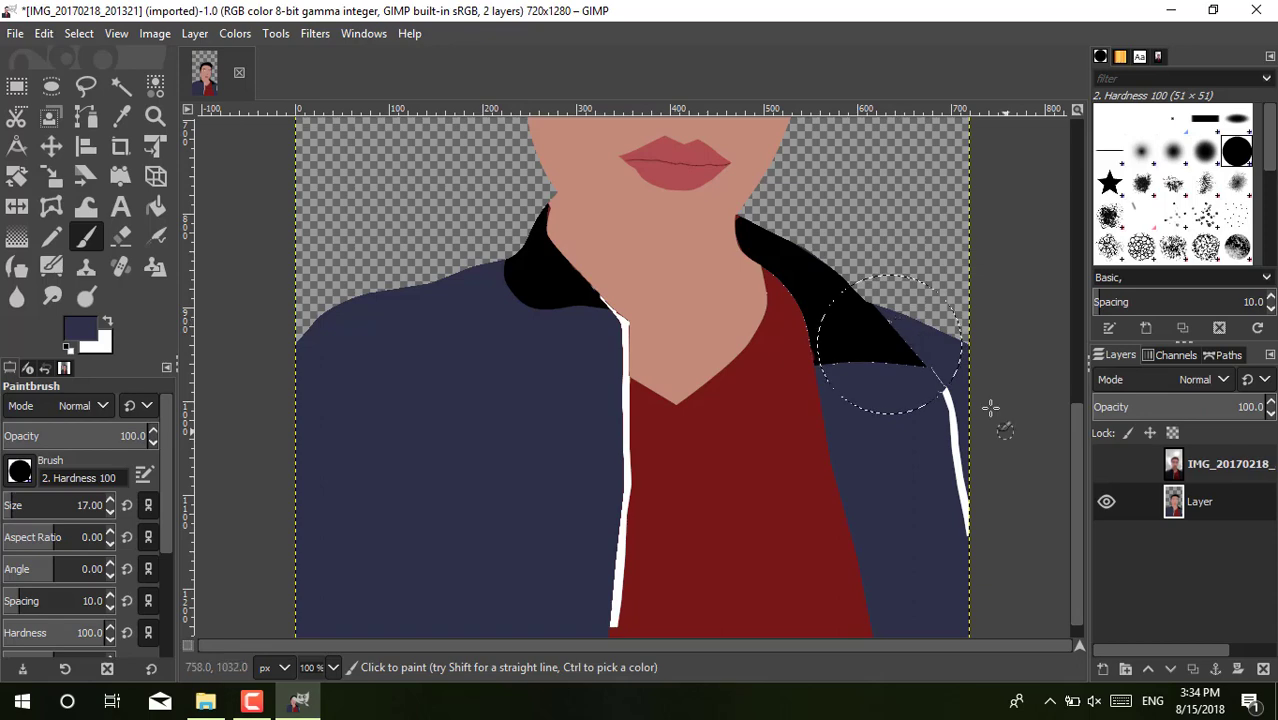
{"action": "scroll", "coordinate": [607, 332], "scroll_direction": "up", "scroll_amount": 5}
{"action": "left_click", "coordinate": [1106, 463]}
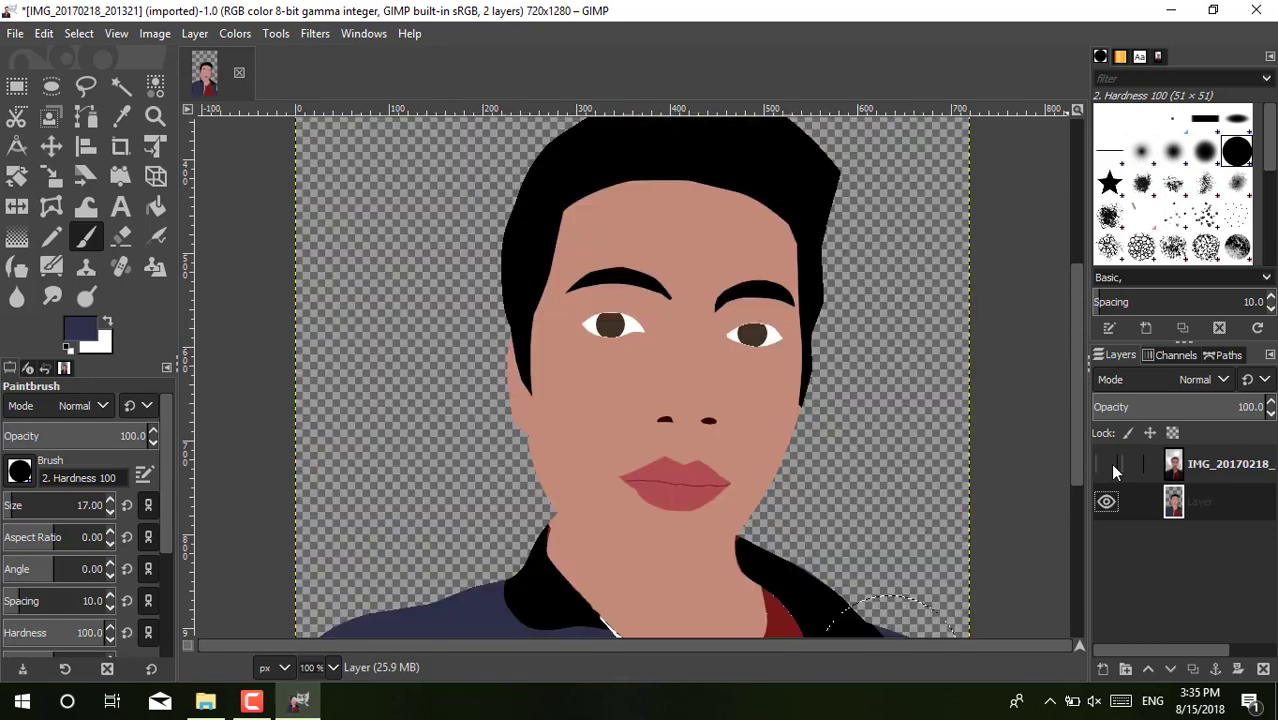
Step: Show the photo layer, zoom to 550% on the eye, and dock the Undo History panel
{"action": "left_click", "coordinate": [1106, 463]}
{"action": "left_click", "coordinate": [155, 115]}
{"action": "left_click", "coordinate": [607, 328]}
{"action": "key", "text": "p"}
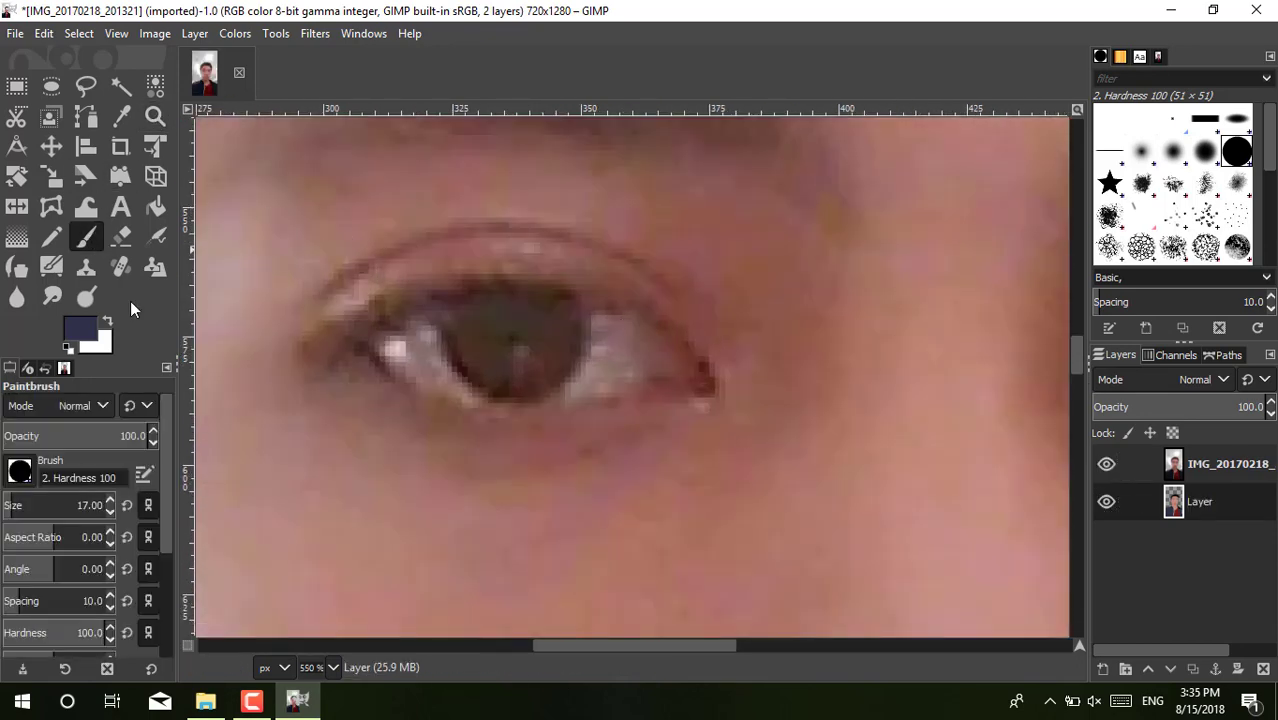
{"action": "left_click", "coordinate": [28, 368]}
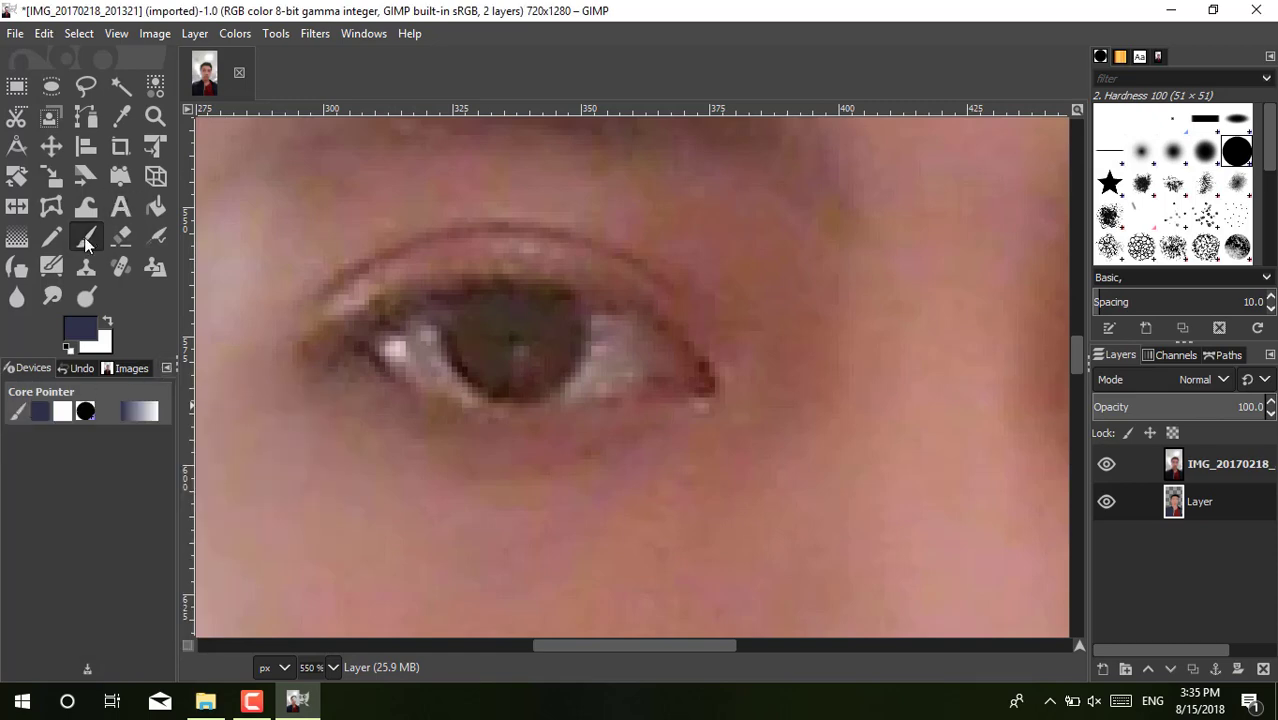
{"action": "left_click", "coordinate": [131, 368]}
{"action": "left_click", "coordinate": [28, 368]}
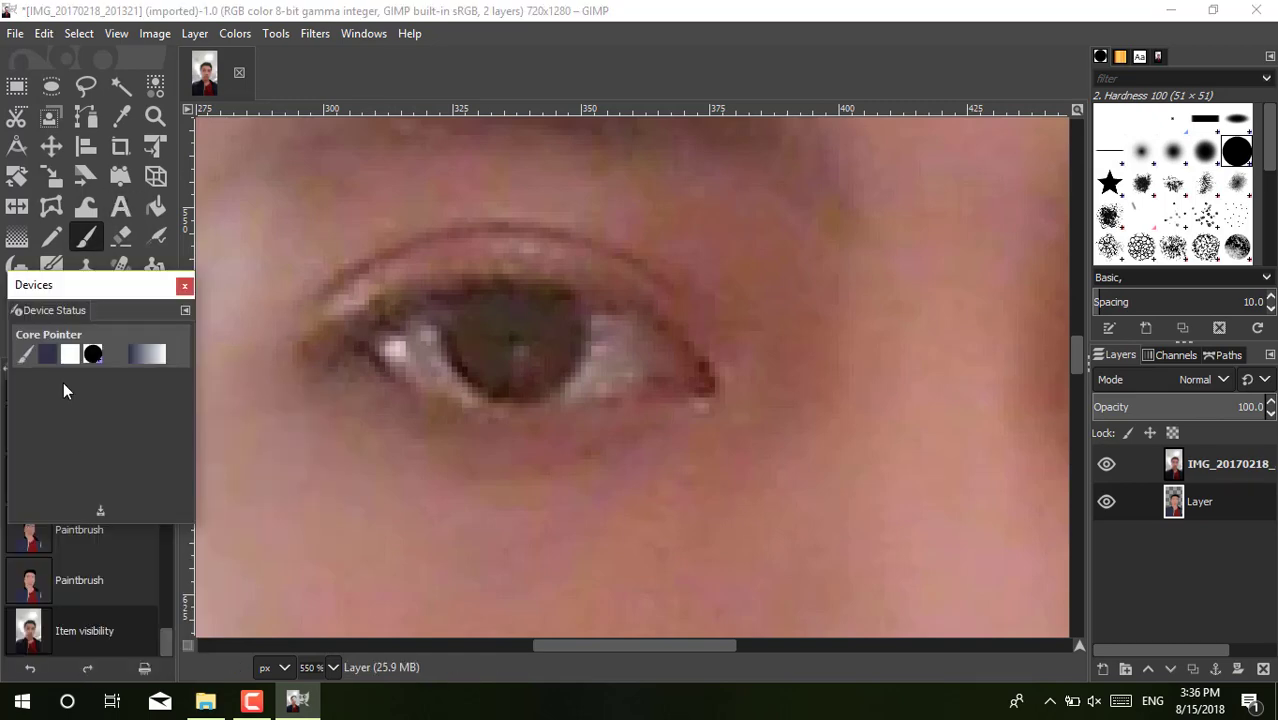
{"action": "left_click_drag", "start_coordinate": [28, 368], "coordinate": [90, 255]}
Step: Dock Tool Options, paint a thin dark maroon stroke above the eye, and switch to Paths
{"action": "double_click", "coordinate": [88, 246]}
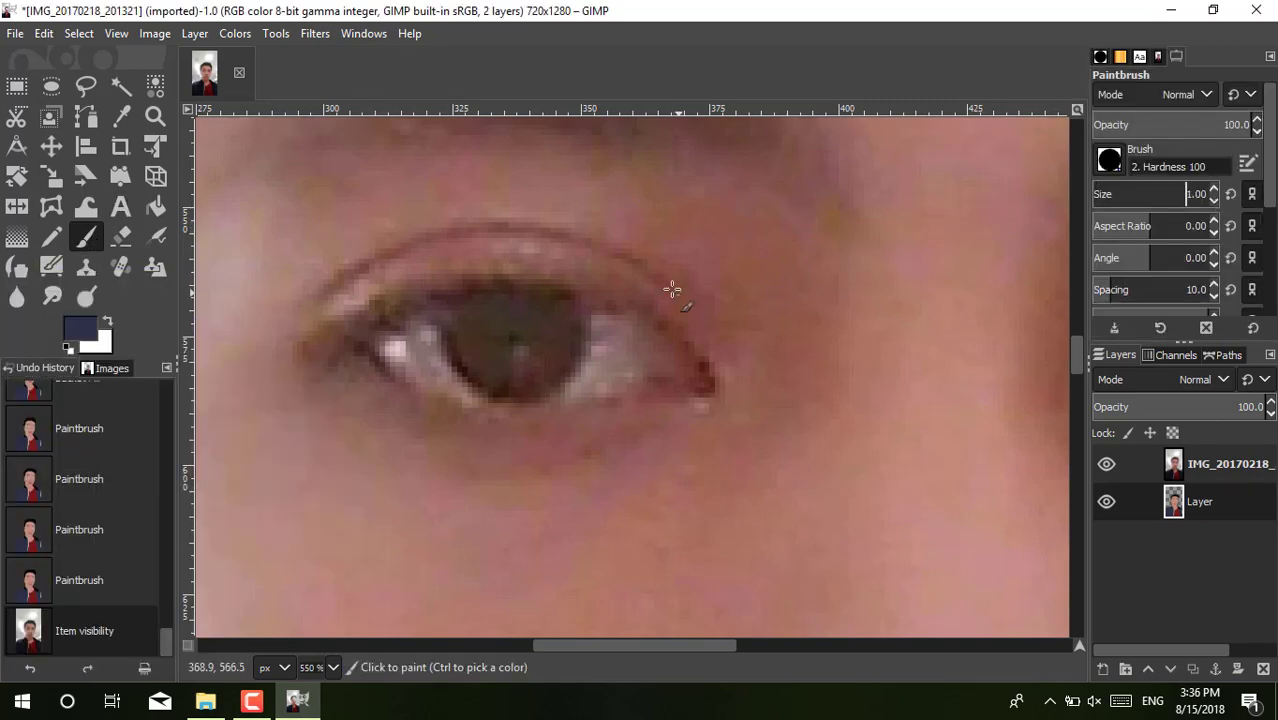
{"action": "left_click", "coordinate": [80, 328]}
{"action": "left_click", "coordinate": [245, 491]}
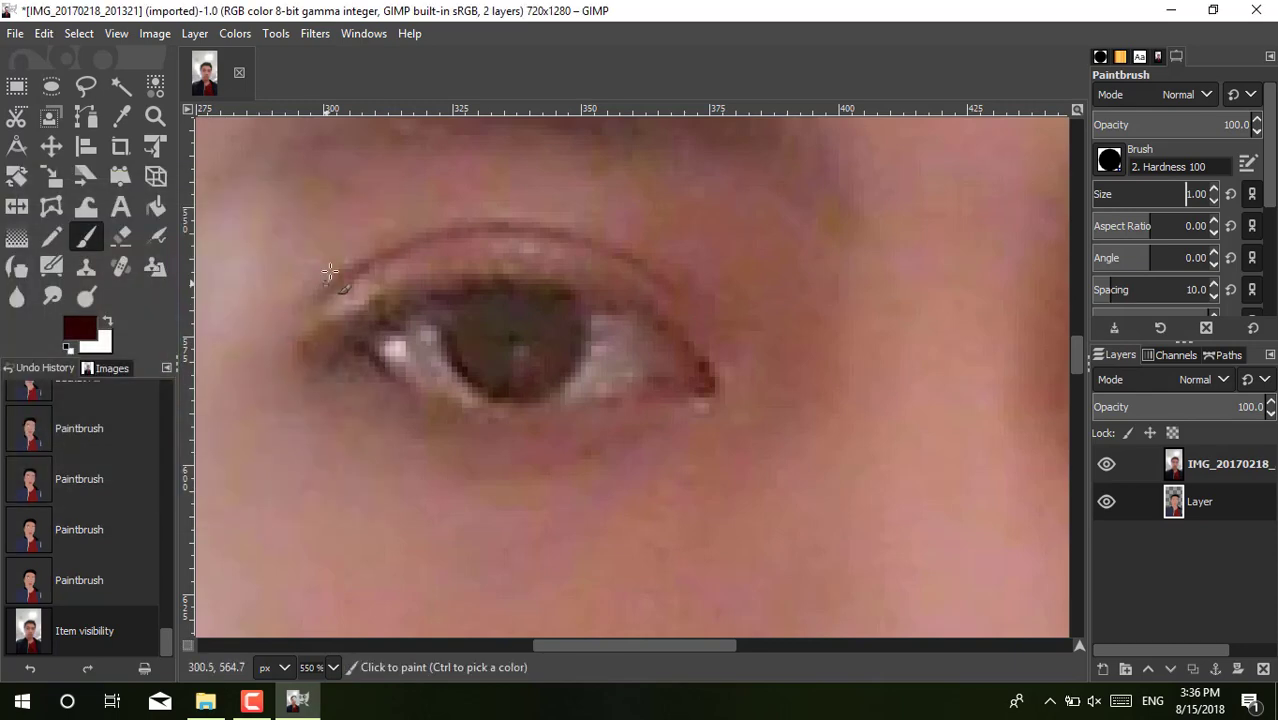
{"action": "left_click", "coordinate": [539, 226]}
{"action": "left_click", "coordinate": [1106, 501]}
{"action": "left_click", "coordinate": [1106, 501]}
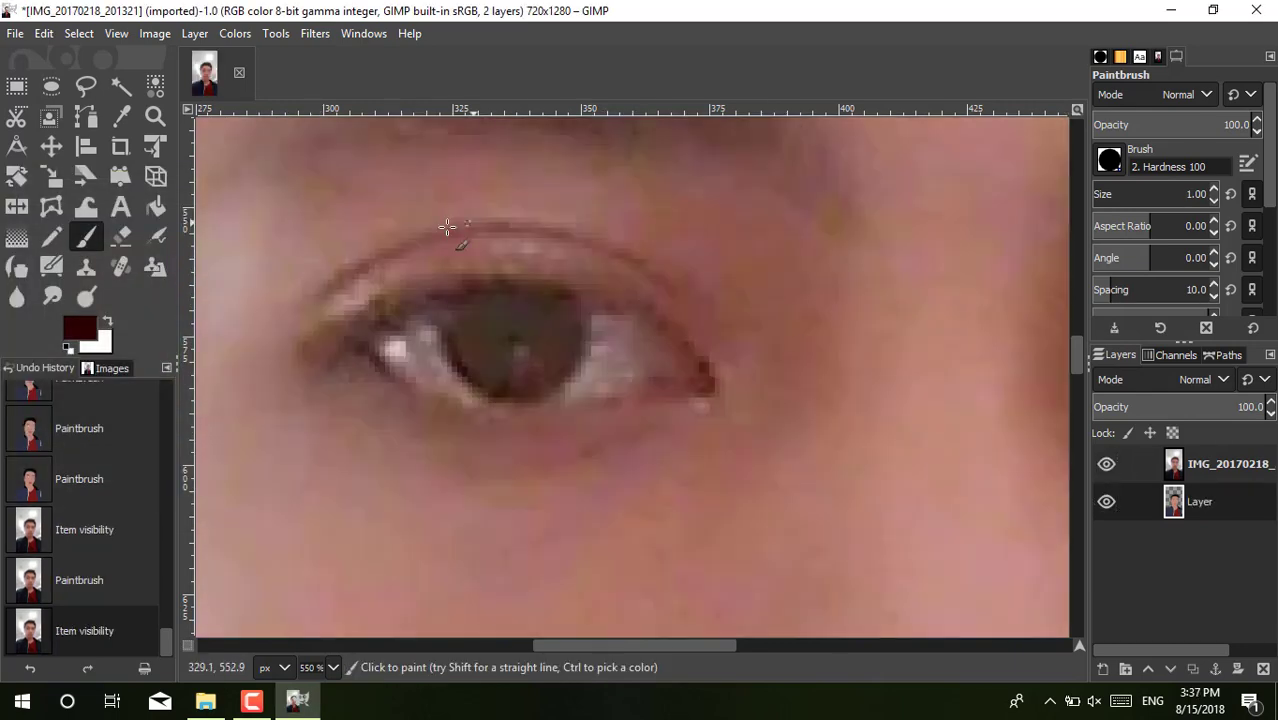
{"action": "left_click", "coordinate": [1106, 463]}
{"action": "key", "text": "b"}
{"action": "scroll", "coordinate": [1070, 382], "scroll_direction": "down", "scroll_amount": 5}
Step: Draw a path from the left nostril's lower edge up the nose side to the bridge
{"action": "scroll", "coordinate": [585, 478], "scroll_direction": "right", "scroll_amount": 2}
{"action": "left_click", "coordinate": [585, 478]}
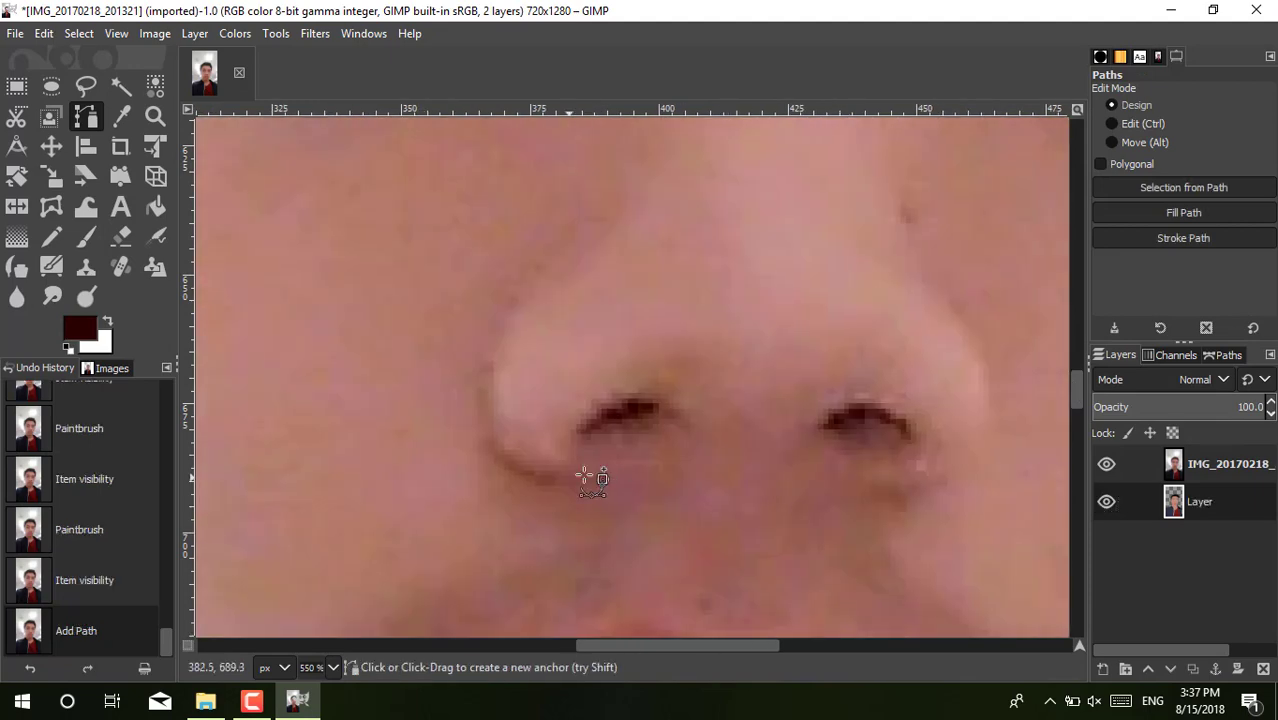
{"action": "left_click", "coordinate": [506, 462]}
{"action": "left_click", "coordinate": [493, 378]}
{"action": "left_click", "coordinate": [517, 316]}
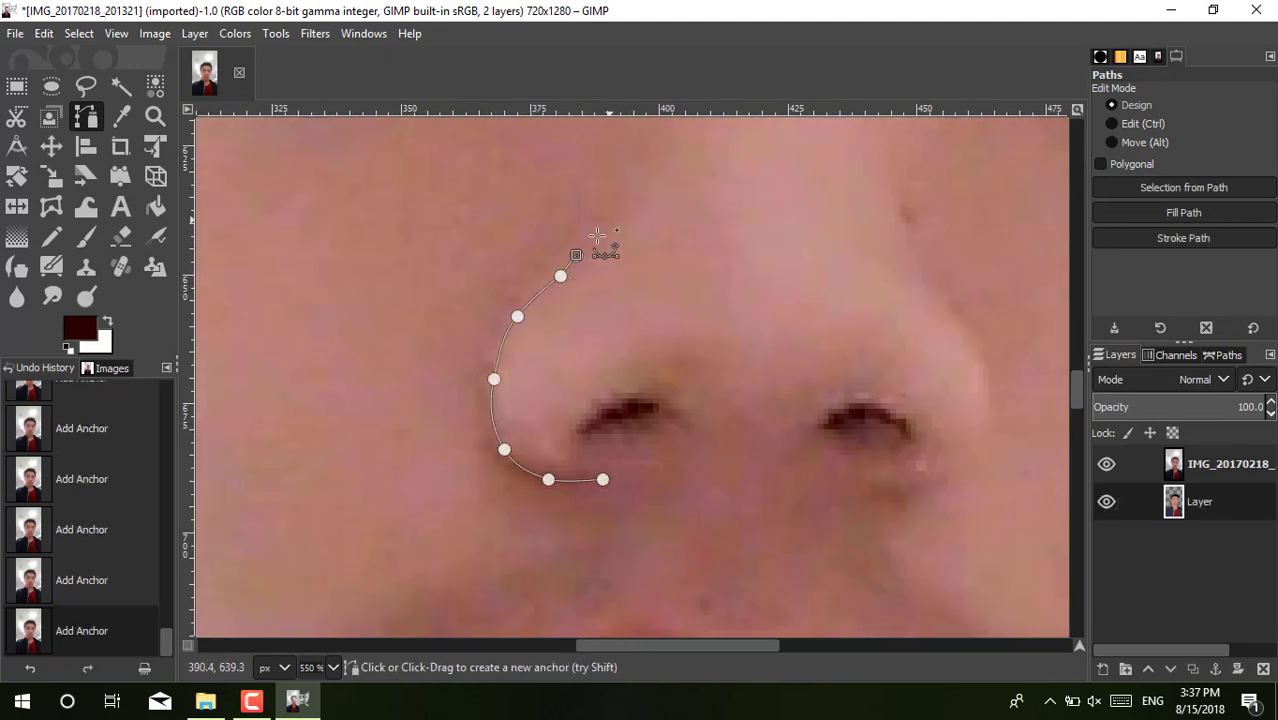
{"action": "left_click_drag", "start_coordinate": [596, 235], "coordinate": [606, 232]}
{"action": "left_click", "coordinate": [606, 230]}
{"action": "left_click", "coordinate": [588, 252]}
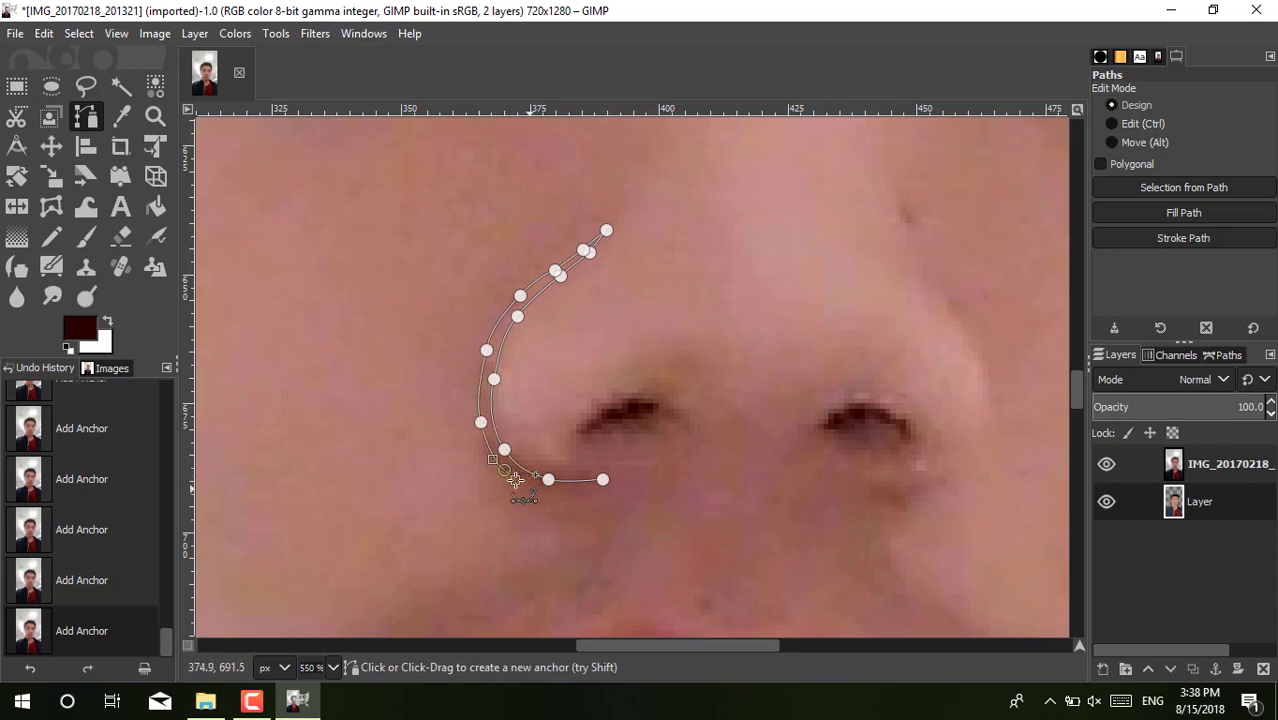
Step: Adjust the nose path's anchors and handles to follow the nose wing curve
{"action": "left_click", "coordinate": [493, 378]}
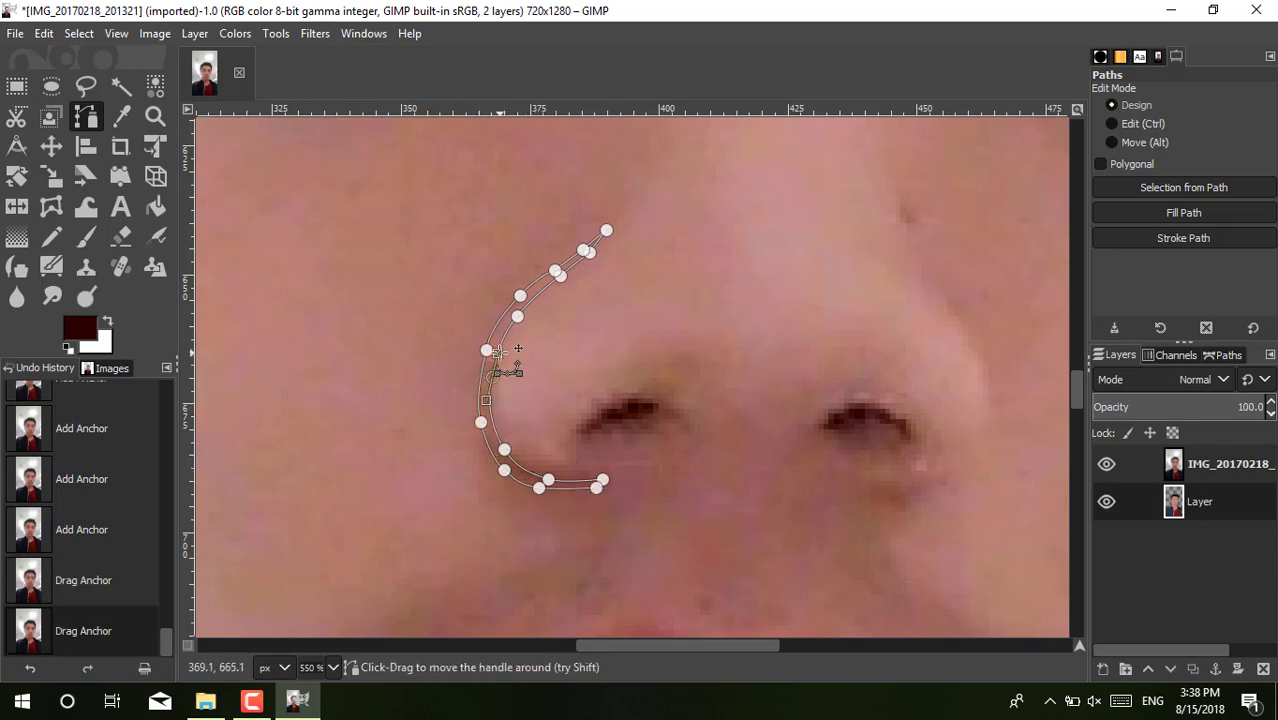
{"action": "left_click_drag", "start_coordinate": [497, 352], "coordinate": [491, 405]}
{"action": "left_click", "coordinate": [548, 480]}
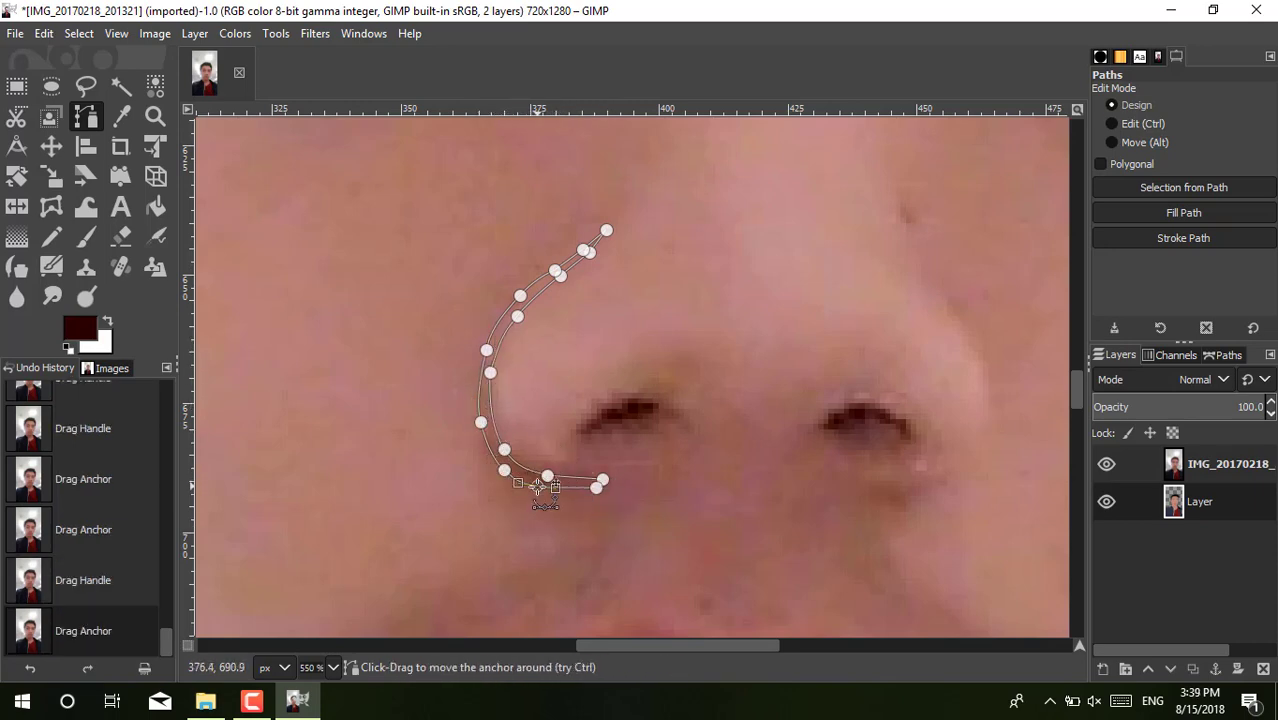
{"action": "left_click", "coordinate": [600, 480]}
{"action": "mouse_move", "coordinate": [535, 483]}
{"action": "left_mouse_down"}
{"action": "mouse_move", "coordinate": [507, 473]}
{"action": "mouse_move", "coordinate": [481, 412]}
{"action": "left_mouse_up"}
{"action": "left_click", "coordinate": [489, 372]}
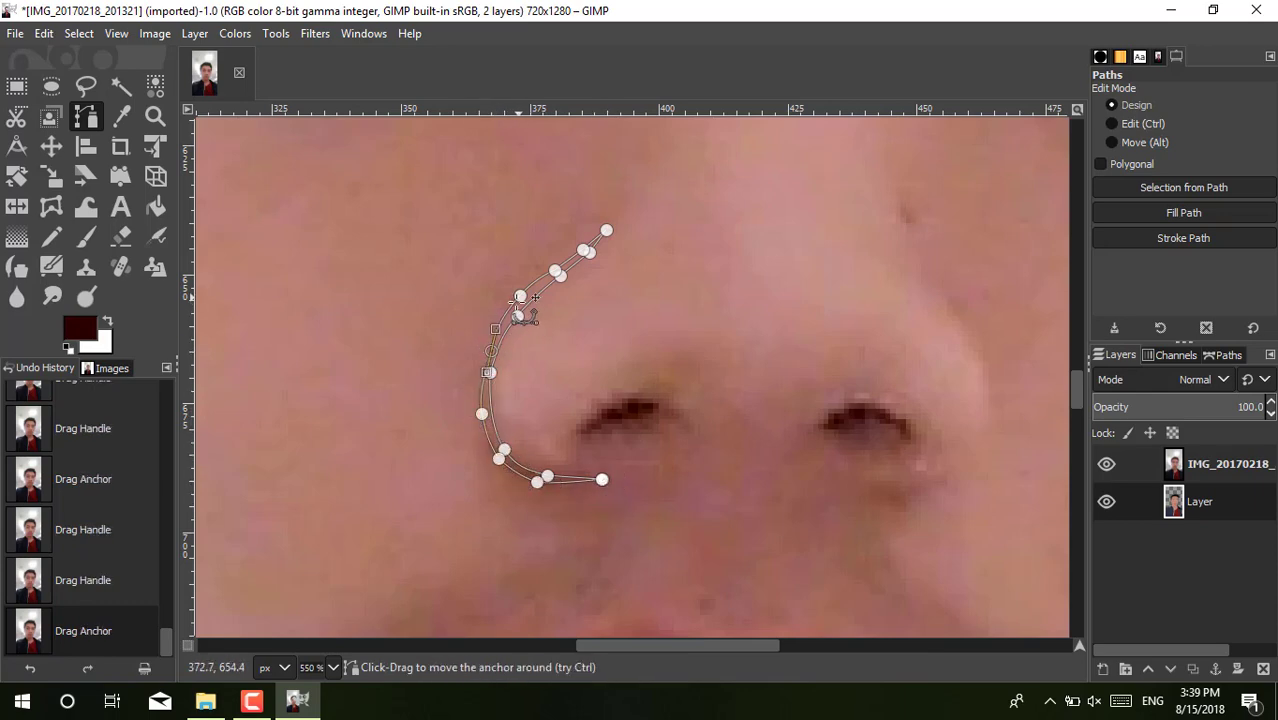
{"action": "left_click", "coordinate": [524, 301]}
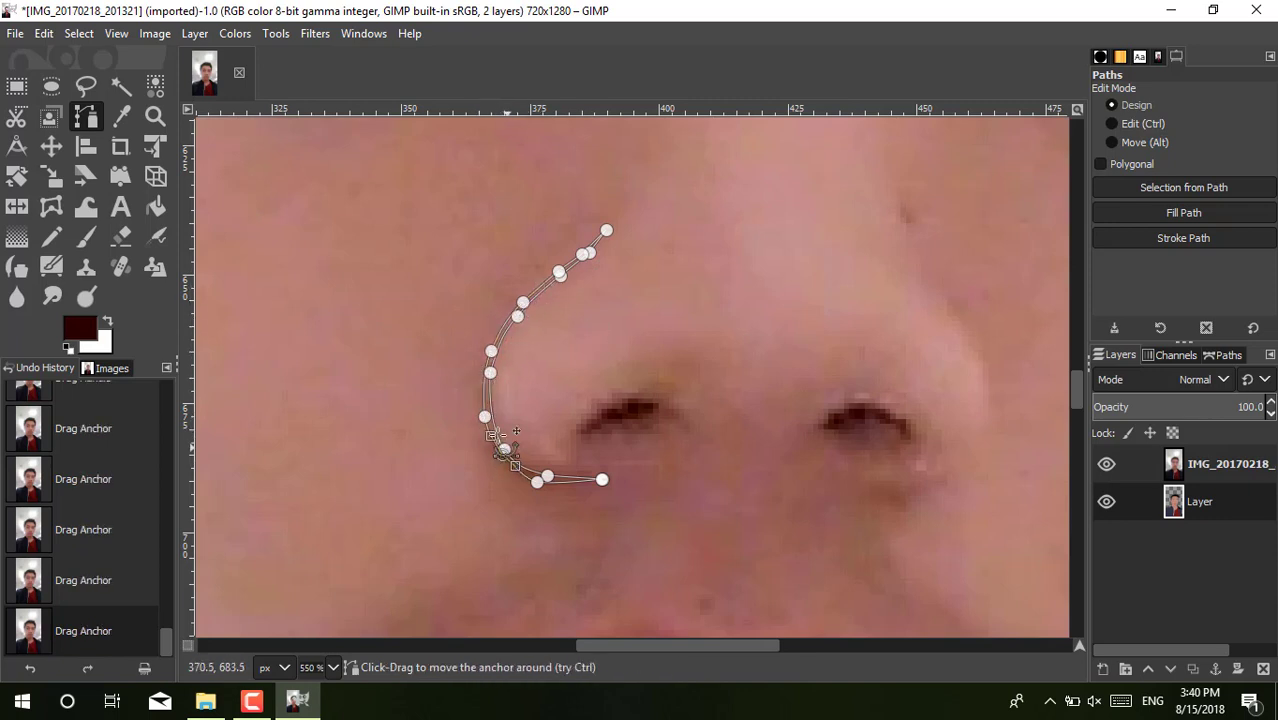
{"action": "left_click", "coordinate": [503, 455]}
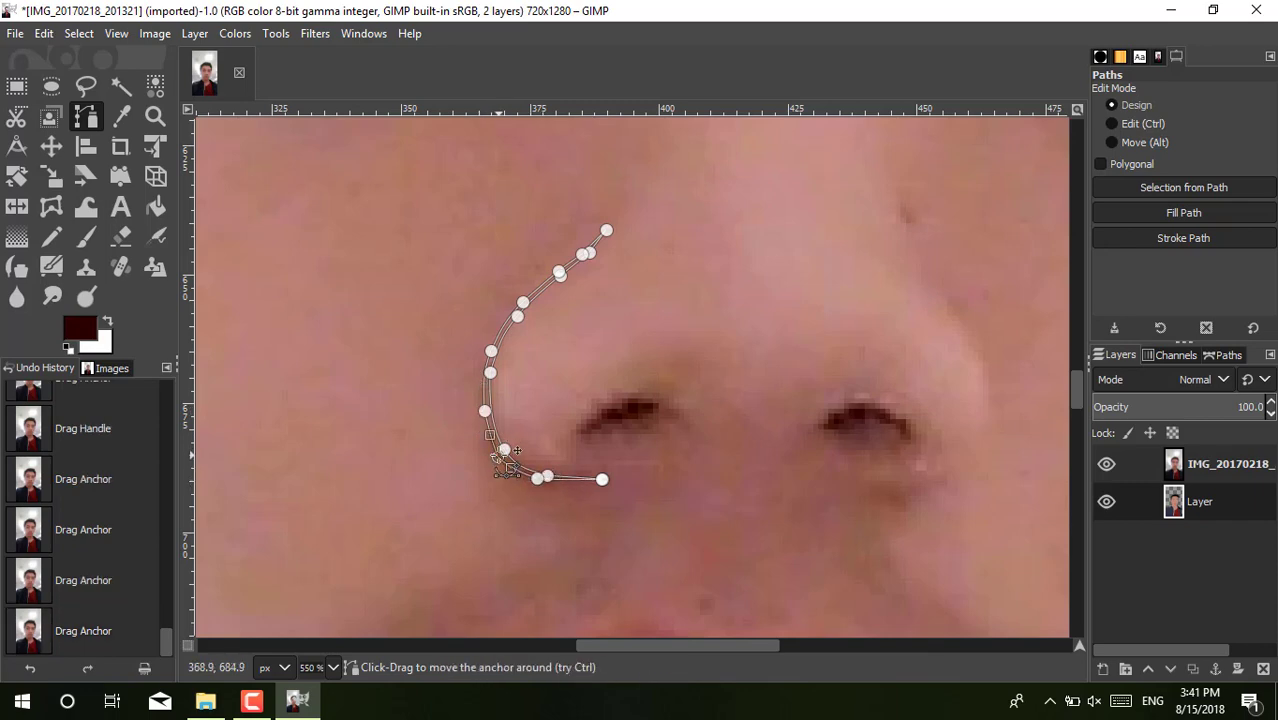
{"action": "left_click_drag", "start_coordinate": [505, 450], "coordinate": [507, 425]}
Step: Convert the nose path to a selection, bucket-fill it dark maroon, and hide the photo layer
{"action": "right_click", "coordinate": [516, 341]}
{"action": "left_click", "coordinate": [656, 412]}
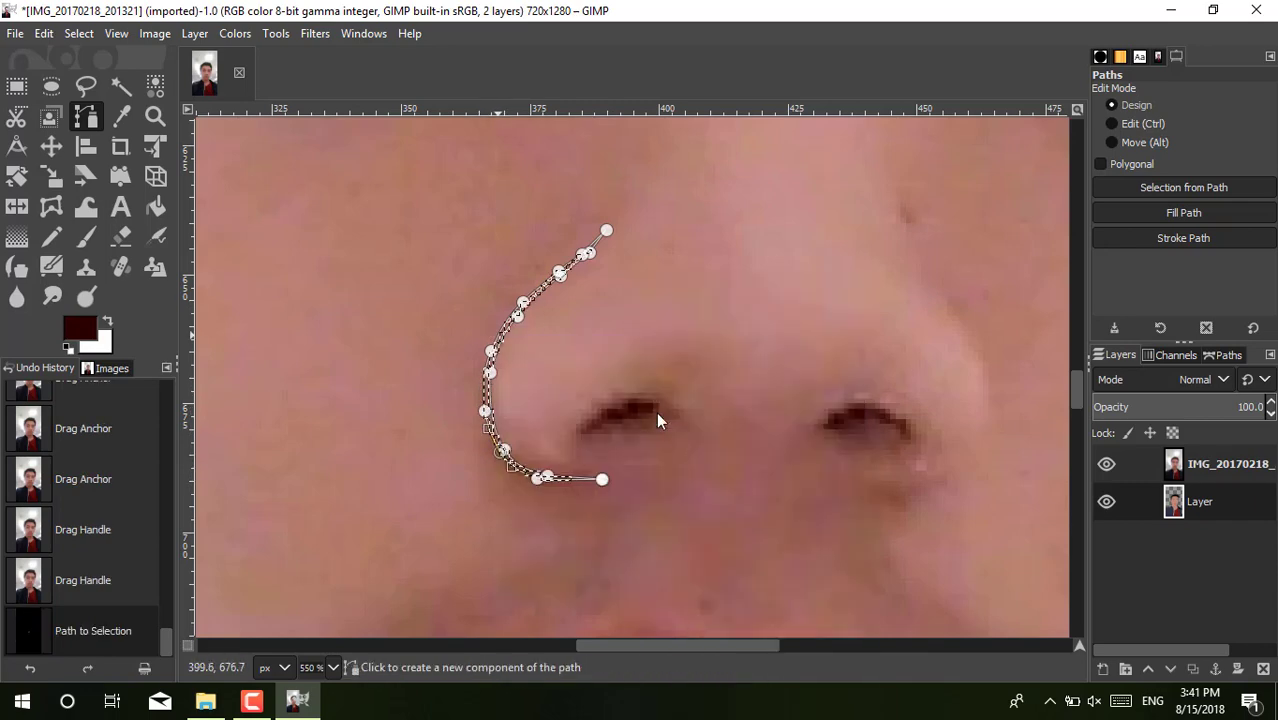
{"action": "key", "text": "shift+b"}
{"action": "left_click", "coordinate": [490, 410]}
{"action": "left_click", "coordinate": [490, 410]}
{"action": "left_click", "coordinate": [1106, 463]}
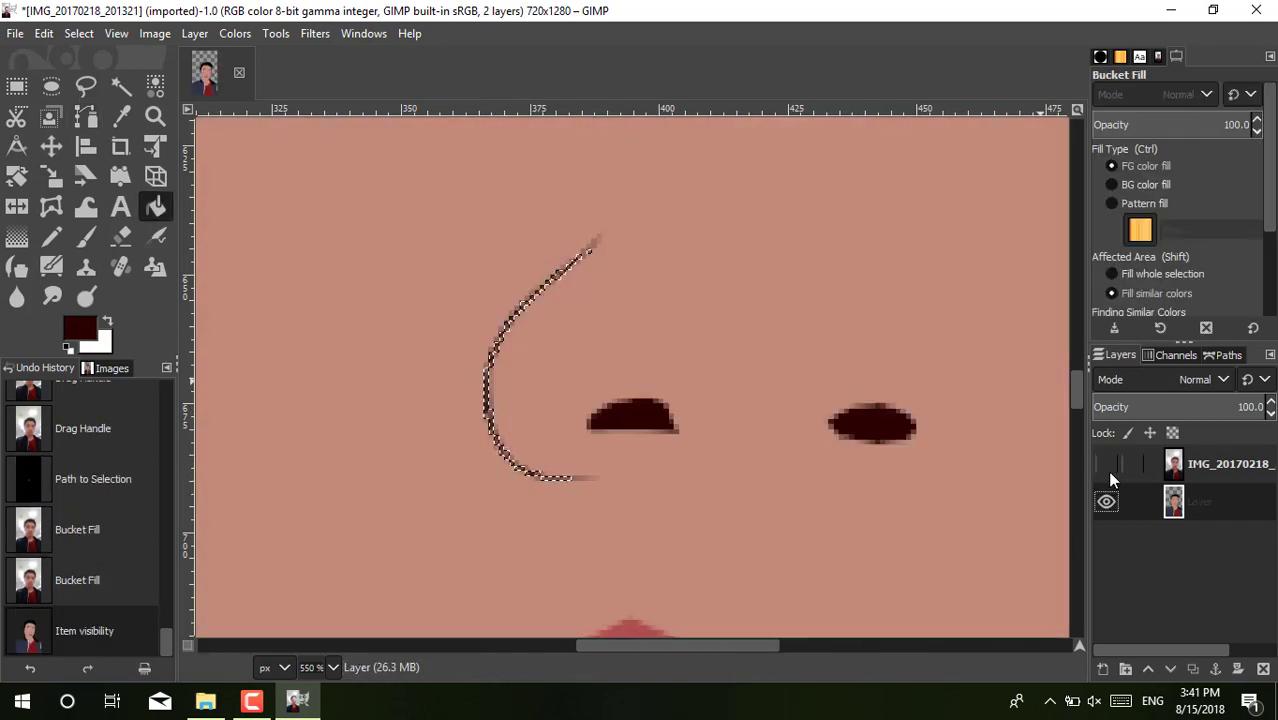
Step: Place path anchors tracing the right nostril's outline up the nose side
{"action": "key", "text": "b"}
{"action": "left_click", "coordinate": [863, 490]}
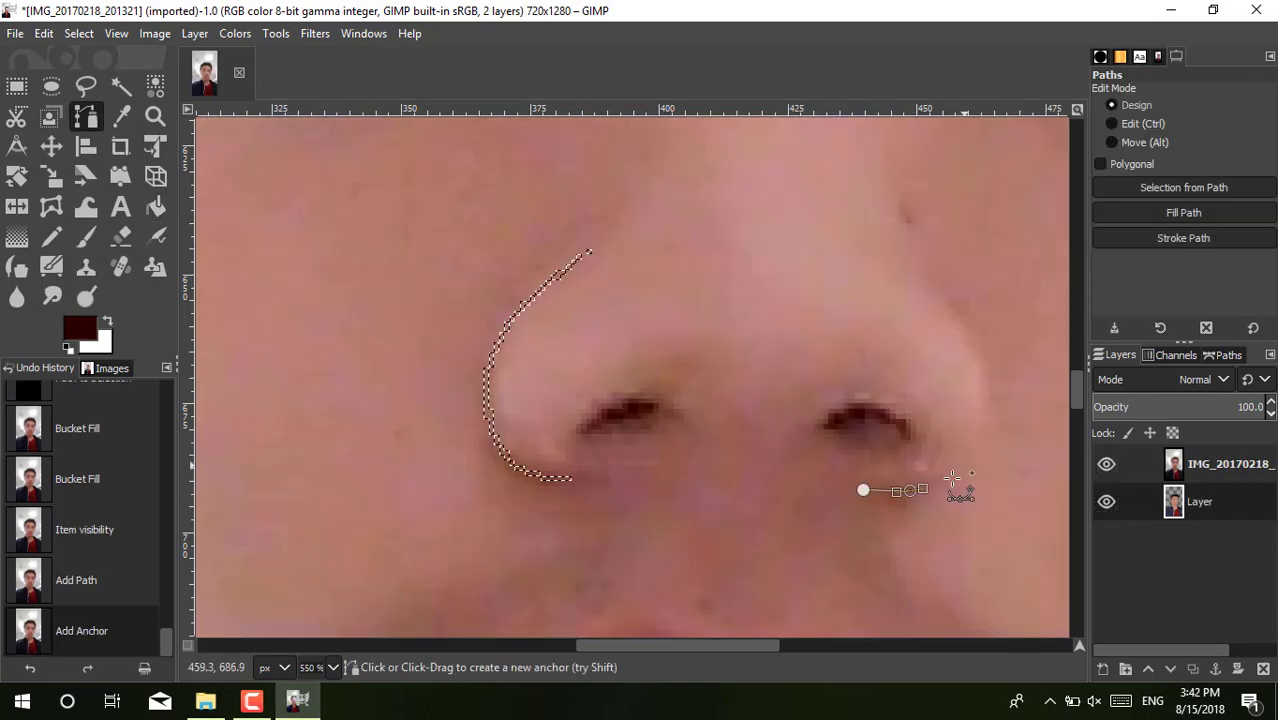
{"action": "left_click", "coordinate": [909, 490]}
{"action": "left_click", "coordinate": [964, 463]}
{"action": "left_click", "coordinate": [991, 408]}
{"action": "left_click_drag", "start_coordinate": [973, 345], "coordinate": [957, 320]}
{"action": "left_click", "coordinate": [928, 283]}
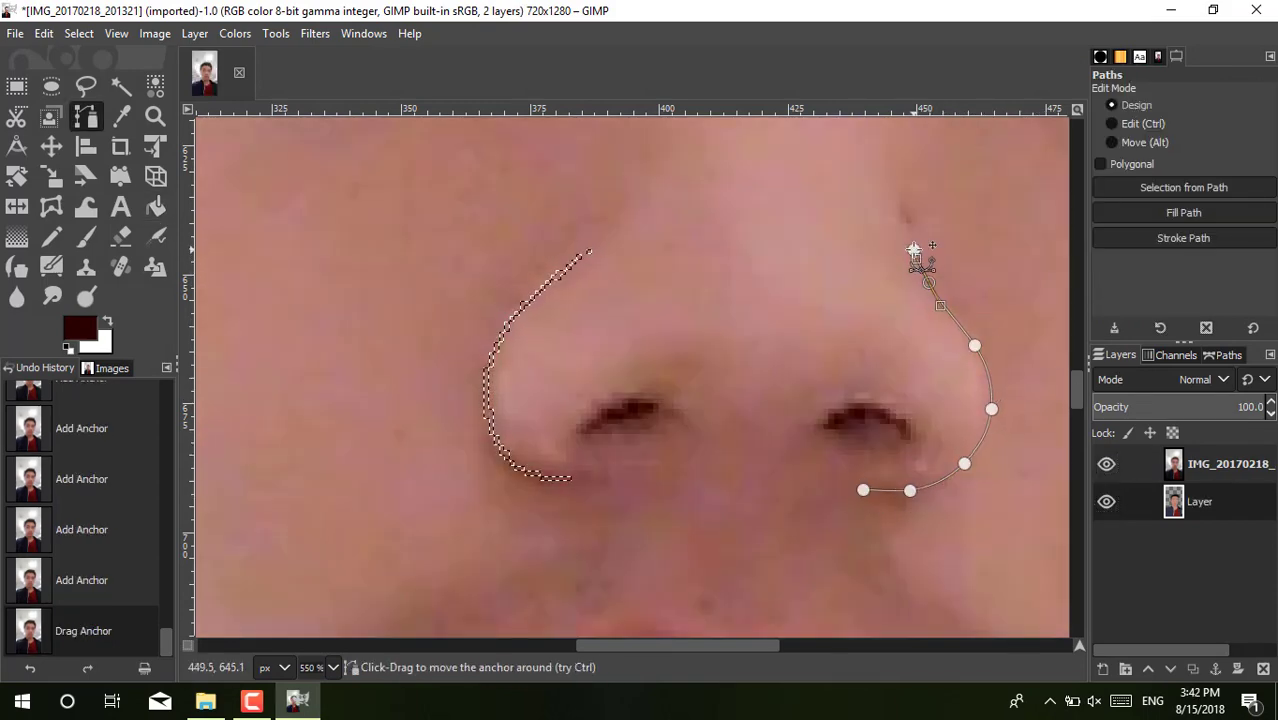
{"action": "left_click", "coordinate": [913, 249]}
Step: Nudge the right-nostril path's anchors and curves onto the nostril edge
{"action": "mouse_move", "coordinate": [885, 490]}
{"action": "left_mouse_down"}
{"action": "mouse_move", "coordinate": [877, 505]}
{"action": "mouse_move", "coordinate": [950, 487]}
{"action": "mouse_move", "coordinate": [974, 463]}
{"action": "left_mouse_up"}
{"action": "left_click", "coordinate": [863, 490]}
{"action": "left_click", "coordinate": [919, 499]}
{"action": "left_click_drag", "start_coordinate": [1000, 396], "coordinate": [997, 391]}
{"action": "left_click_drag", "start_coordinate": [980, 331], "coordinate": [974, 334]}
{"action": "left_click_drag", "start_coordinate": [938, 280], "coordinate": [988, 360]}
{"action": "mouse_move", "coordinate": [997, 421]}
{"action": "left_mouse_down"}
{"action": "mouse_move", "coordinate": [974, 463]}
{"action": "mouse_move", "coordinate": [996, 393]}
{"action": "left_mouse_up"}
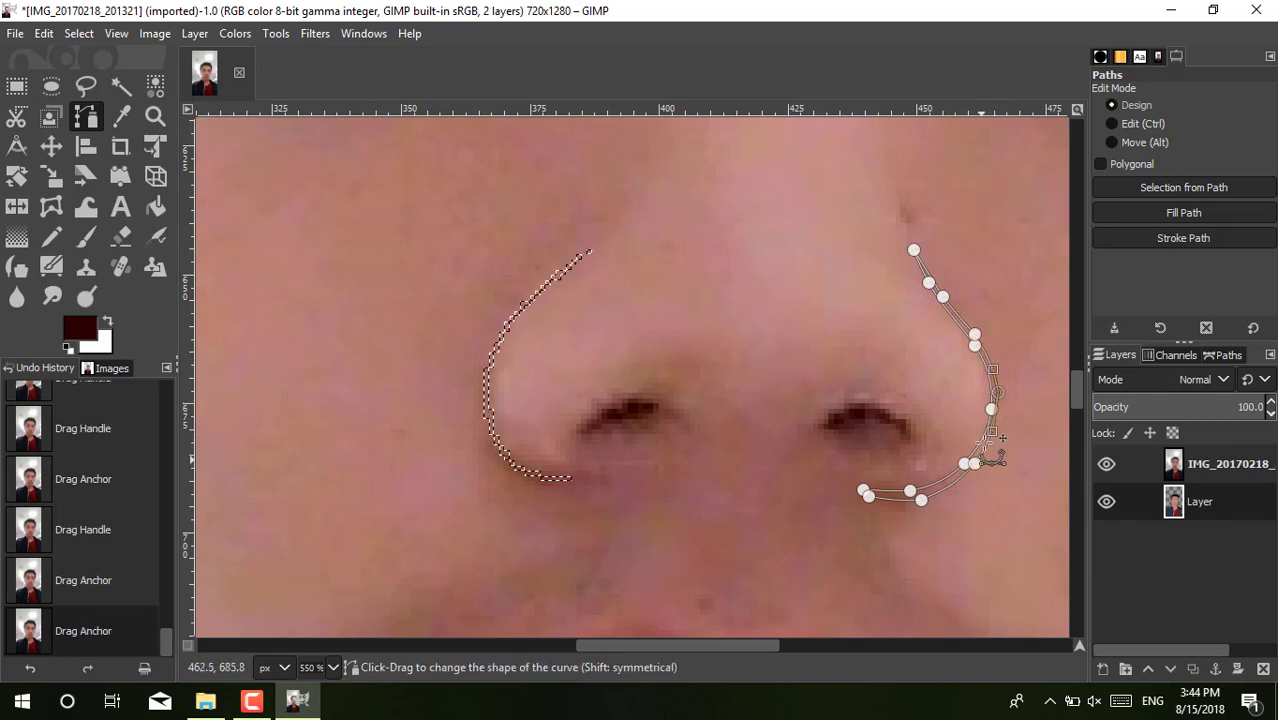
{"action": "left_click_drag", "start_coordinate": [975, 463], "coordinate": [1002, 425]}
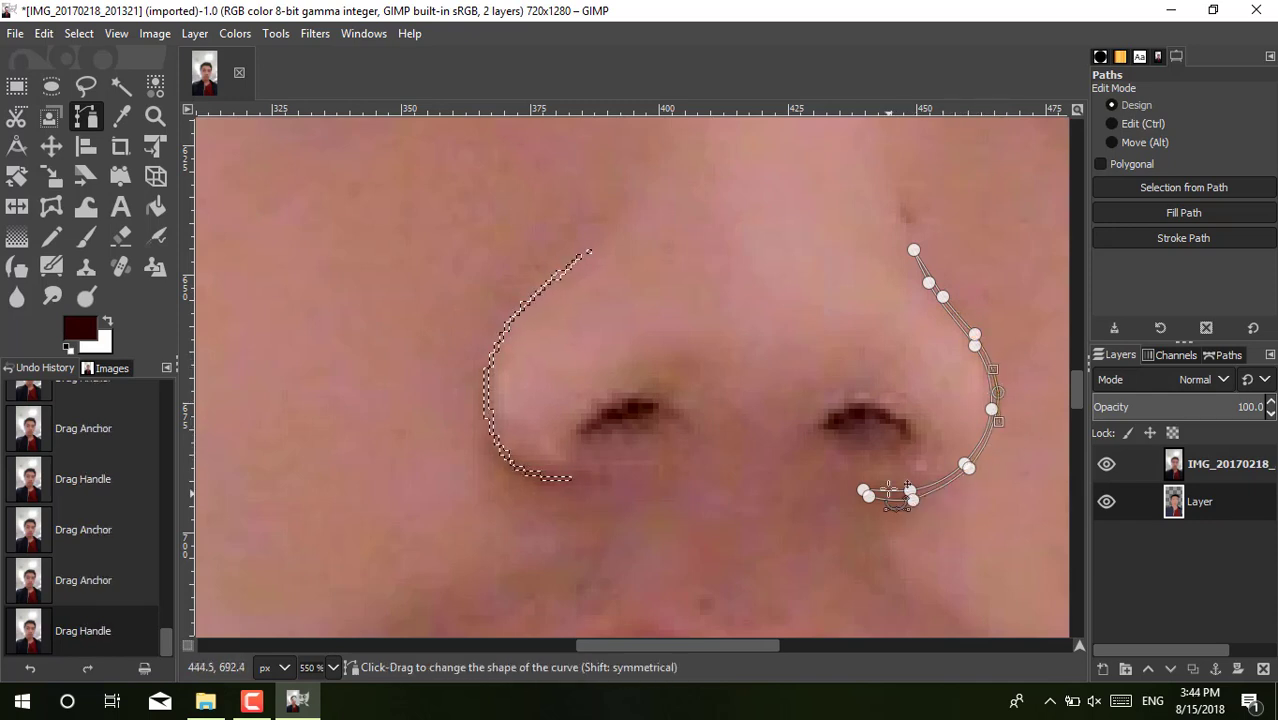
Step: Turn the nostril path into a selection, bucket-fill it dark, and hide the photo layer
{"action": "right_click", "coordinate": [890, 490]}
{"action": "left_click", "coordinate": [1080, 421]}
{"action": "left_click", "coordinate": [155, 206]}
{"action": "left_click", "coordinate": [935, 430]}
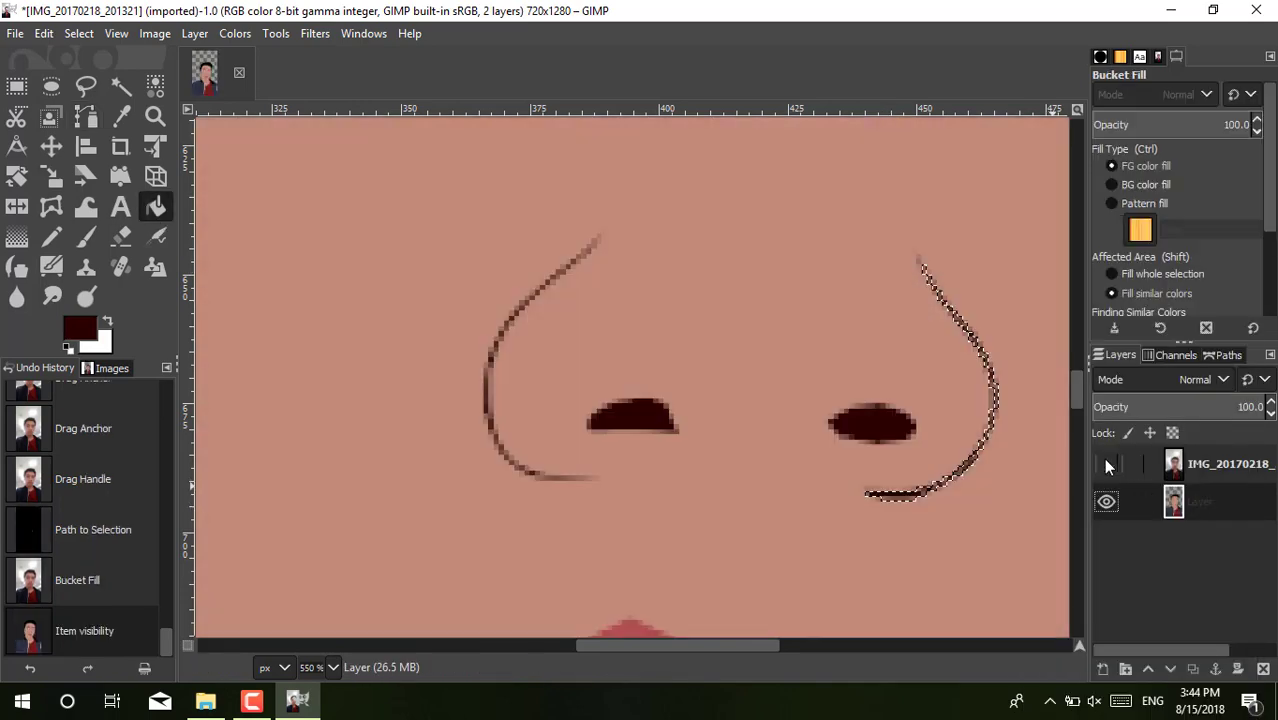
{"action": "left_click", "coordinate": [1106, 463]}
Step: With the photo layer visible, trace the first upper eyelid band as a curved path
{"action": "left_click", "coordinate": [1106, 463]}
{"action": "left_click_drag", "start_coordinate": [1076, 390], "coordinate": [1073, 355]}
{"action": "left_click_drag", "start_coordinate": [745, 645], "coordinate": [693, 645]}
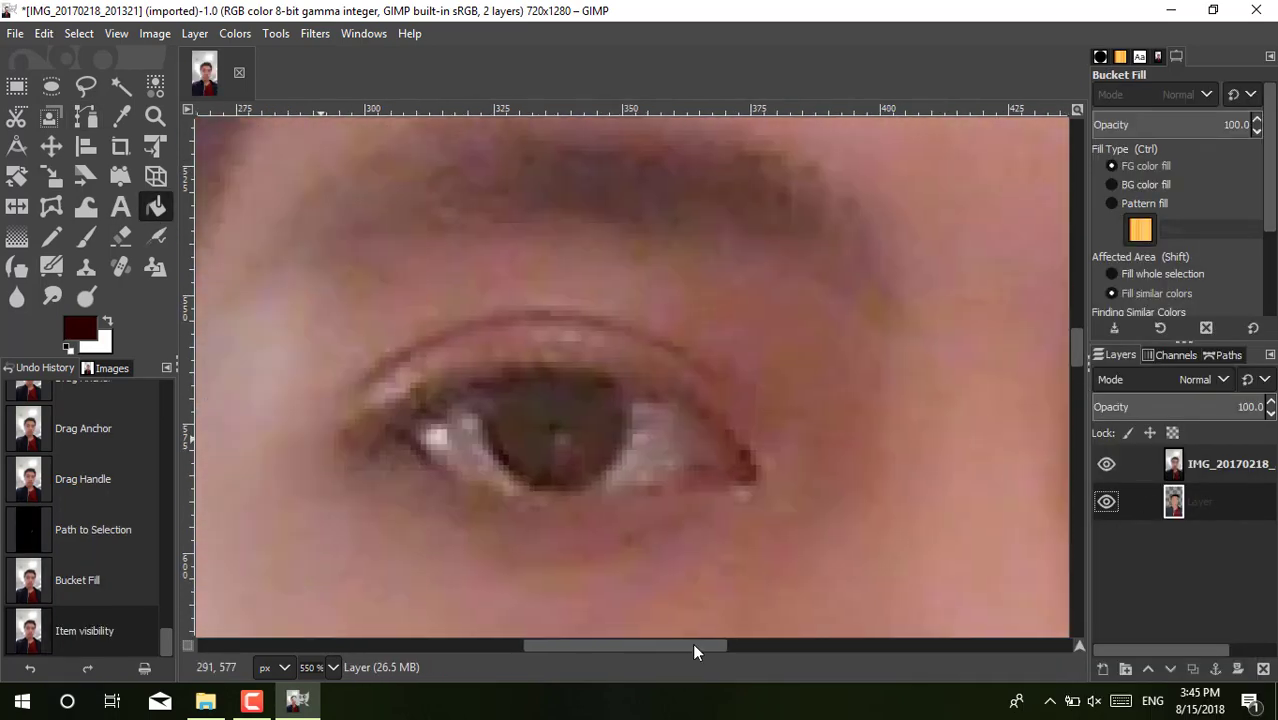
{"action": "key", "text": "b"}
{"action": "left_click", "coordinate": [400, 347]}
{"action": "left_click", "coordinate": [351, 386]}
{"action": "left_click", "coordinate": [501, 311]}
{"action": "left_click_drag", "start_coordinate": [598, 315], "coordinate": [638, 324]}
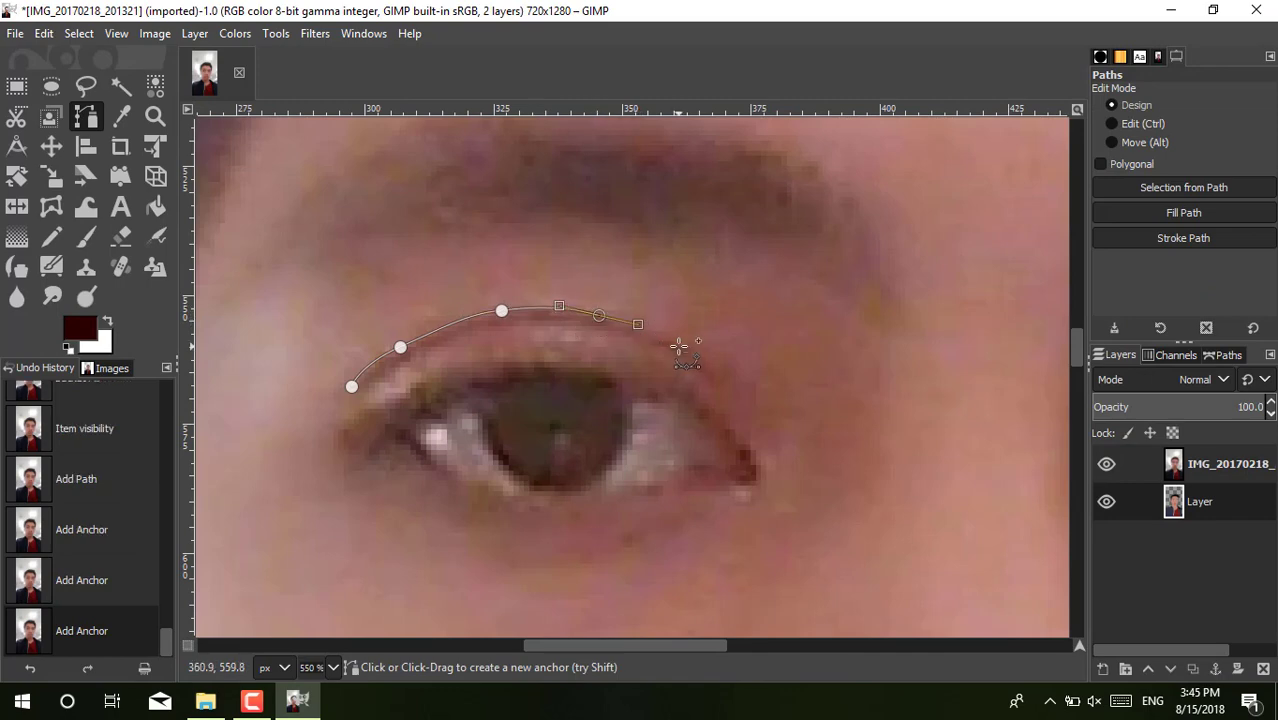
{"action": "left_click", "coordinate": [598, 330]}
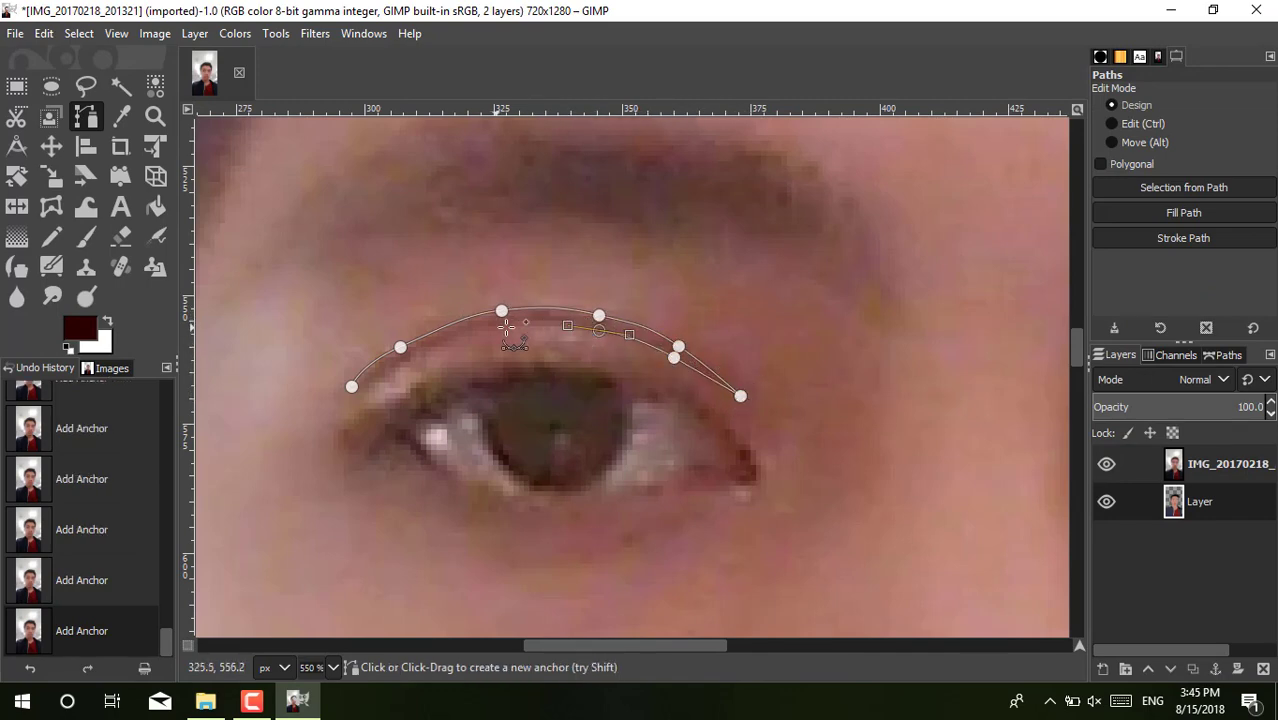
{"action": "left_click_drag", "start_coordinate": [405, 366], "coordinate": [385, 372]}
{"action": "left_click_drag", "start_coordinate": [410, 360], "coordinate": [448, 338]}
{"action": "left_click", "coordinate": [674, 357]}
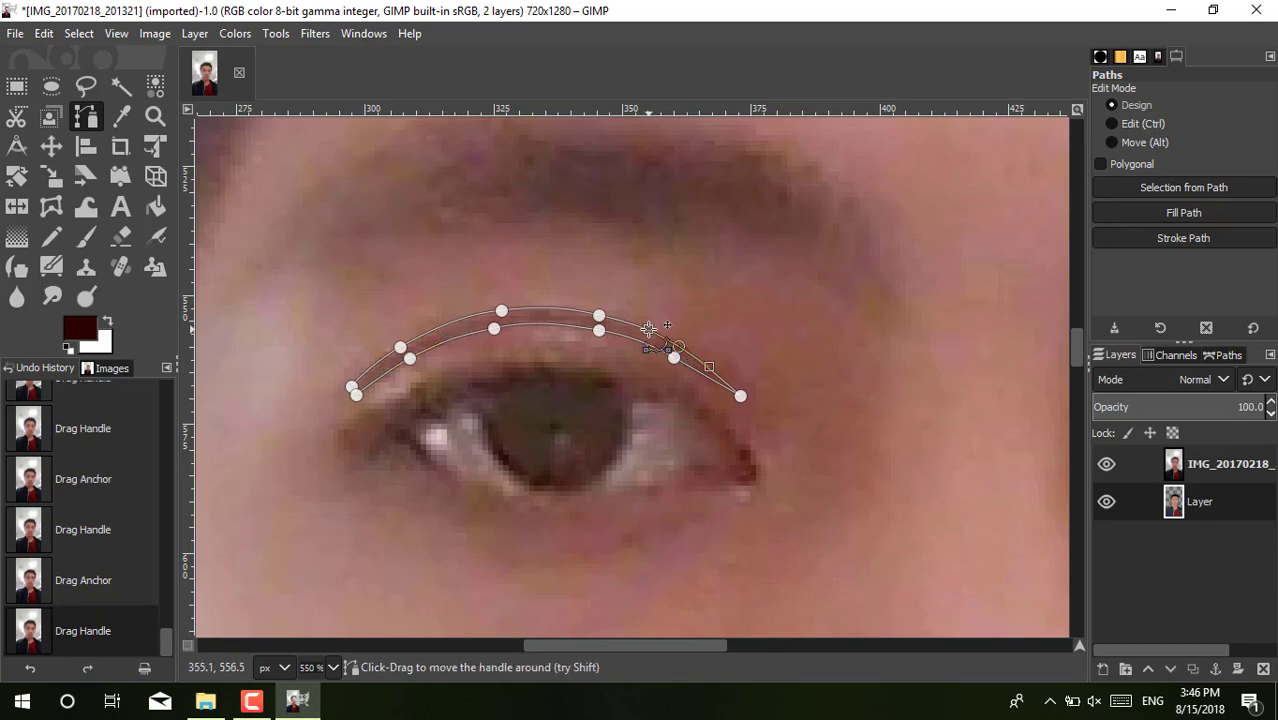
Step: Convert the first eyelid path to a selection and bucket-fill it dark maroon
{"action": "right_click", "coordinate": [573, 324]}
{"action": "left_click", "coordinate": [760, 500]}
{"action": "left_click", "coordinate": [80, 328]}
{"action": "left_click", "coordinate": [245, 491]}
{"action": "key", "text": "shift+b"}
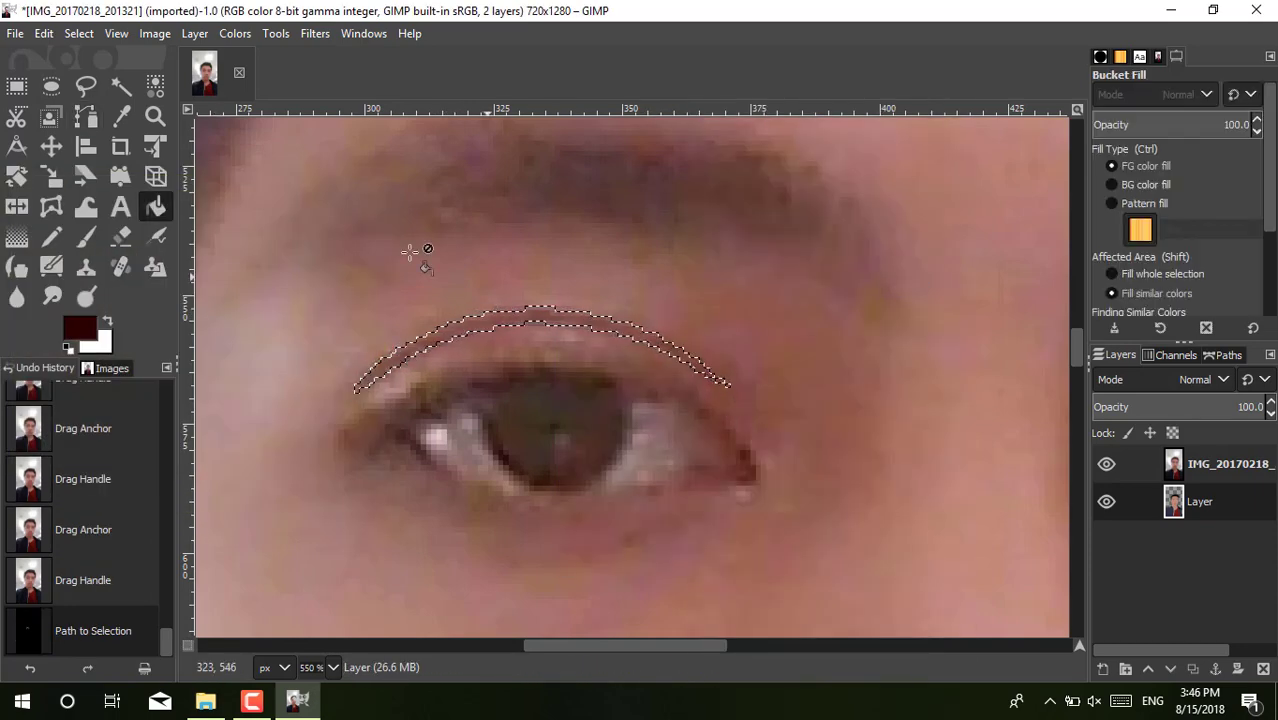
{"action": "left_click", "coordinate": [500, 320]}
Step: Trace the other eye's upper eyelid as a curved path and smooth its ends
{"action": "left_click_drag", "start_coordinate": [641, 645], "coordinate": [824, 590]}
{"action": "key", "text": "b"}
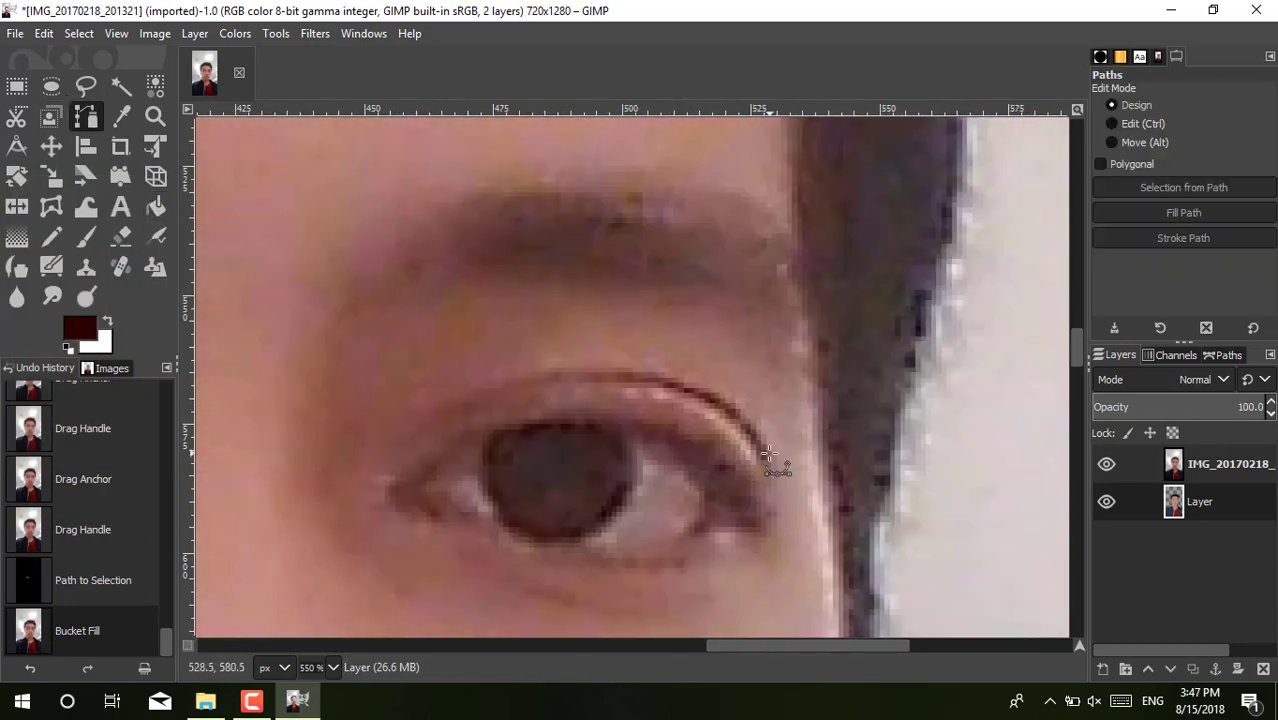
{"action": "left_click", "coordinate": [767, 454]}
{"action": "left_click", "coordinate": [741, 411]}
{"action": "left_click", "coordinate": [667, 375]}
{"action": "left_click_drag", "start_coordinate": [575, 368], "coordinate": [553, 364]}
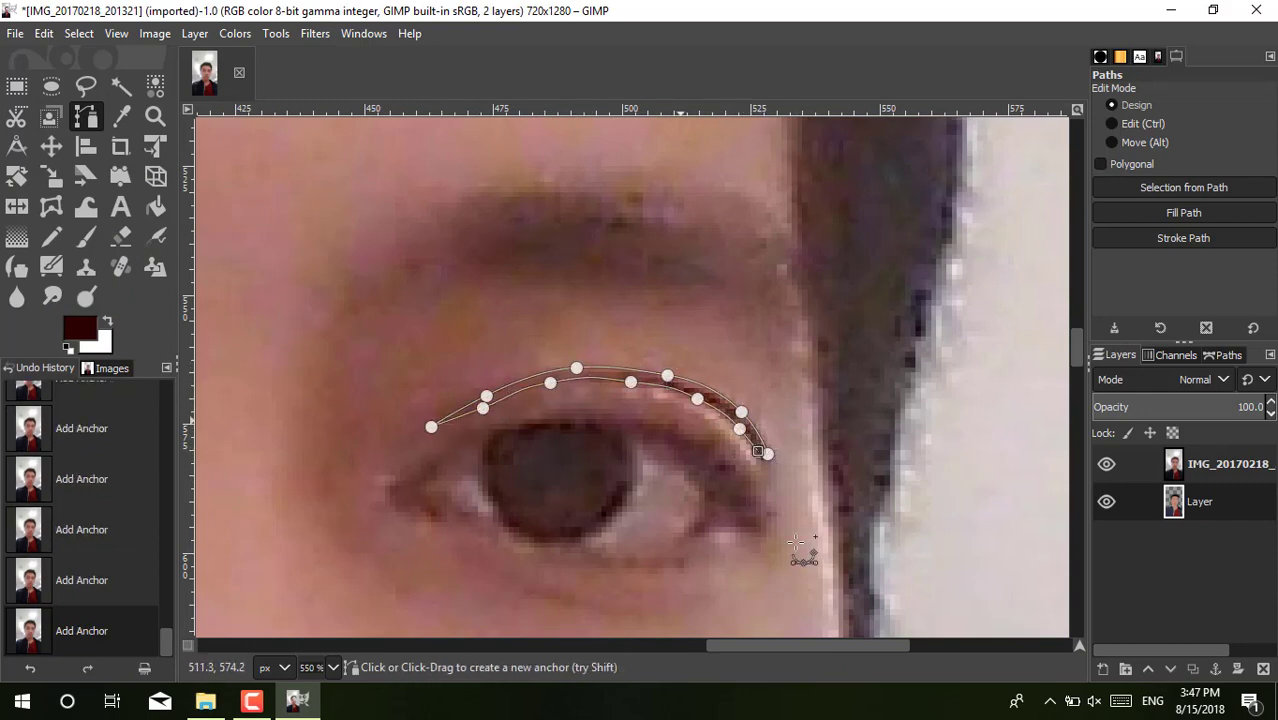
{"action": "mouse_move", "coordinate": [483, 408]}
{"action": "left_mouse_down"}
{"action": "mouse_move", "coordinate": [485, 397]}
{"action": "mouse_move", "coordinate": [429, 434]}
{"action": "mouse_move", "coordinate": [485, 394]}
{"action": "left_mouse_up"}
{"action": "left_click_drag", "start_coordinate": [500, 392], "coordinate": [463, 414]}
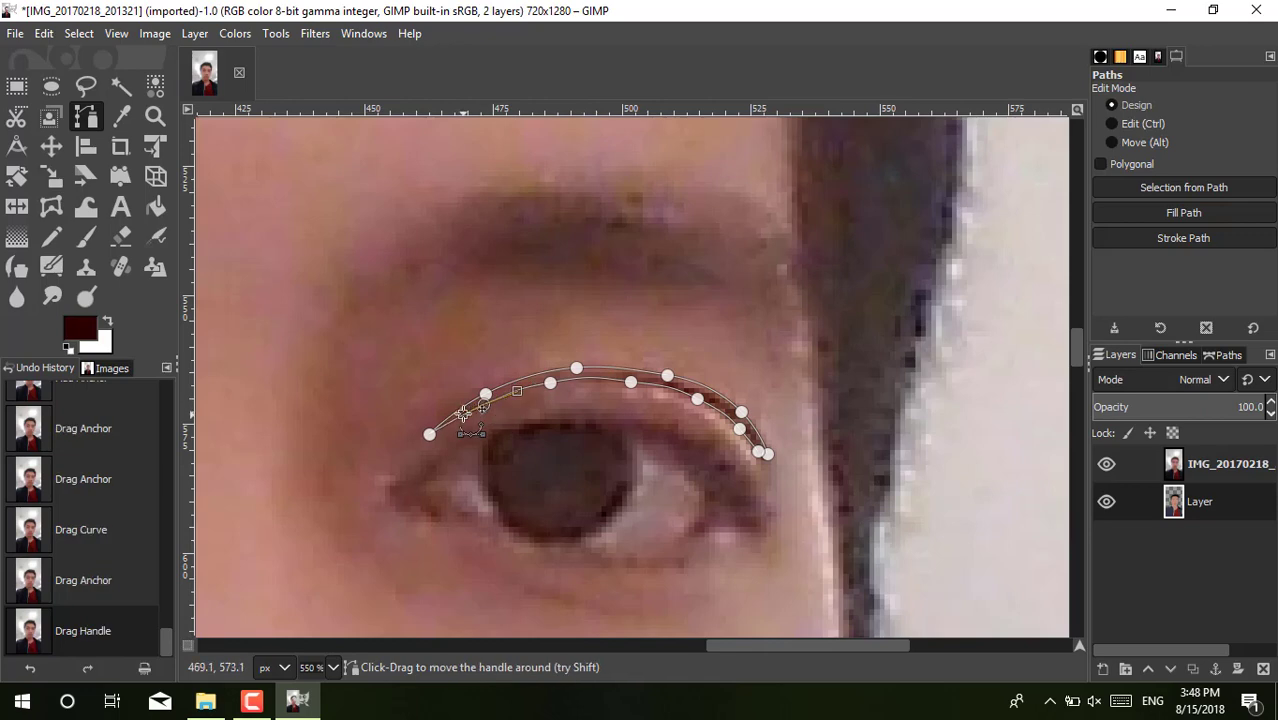
{"action": "left_click", "coordinate": [667, 375]}
{"action": "mouse_move", "coordinate": [665, 390]}
{"action": "left_mouse_down"}
{"action": "mouse_move", "coordinate": [710, 412]}
{"action": "mouse_move", "coordinate": [744, 406]}
{"action": "left_mouse_up"}
{"action": "left_click", "coordinate": [741, 411]}
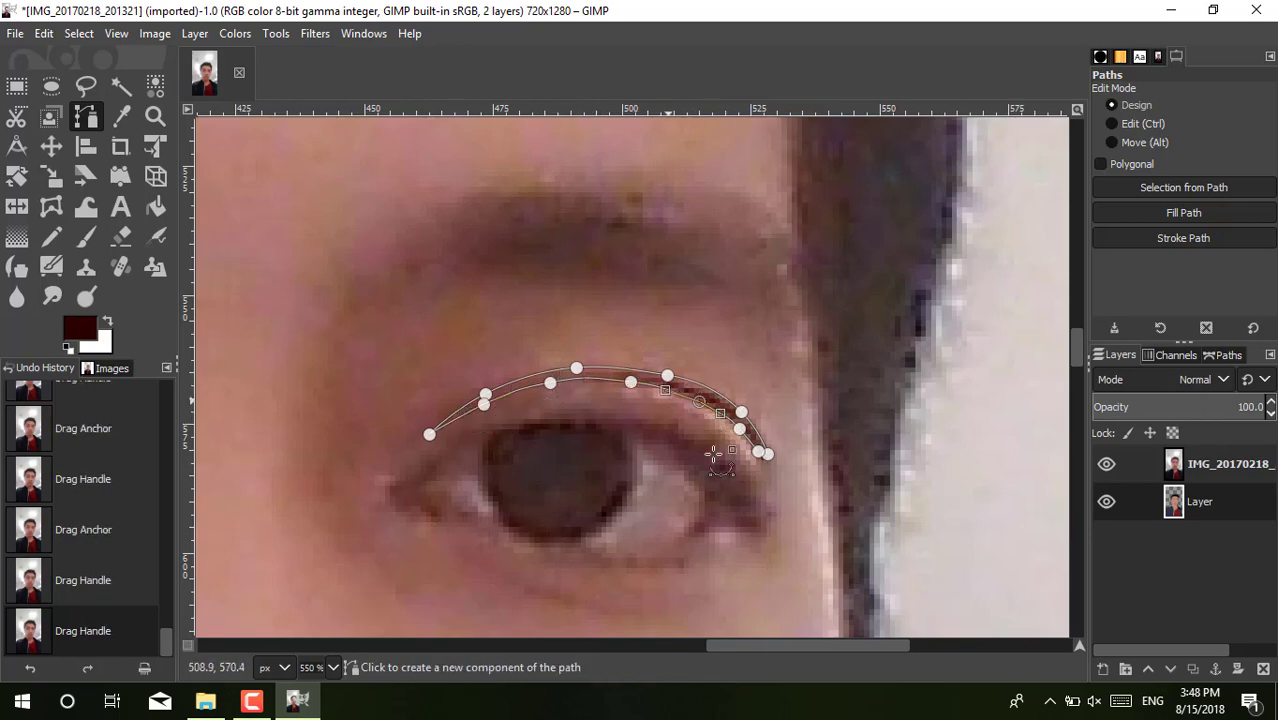
Step: Turn the second eyelid path into a selection, fill it dark, and hide the photo layer
{"action": "right_click", "coordinate": [700, 400]}
{"action": "left_click", "coordinate": [856, 337]}
{"action": "key", "text": "shift+b"}
{"action": "left_click", "coordinate": [727, 400]}
{"action": "left_click", "coordinate": [1106, 464]}
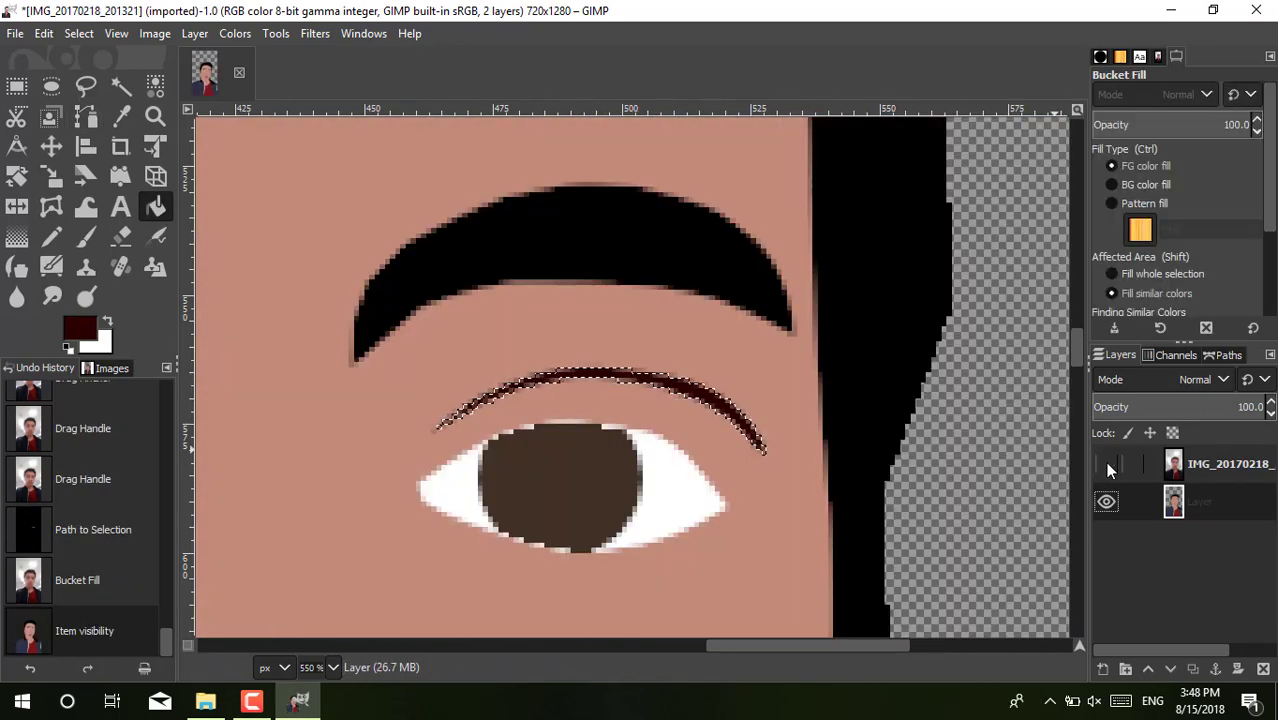
{"action": "left_click", "coordinate": [1106, 464]}
{"action": "left_click", "coordinate": [51, 86]}
Step: Make a circular ellipse selection around the first pupil and invert it
{"action": "left_click_drag", "start_coordinate": [487, 435], "coordinate": [640, 558]}
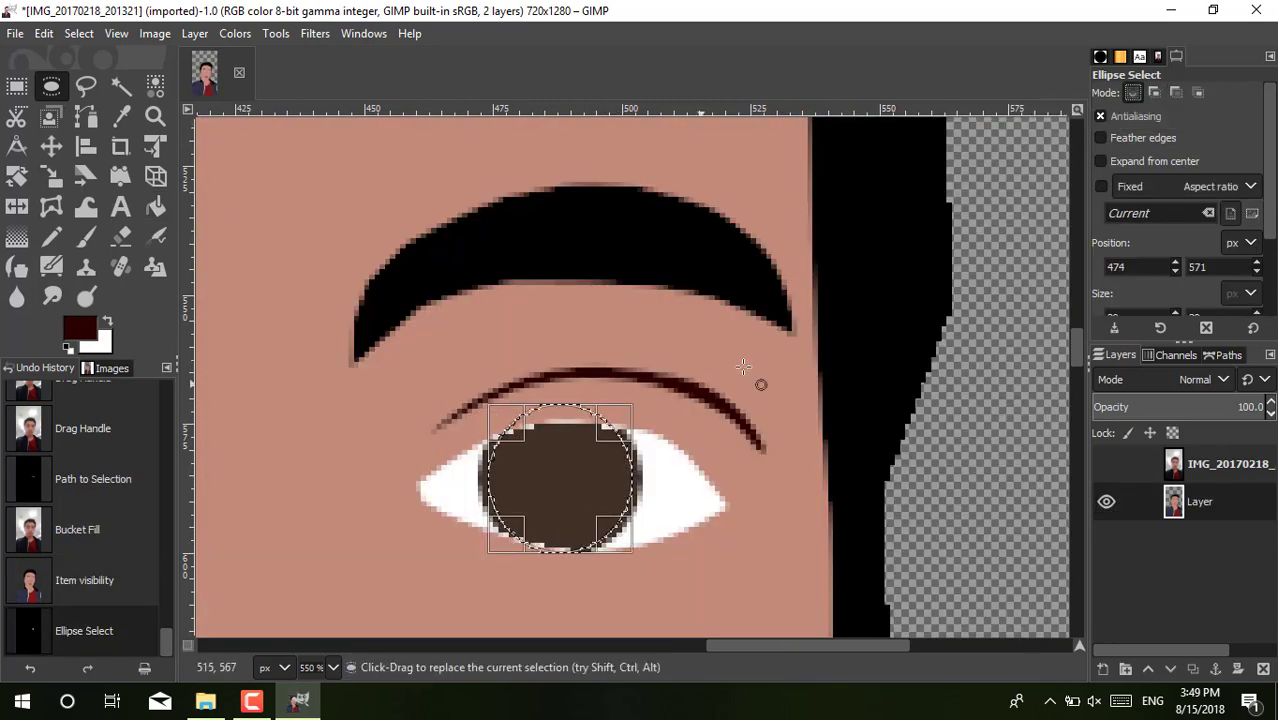
{"action": "key", "text": "shift+b"}
{"action": "key", "text": "ctrl+z"}
{"action": "key", "text": "e"}
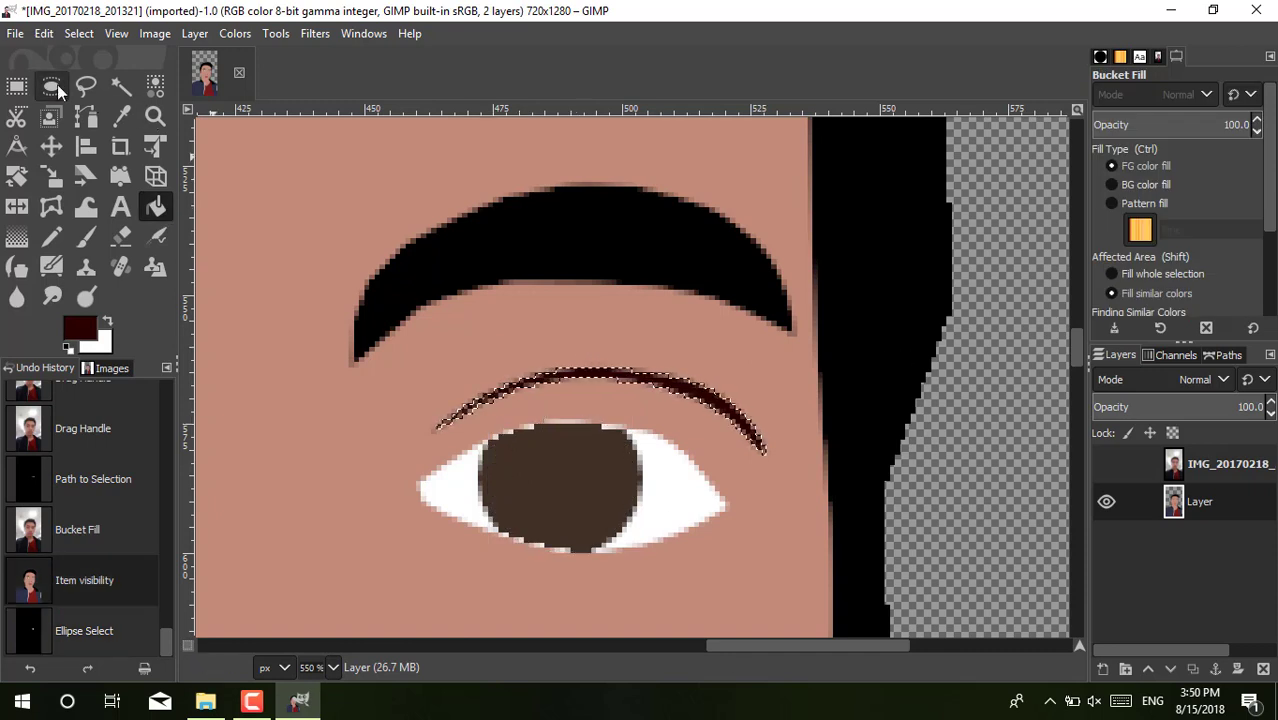
{"action": "left_click_drag", "start_coordinate": [488, 406], "coordinate": [640, 560]}
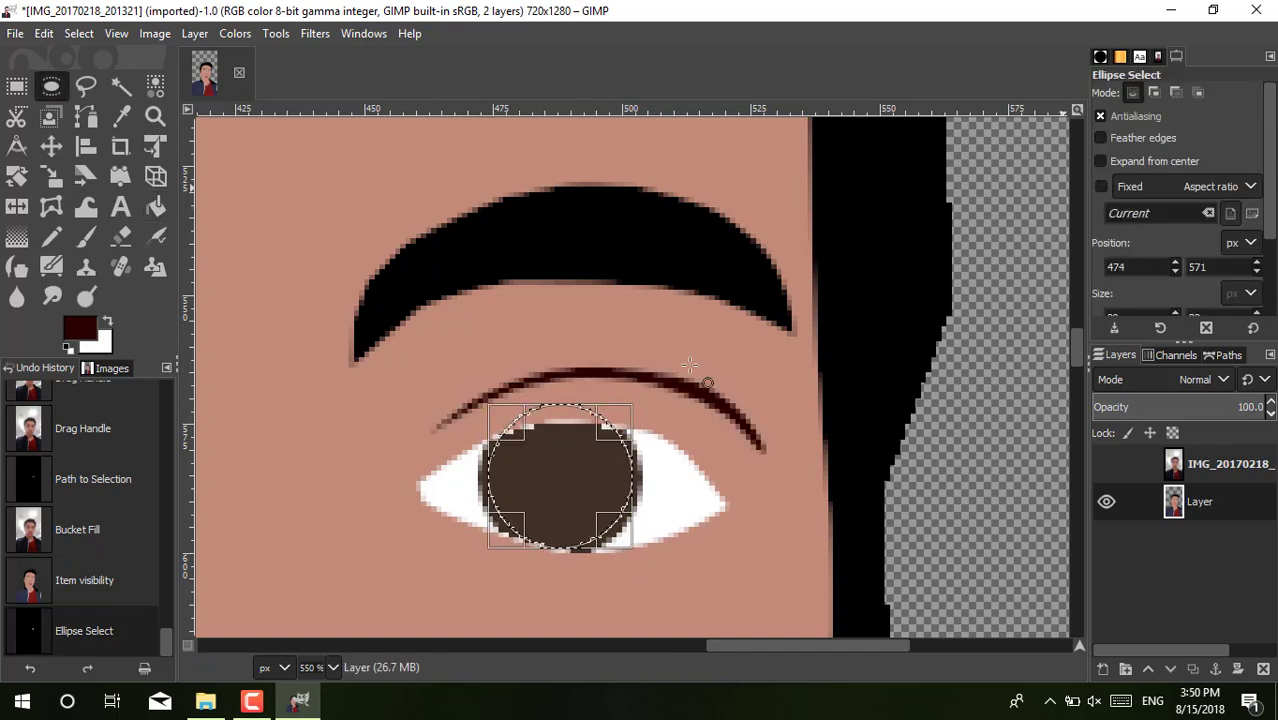
{"action": "right_click", "coordinate": [556, 494]}
{"action": "left_click", "coordinate": [752, 370]}
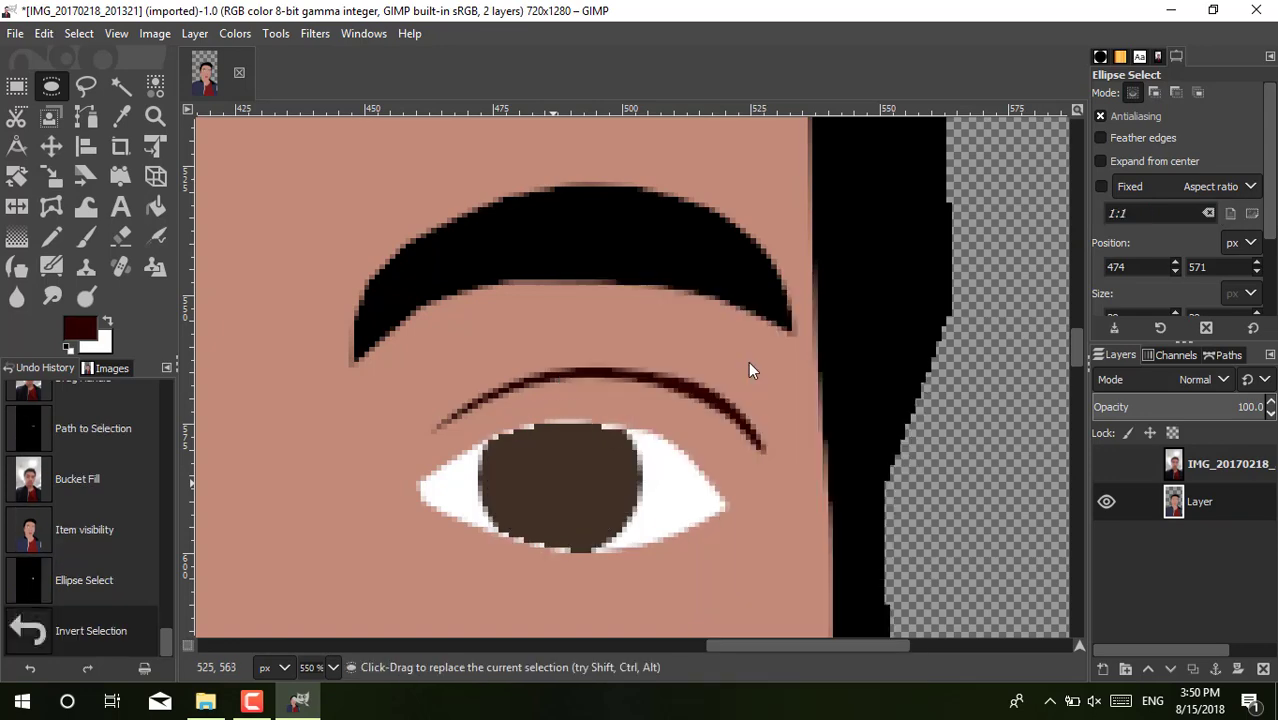
Step: Bucket-fill around the inverted selection to round off the first pupil
{"action": "left_click", "coordinate": [85, 237]}
{"action": "left_click", "coordinate": [260, 273]}
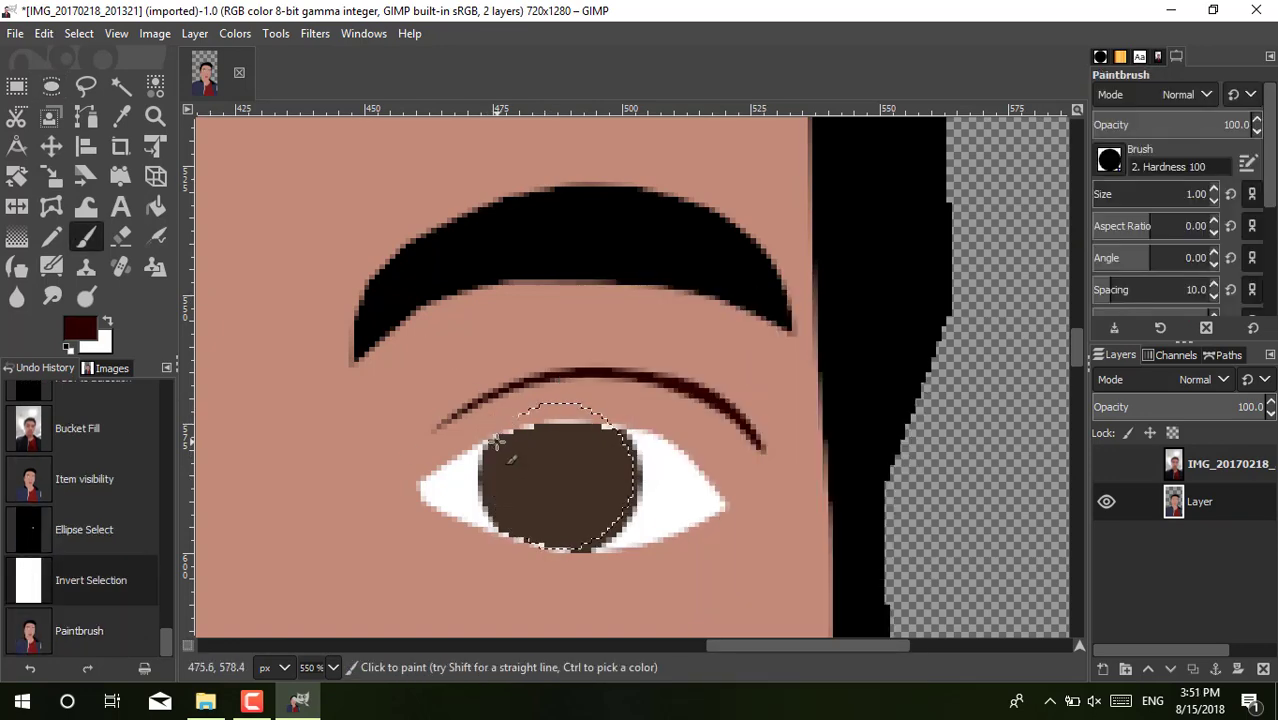
{"action": "key", "text": "ctrl+z"}
{"action": "key", "text": "shift+b"}
{"action": "left_click", "coordinate": [640, 520]}
{"action": "scroll", "coordinate": [640, 450], "scroll_direction": "left", "scroll_amount": 4}
{"action": "scroll", "coordinate": [400, 400], "scroll_direction": "left", "scroll_amount": 6}
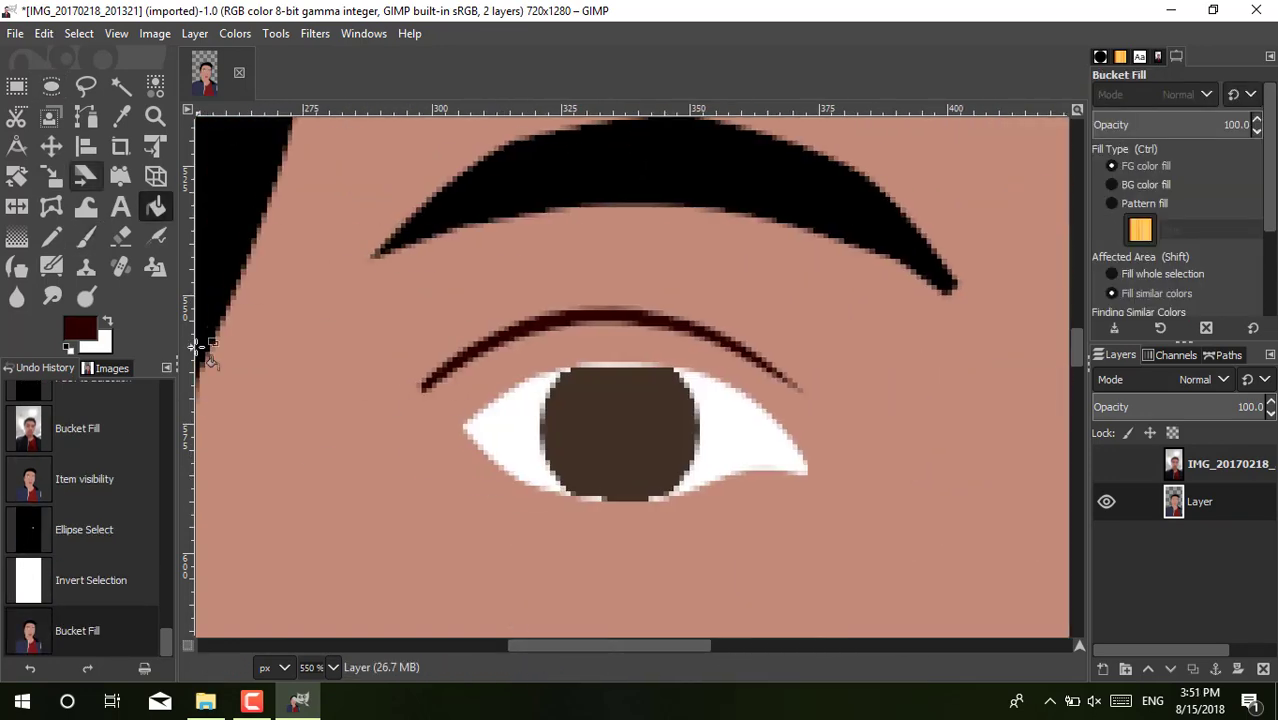
Step: Draw and adjust a circular ellipse selection around the other pupil
{"action": "left_click", "coordinate": [51, 86]}
{"action": "left_click_drag", "start_coordinate": [551, 353], "coordinate": [689, 500]}
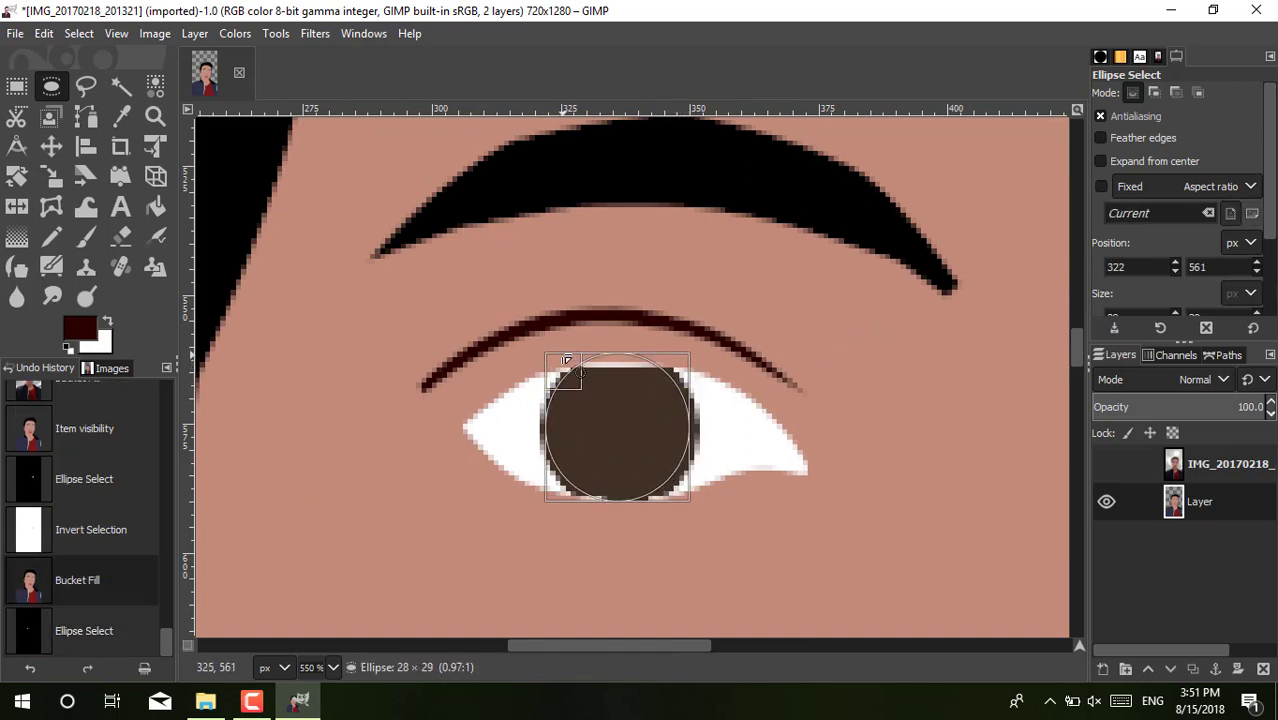
{"action": "left_click", "coordinate": [155, 206]}
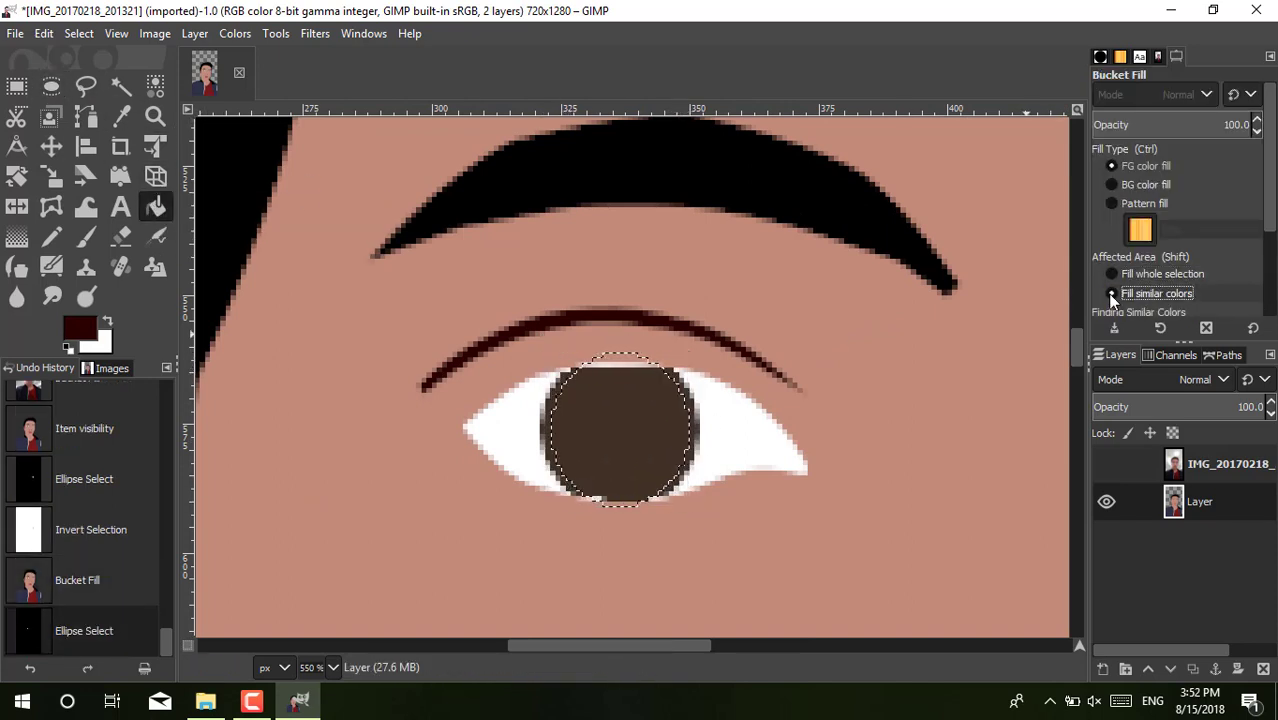
{"action": "key", "text": "e"}
{"action": "left_click", "coordinate": [705, 490]}
{"action": "left_click_drag", "start_coordinate": [695, 506], "coordinate": [553, 355]}
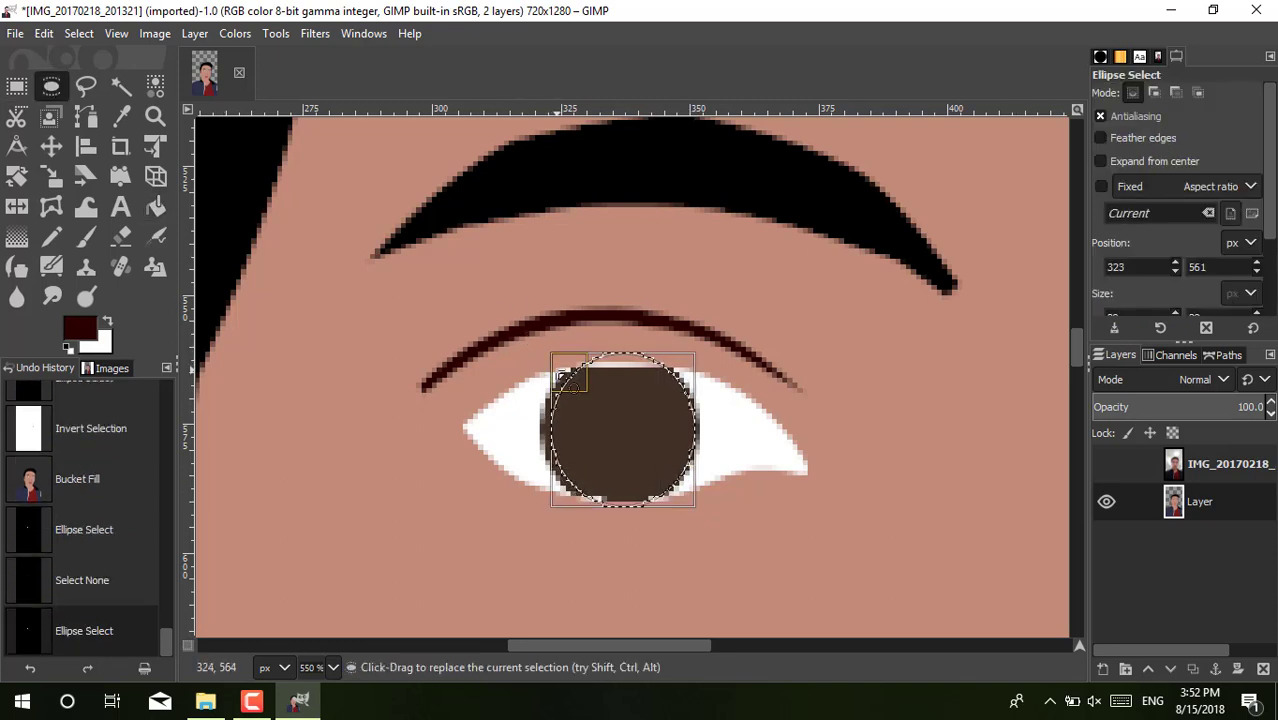
{"action": "left_click_drag", "start_coordinate": [666, 369], "coordinate": [564, 379]}
{"action": "left_click_drag", "start_coordinate": [567, 504], "coordinate": [561, 504]}
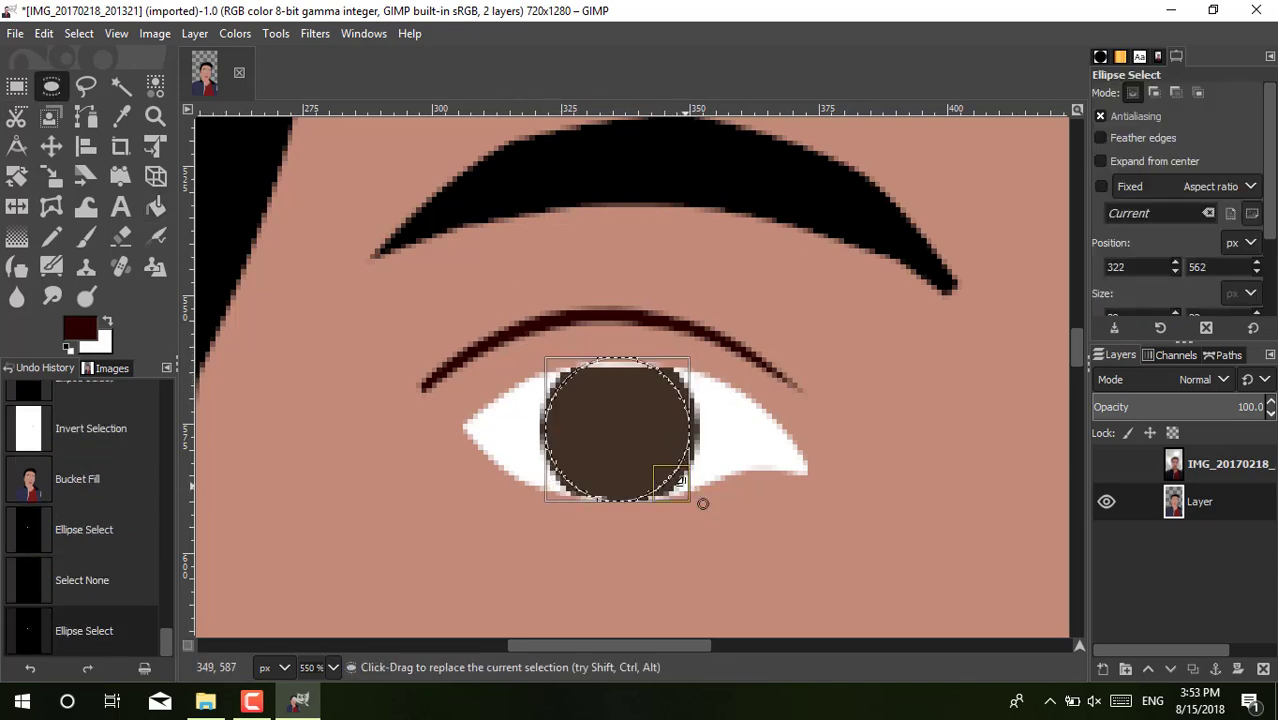
Step: Invert the pupil selection, fill a dark maroon rim around it, then zoom out
{"action": "right_click", "coordinate": [630, 418]}
{"action": "left_click", "coordinate": [770, 349]}
{"action": "key", "text": "shift+b"}
{"action": "left_click", "coordinate": [686, 372]}
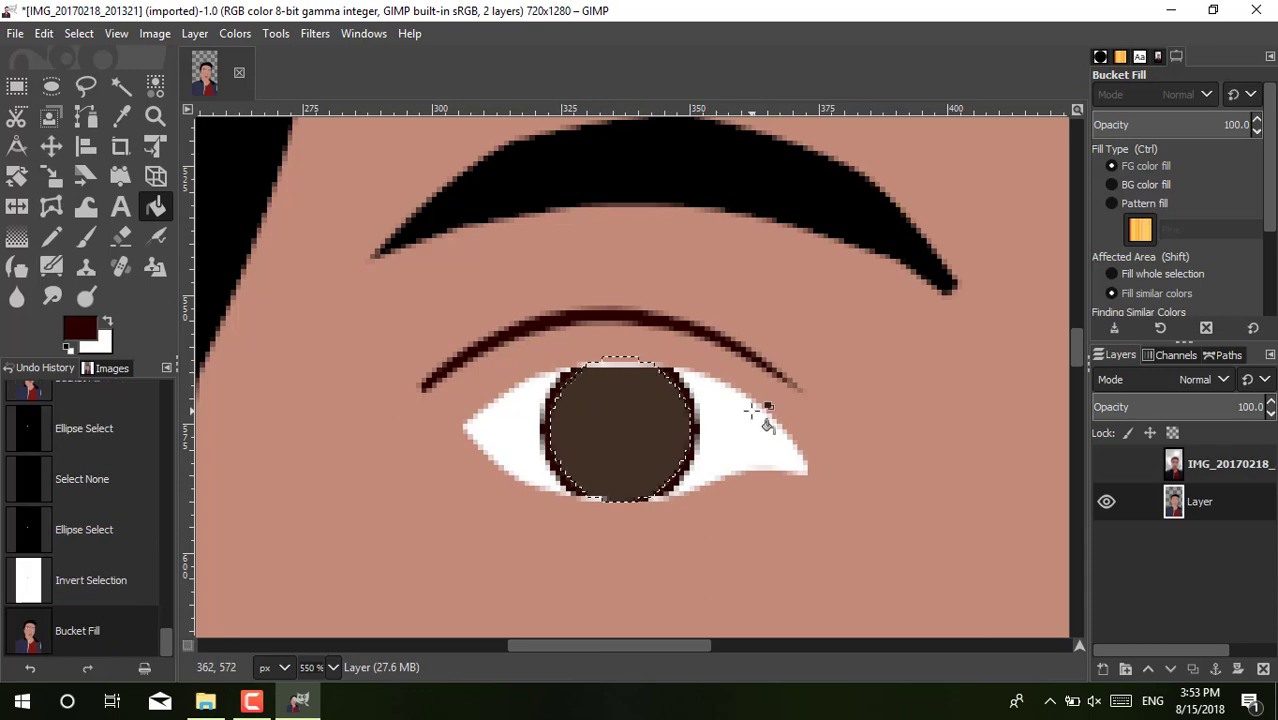
{"action": "key", "text": "z"}
{"action": "key", "text": "minus"}
{"action": "key", "text": "minus"}
{"action": "key", "text": "minus"}
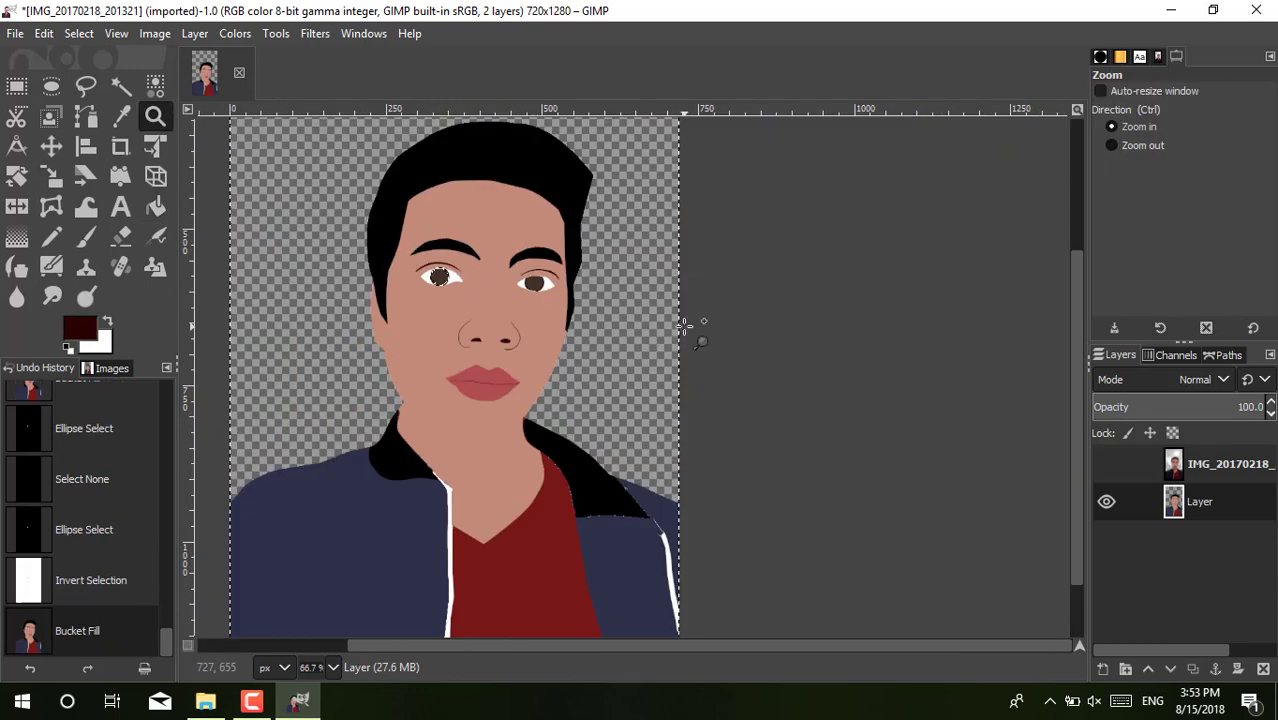
Step: Show the photo layer and add an alpha channel to it
{"action": "left_click", "coordinate": [1104, 462]}
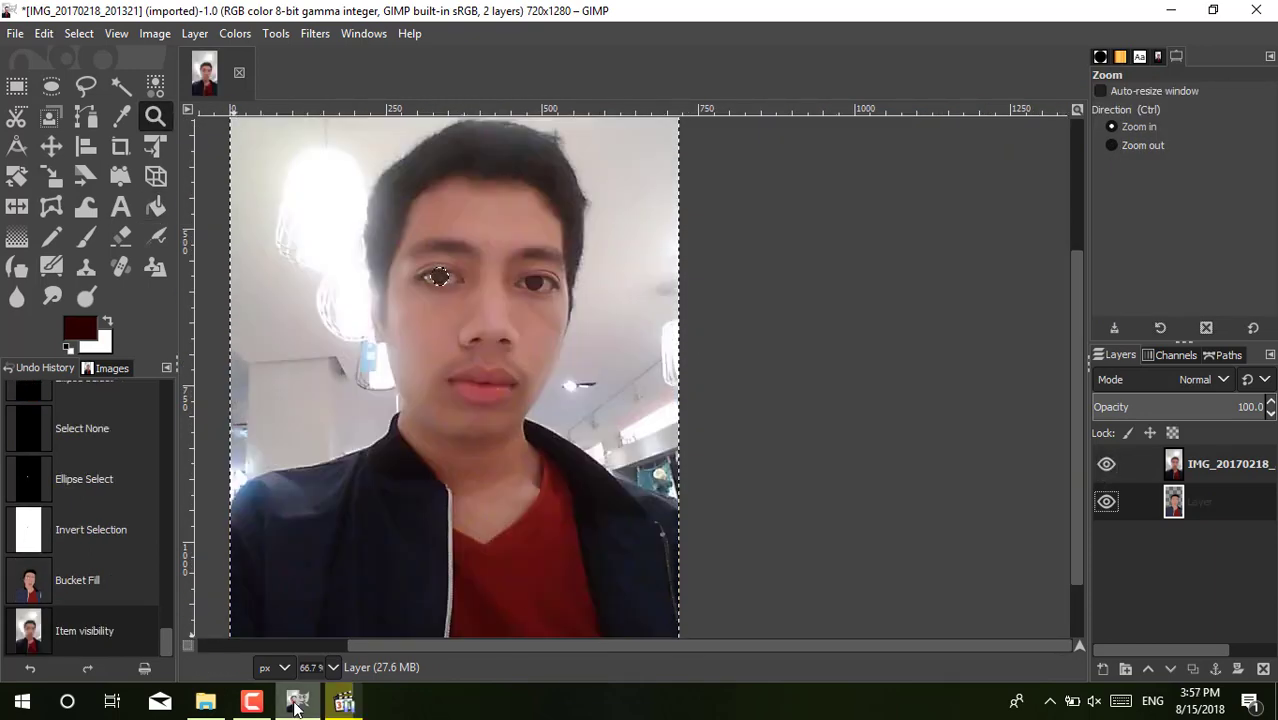
{"action": "right_click", "coordinate": [1200, 462]}
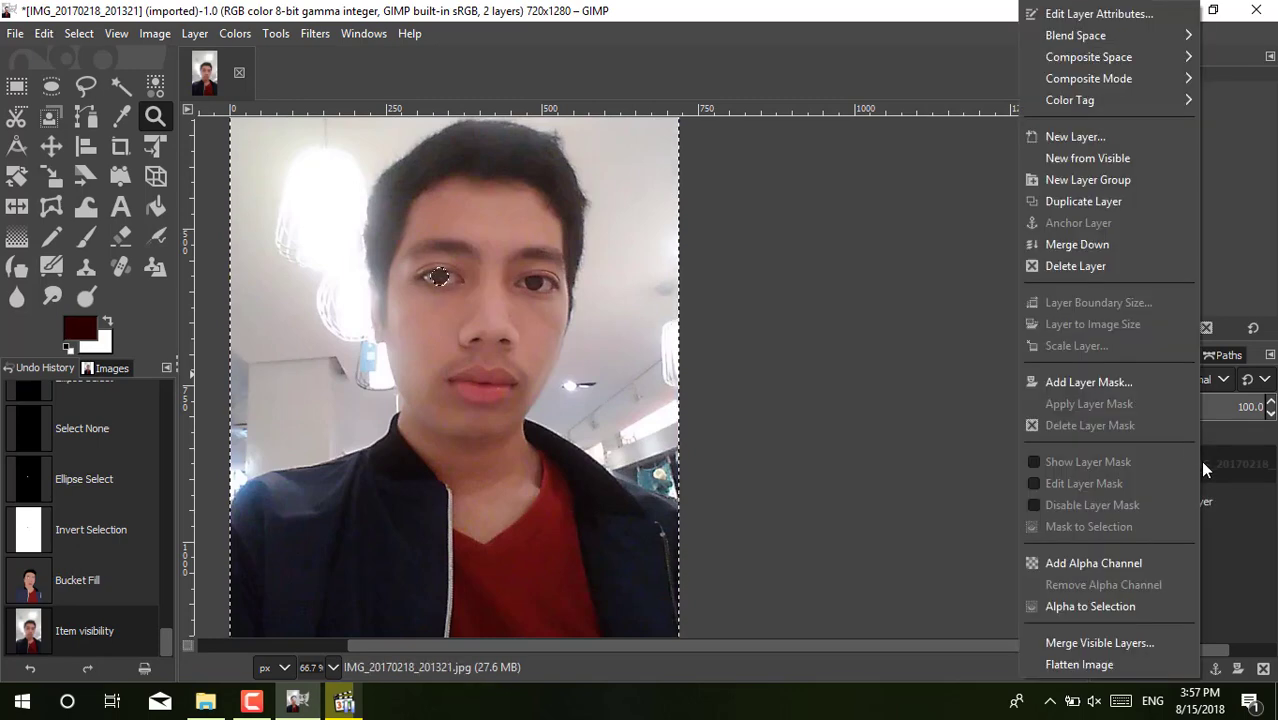
{"action": "left_click", "coordinate": [1104, 566]}
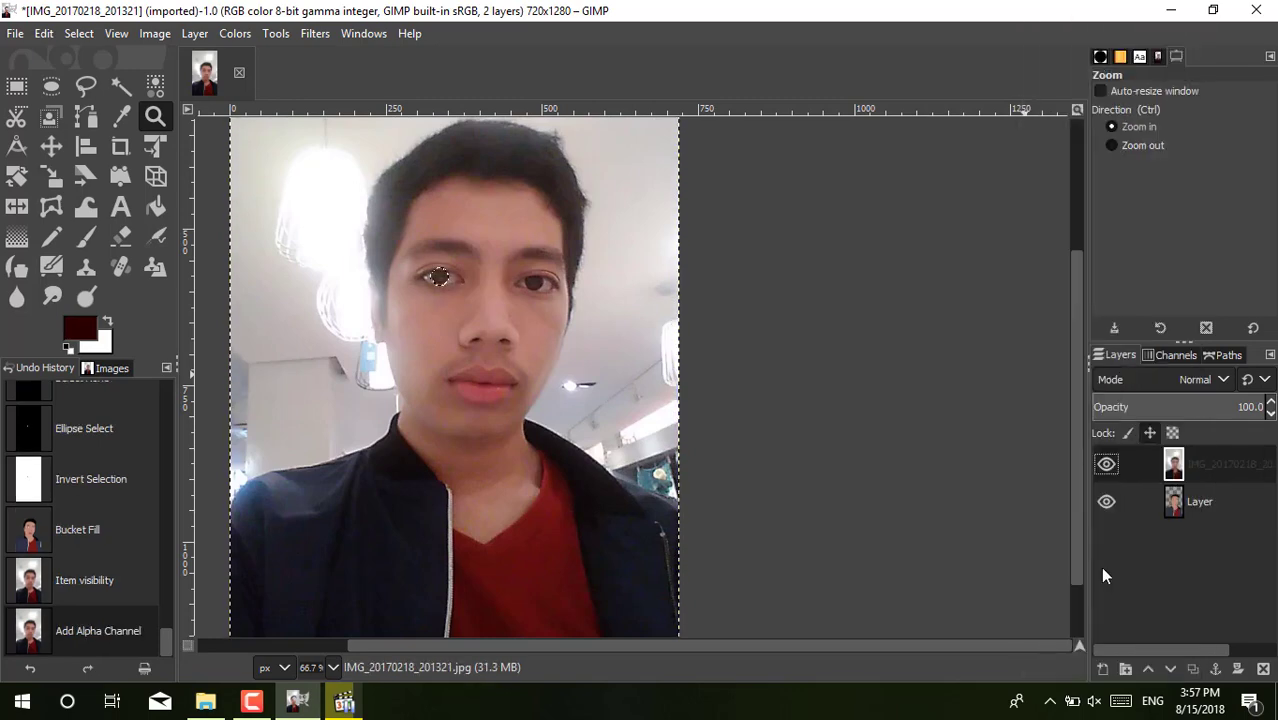
Step: Add a new empty layer, raise it between the photo layers, and hide the original photo
{"action": "right_click", "coordinate": [1229, 456]}
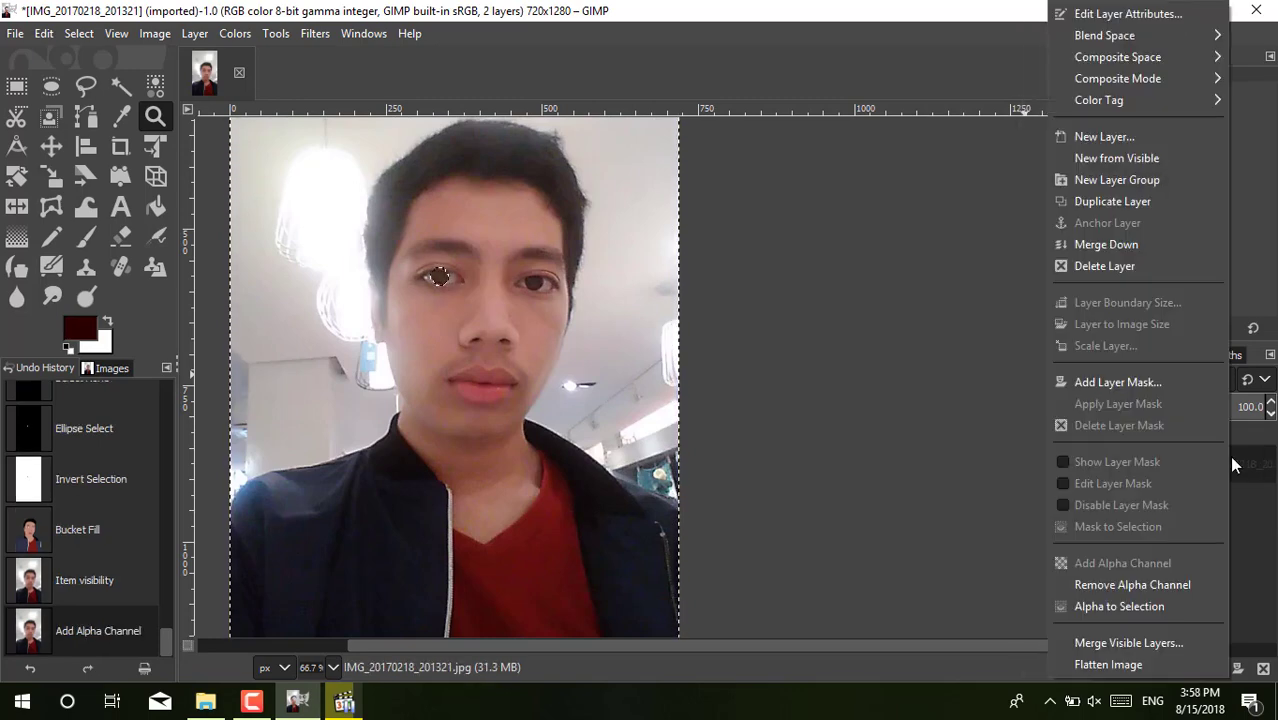
{"action": "left_click", "coordinate": [1120, 200]}
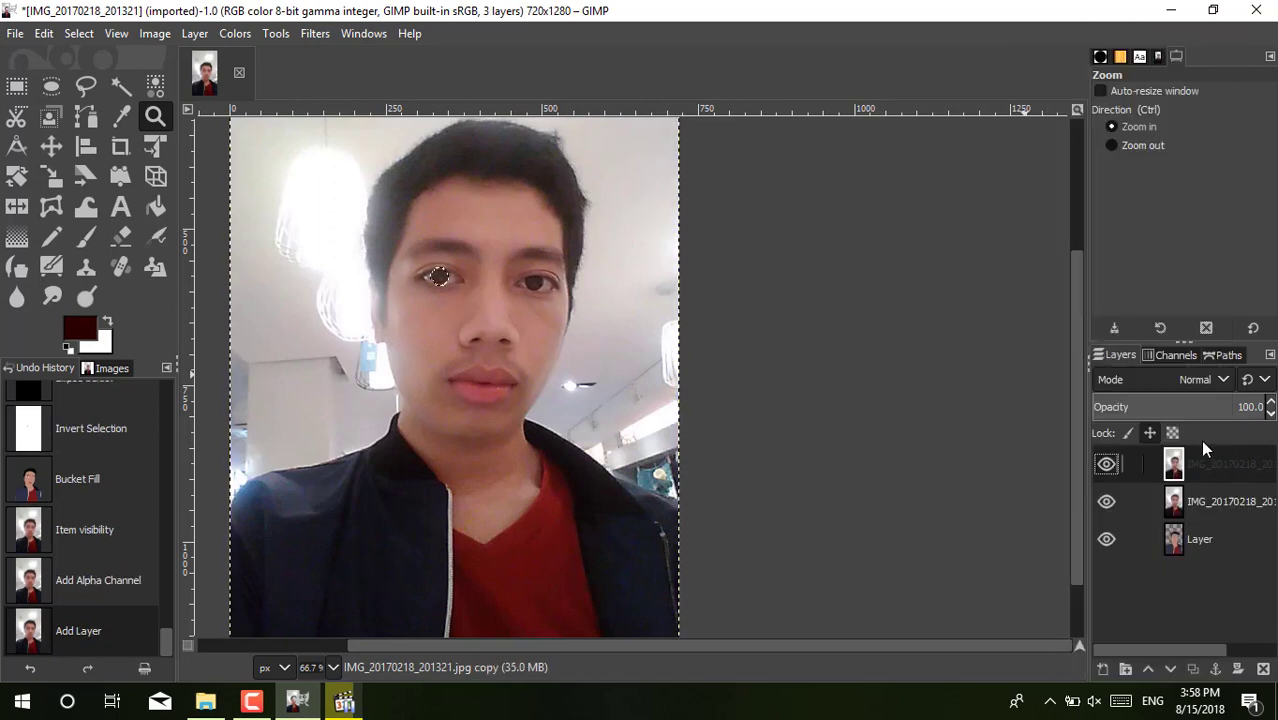
{"action": "left_click", "coordinate": [1147, 670]}
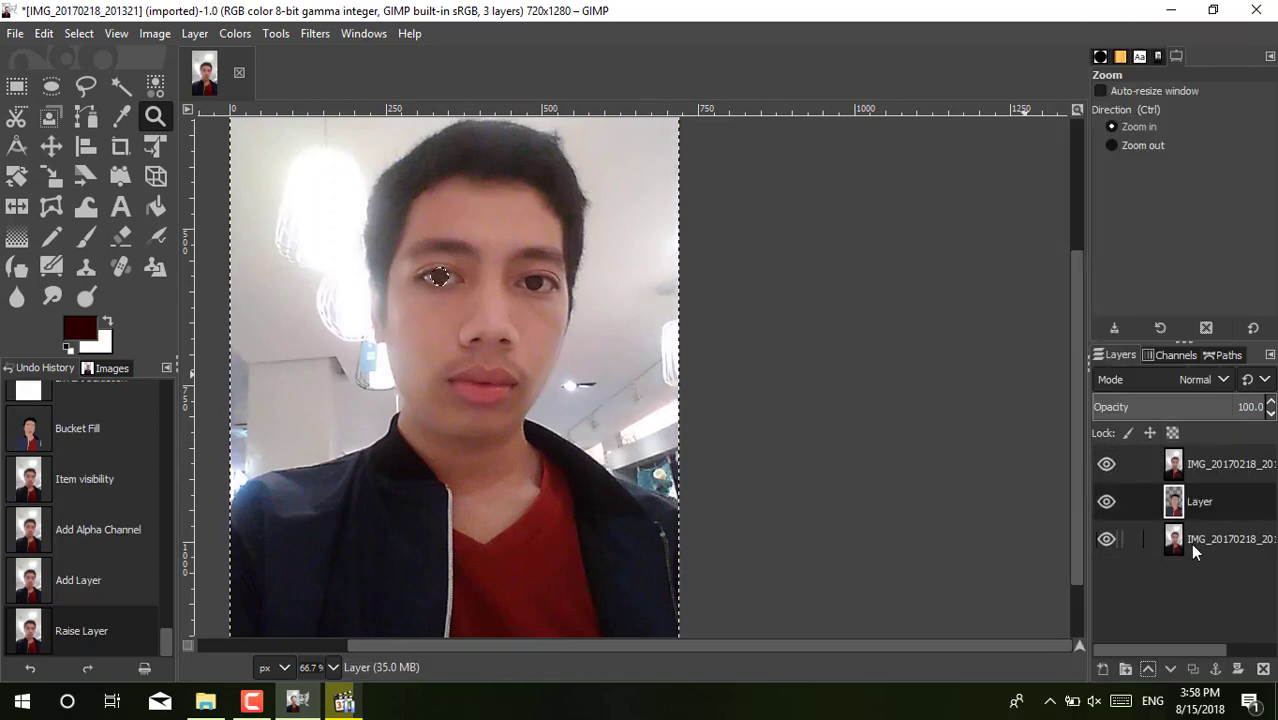
{"action": "left_click", "coordinate": [1192, 545]}
{"action": "left_click", "coordinate": [1106, 539]}
Step: Set the top photo copy to Overlay mode, then make the new empty layer active
{"action": "left_click", "coordinate": [1225, 467]}
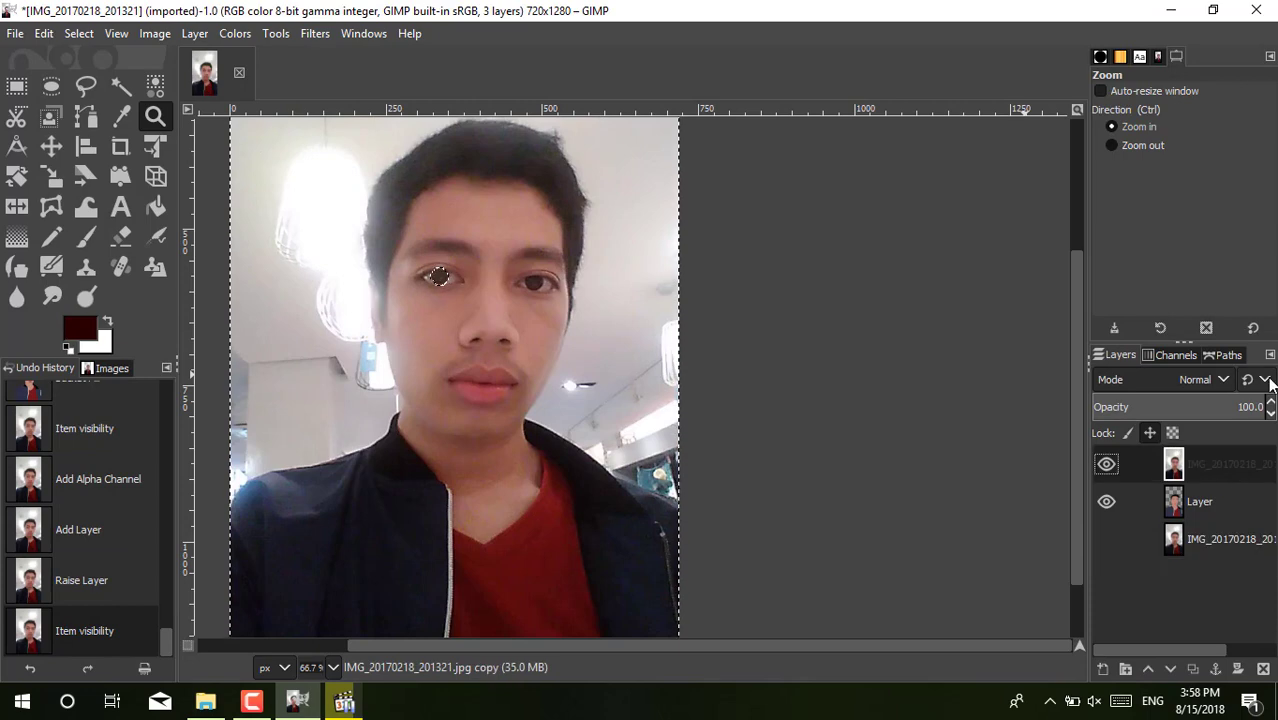
{"action": "left_click", "coordinate": [1223, 379]}
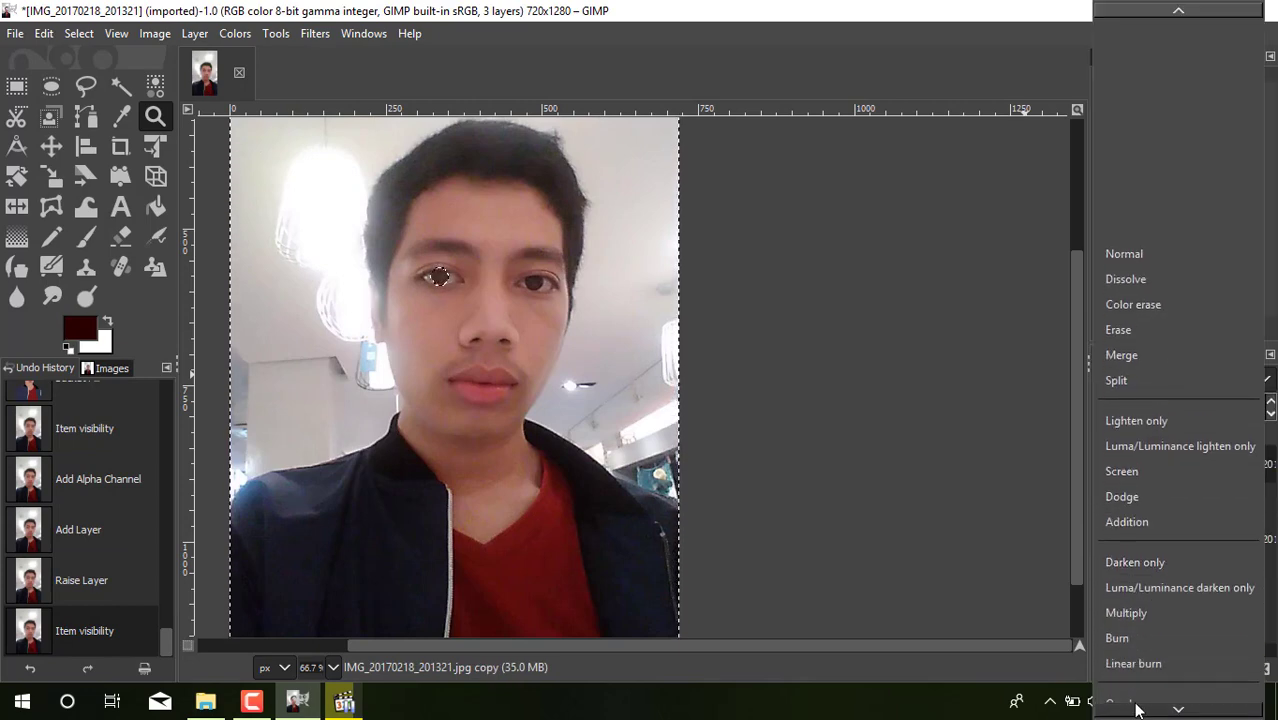
{"action": "left_click", "coordinate": [1137, 586]}
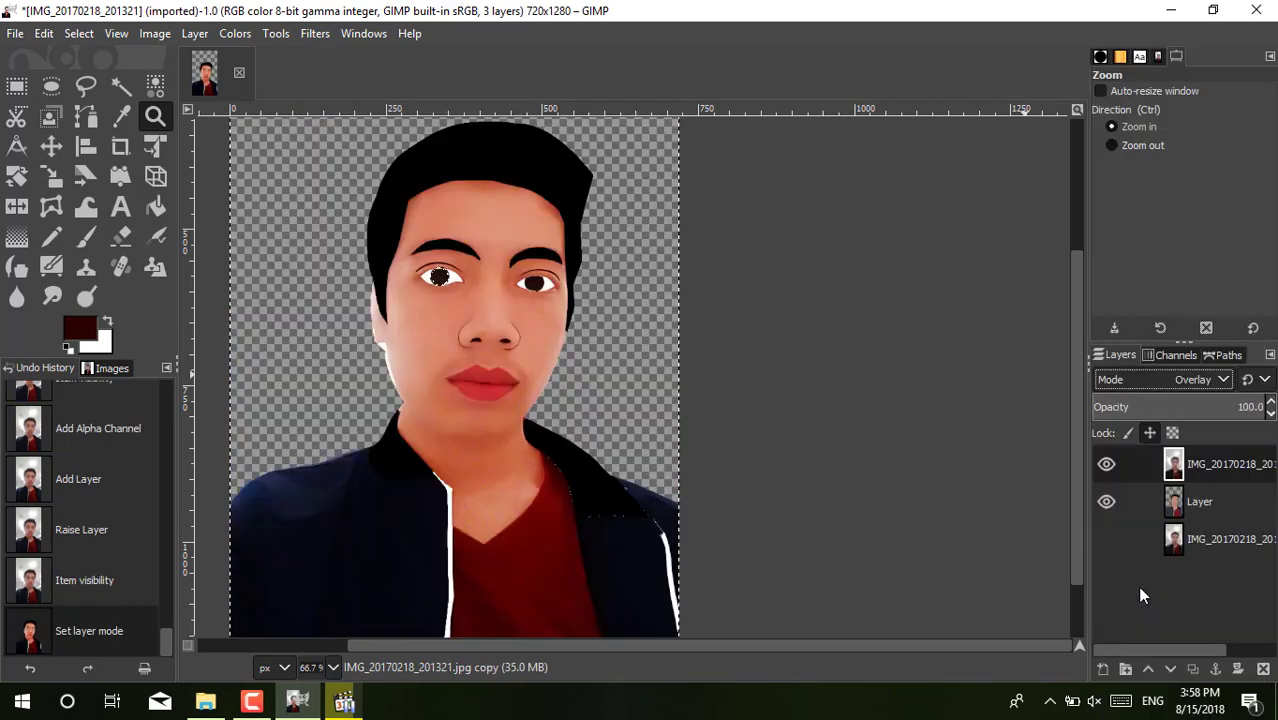
{"action": "left_click", "coordinate": [1106, 464]}
{"action": "left_click", "coordinate": [1106, 464]}
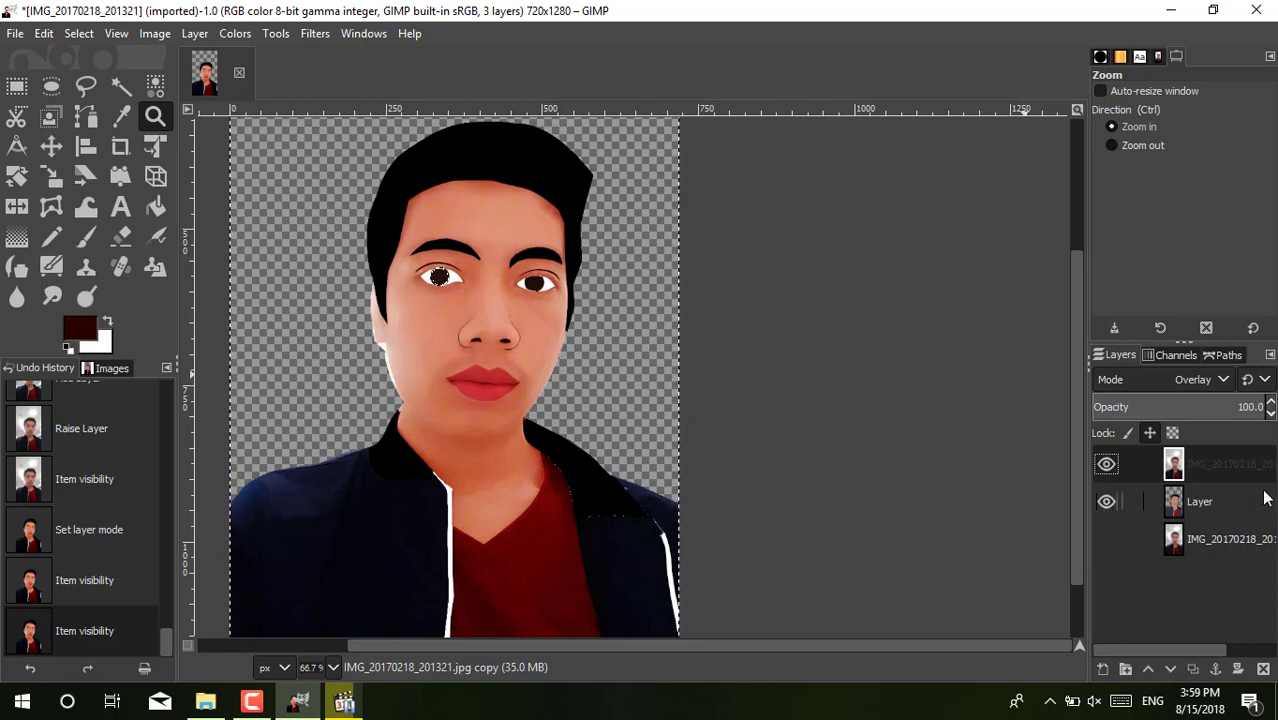
{"action": "left_click", "coordinate": [1265, 499]}
Step: Select the upper canvas down to nose level and bucket-fill it pure red ff0000
{"action": "left_click", "coordinate": [17, 86]}
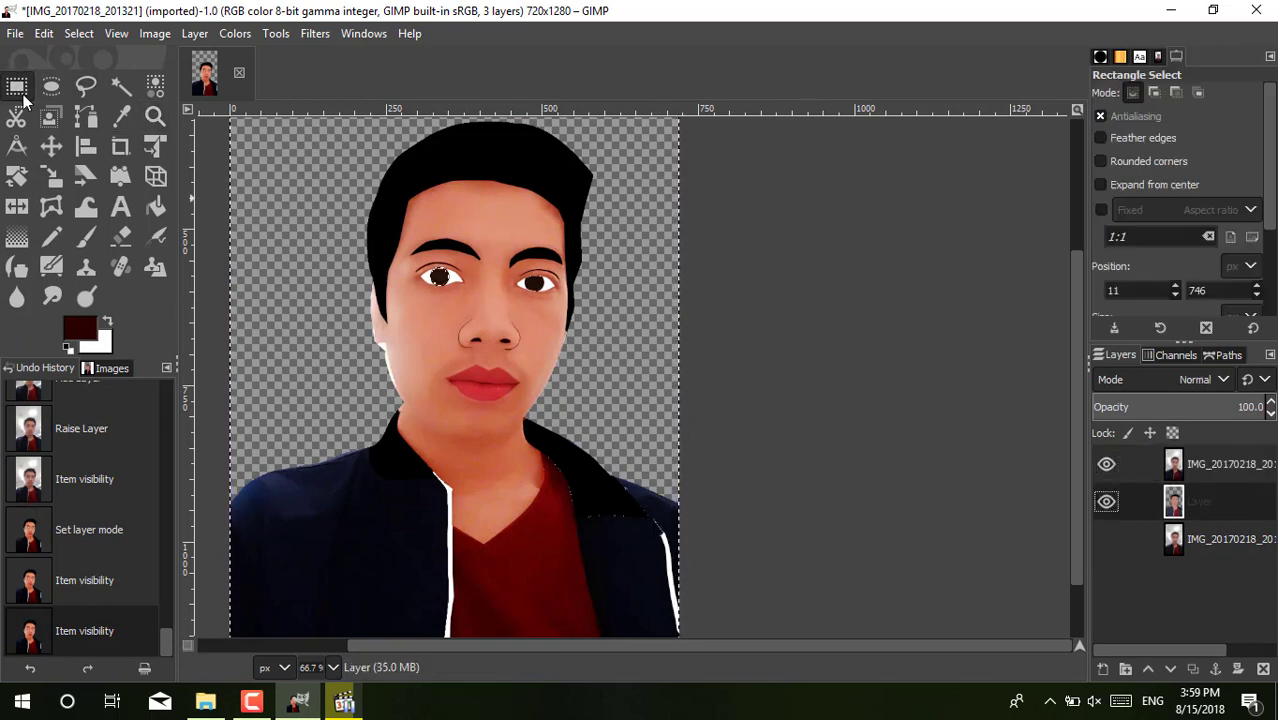
{"action": "left_click_drag", "start_coordinate": [1075, 394], "coordinate": [1055, 276]}
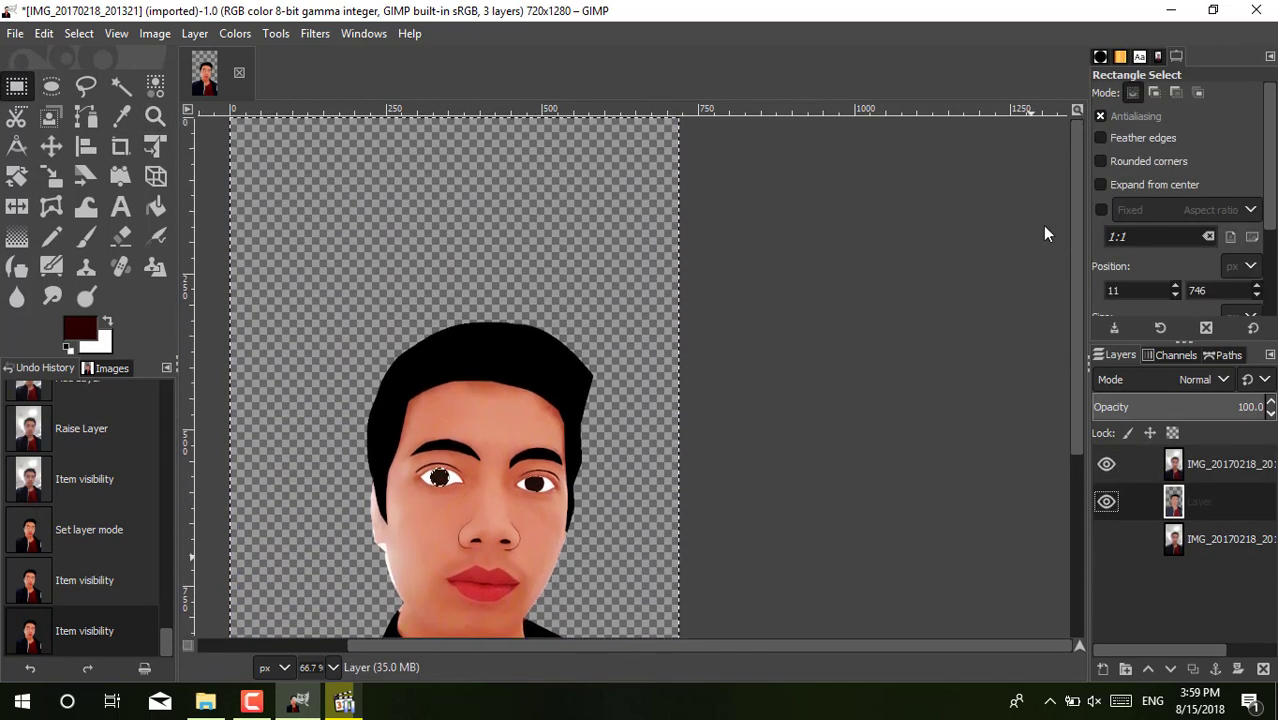
{"action": "mouse_move", "coordinate": [210, 120]}
{"action": "left_mouse_down"}
{"action": "mouse_move", "coordinate": [956, 537]}
{"action": "mouse_move", "coordinate": [963, 523]}
{"action": "left_mouse_up"}
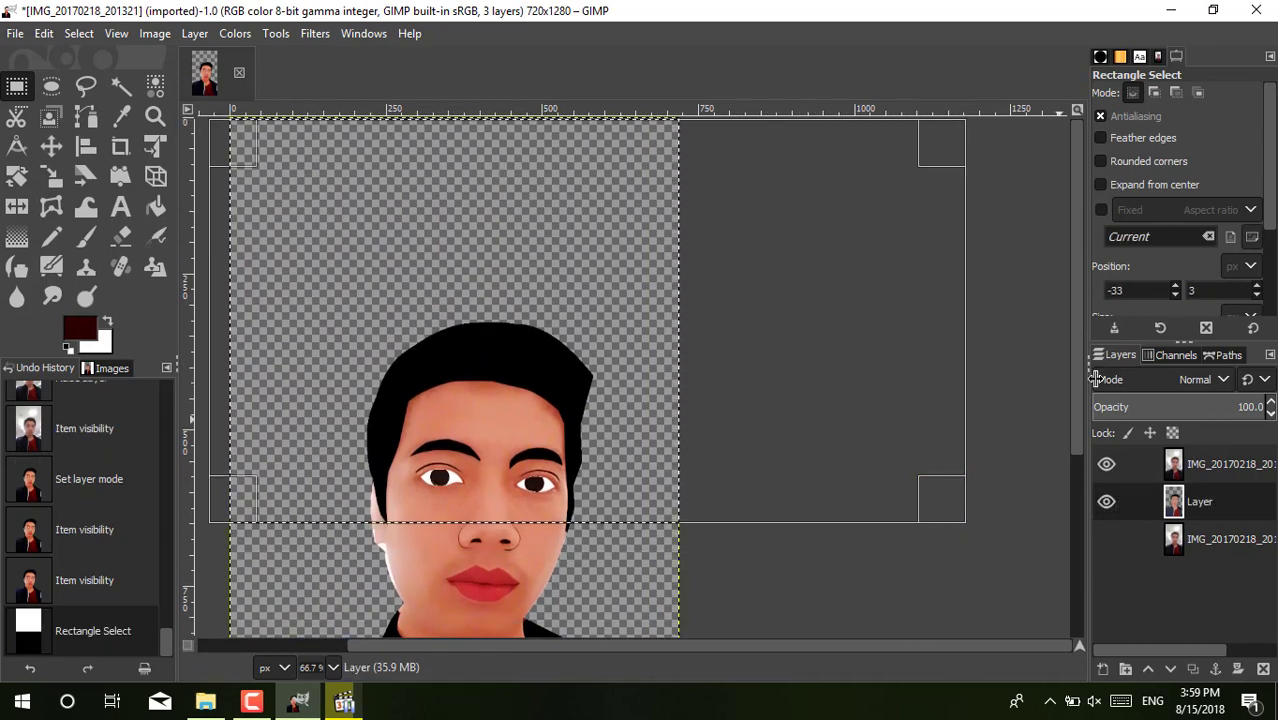
{"action": "left_click", "coordinate": [155, 207]}
{"action": "left_click", "coordinate": [82, 330]}
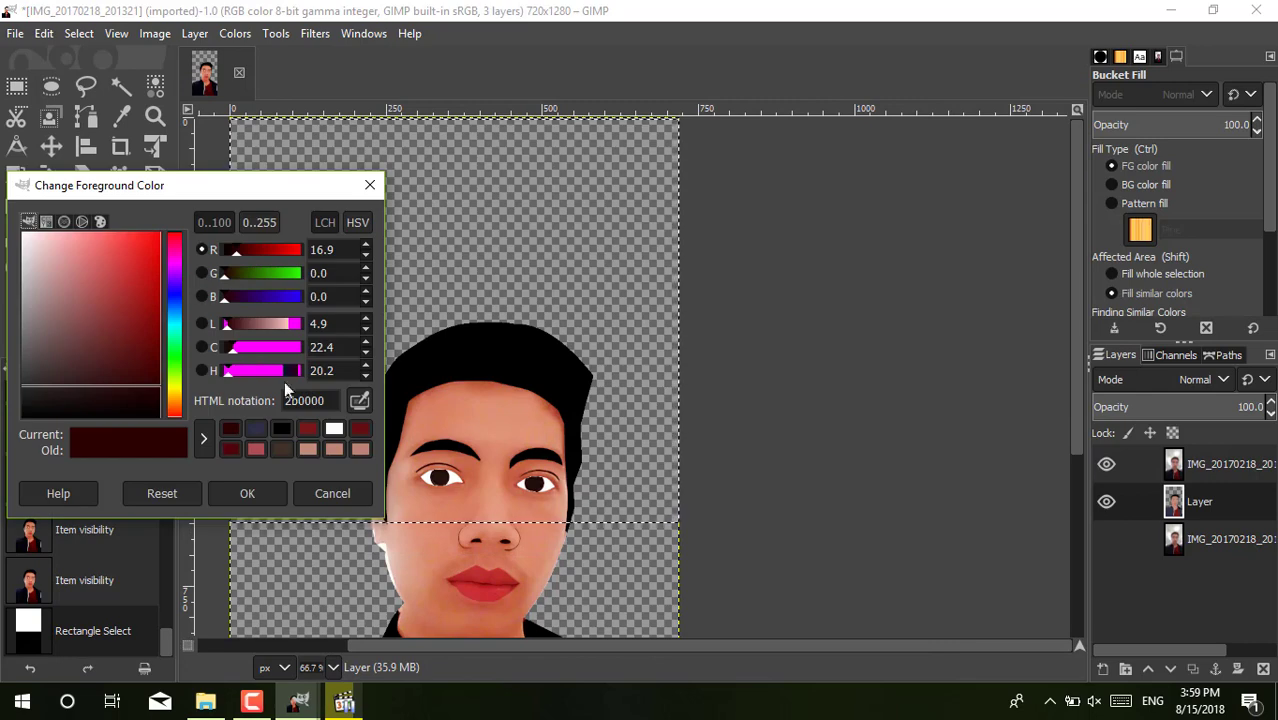
{"action": "left_click", "coordinate": [160, 240]}
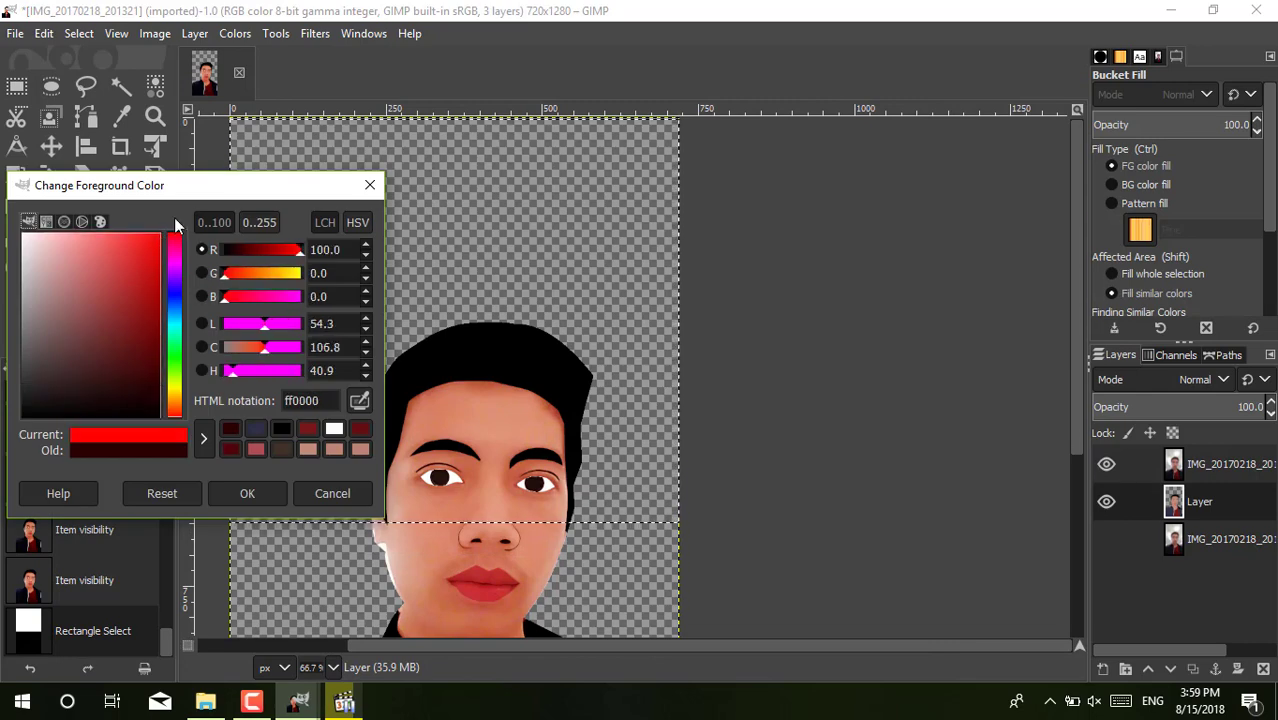
{"action": "left_click", "coordinate": [247, 493]}
{"action": "left_click", "coordinate": [381, 232]}
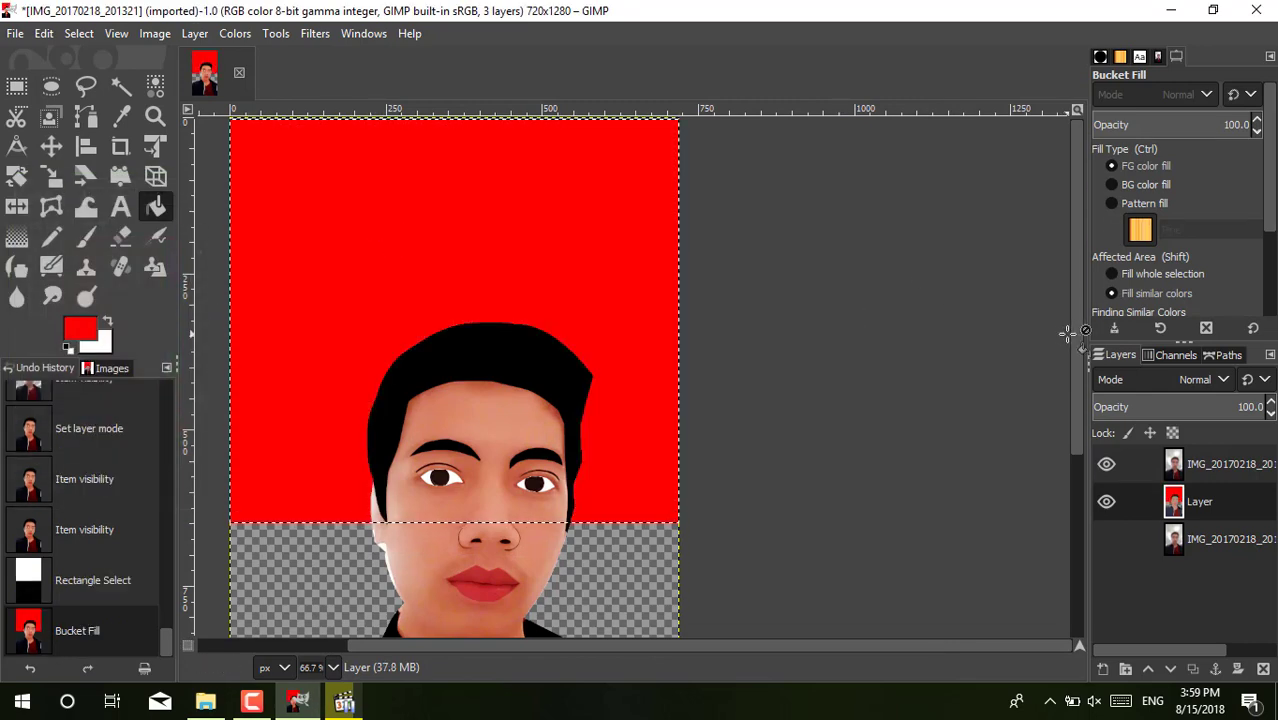
Step: Clear the selection and bucket-fill the remaining lower transparent areas with white
{"action": "scroll", "coordinate": [1070, 334], "scroll_direction": "down", "scroll_amount": 5}
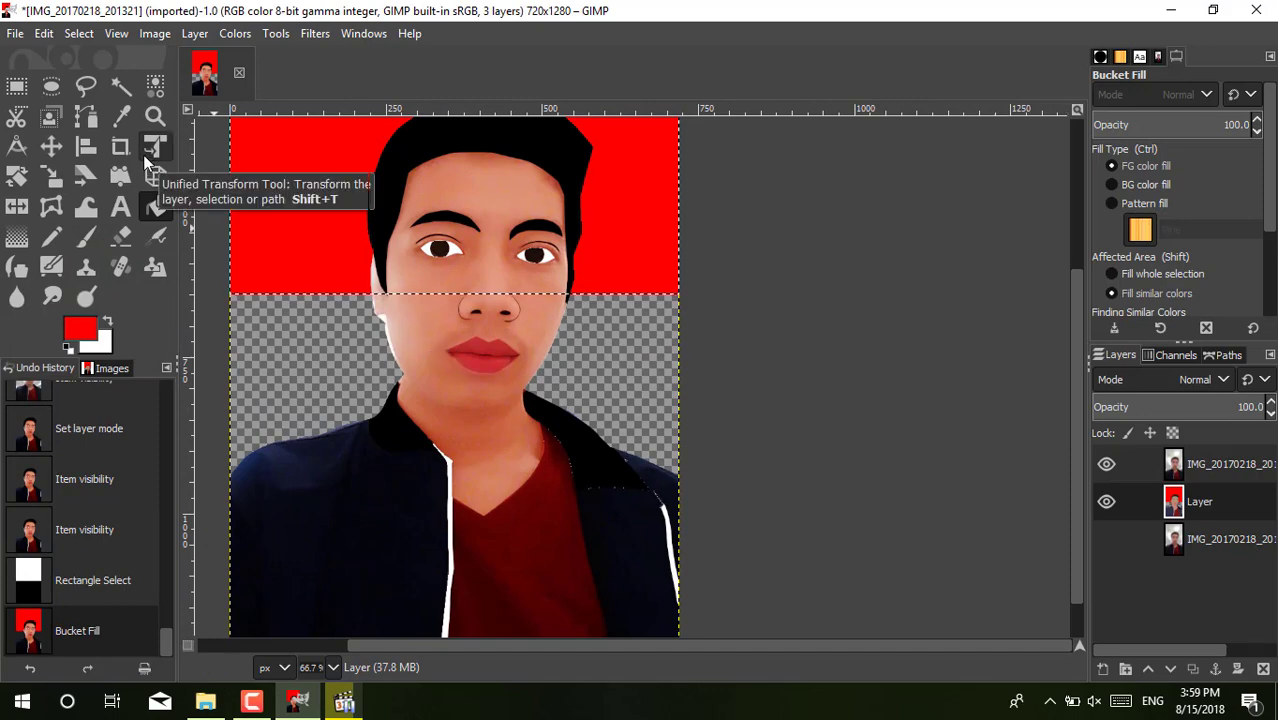
{"action": "left_click", "coordinate": [82, 329]}
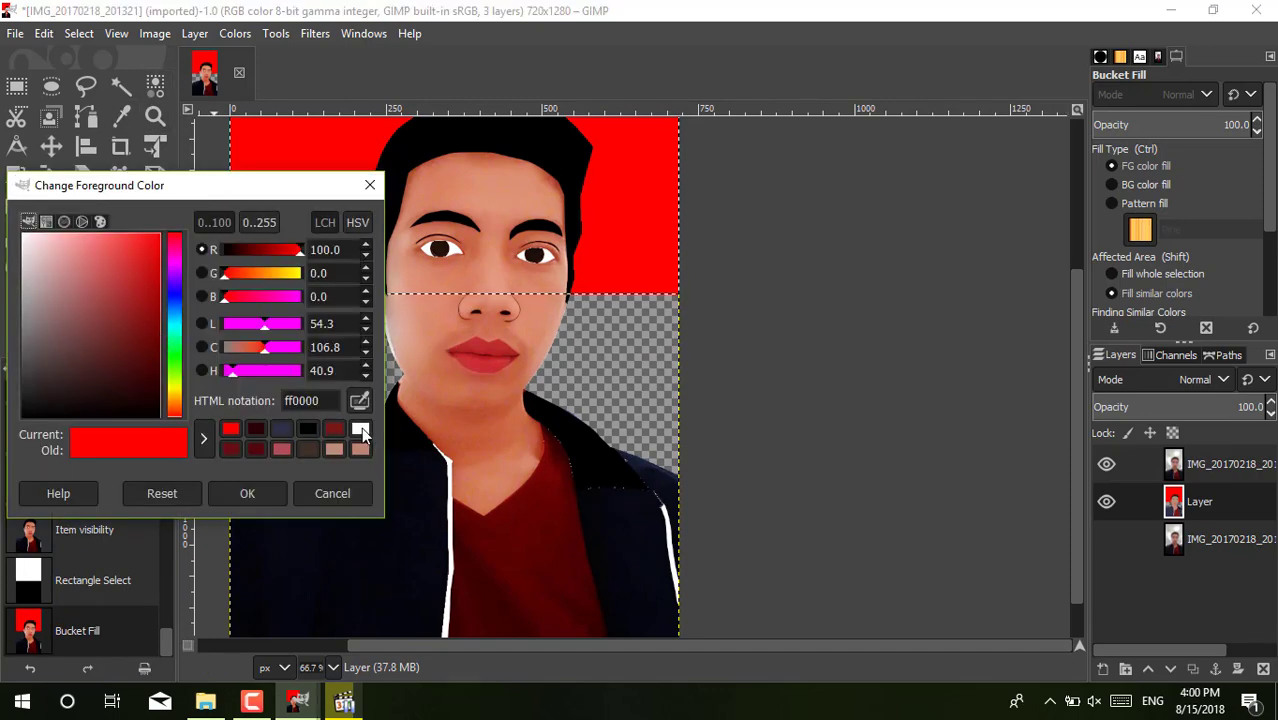
{"action": "left_click", "coordinate": [25, 236]}
{"action": "left_click", "coordinate": [241, 492]}
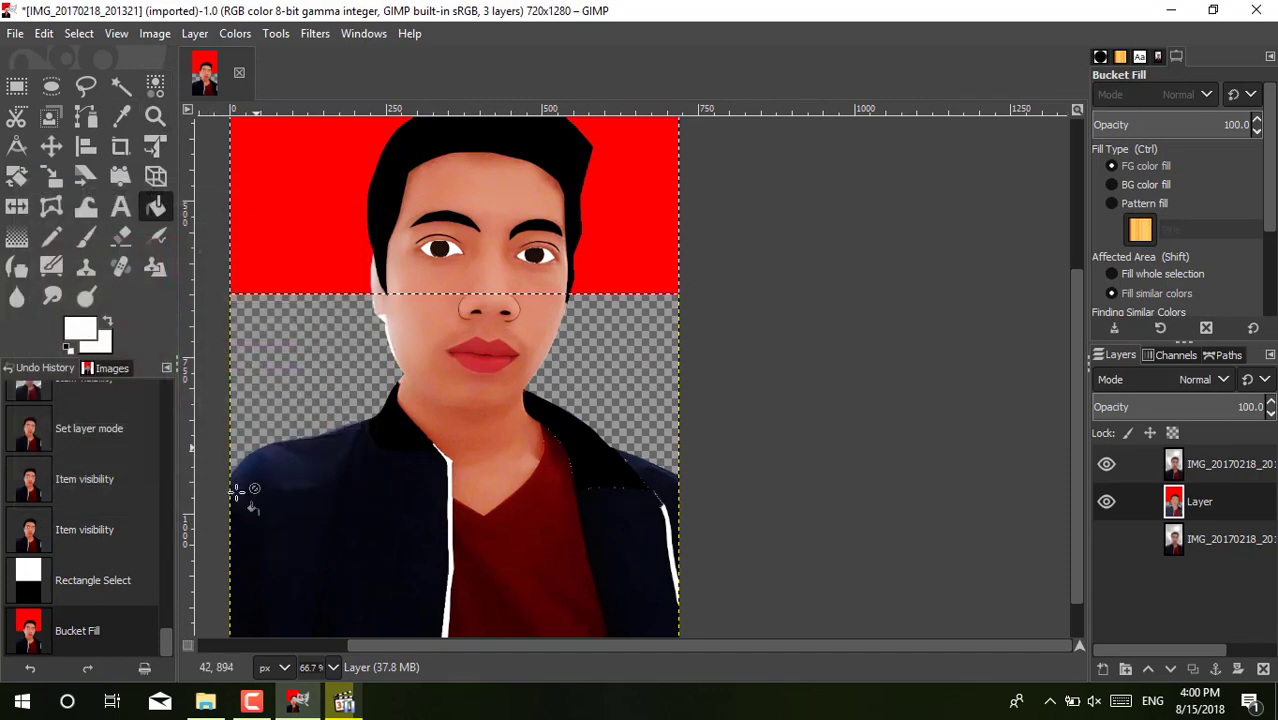
{"action": "left_click", "coordinate": [17, 86]}
{"action": "key", "text": "shift+ctrl+a"}
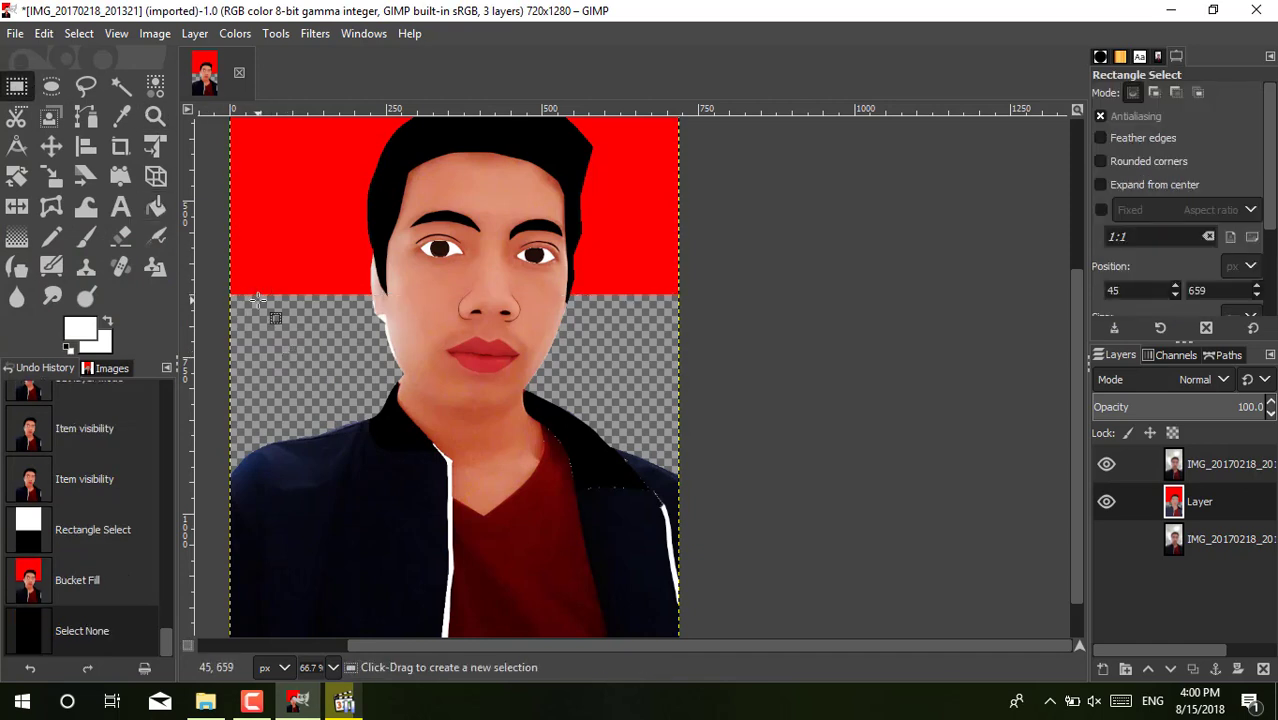
{"action": "left_click", "coordinate": [155, 206]}
{"action": "left_click", "coordinate": [277, 343]}
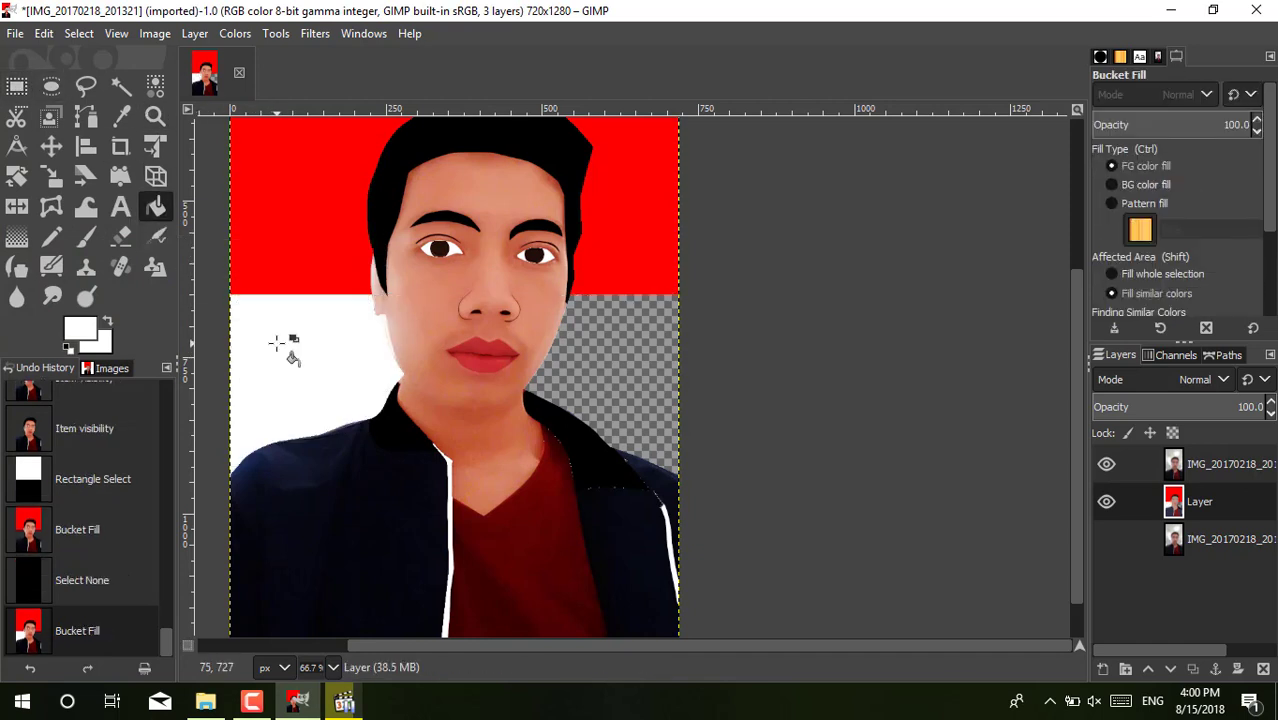
{"action": "left_click", "coordinate": [606, 381]}
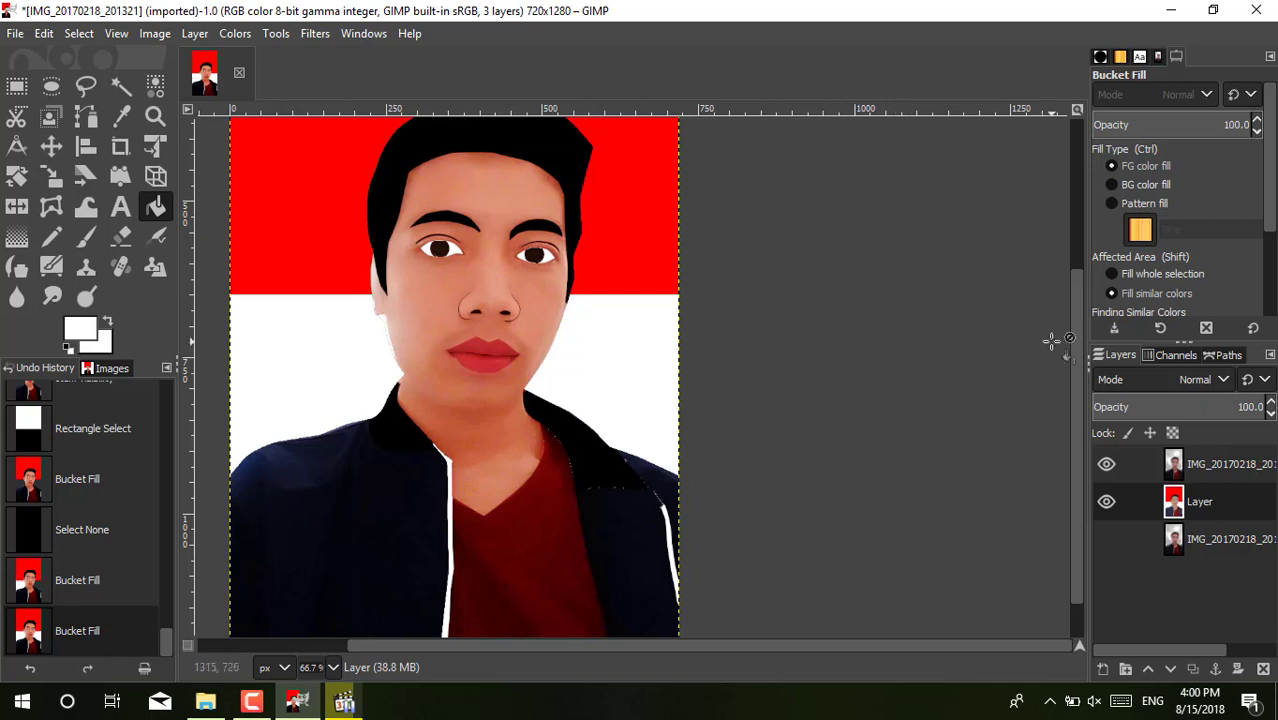
{"action": "mouse_move", "coordinate": [1079, 365]}
{"action": "left_mouse_down"}
{"action": "mouse_move", "coordinate": [1067, 195]}
{"action": "mouse_move", "coordinate": [1055, 278]}
{"action": "left_mouse_up"}
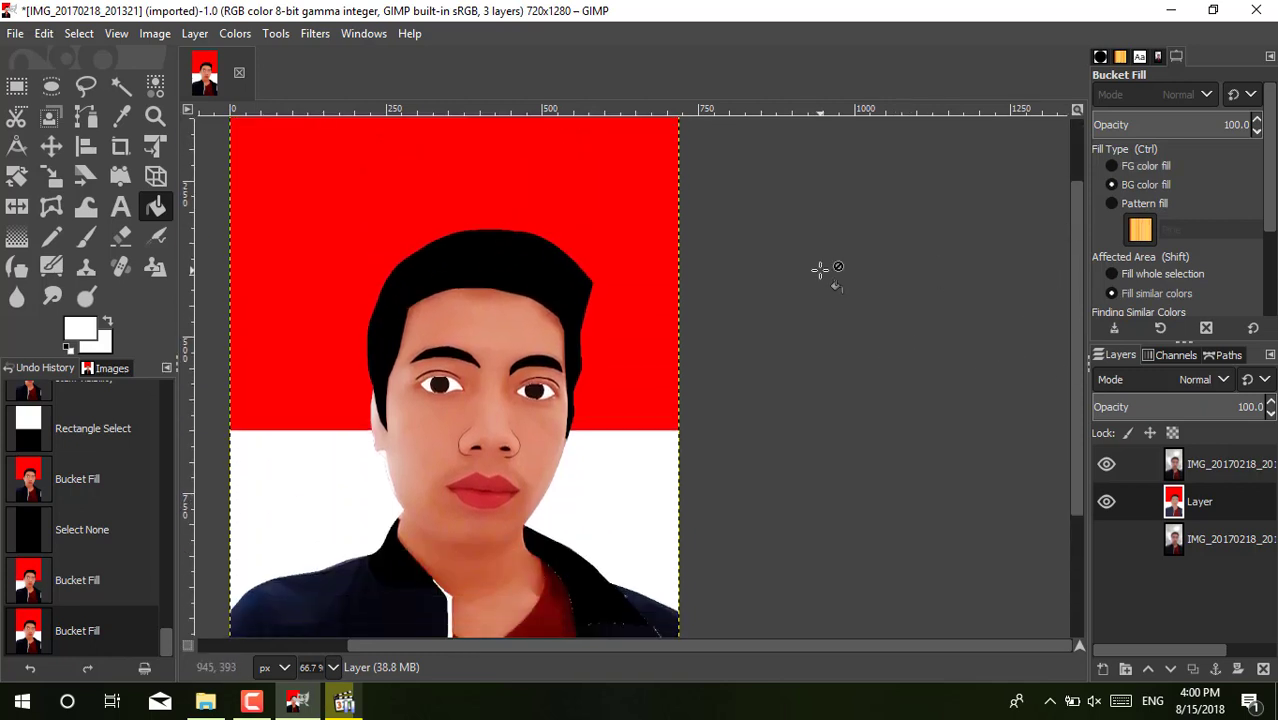
Step: Zoom out so the whole portrait fits in view
{"action": "key", "text": "z"}
{"action": "left_click", "coordinate": [881, 331]}
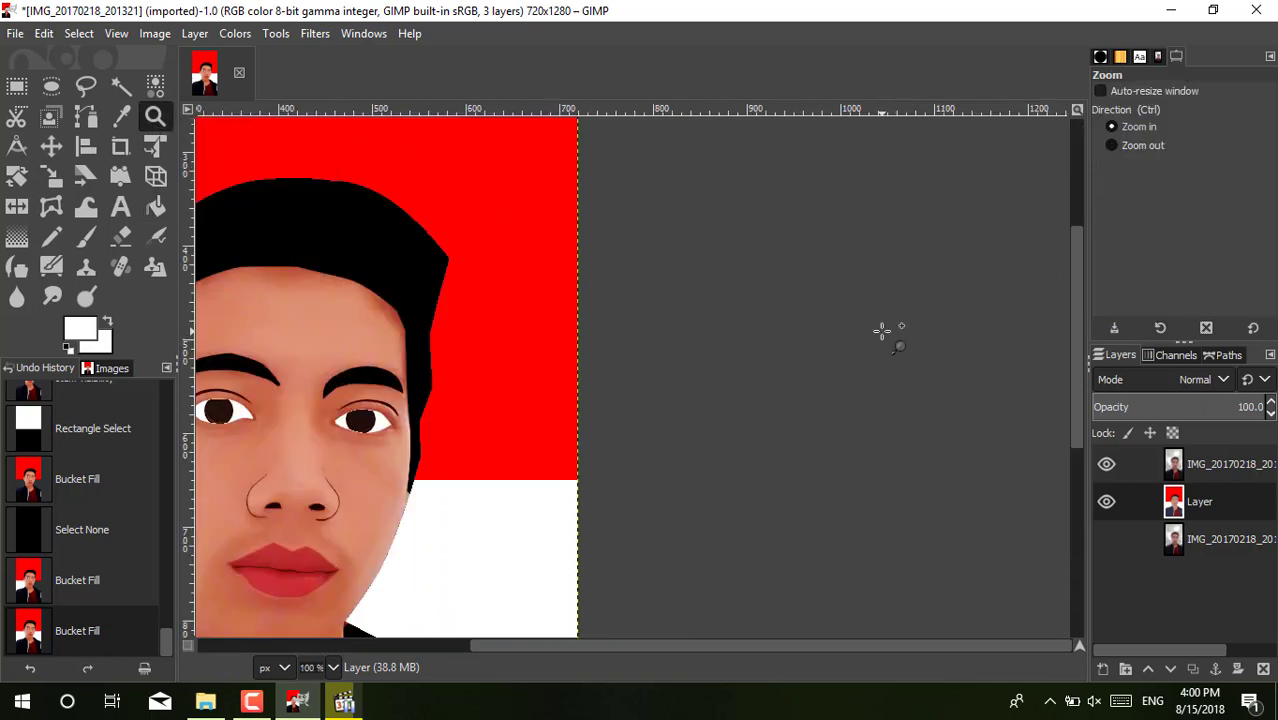
{"action": "left_click", "coordinate": [881, 331]}
{"action": "left_click", "coordinate": [886, 330], "text": "ctrl"}
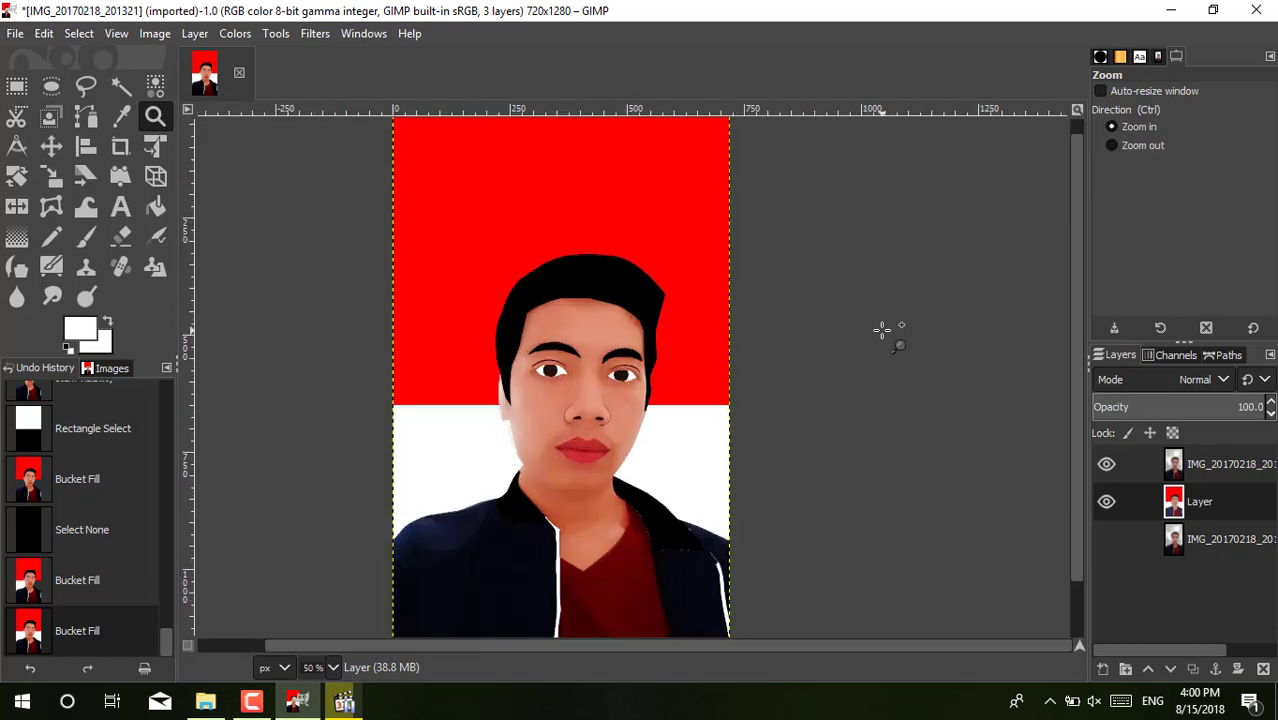
{"action": "left_click_drag", "start_coordinate": [1084, 396], "coordinate": [1064, 488]}
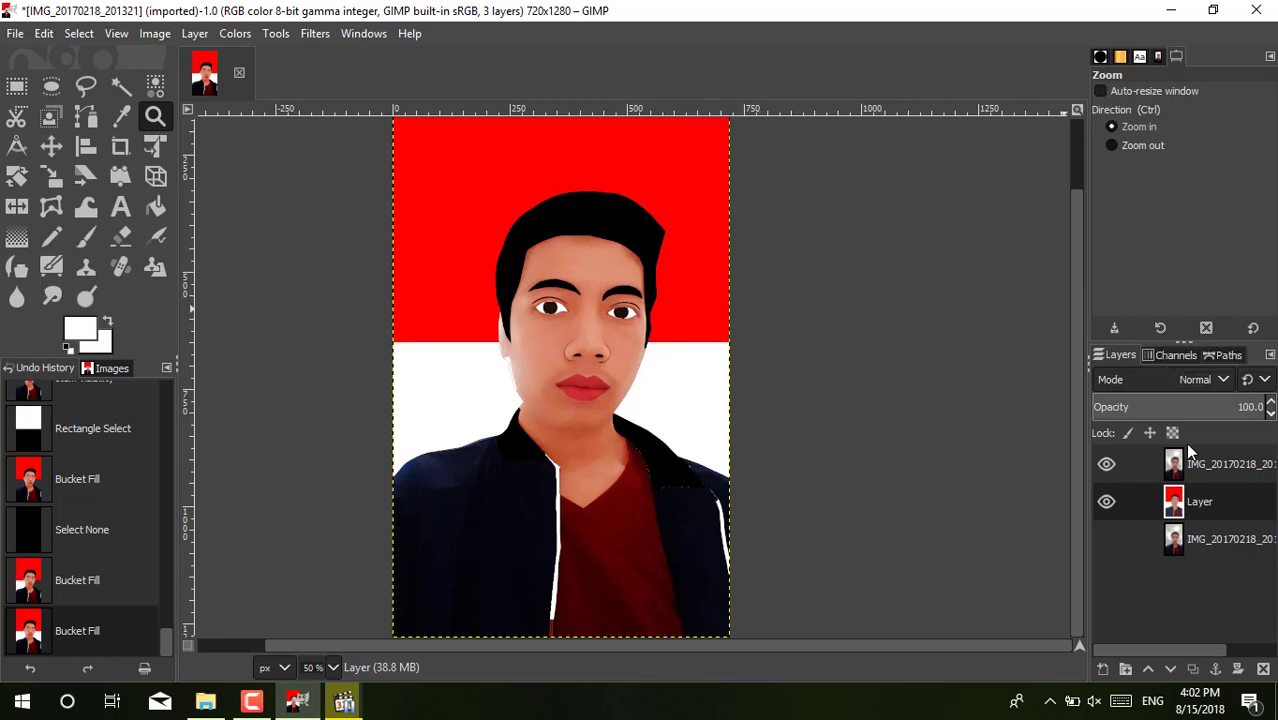
Step: Lower the top Overlay photo copy to 60% opacity and activate the red-and-white background layer
{"action": "left_click", "coordinate": [1223, 461]}
{"action": "mouse_move", "coordinate": [1240, 408]}
{"action": "left_mouse_down"}
{"action": "mouse_move", "coordinate": [1208, 420]}
{"action": "mouse_move", "coordinate": [1197, 407]}
{"action": "mouse_move", "coordinate": [1239, 410]}
{"action": "left_mouse_up"}
{"action": "type", "text": "60"}
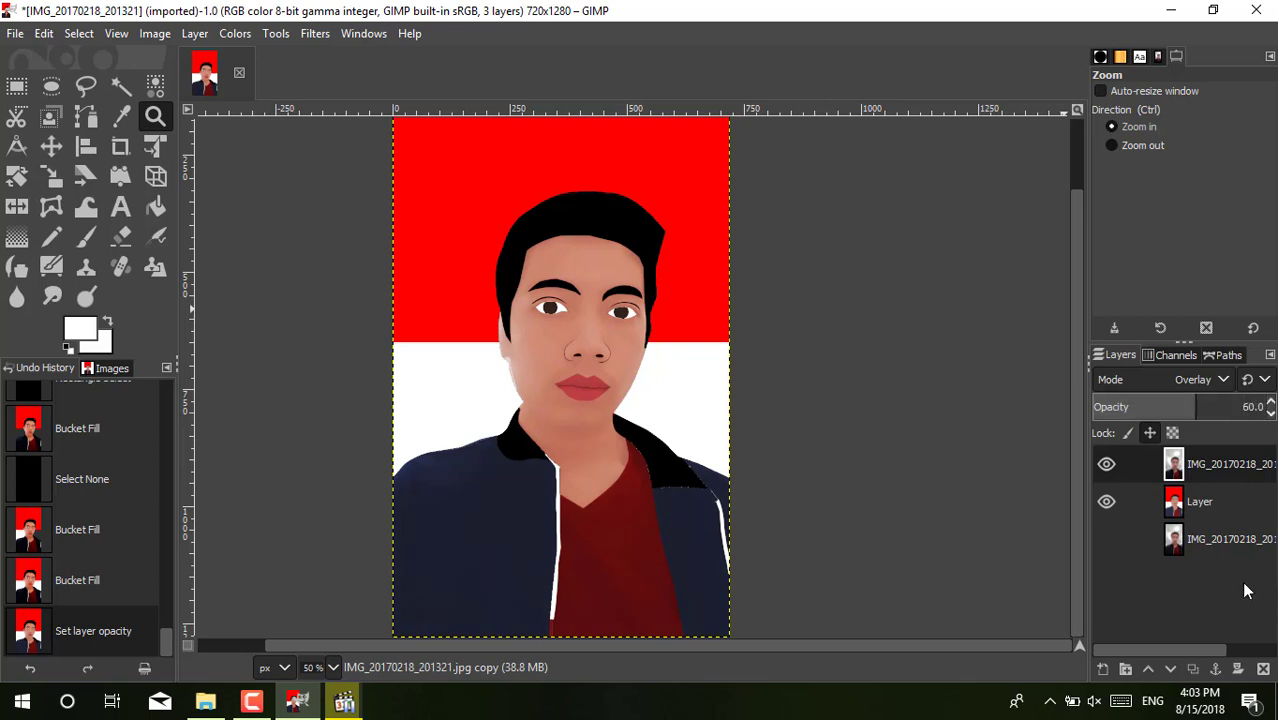
{"action": "left_click", "coordinate": [1218, 502]}
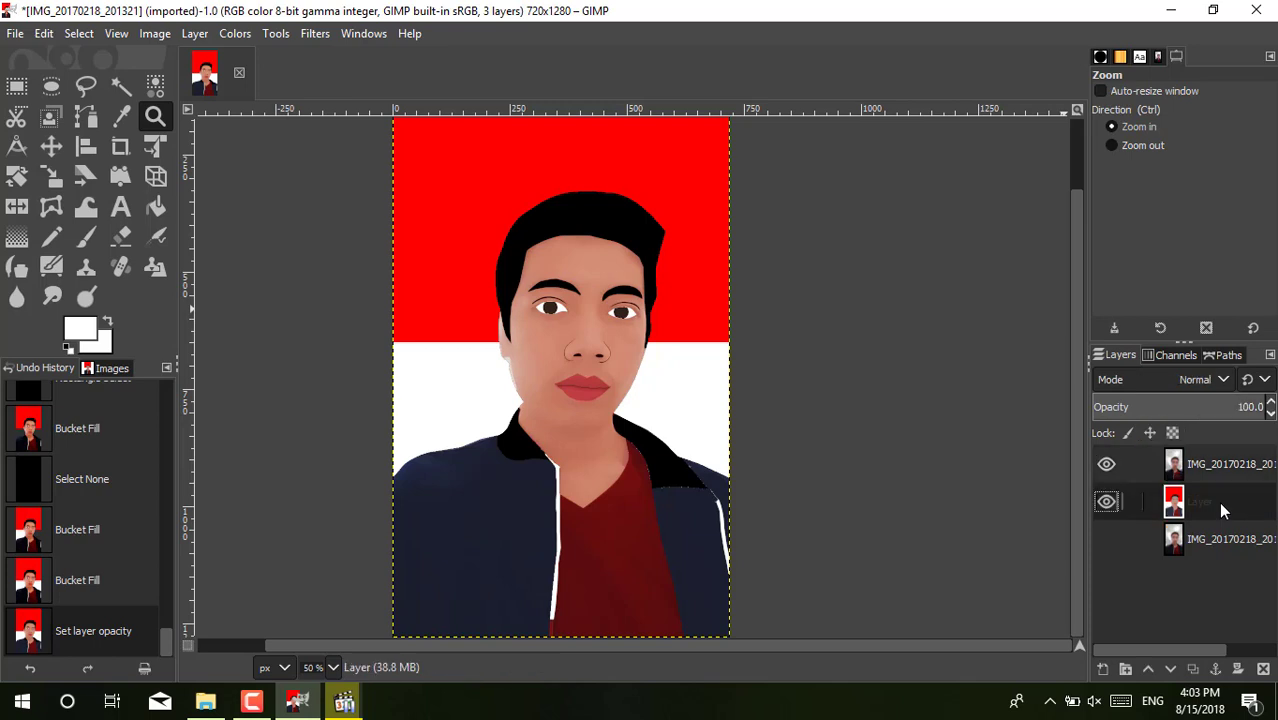
{"action": "left_click", "coordinate": [195, 34]}
Step: Add a merged Layer > New from Visible layer at the top of the stack
{"action": "left_click", "coordinate": [214, 81]}
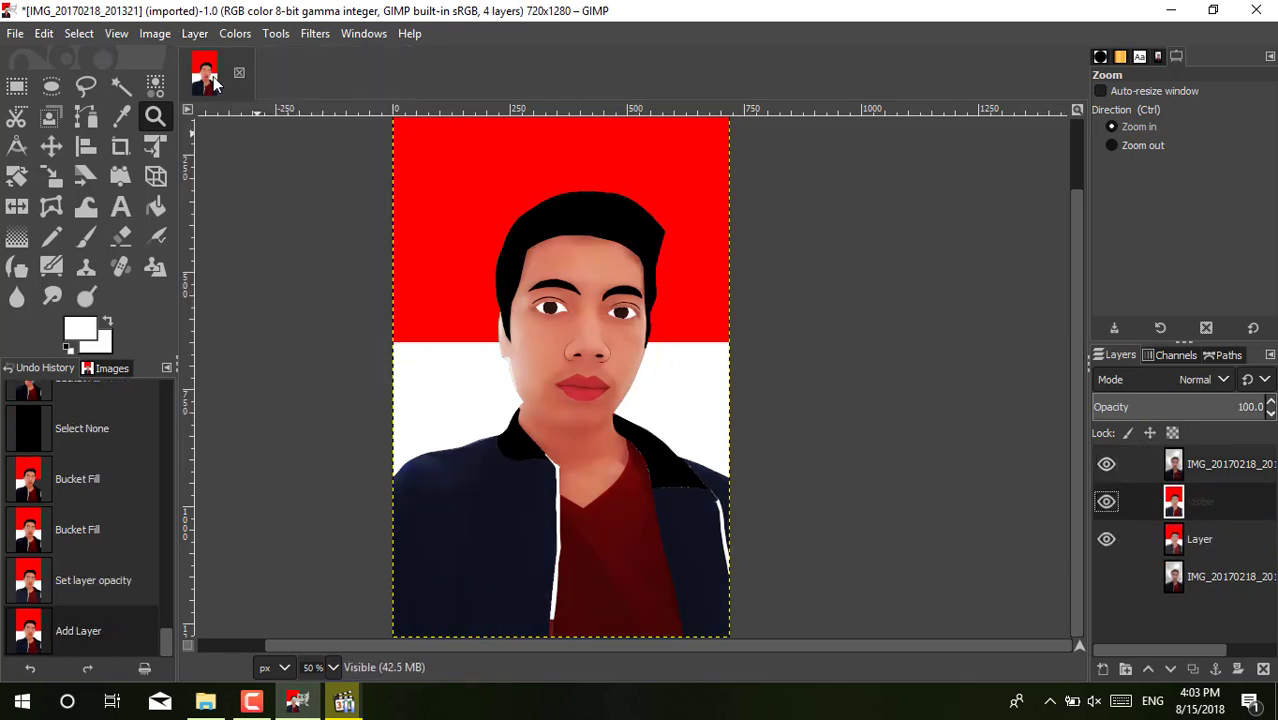
{"action": "key", "text": "ctrl+z"}
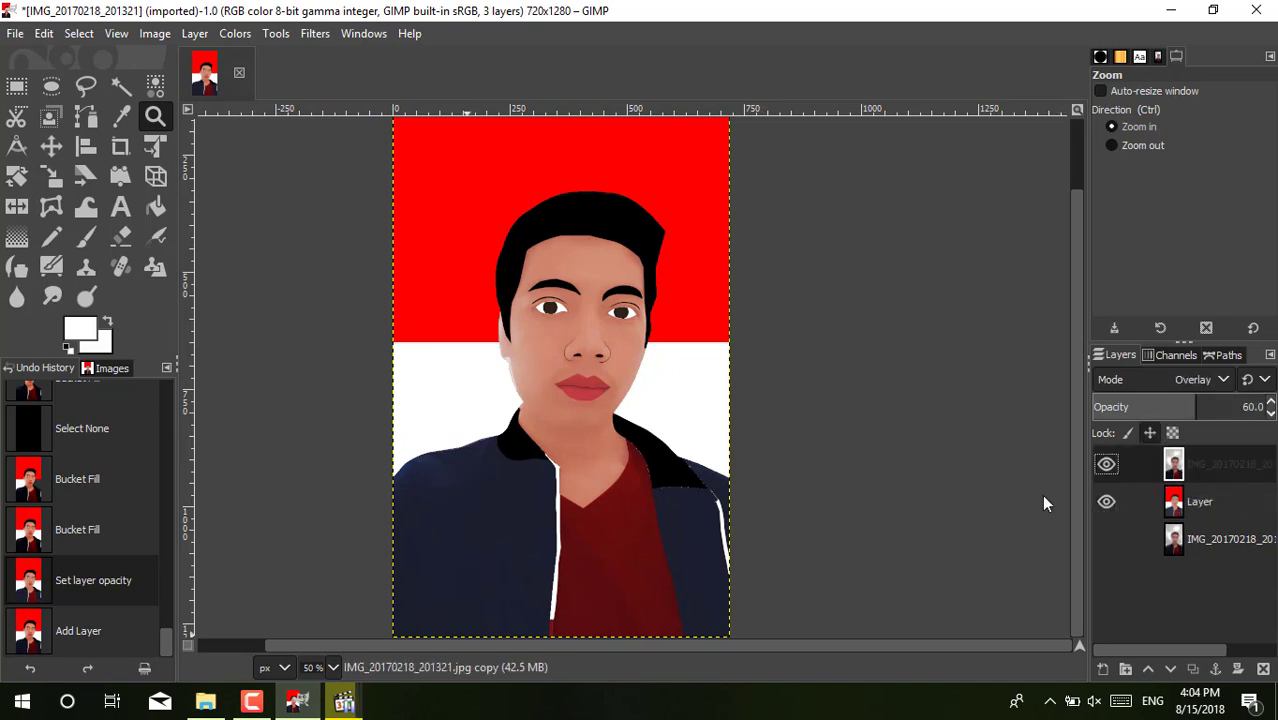
{"action": "left_click", "coordinate": [195, 34]}
{"action": "left_click", "coordinate": [214, 81]}
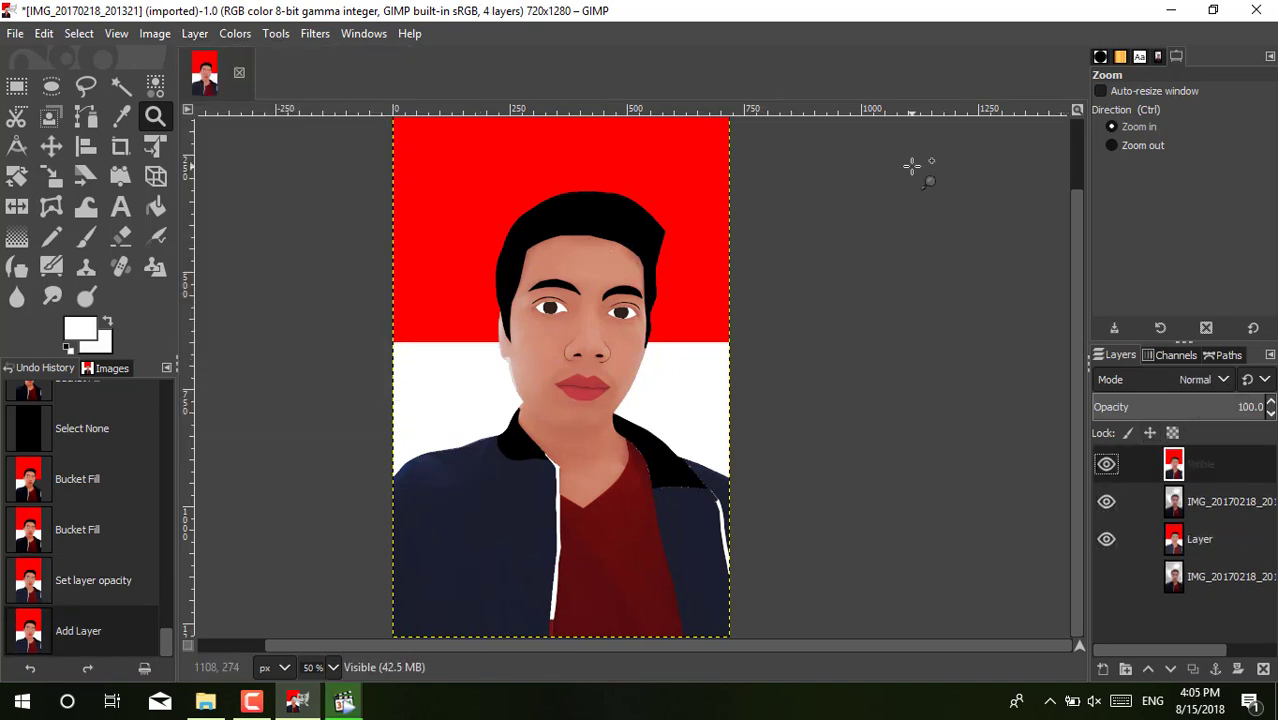
Step: Hide the background and photo copy layers beneath it and zoom into the left cheek
{"action": "left_click", "coordinate": [1106, 539]}
{"action": "left_click", "coordinate": [1106, 501]}
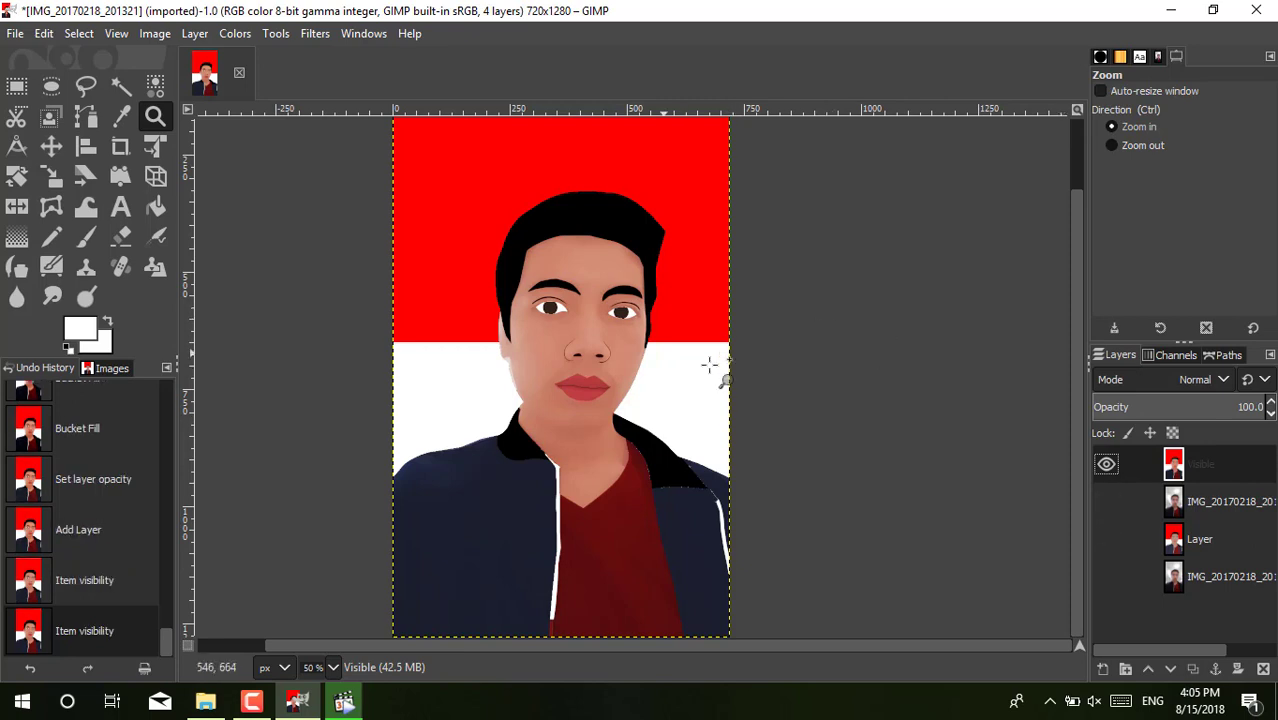
{"action": "left_click", "coordinate": [462, 380]}
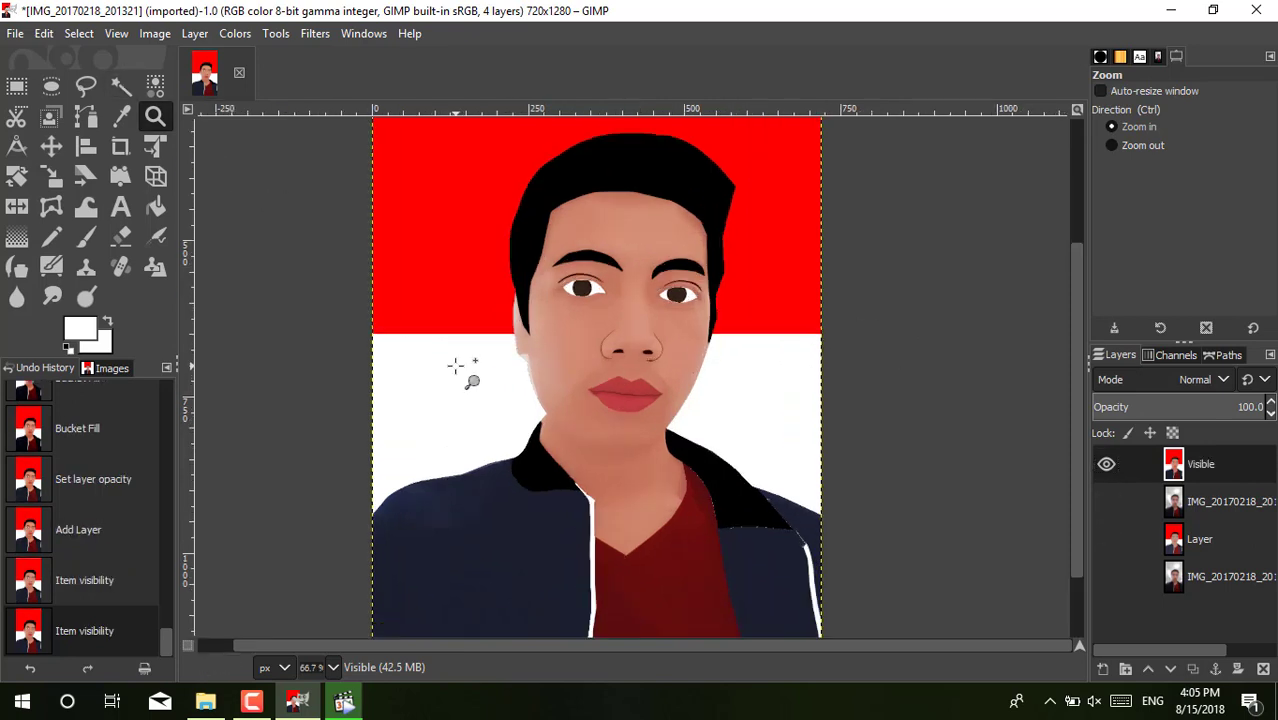
Step: With a size-3 white paintbrush at 300%, paint over the dark fringe along the jaw edge
{"action": "left_click", "coordinate": [462, 380]}
{"action": "left_click_drag", "start_coordinate": [590, 645], "coordinate": [726, 637]}
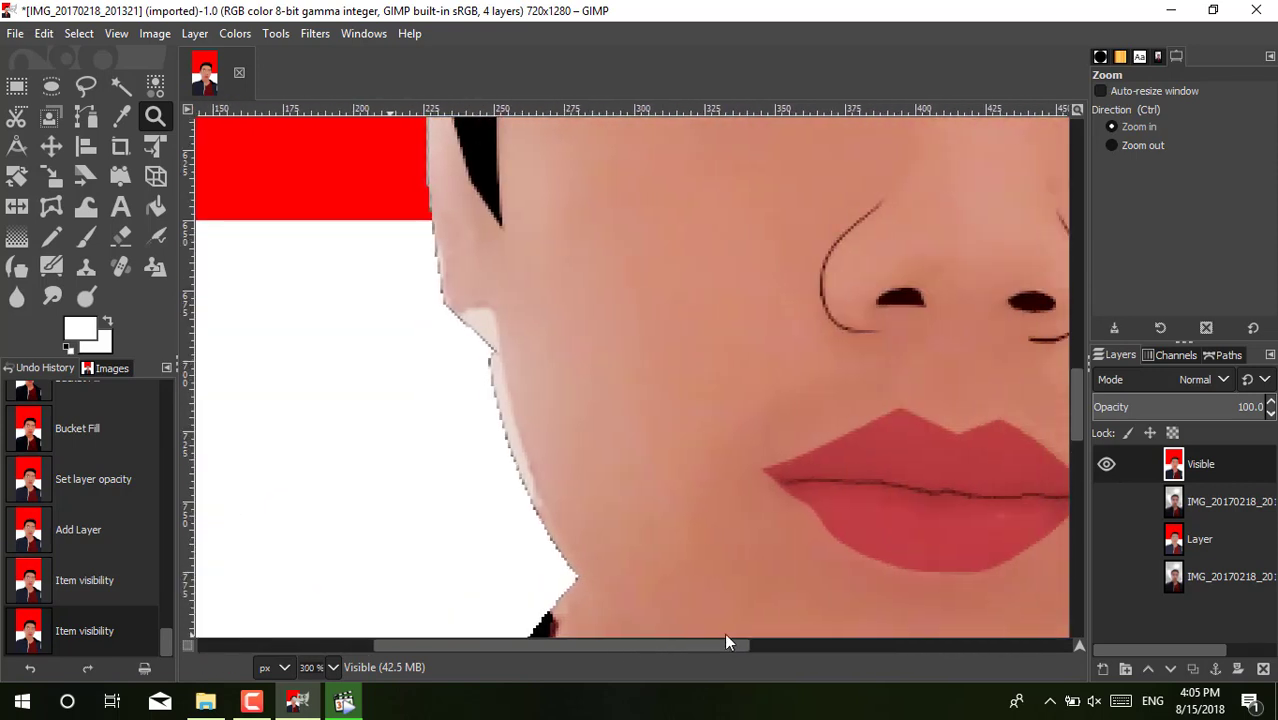
{"action": "left_click", "coordinate": [86, 237]}
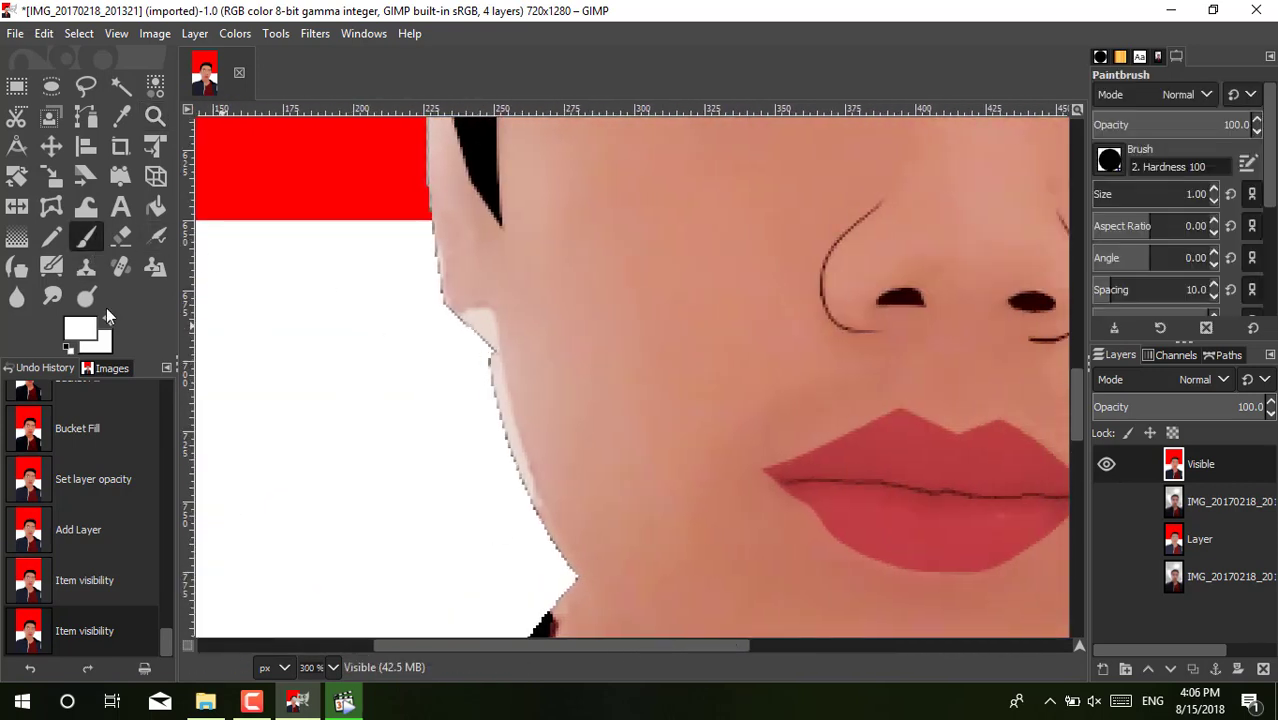
{"action": "left_click", "coordinate": [1213, 188]}
{"action": "left_click", "coordinate": [1213, 188]}
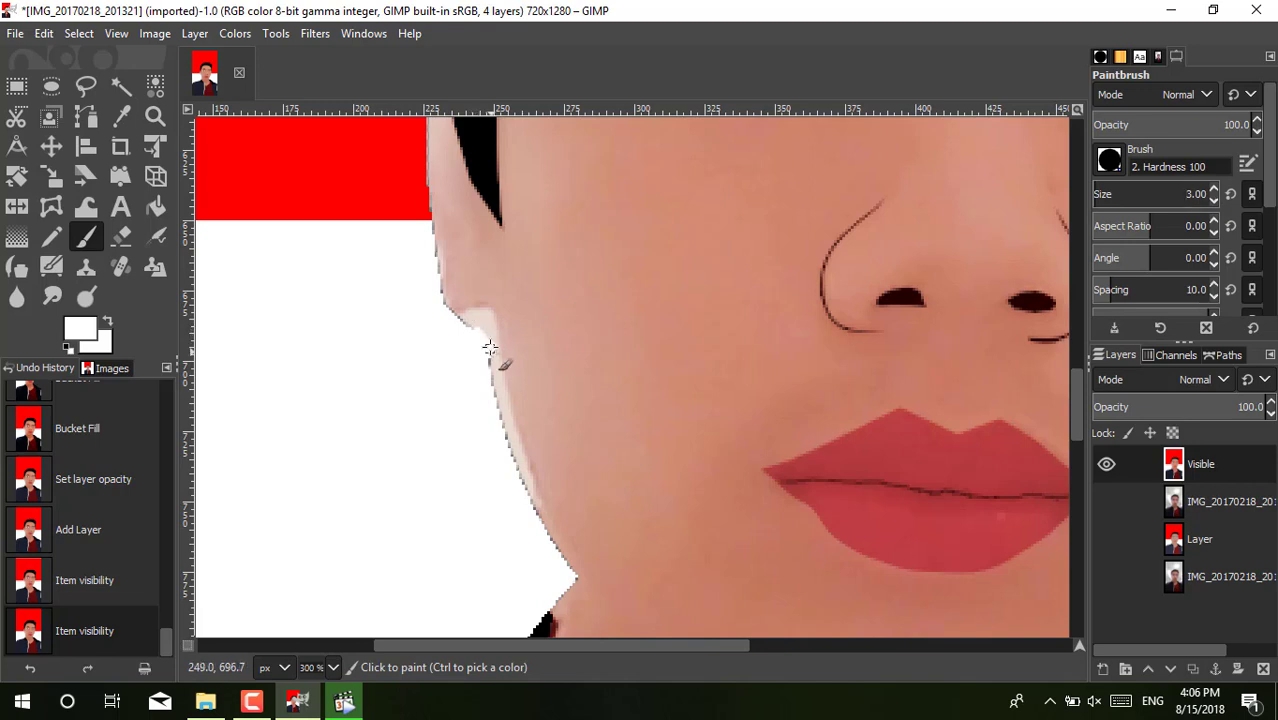
{"action": "left_click_drag", "start_coordinate": [491, 366], "coordinate": [522, 494]}
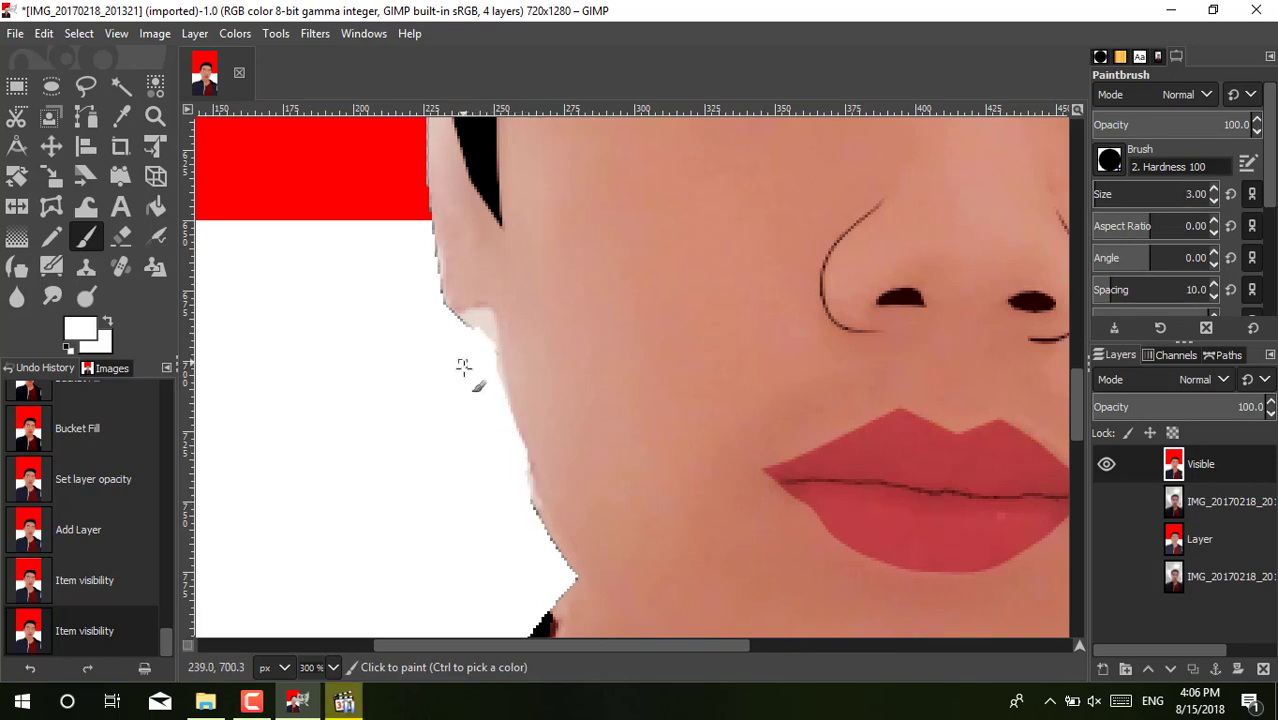
{"action": "left_click_drag", "start_coordinate": [493, 375], "coordinate": [522, 520]}
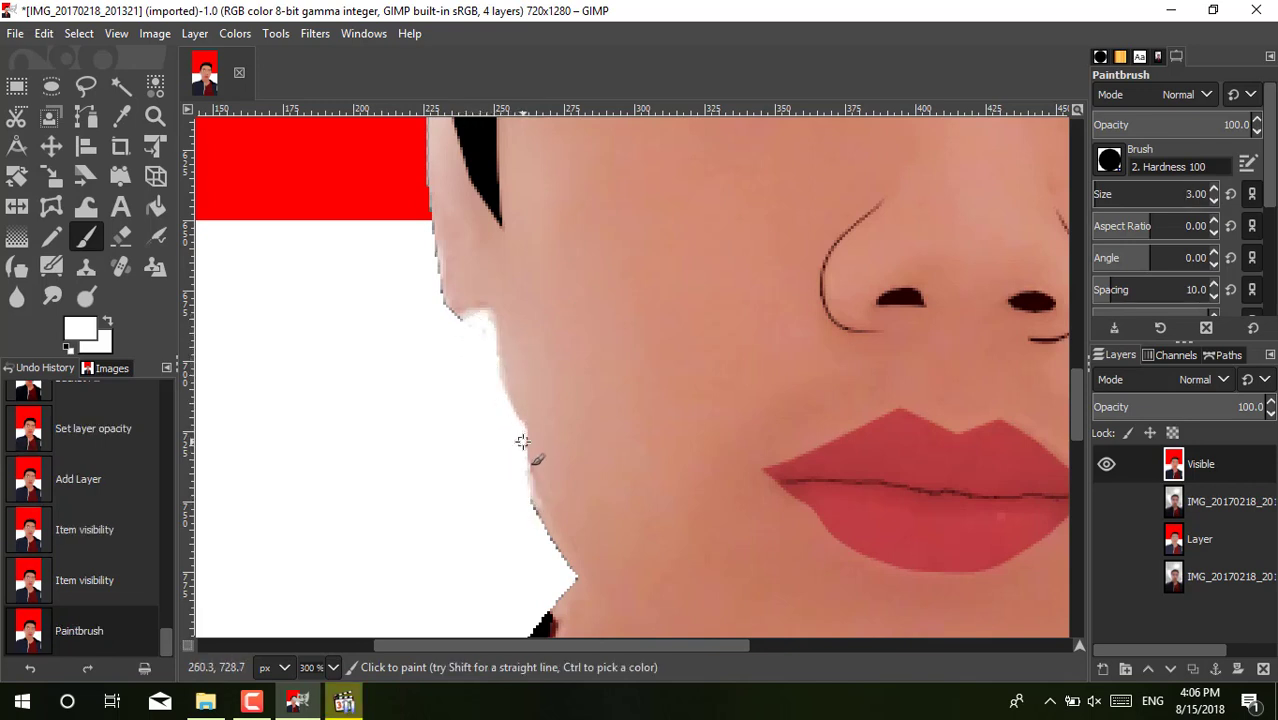
{"action": "left_click_drag", "start_coordinate": [492, 374], "coordinate": [512, 454]}
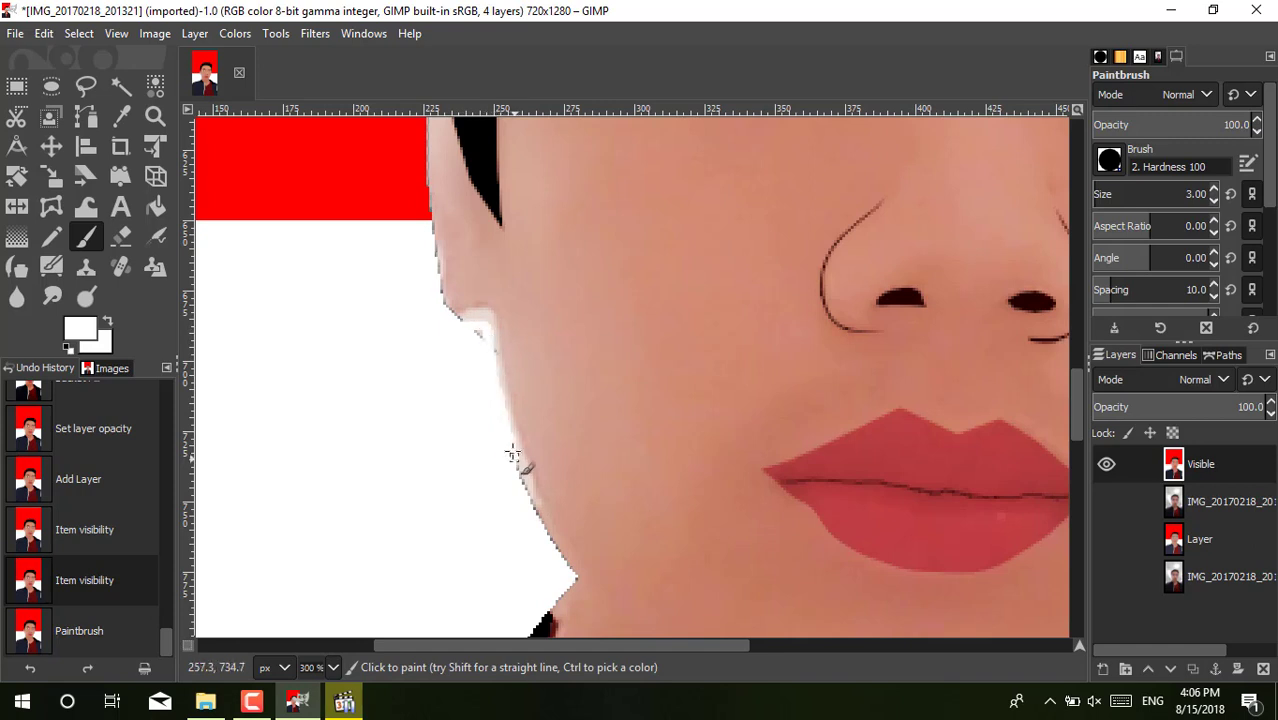
{"action": "left_click_drag", "start_coordinate": [531, 515], "coordinate": [540, 530]}
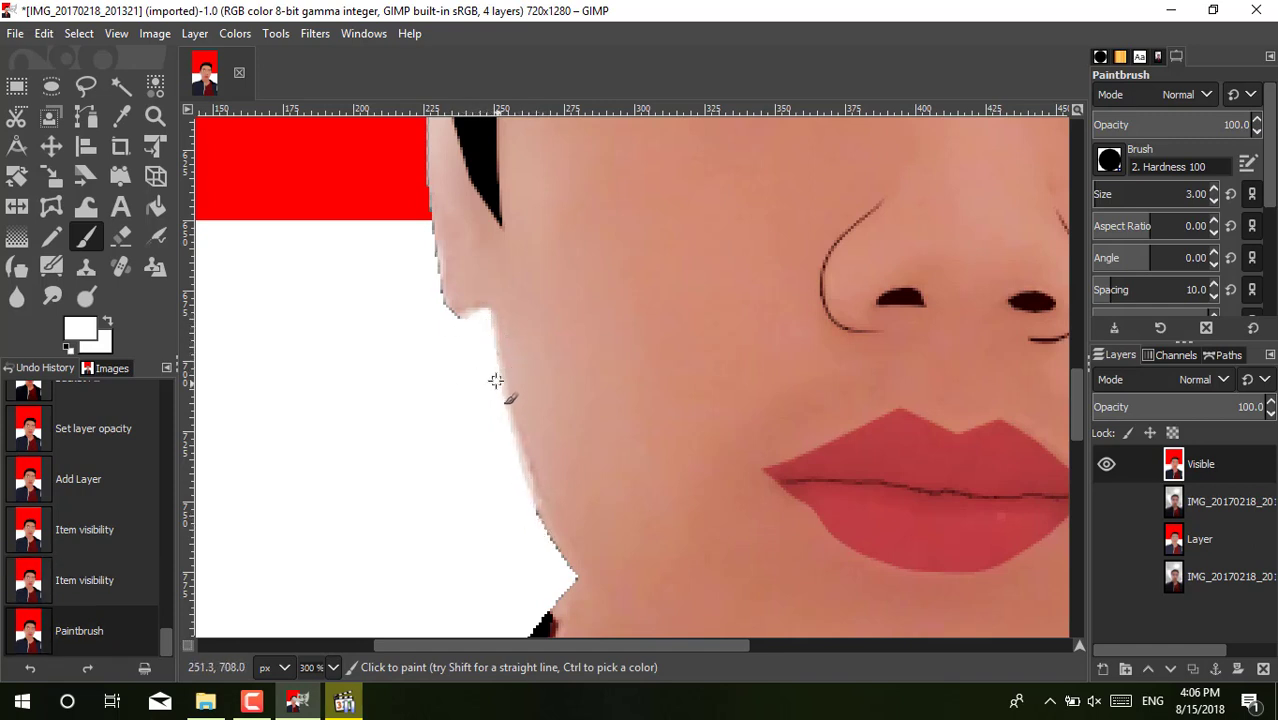
{"action": "left_click", "coordinate": [516, 457]}
Step: Zoom in closer and whiten the stray skin and grey pixels along the jaw
{"action": "left_click", "coordinate": [155, 115]}
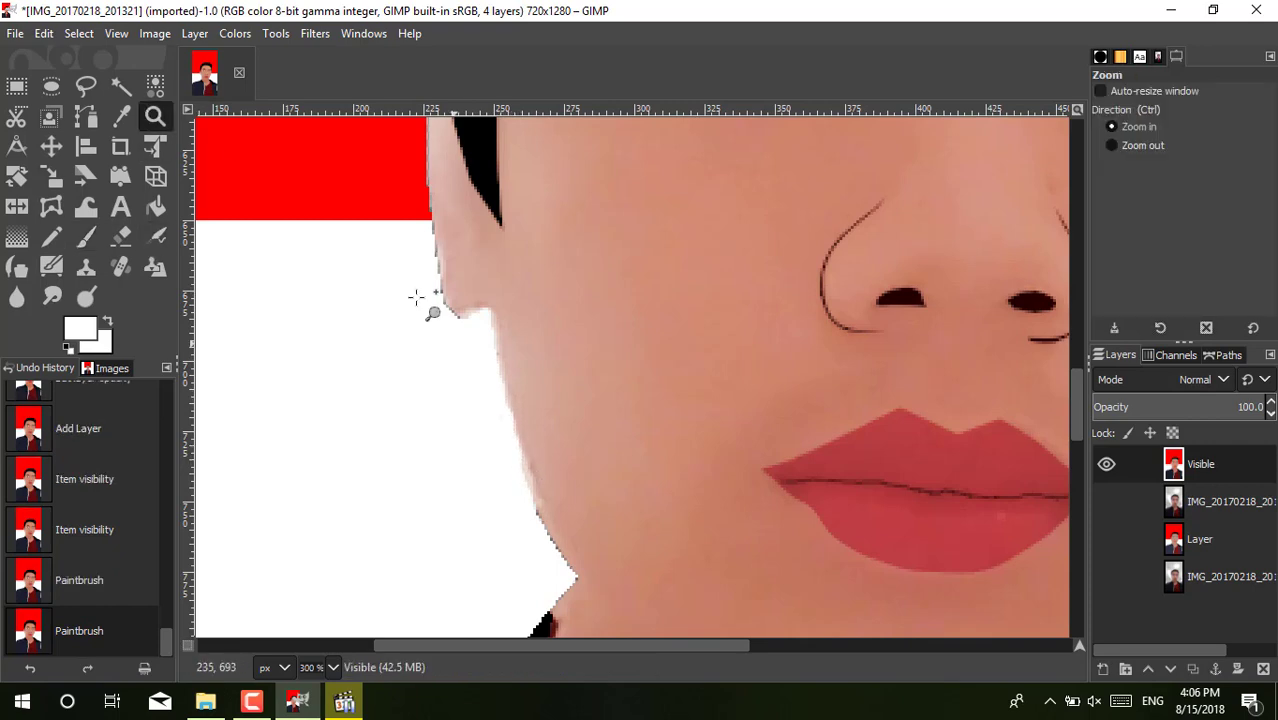
{"action": "left_click", "coordinate": [417, 295]}
{"action": "left_click", "coordinate": [465, 348]}
{"action": "scroll", "coordinate": [1060, 400], "scroll_direction": "down", "scroll_amount": 5}
{"action": "scroll", "coordinate": [1060, 400], "scroll_direction": "down", "scroll_amount": 2}
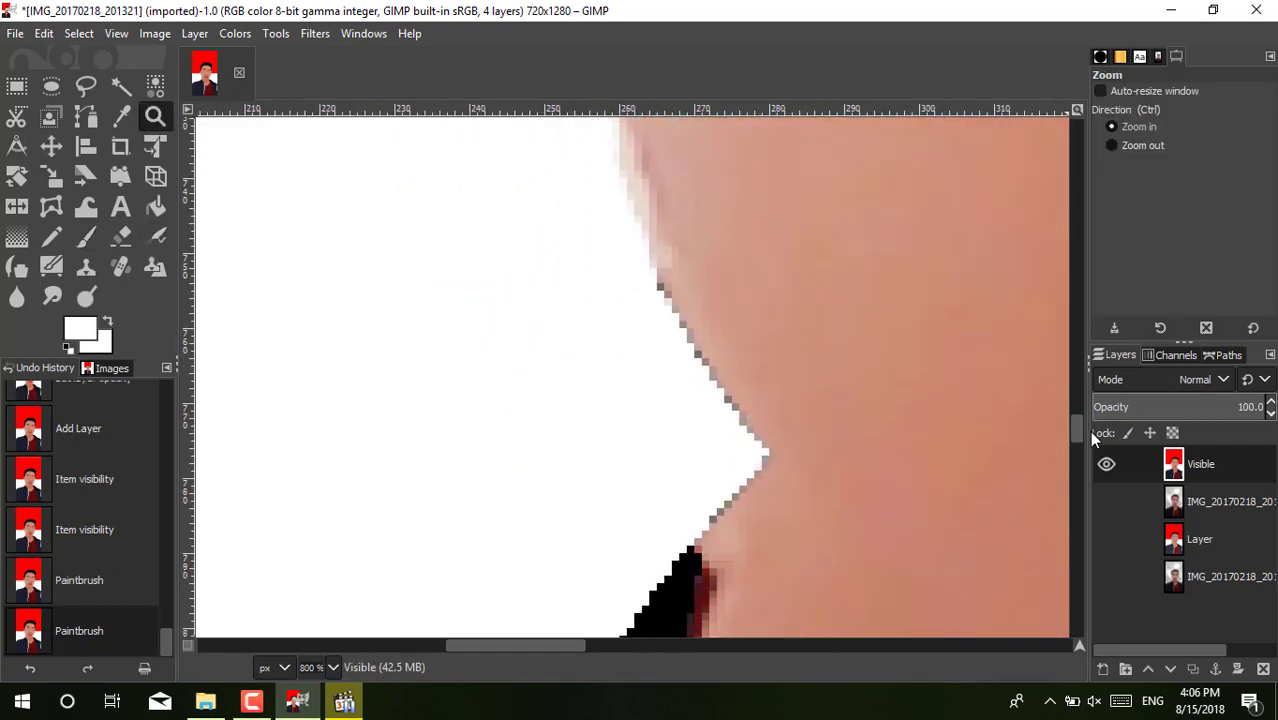
{"action": "key", "text": "p"}
{"action": "left_click_drag", "start_coordinate": [649, 255], "coordinate": [753, 422]}
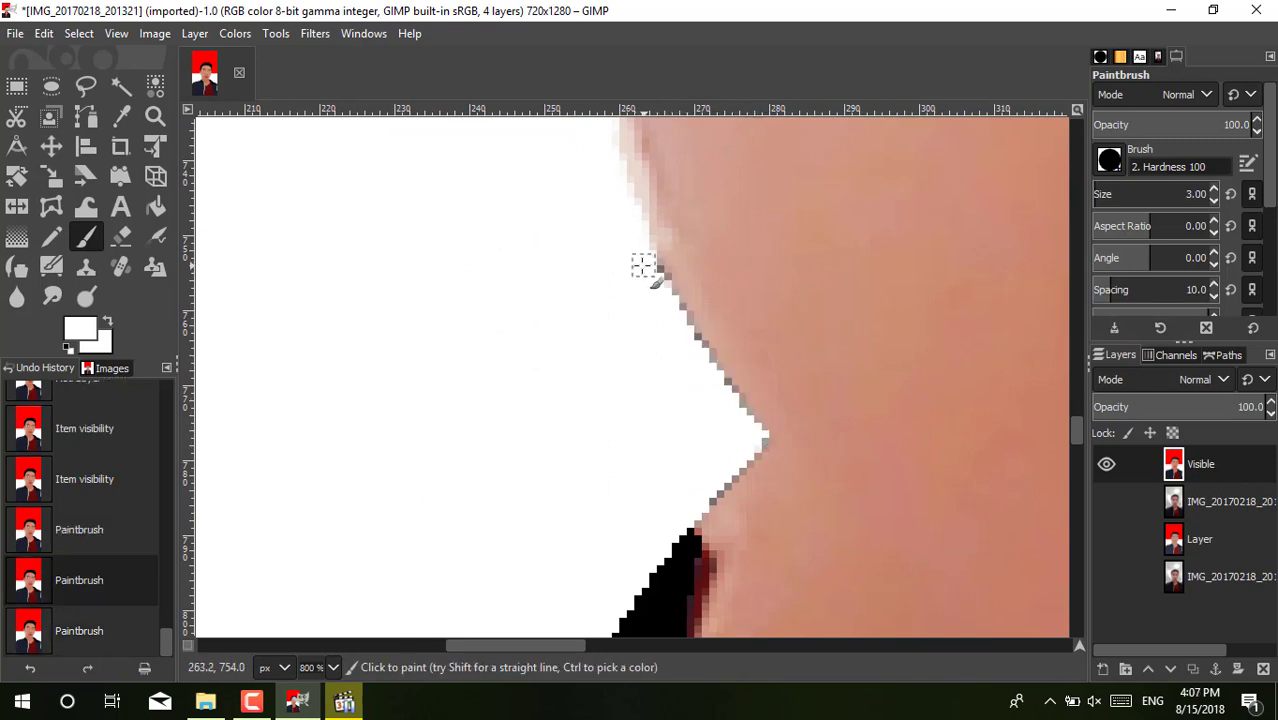
{"action": "mouse_move", "coordinate": [643, 265]}
{"action": "left_mouse_down"}
{"action": "mouse_move", "coordinate": [754, 428]}
{"action": "mouse_move", "coordinate": [534, 258]}
{"action": "left_mouse_up"}
{"action": "left_click", "coordinate": [720, 386]}
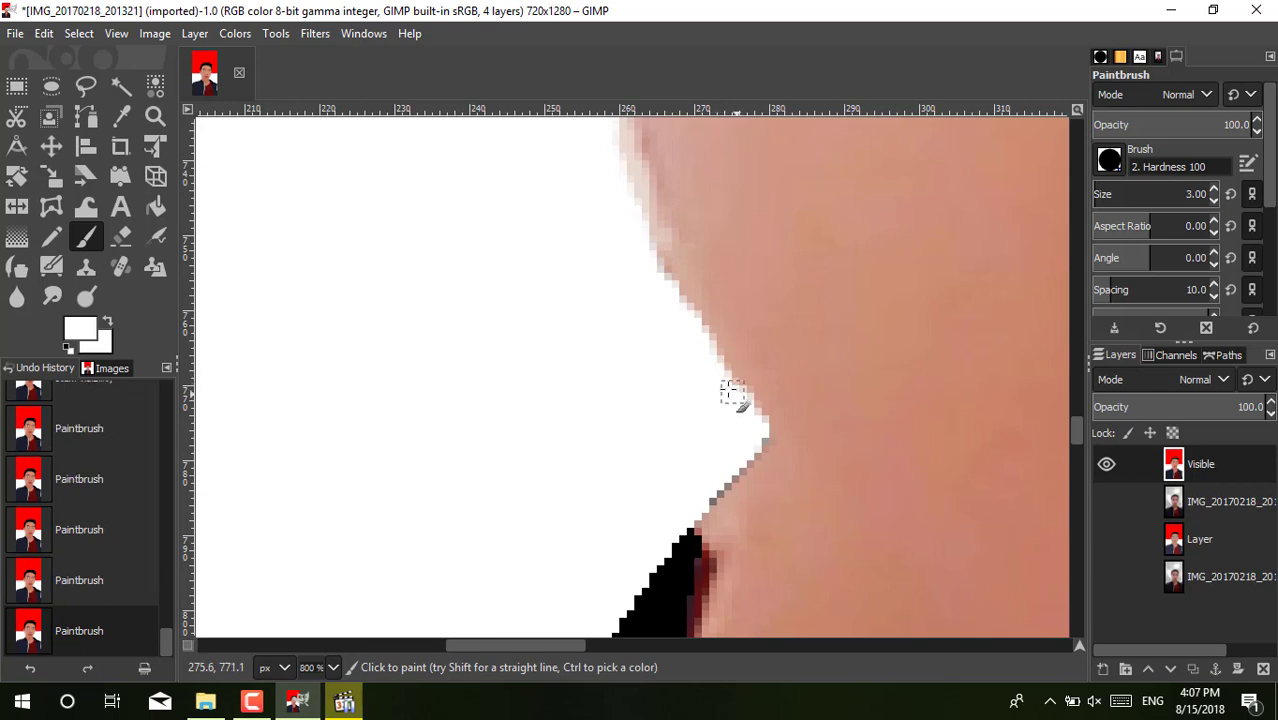
Step: Pan along the jaw to inspect the cleaned edge, then zoom back out
{"action": "mouse_move", "coordinate": [1077, 430]}
{"action": "left_mouse_down"}
{"action": "mouse_move", "coordinate": [1081, 387]}
{"action": "mouse_move", "coordinate": [1077, 421]}
{"action": "left_mouse_up"}
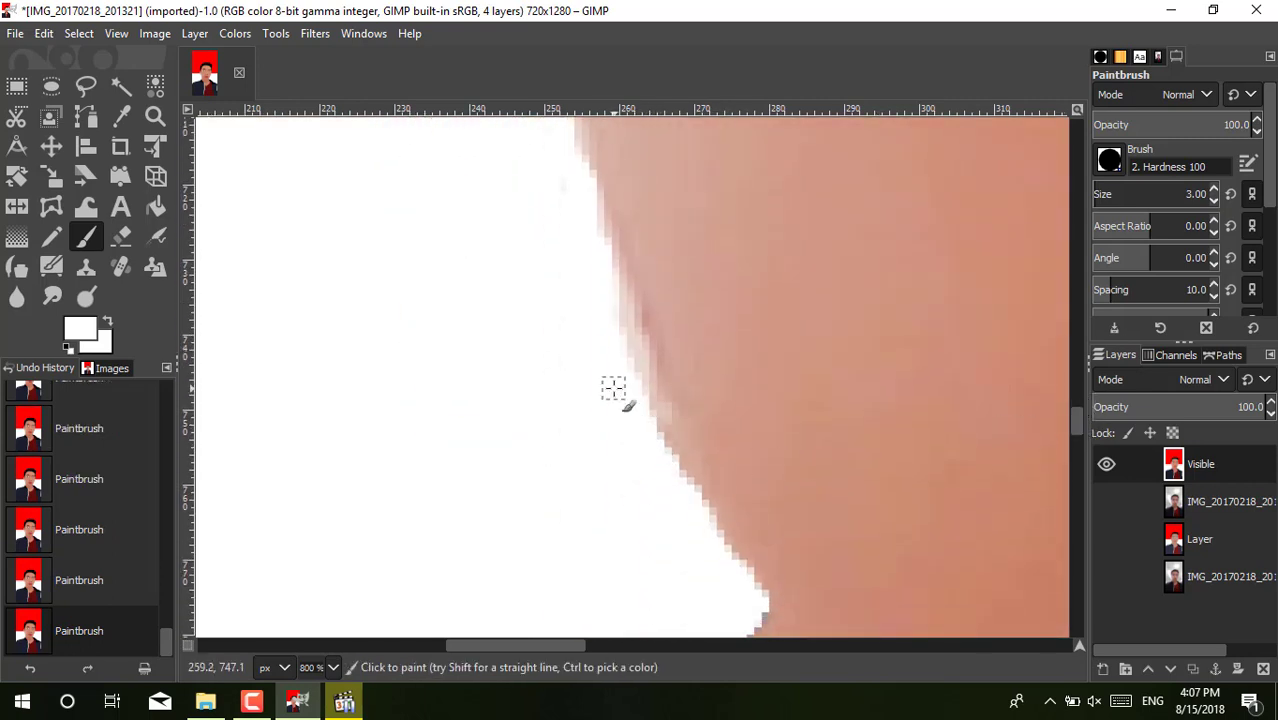
{"action": "left_click_drag", "start_coordinate": [562, 644], "coordinate": [856, 591]}
{"action": "mouse_move", "coordinate": [1079, 418]}
{"action": "left_mouse_down"}
{"action": "mouse_move", "coordinate": [1065, 322]}
{"action": "mouse_move", "coordinate": [1047, 365]}
{"action": "left_mouse_up"}
{"action": "left_click_drag", "start_coordinate": [800, 645], "coordinate": [456, 648]}
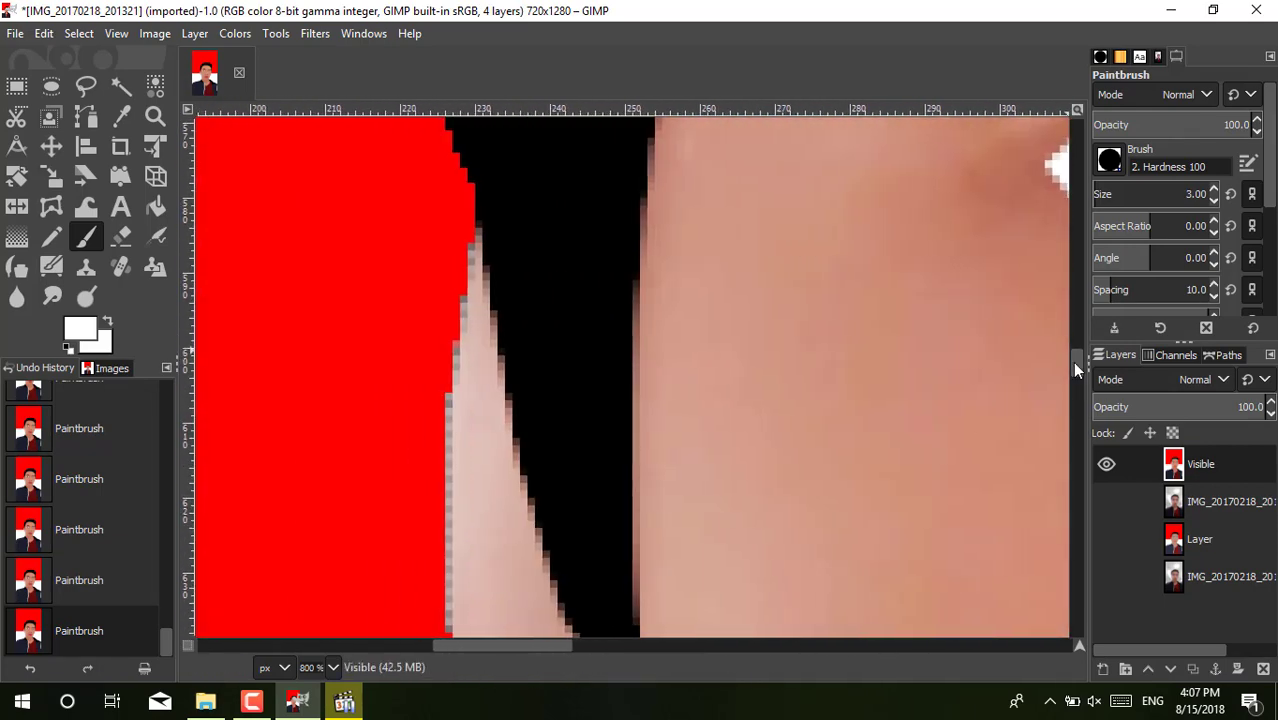
{"action": "left_click_drag", "start_coordinate": [1075, 370], "coordinate": [1077, 390]}
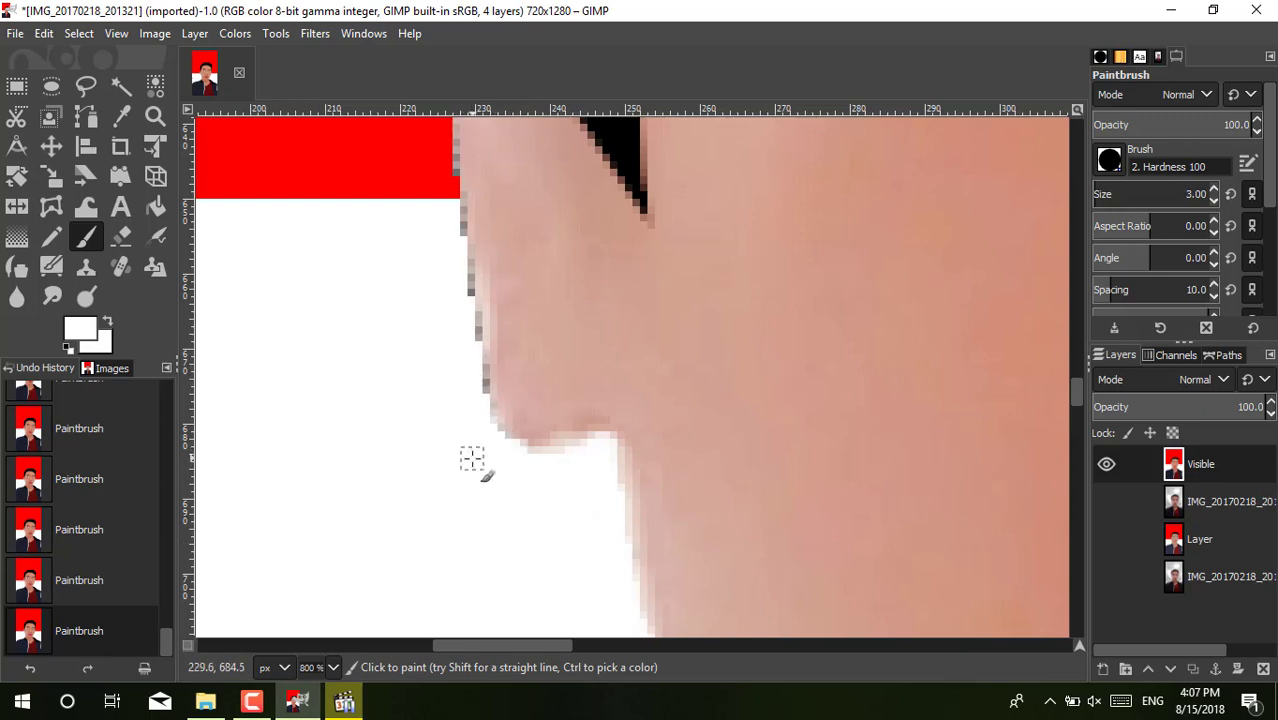
{"action": "mouse_move", "coordinate": [1079, 395]}
{"action": "left_mouse_down"}
{"action": "mouse_move", "coordinate": [1083, 407]}
{"action": "mouse_move", "coordinate": [1076, 372]}
{"action": "mouse_move", "coordinate": [1095, 607]}
{"action": "left_mouse_up"}
{"action": "key", "text": "z"}
{"action": "left_click", "coordinate": [608, 194], "text": "ctrl"}
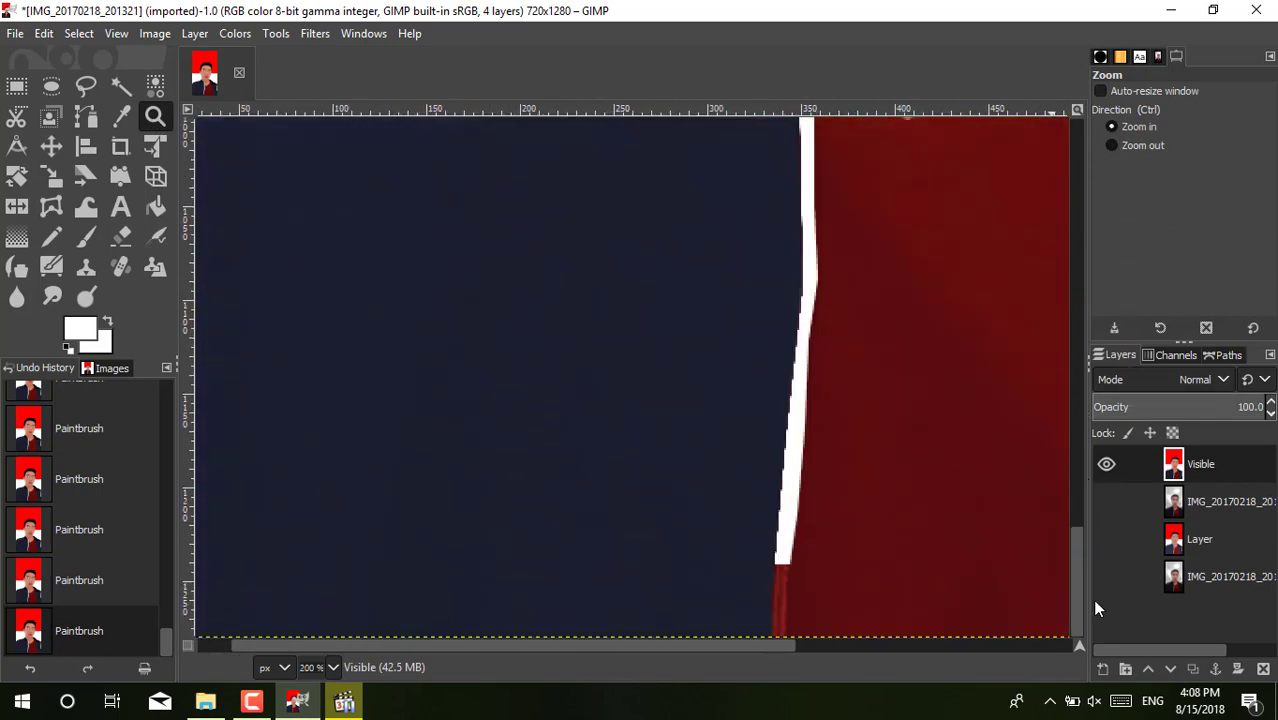
Step: Select the gap below the white stripe and bucket-fill it white
{"action": "key", "text": "p"}
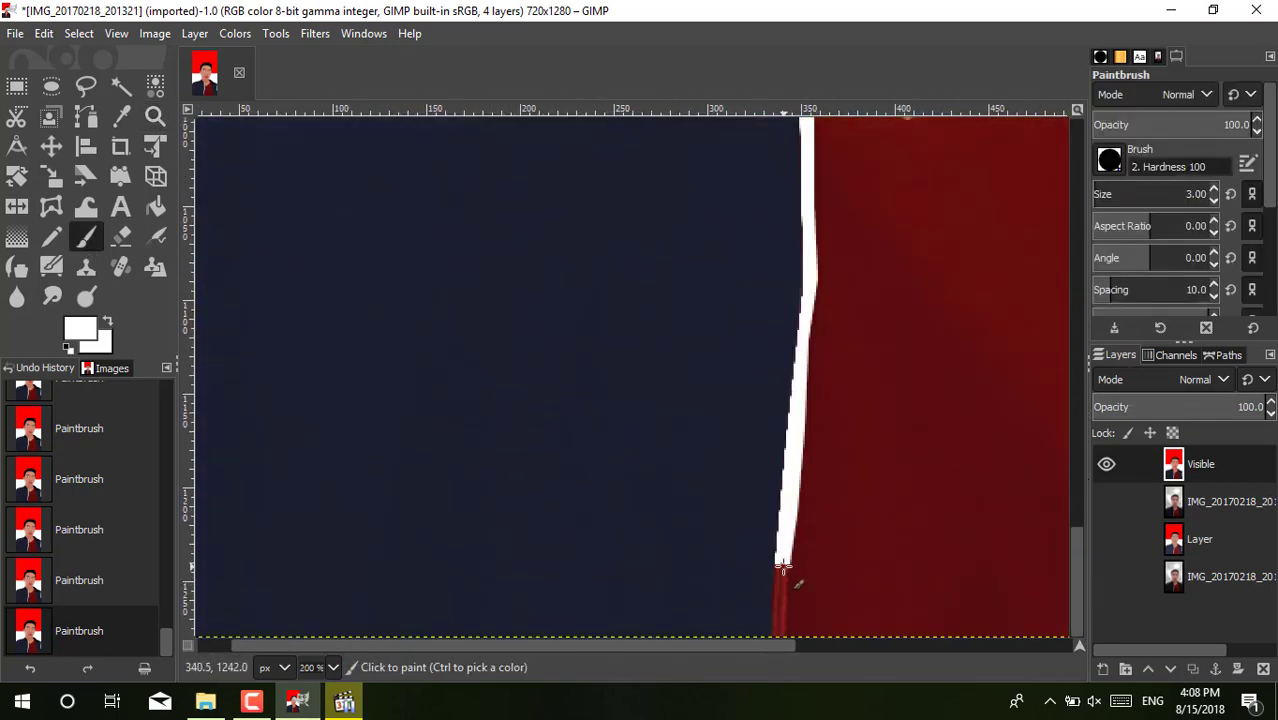
{"action": "key", "text": "r"}
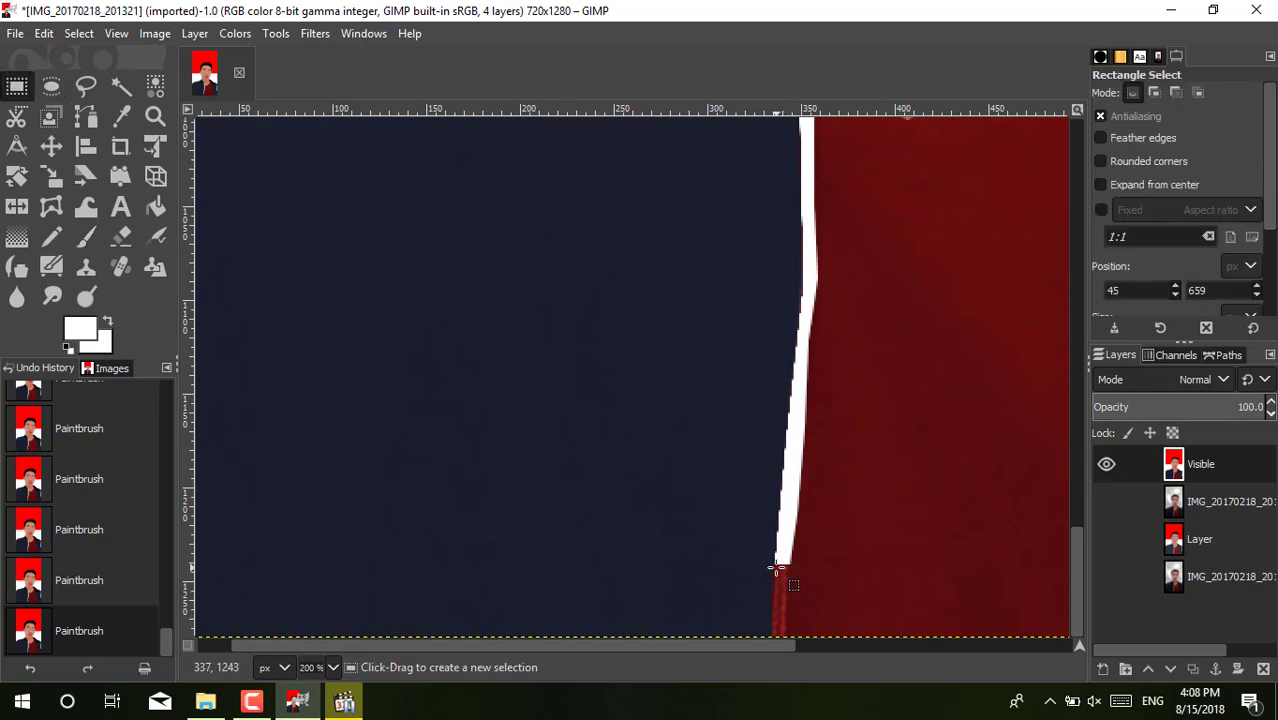
{"action": "left_click_drag", "start_coordinate": [773, 566], "coordinate": [789, 641]}
{"action": "key", "text": "shift+b"}
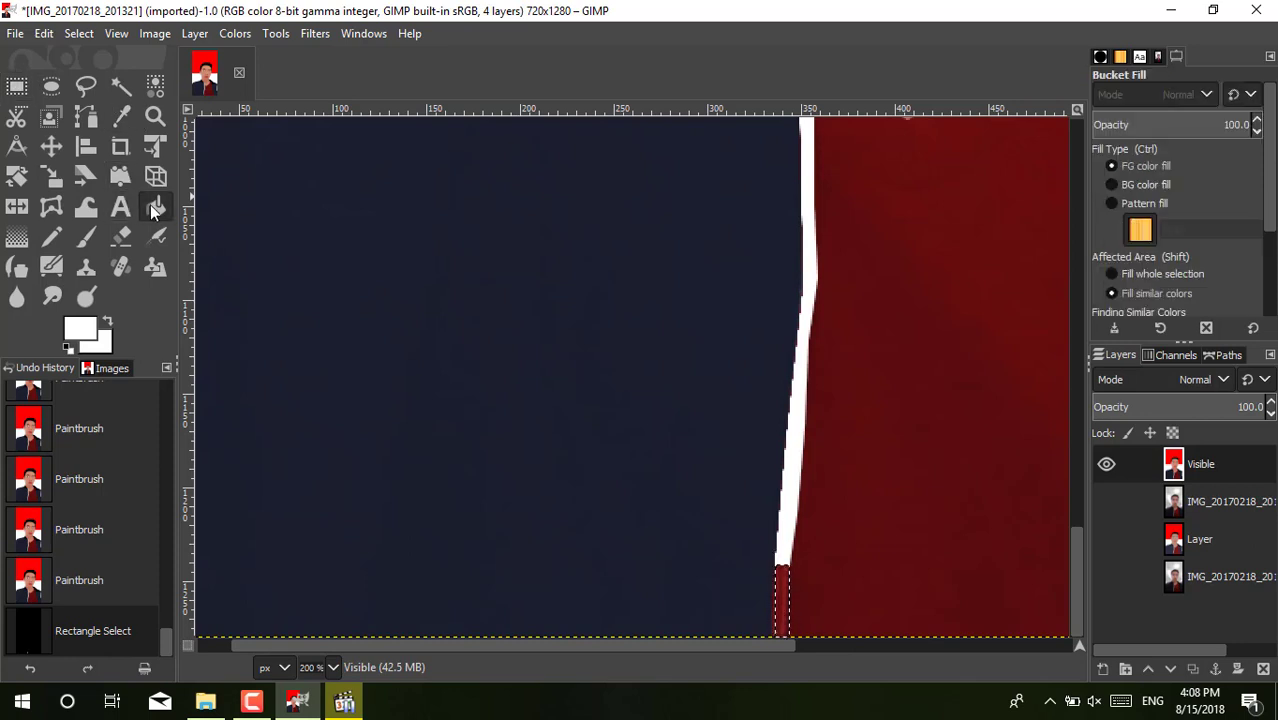
{"action": "left_click", "coordinate": [781, 590]}
{"action": "key", "text": "p"}
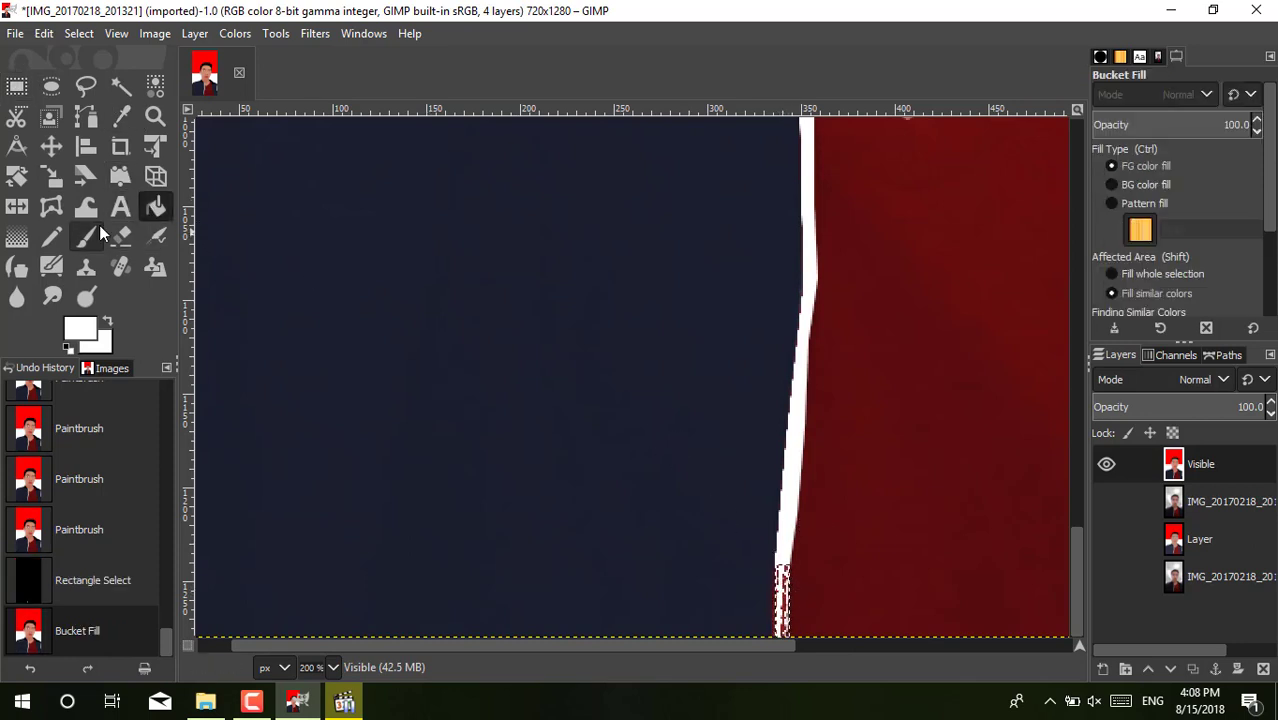
{"action": "left_click", "coordinate": [778, 607]}
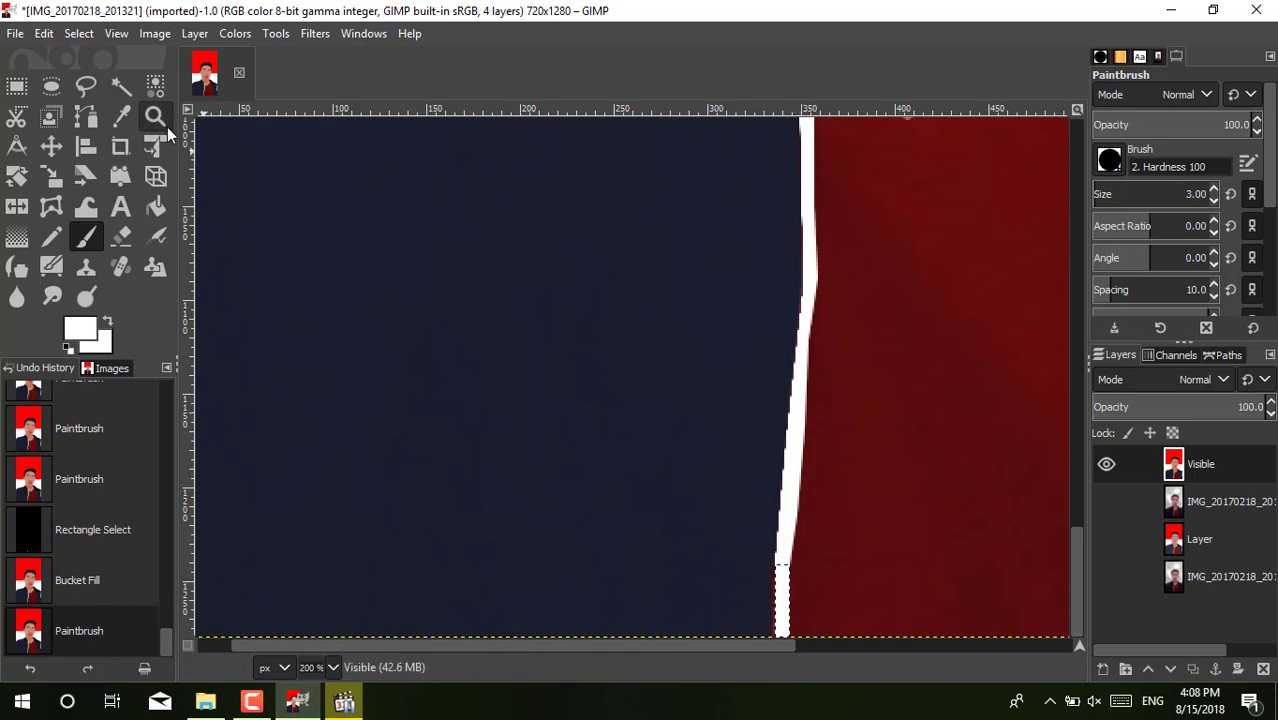
Step: Clear the selection and touch up the stripe's bottom end with the white paintbrush
{"action": "left_click", "coordinate": [16, 85]}
{"action": "left_click", "coordinate": [513, 397]}
{"action": "left_click", "coordinate": [96, 238]}
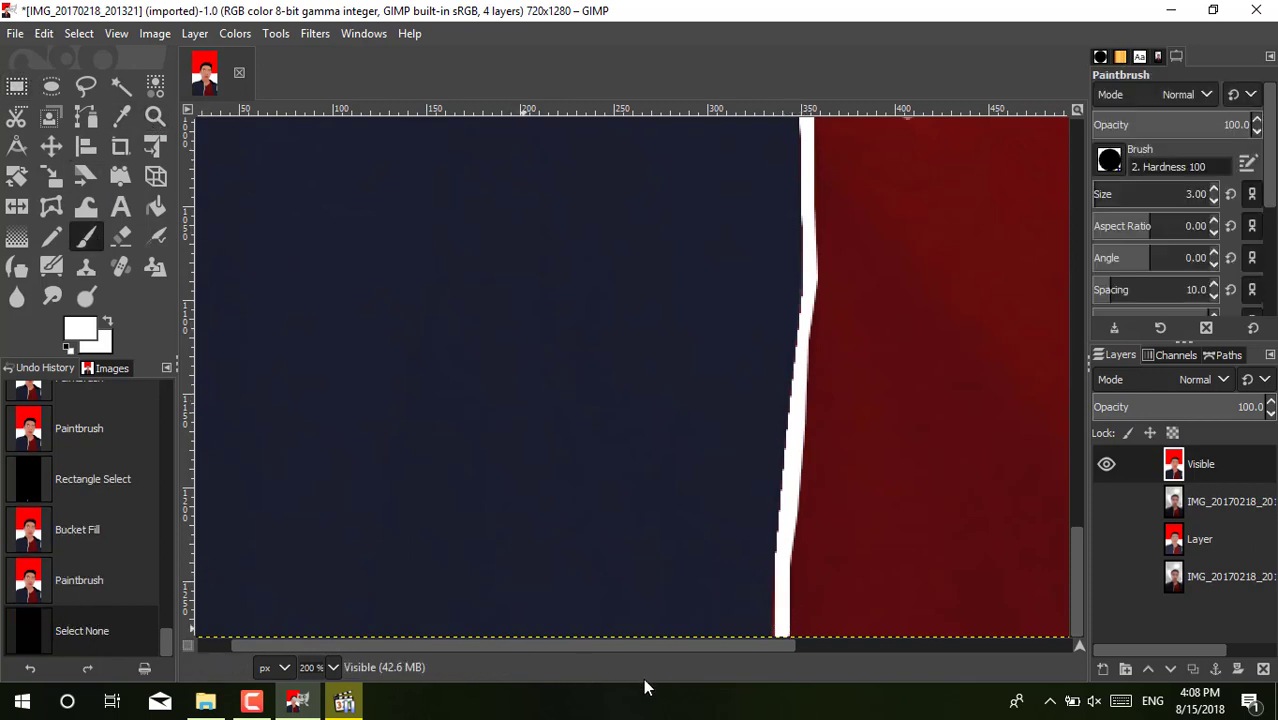
{"action": "left_click", "coordinate": [775, 641]}
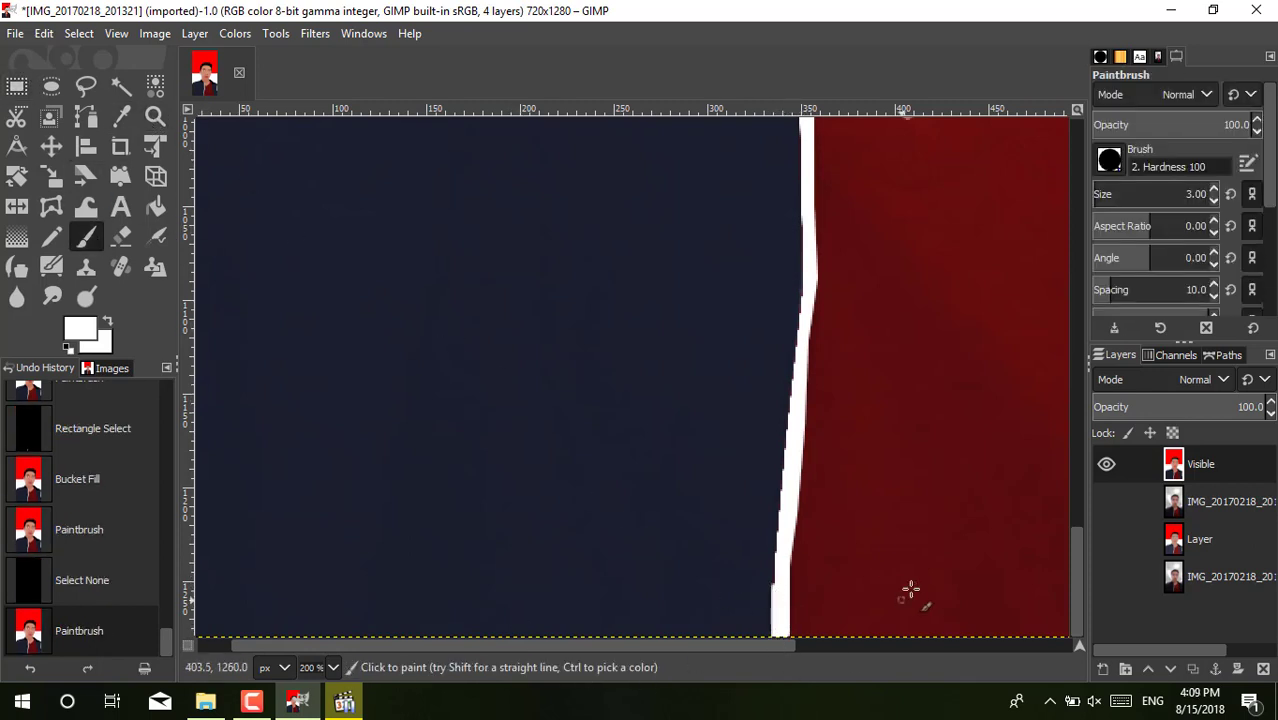
{"action": "left_click", "coordinate": [776, 588]}
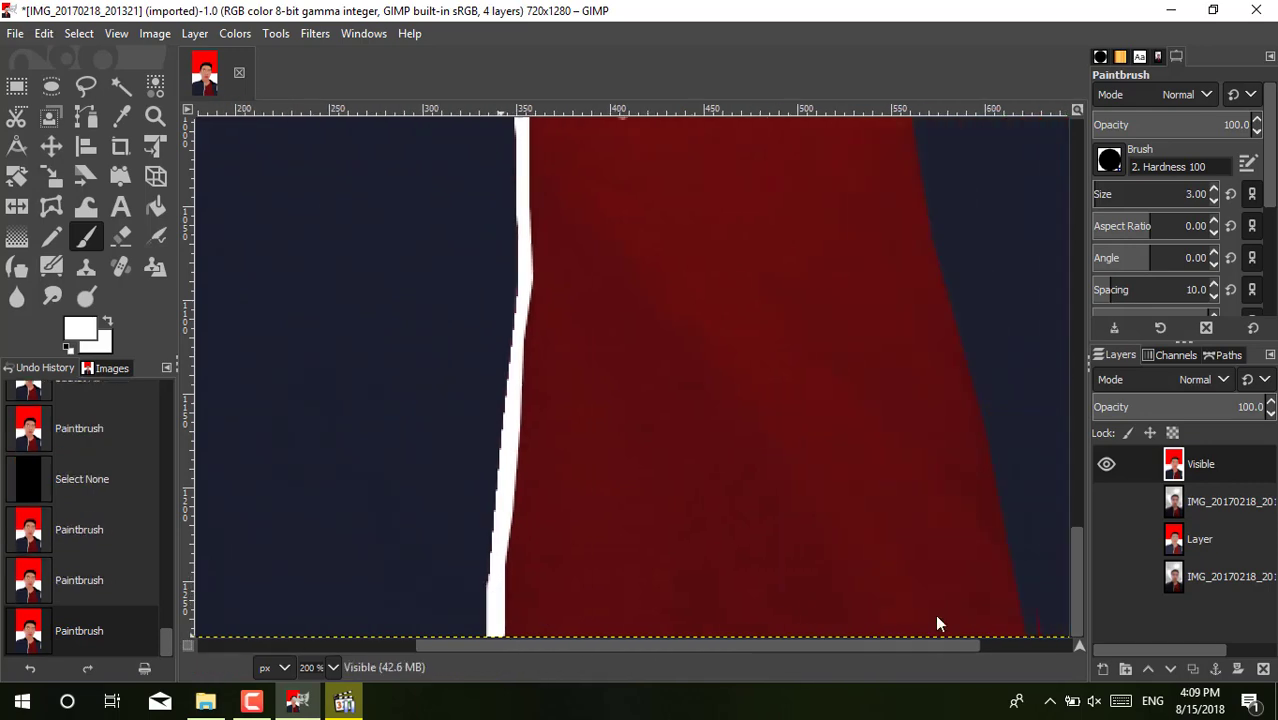
{"action": "mouse_move", "coordinate": [793, 645]}
{"action": "left_mouse_down"}
{"action": "mouse_move", "coordinate": [1080, 570]}
{"action": "mouse_move", "coordinate": [1061, 486]}
{"action": "left_mouse_up"}
{"action": "left_click_drag", "start_coordinate": [822, 643], "coordinate": [948, 623]}
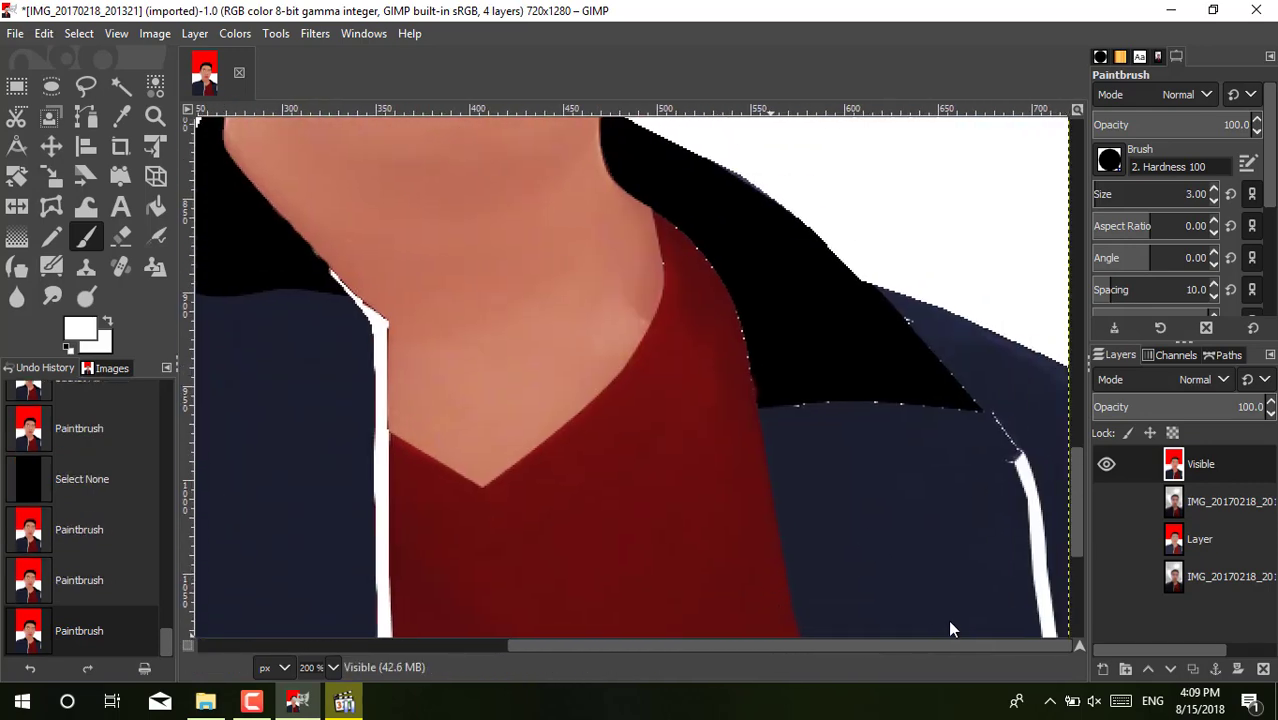
Step: Switch the foreground to the jacket's navy 2b3147 and dab it onto the stripe's edge
{"action": "left_click", "coordinate": [81, 327]}
{"action": "left_click", "coordinate": [308, 428]}
{"action": "left_click", "coordinate": [247, 493]}
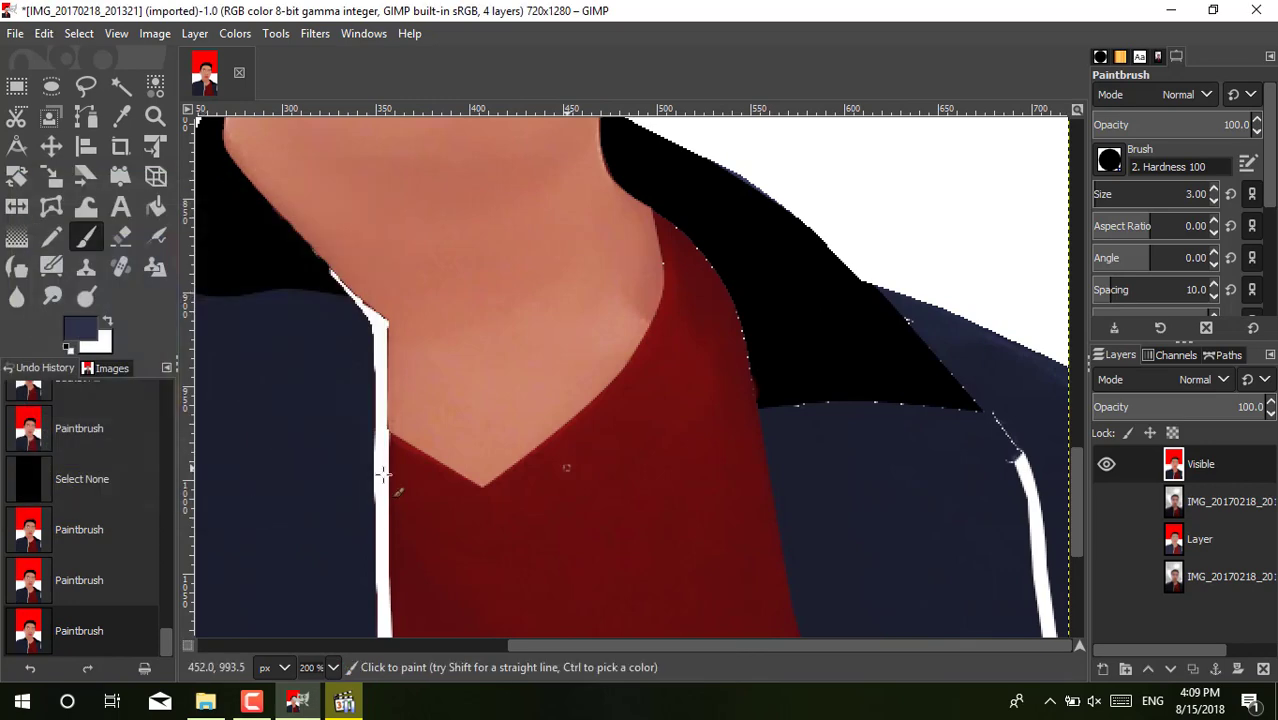
{"action": "left_click", "coordinate": [1015, 474]}
{"action": "left_click", "coordinate": [81, 327]}
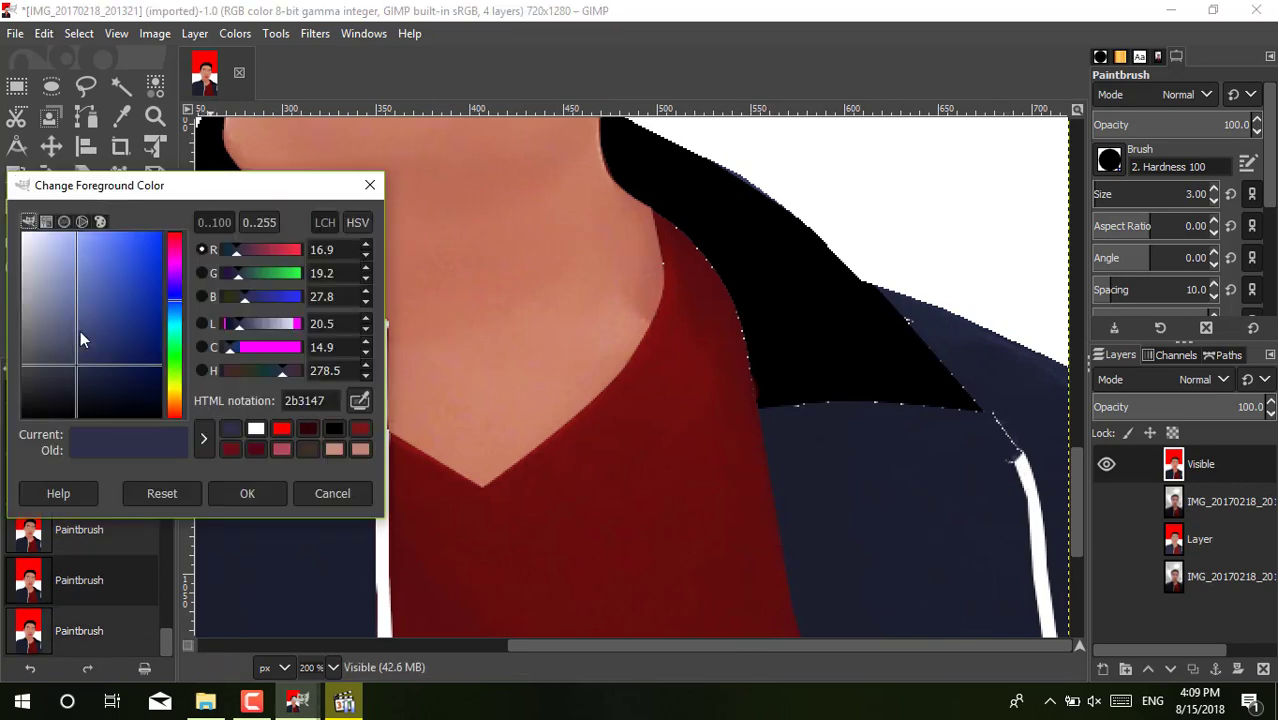
{"action": "left_click", "coordinate": [367, 182]}
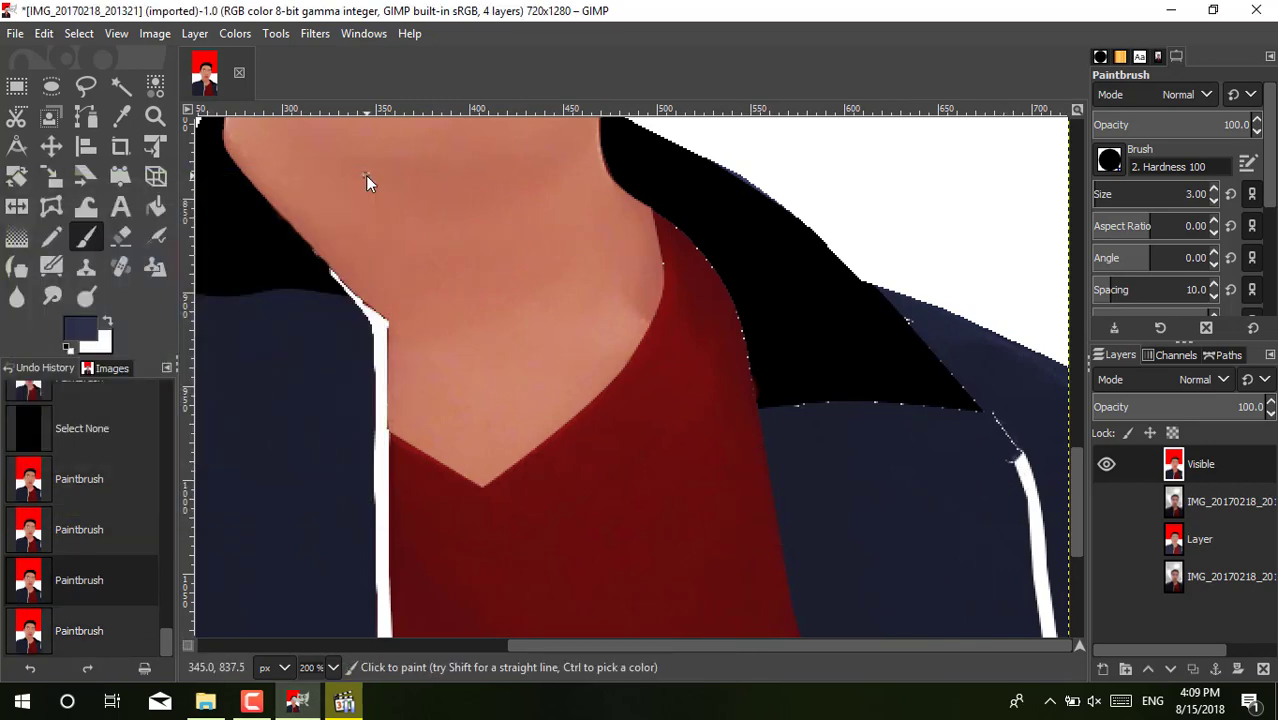
Step: Zoom out to 50% and pan so the complete portrait is centred
{"action": "key", "text": "z"}
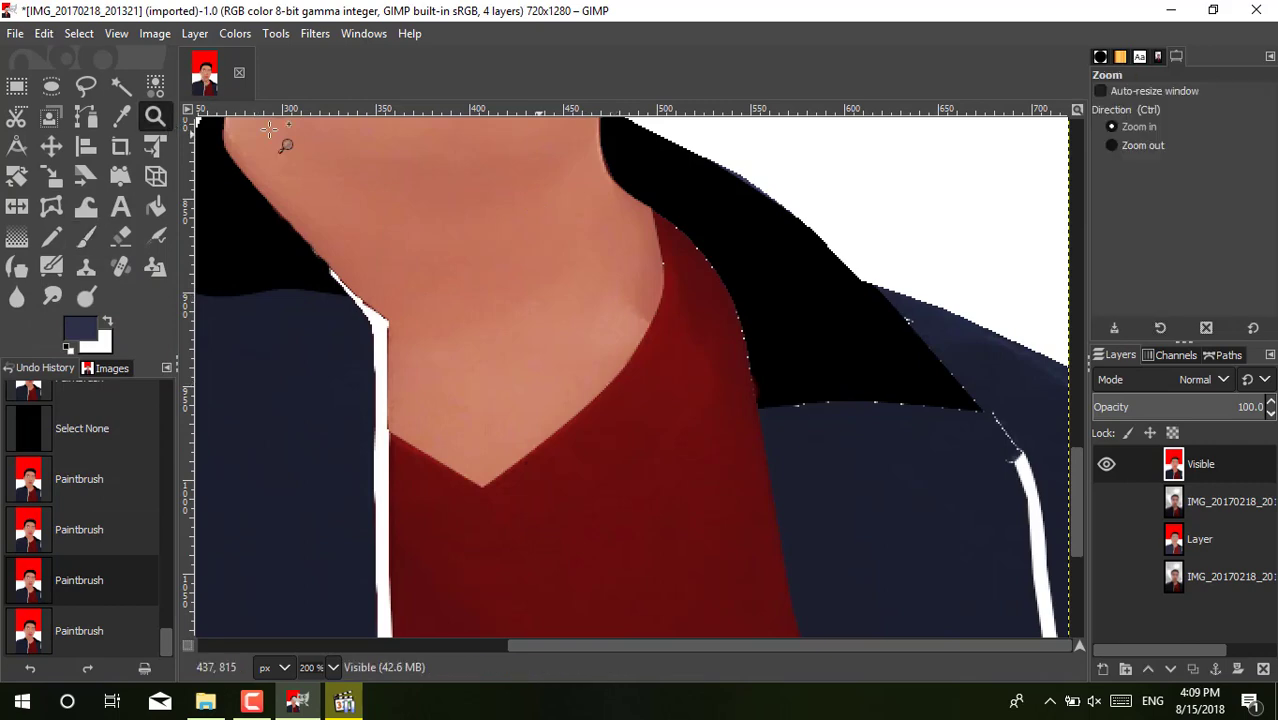
{"action": "left_click", "coordinate": [822, 166]}
{"action": "left_click", "coordinate": [998, 343]}
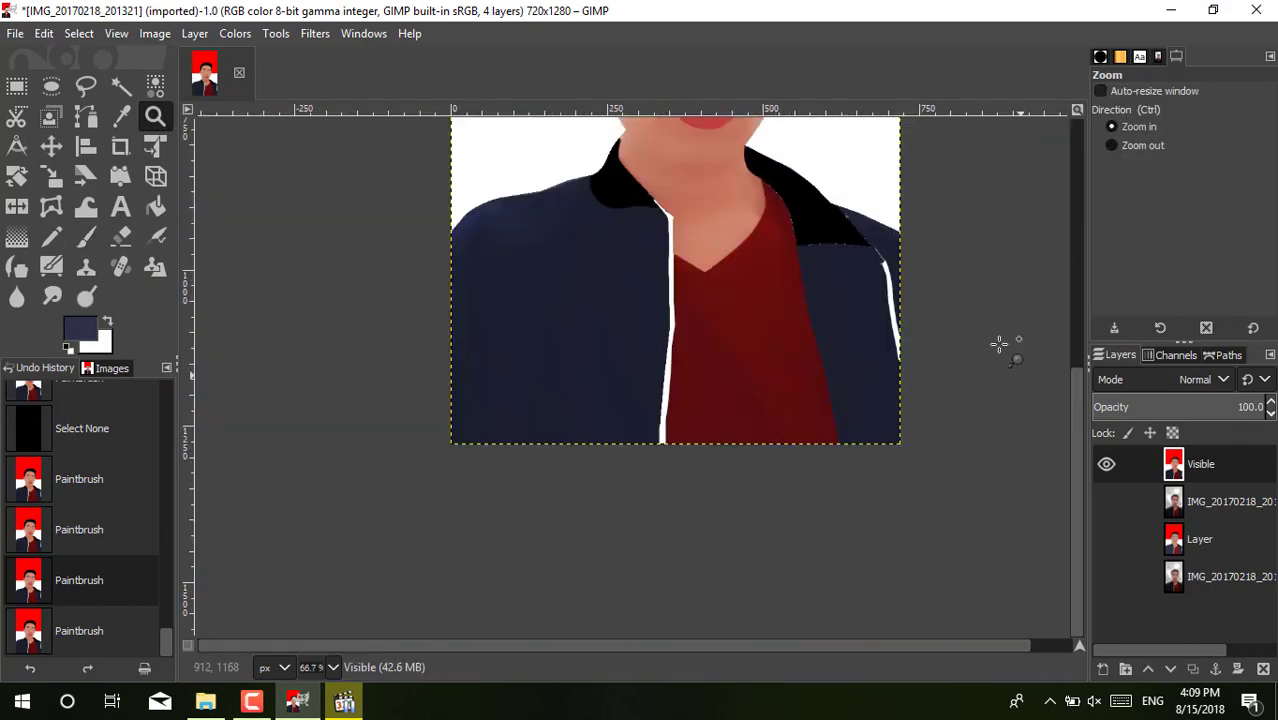
{"action": "left_click", "coordinate": [935, 336], "text": "ctrl"}
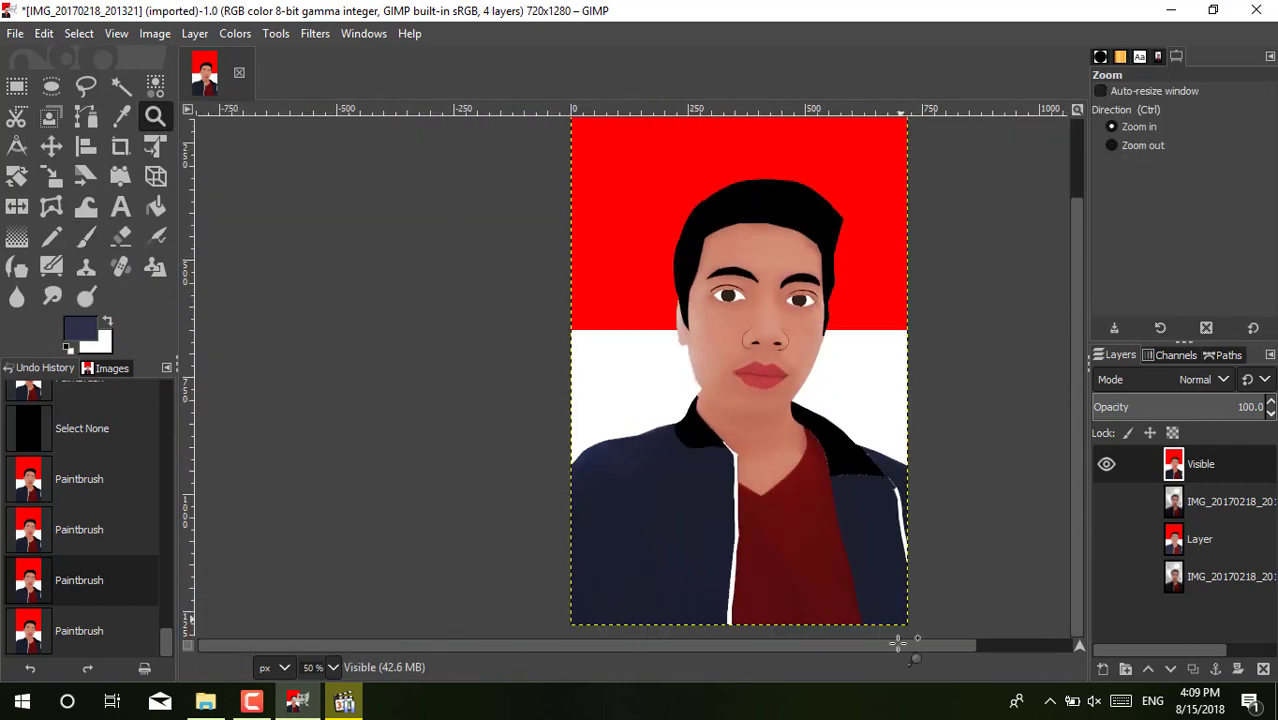
{"action": "left_click_drag", "start_coordinate": [881, 650], "coordinate": [985, 650]}
{"action": "left_click_drag", "start_coordinate": [1077, 272], "coordinate": [1069, 258]}
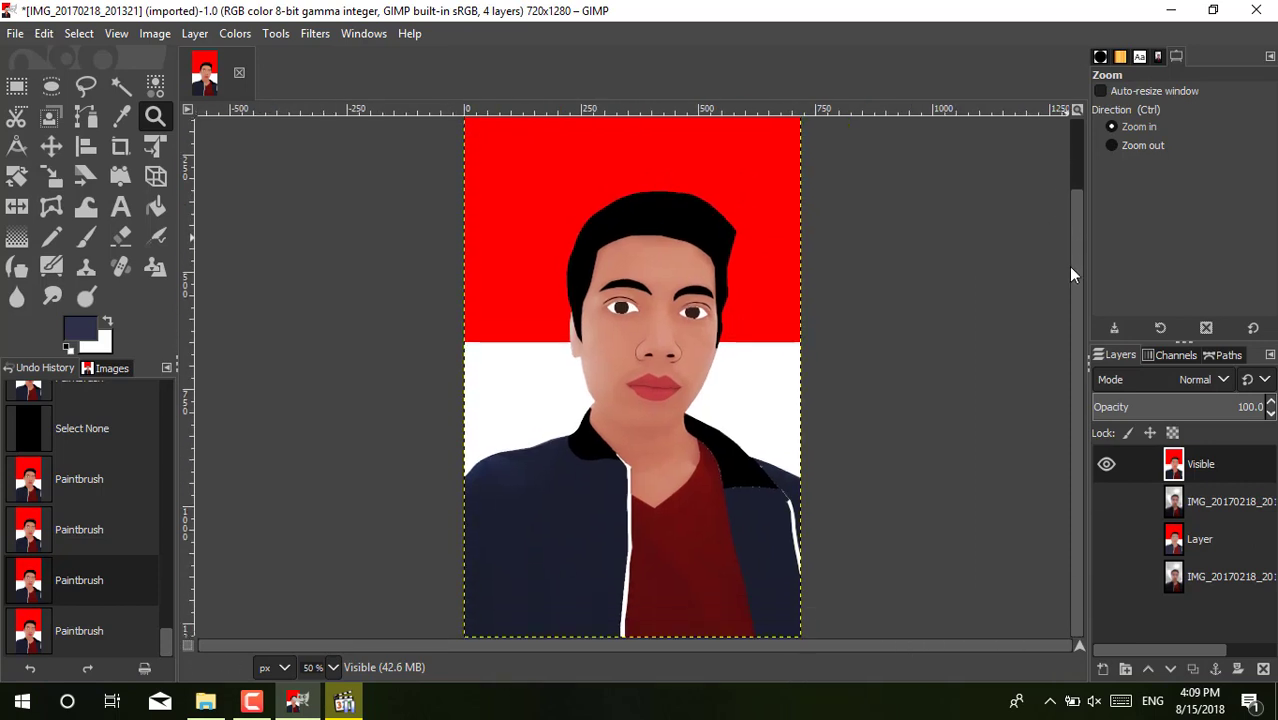